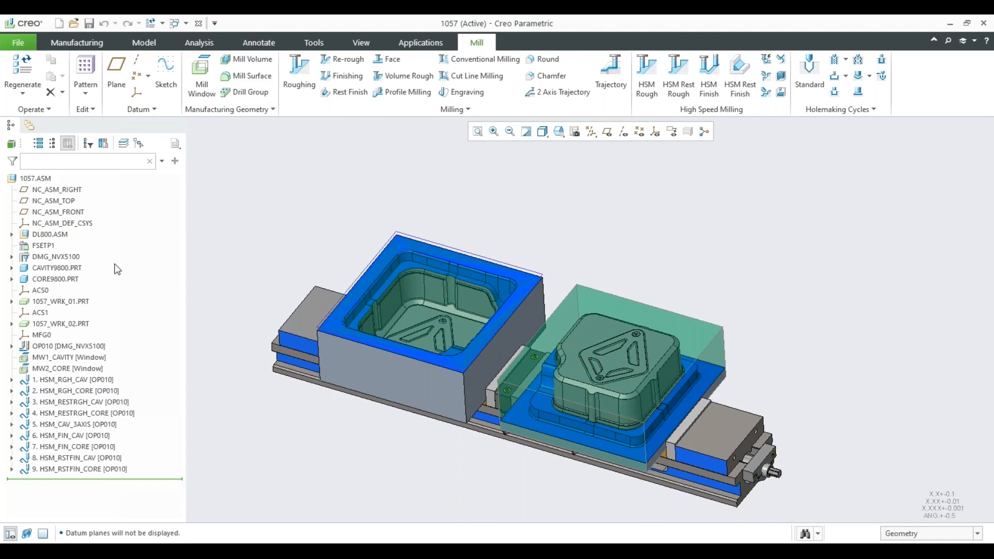
Highlight the DL800.ASM fixture in the assembly and examine it in the model.
{"action": "left_click", "coordinate": [50, 234]}
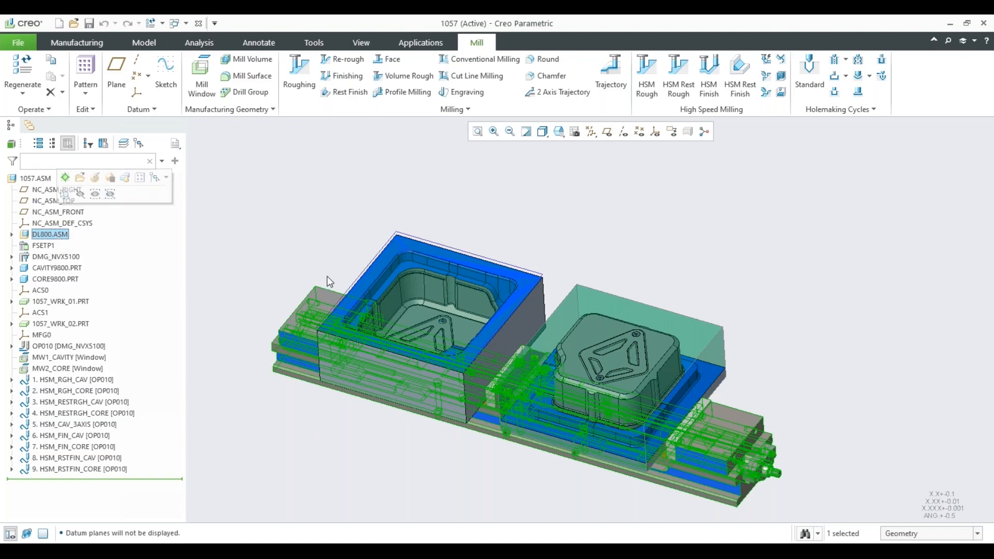
{"action": "scroll", "coordinate": [302, 329], "scroll_direction": "down", "scroll_amount": 3}
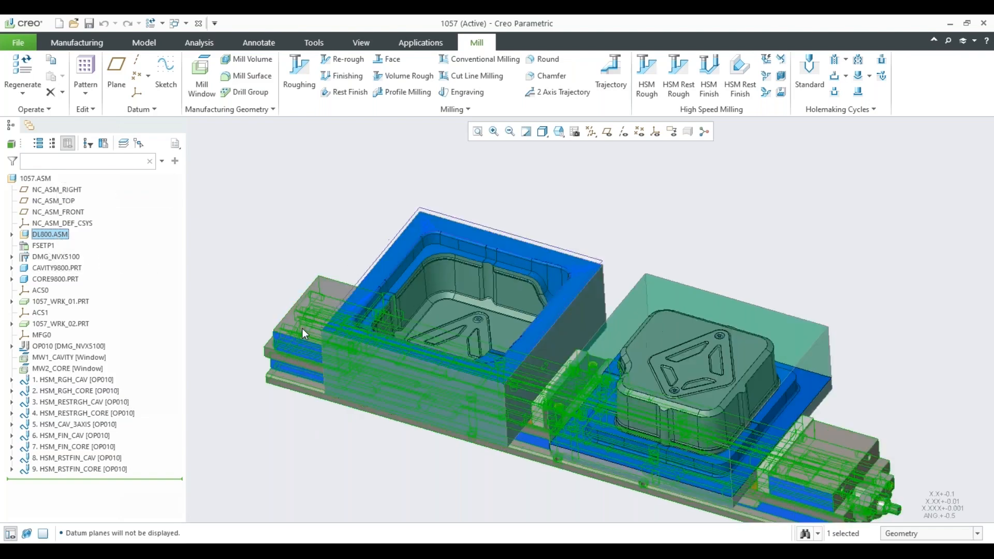
{"action": "scroll", "coordinate": [314, 272], "scroll_direction": "up", "scroll_amount": 3}
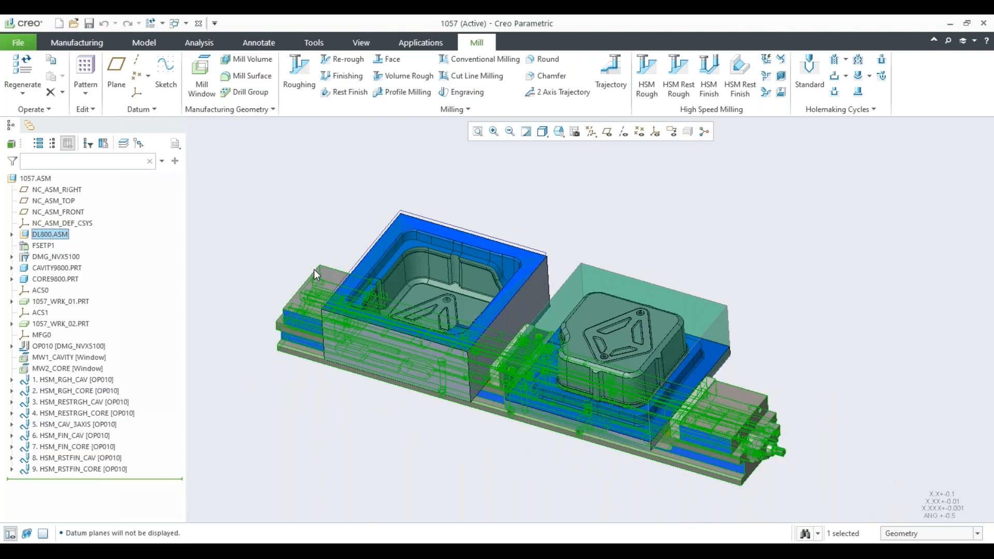
Open the definition of the DMG_NVX5100 work center and bring up its tool list.
{"action": "left_click", "coordinate": [46, 259]}
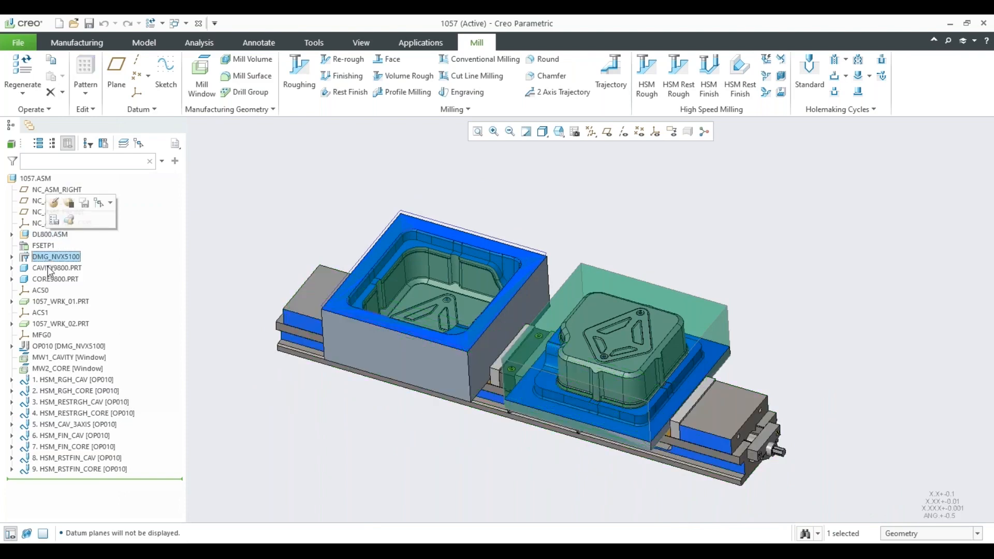
{"action": "left_click", "coordinate": [55, 204]}
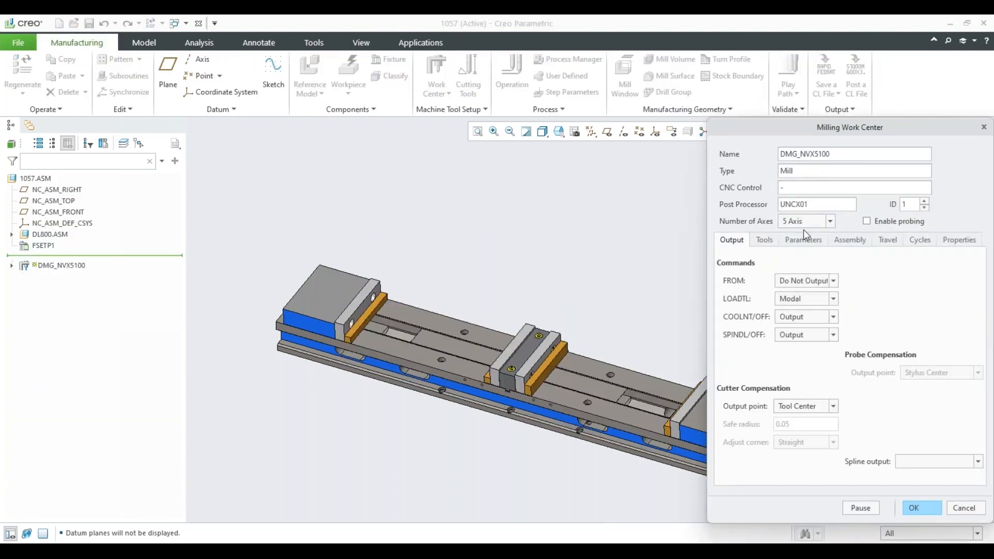
{"action": "left_click", "coordinate": [765, 242]}
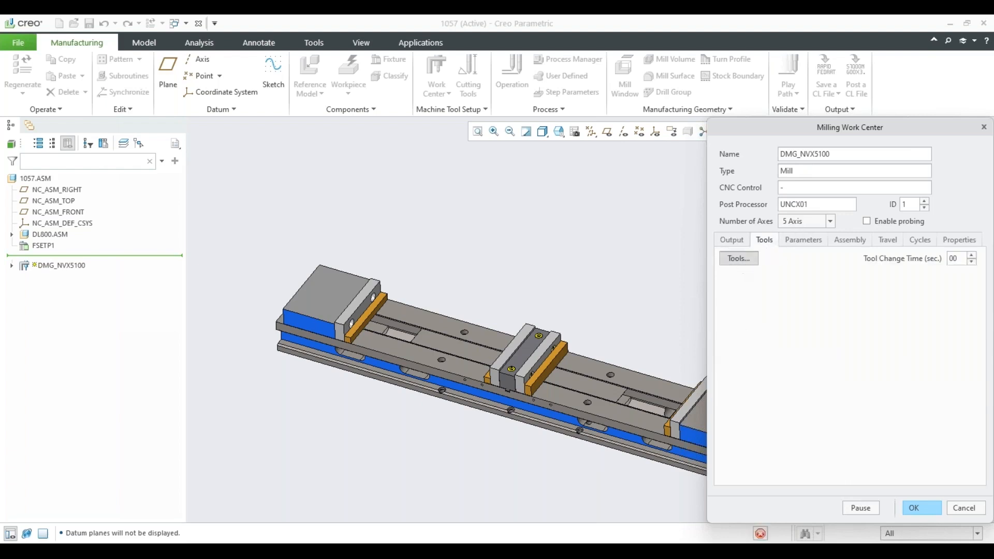
{"action": "left_click", "coordinate": [738, 259]}
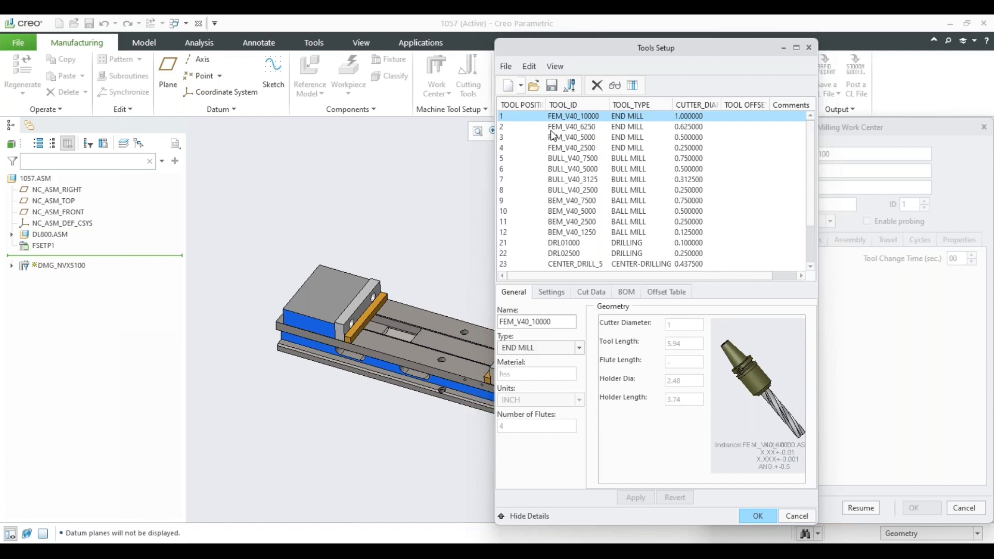
Review the work center's end mill, bull mill, ball mill and drilling tools, ending with the ball mill BEM00750.
{"action": "left_click", "coordinate": [554, 128]}
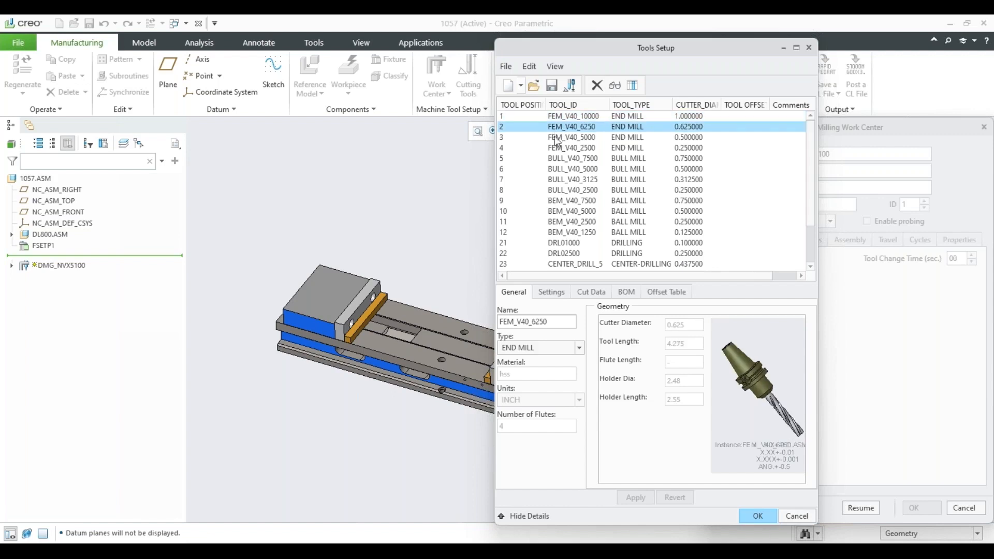
{"action": "left_click", "coordinate": [555, 148]}
{"action": "left_click", "coordinate": [554, 159]}
{"action": "left_click", "coordinate": [567, 202]}
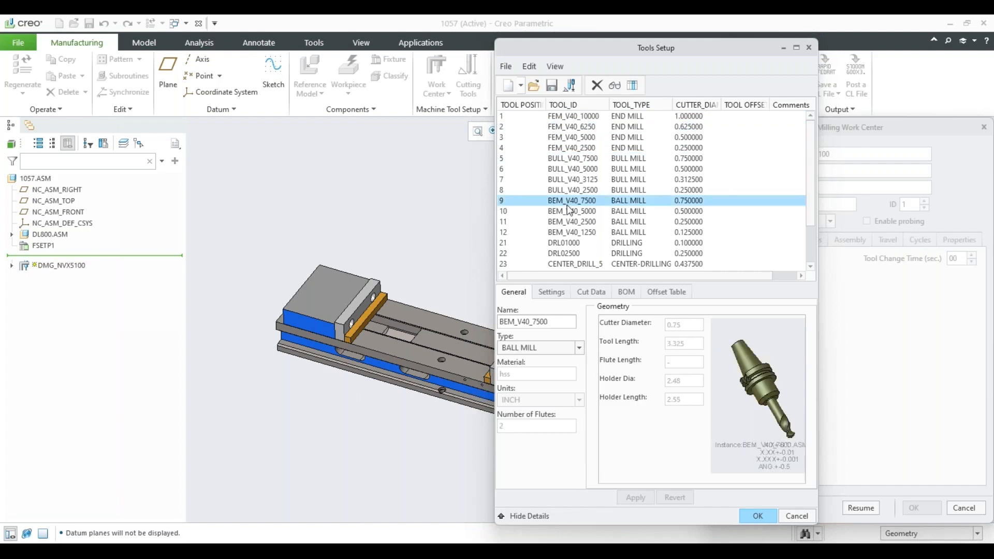
{"action": "left_click", "coordinate": [570, 233]}
{"action": "left_click", "coordinate": [571, 254]}
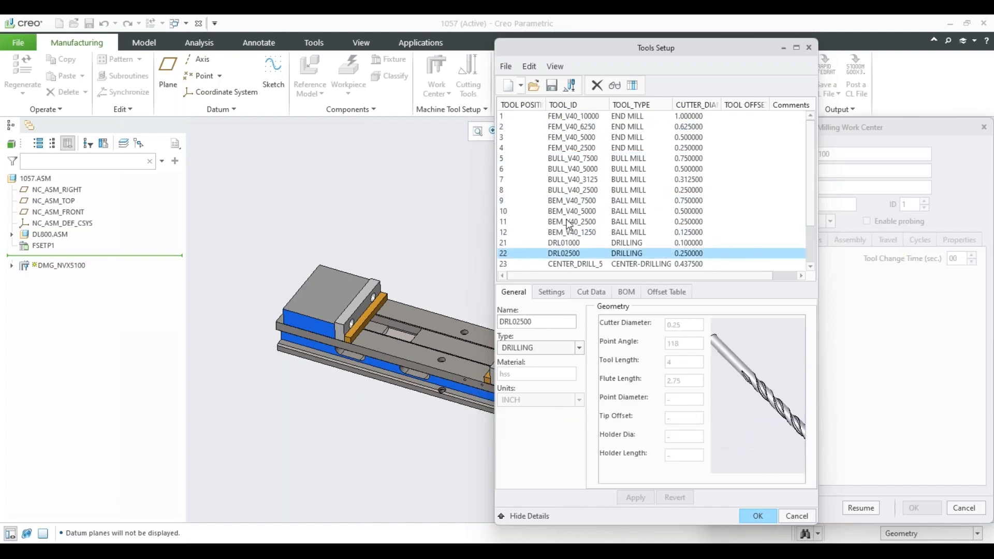
{"action": "scroll", "coordinate": [571, 254], "scroll_direction": "down", "scroll_amount": 1}
{"action": "left_click", "coordinate": [572, 243]}
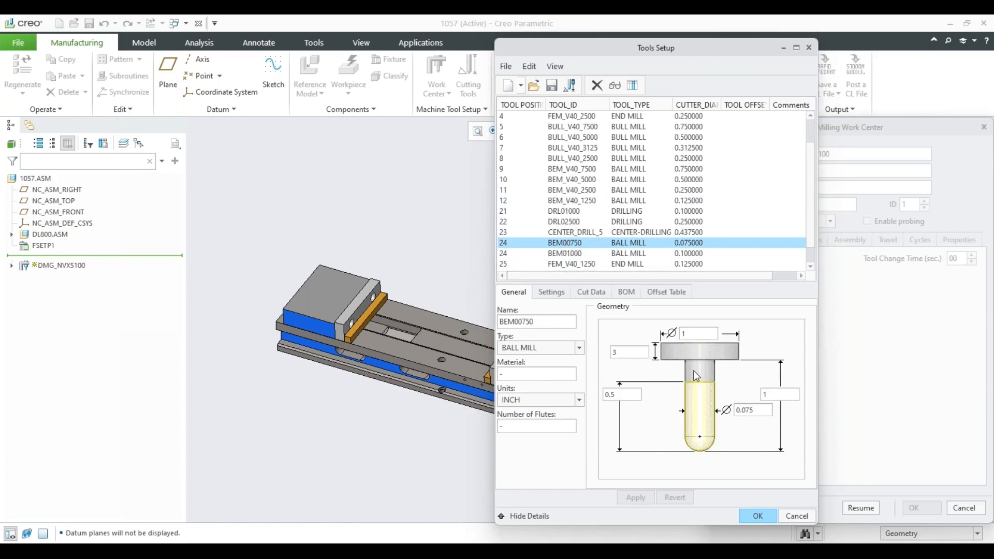
Examine the 3D preview of the bull mill BULL_V40_2500 from holder to cutter tip, and exit the tool setup without saving.
{"action": "left_click", "coordinate": [568, 160]}
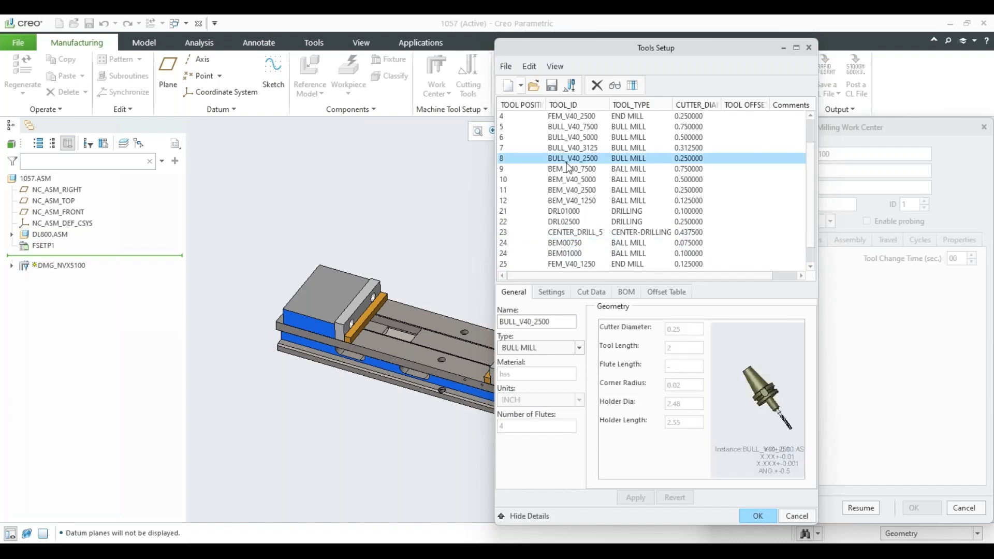
{"action": "scroll", "coordinate": [771, 408], "scroll_direction": "up", "scroll_amount": 3}
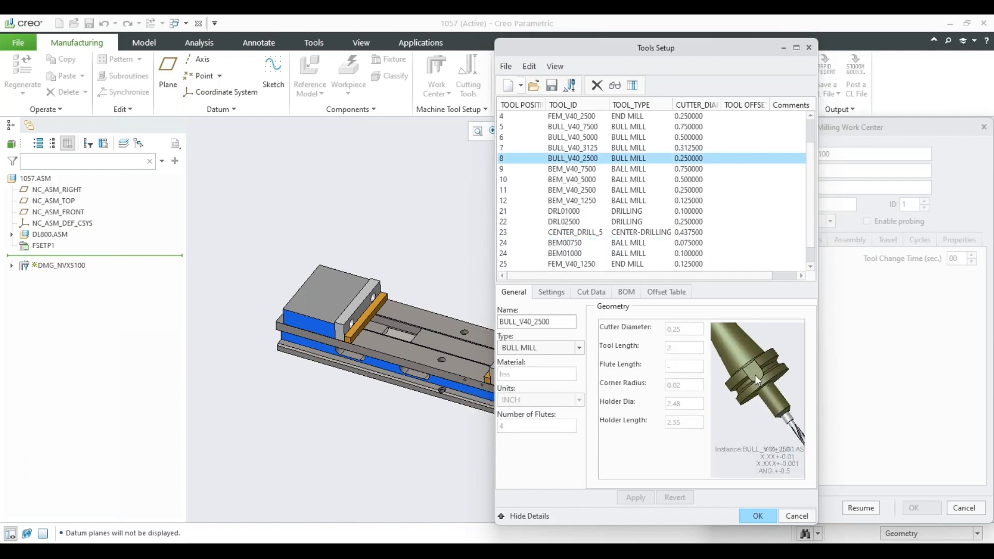
{"action": "middle_click_drag", "start_coordinate": [755, 375], "coordinate": [767, 375]}
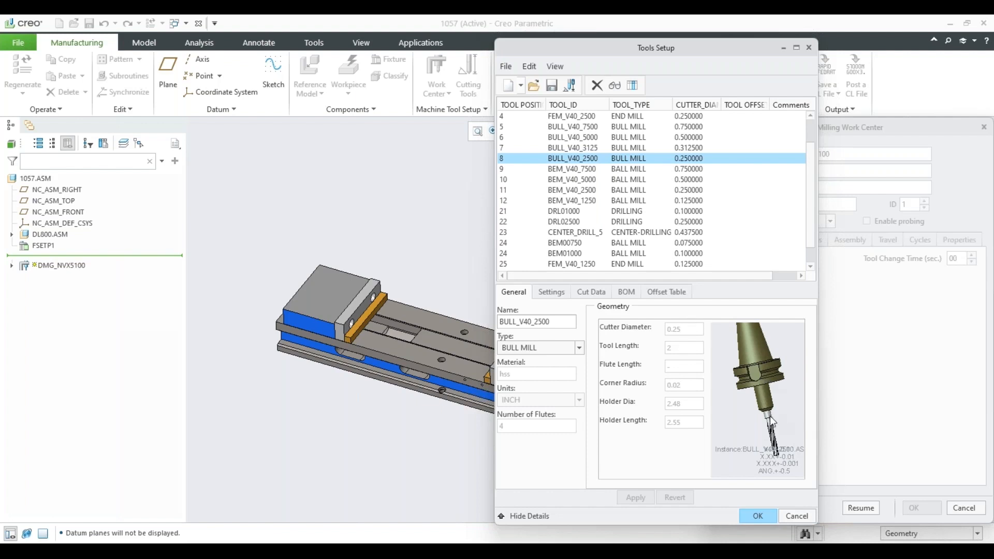
{"action": "scroll", "coordinate": [776, 452], "scroll_direction": "down", "scroll_amount": 5}
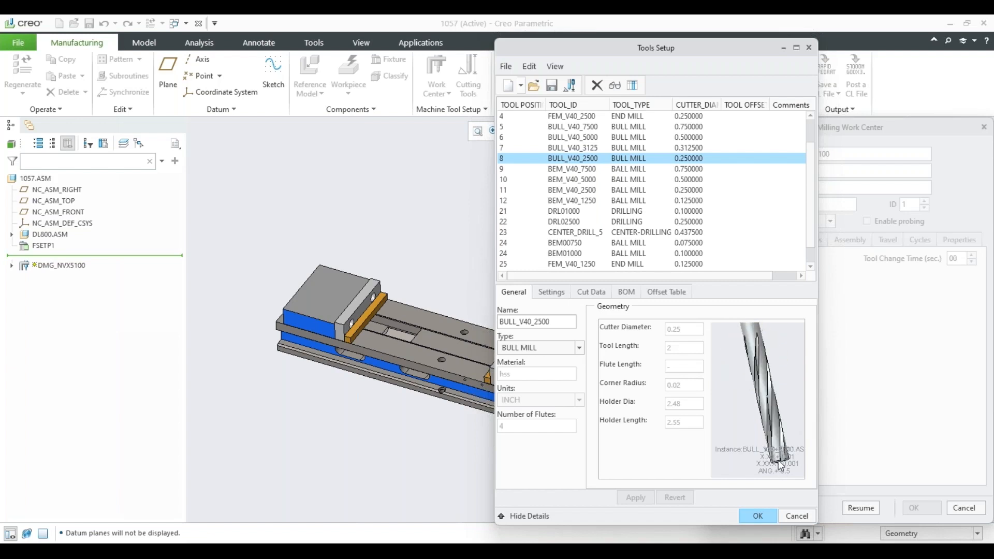
{"action": "scroll", "coordinate": [777, 414], "scroll_direction": "up", "scroll_amount": 5}
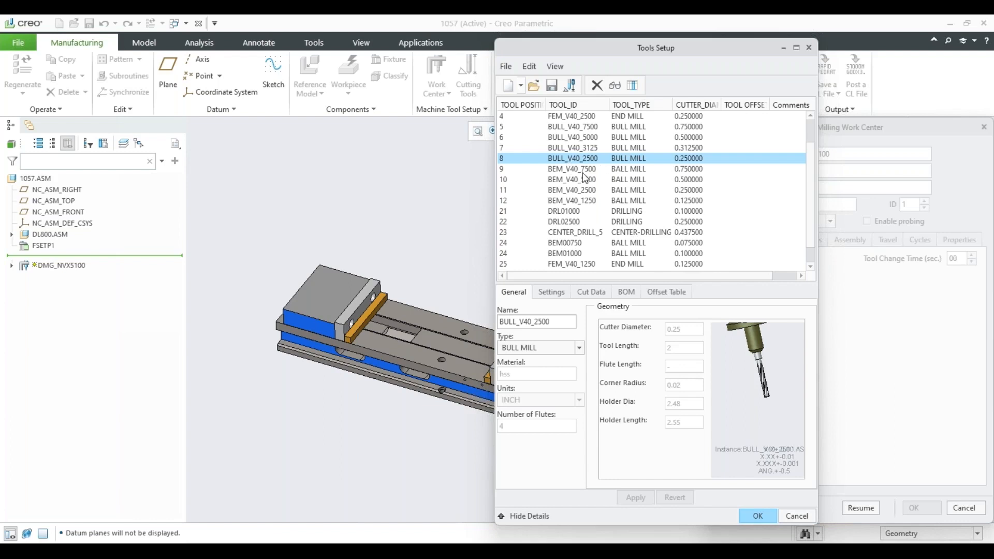
{"action": "left_click", "coordinate": [795, 516]}
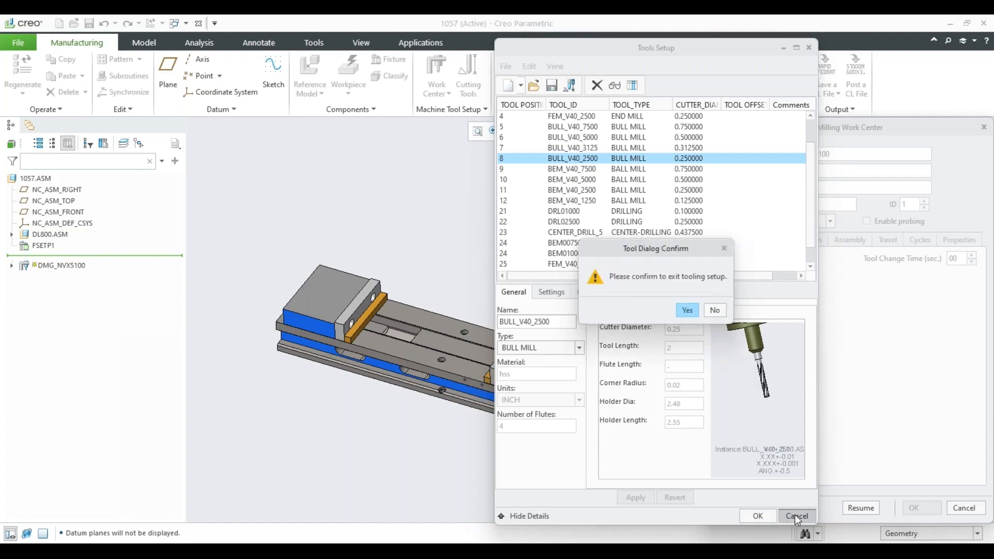
{"action": "left_click", "coordinate": [688, 311]}
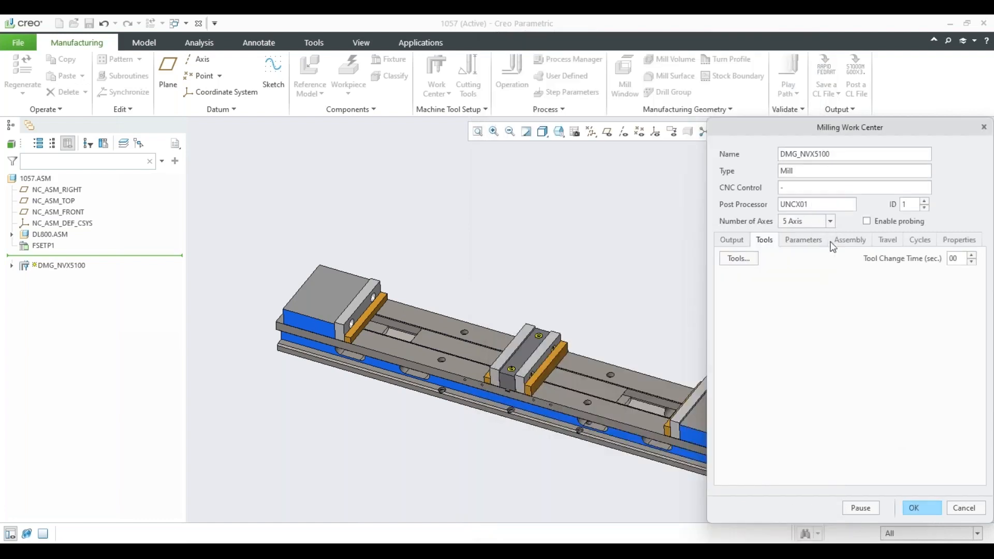
Check the work center's axis-count options, choose 5 Axis, and close the work center definition.
{"action": "left_click", "coordinate": [831, 222]}
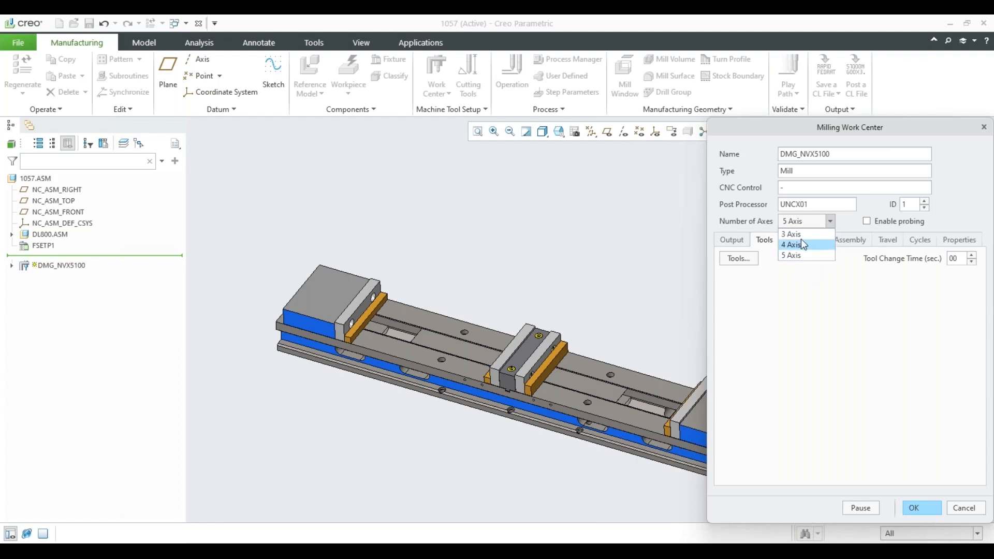
{"action": "left_click", "coordinate": [800, 255]}
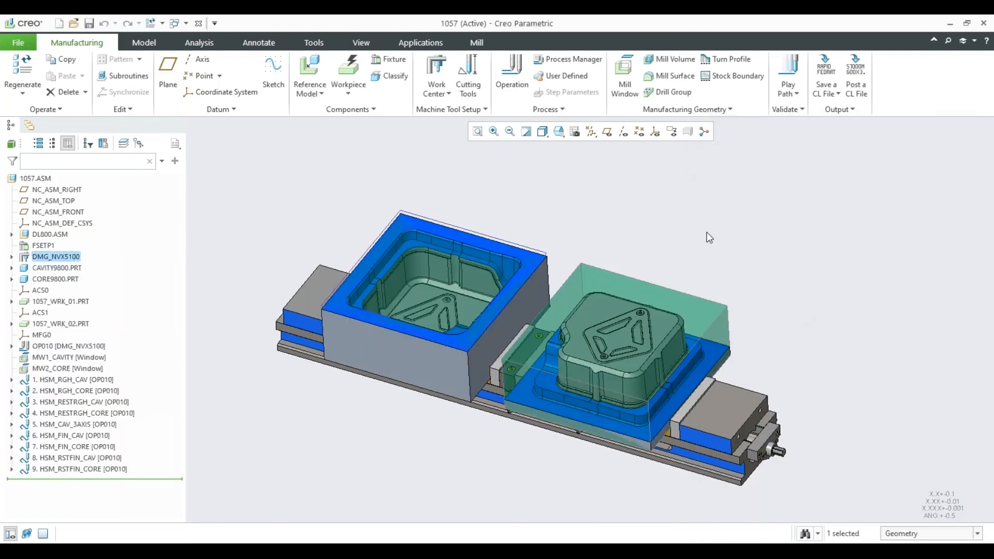
{"action": "left_click", "coordinate": [707, 232]}
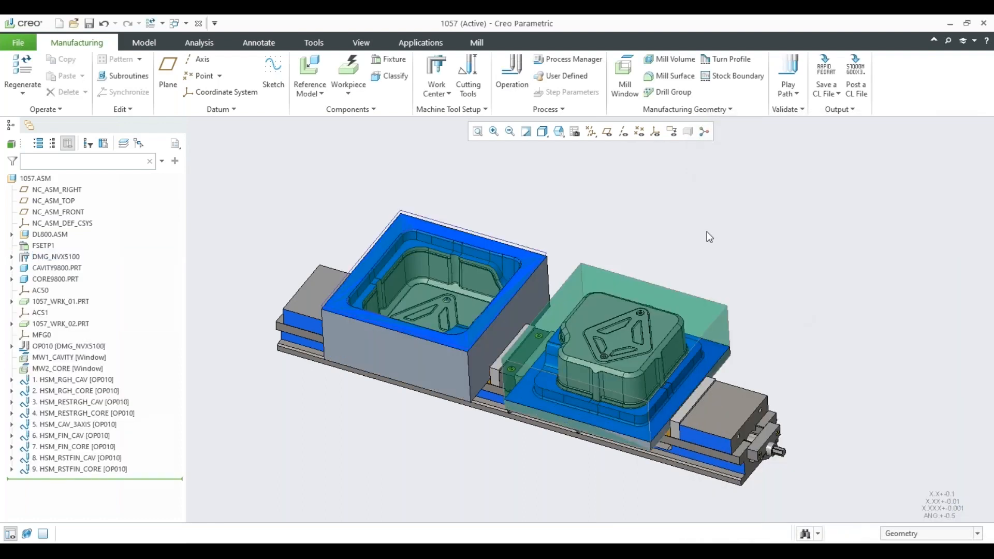
Highlight the reference models CAVITY9800.PRT and CORE9800.PRT one after the other to locate them on the fixture.
{"action": "left_click", "coordinate": [50, 257]}
{"action": "left_click", "coordinate": [56, 269]}
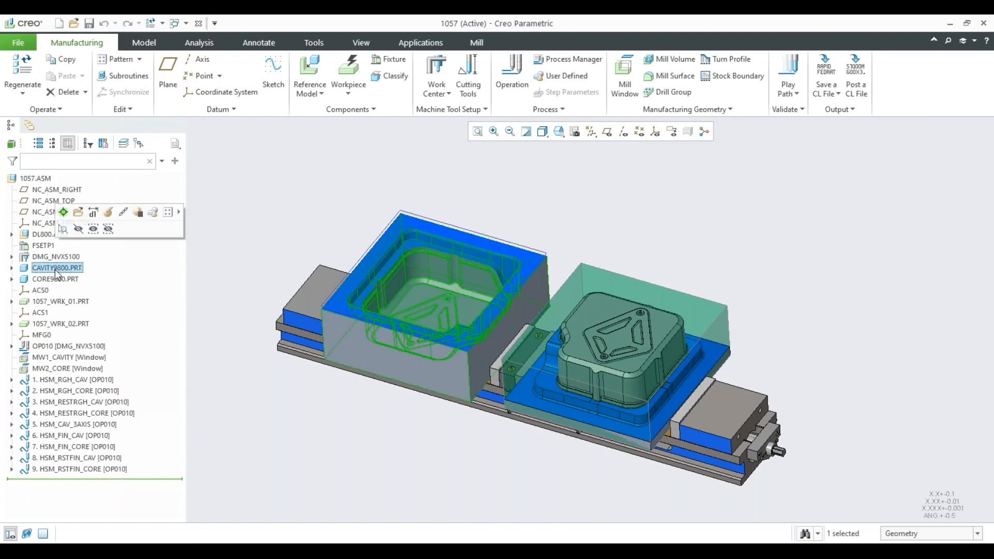
{"action": "mouse_move", "coordinate": [489, 273]}
{"action": "middle_mouse_down"}
{"action": "mouse_move", "coordinate": [482, 228]}
{"action": "mouse_move", "coordinate": [486, 266]}
{"action": "middle_mouse_up"}
{"action": "left_click", "coordinate": [55, 281]}
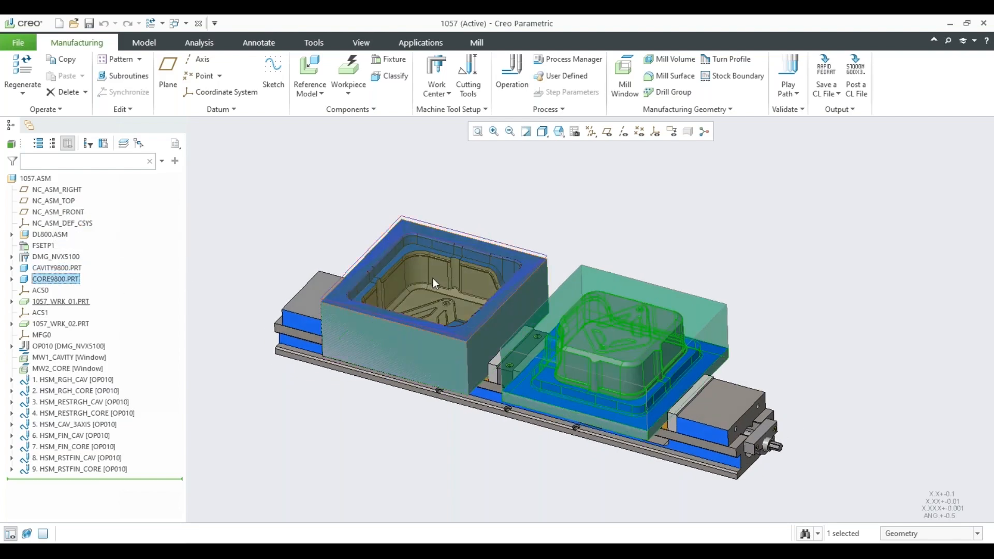
Highlight the coordinate system ACS0 and examine its location on the cavity floor.
{"action": "left_click", "coordinate": [42, 292]}
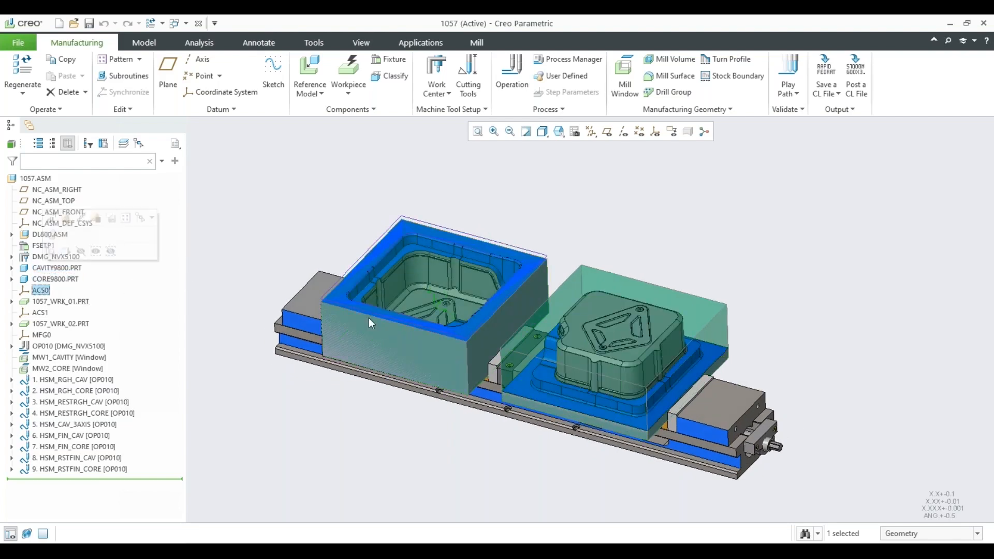
{"action": "middle_click_drag", "start_coordinate": [384, 262], "coordinate": [424, 306]}
{"action": "scroll", "coordinate": [424, 306], "scroll_direction": "down", "scroll_amount": 6}
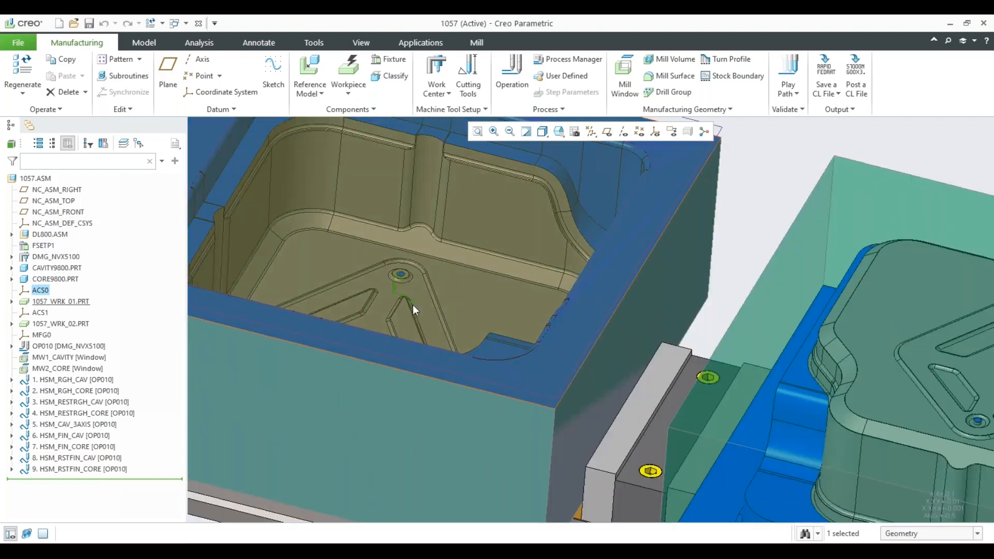
{"action": "scroll", "coordinate": [408, 281], "scroll_direction": "down", "scroll_amount": 2}
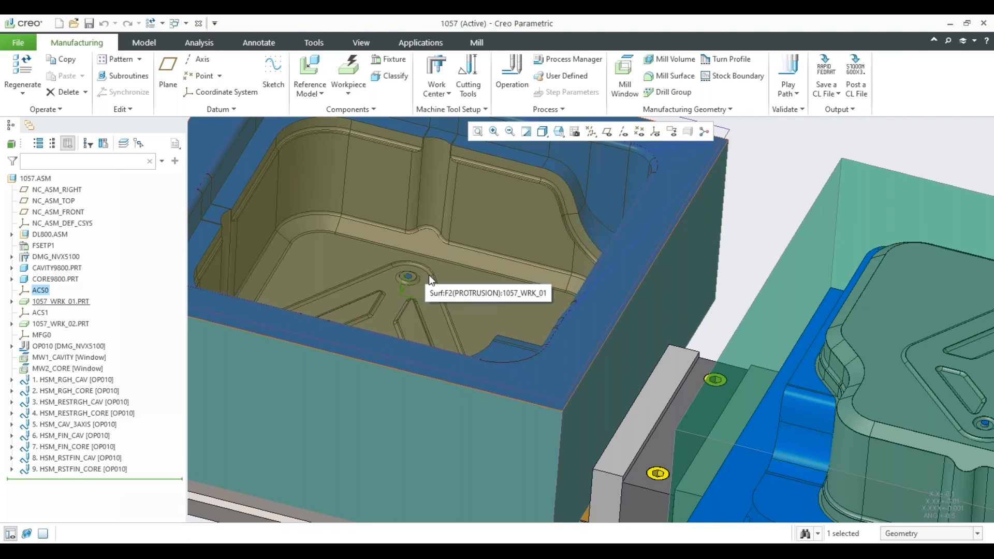
{"action": "scroll", "coordinate": [428, 275], "scroll_direction": "down", "scroll_amount": 3}
{"action": "scroll", "coordinate": [429, 275], "scroll_direction": "down", "scroll_amount": 2}
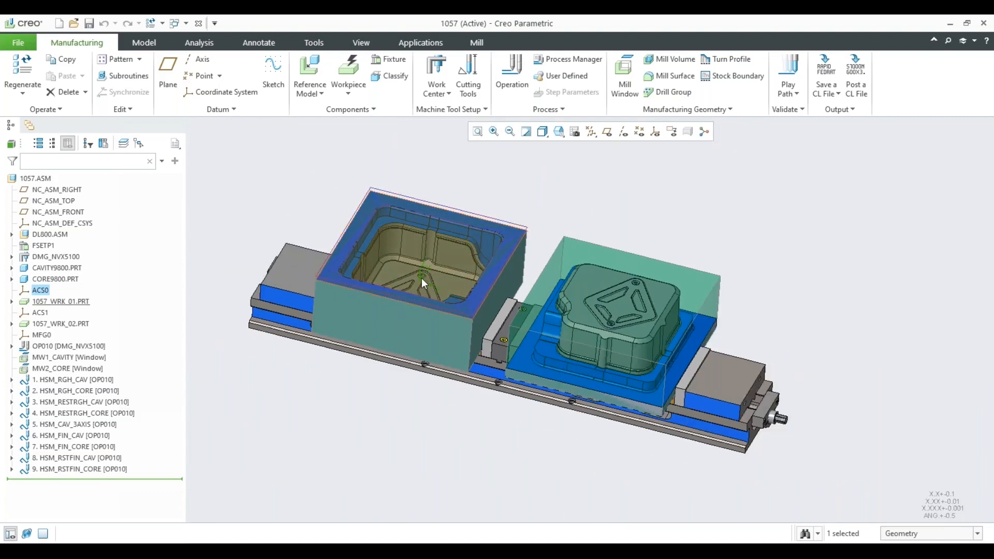
{"action": "scroll", "coordinate": [421, 280], "scroll_direction": "up", "scroll_amount": 3}
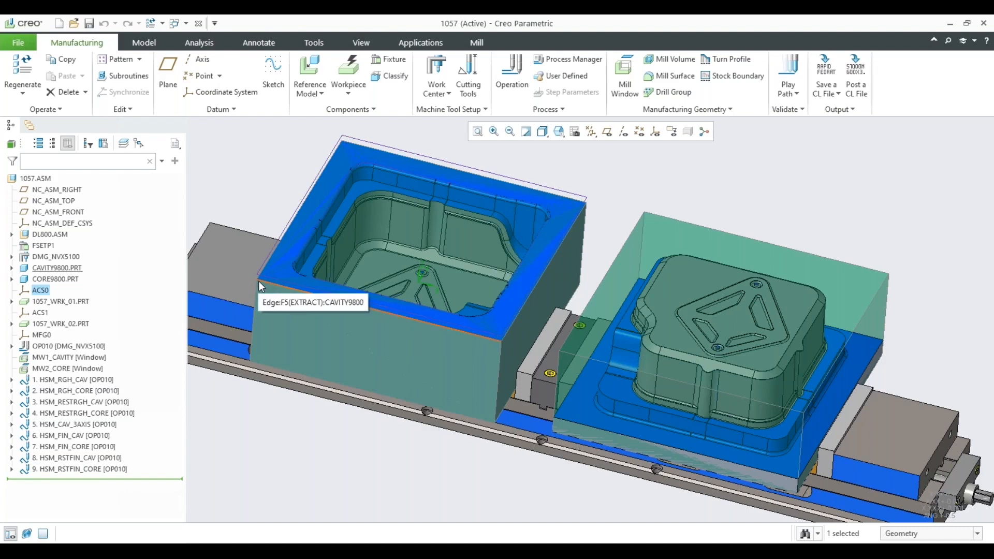
Examine the position and axis directions of ACS0 relative to the cavity block from the side and from above.
{"action": "middle_click_drag", "start_coordinate": [431, 229], "coordinate": [443, 200]}
{"action": "scroll", "coordinate": [433, 227], "scroll_direction": "up", "scroll_amount": 3}
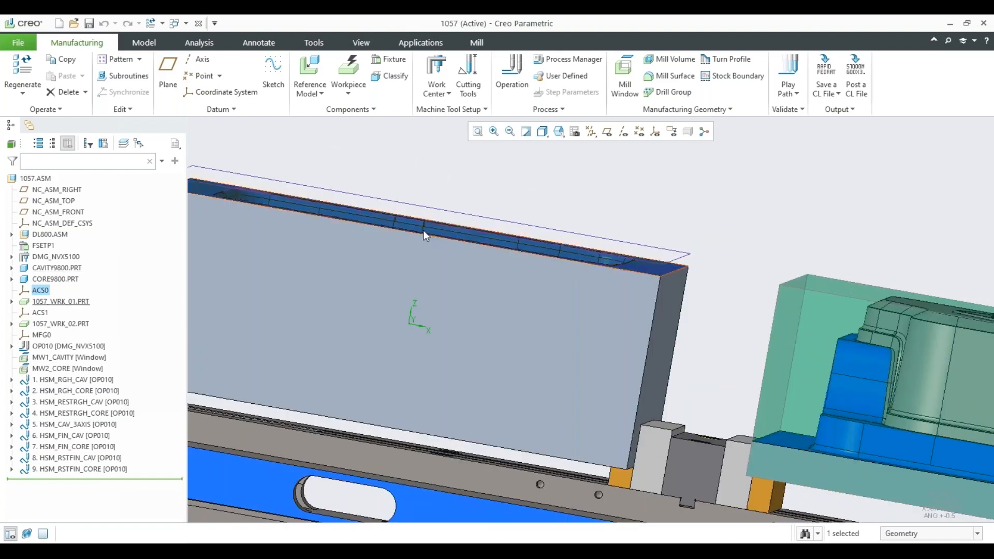
{"action": "scroll", "coordinate": [418, 227], "scroll_direction": "down", "scroll_amount": 3}
{"action": "middle_click_drag", "start_coordinate": [420, 229], "coordinate": [436, 181]}
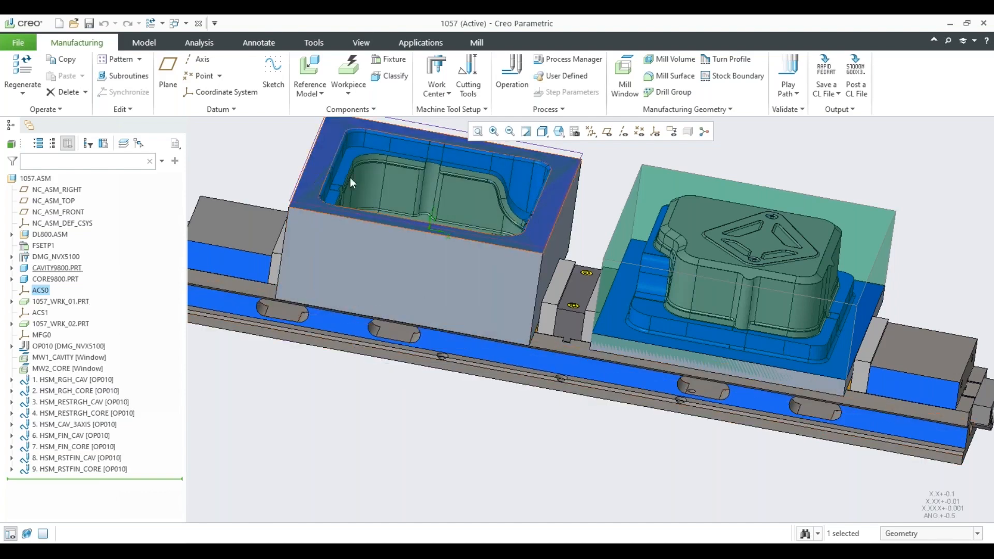
{"action": "scroll", "coordinate": [402, 239], "scroll_direction": "down", "scroll_amount": 2}
{"action": "middle_click_drag", "start_coordinate": [403, 207], "coordinate": [407, 216]}
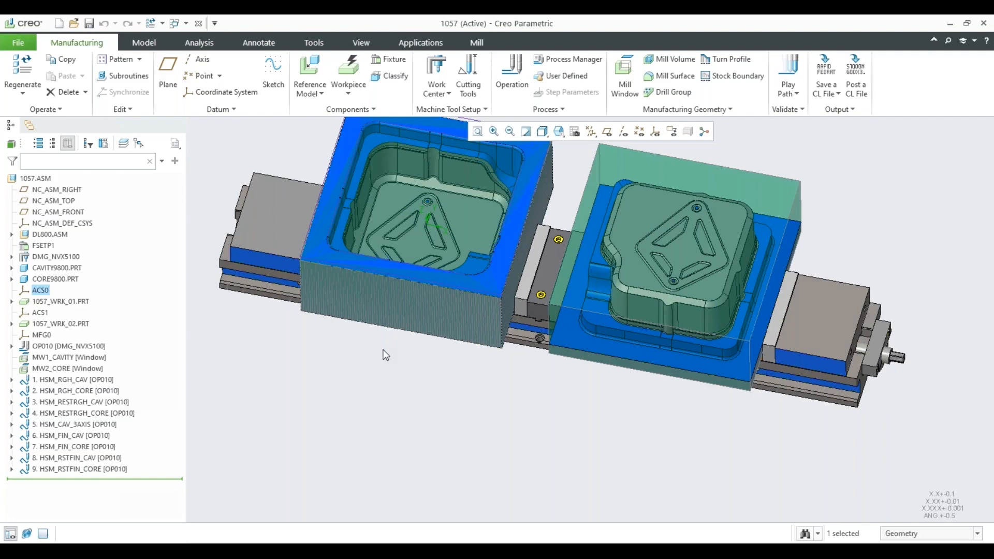
{"action": "scroll", "coordinate": [383, 350], "scroll_direction": "up", "scroll_amount": 5}
{"action": "middle_click_drag", "start_coordinate": [383, 350], "coordinate": [387, 316]}
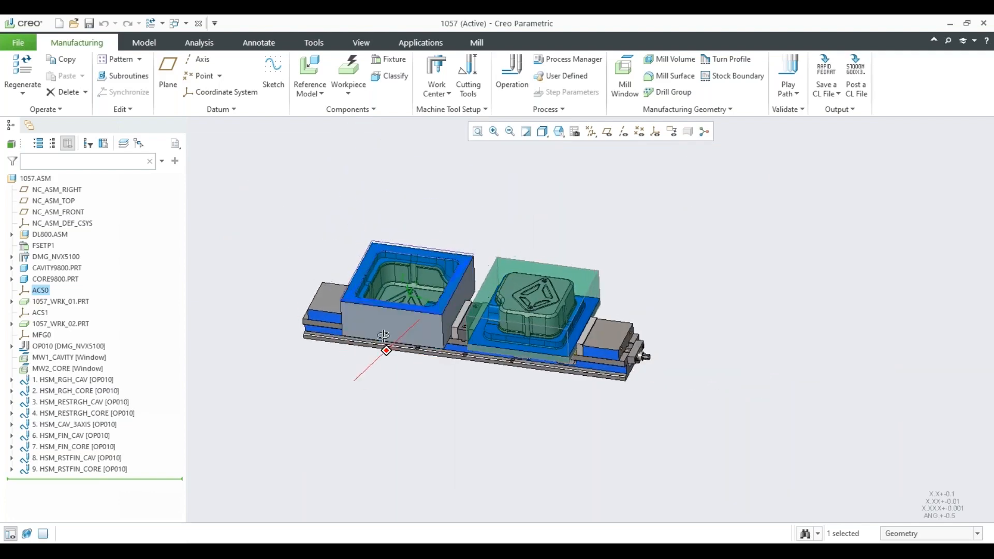
{"action": "scroll", "coordinate": [413, 297], "scroll_direction": "down", "scroll_amount": 2}
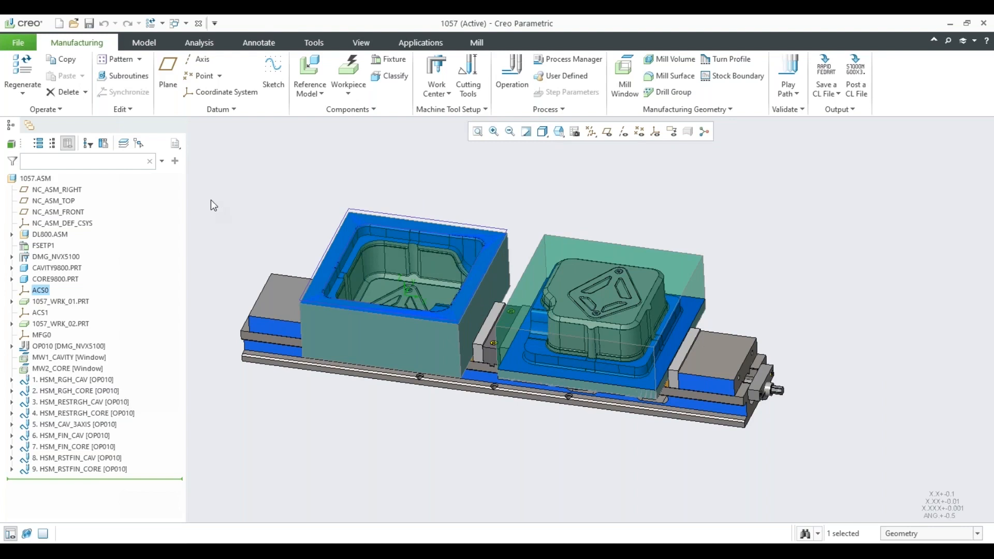
Highlight the workpieces 1057_WRK_01.PRT and 1057_WRK_02.PRT to identify the stock around the cavity and core.
{"action": "left_click", "coordinate": [76, 301]}
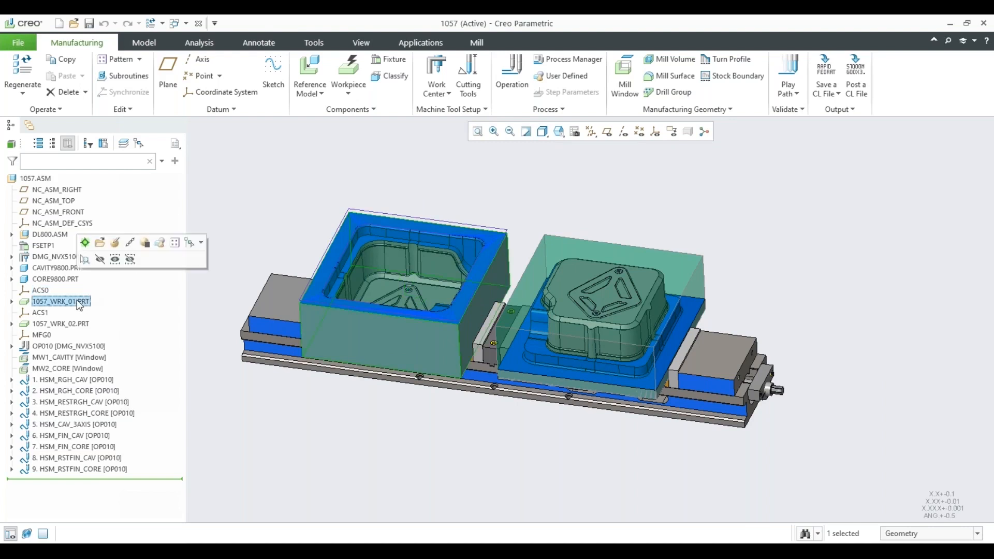
{"action": "left_click", "coordinate": [75, 322]}
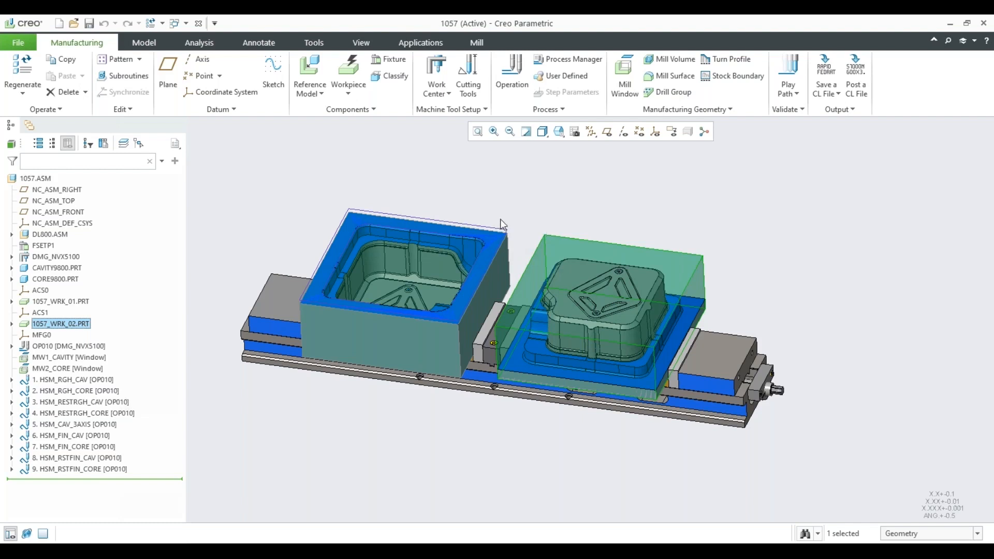
Open the definition of operation OP010 and examine its program zero and clearance plane relative to the two workpieces.
{"action": "left_click", "coordinate": [66, 347]}
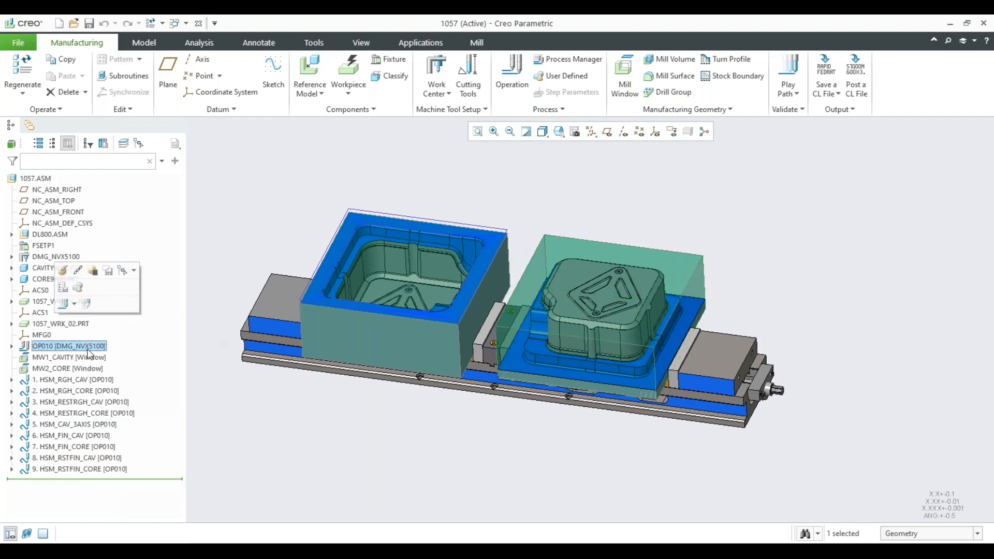
{"action": "left_click", "coordinate": [62, 271]}
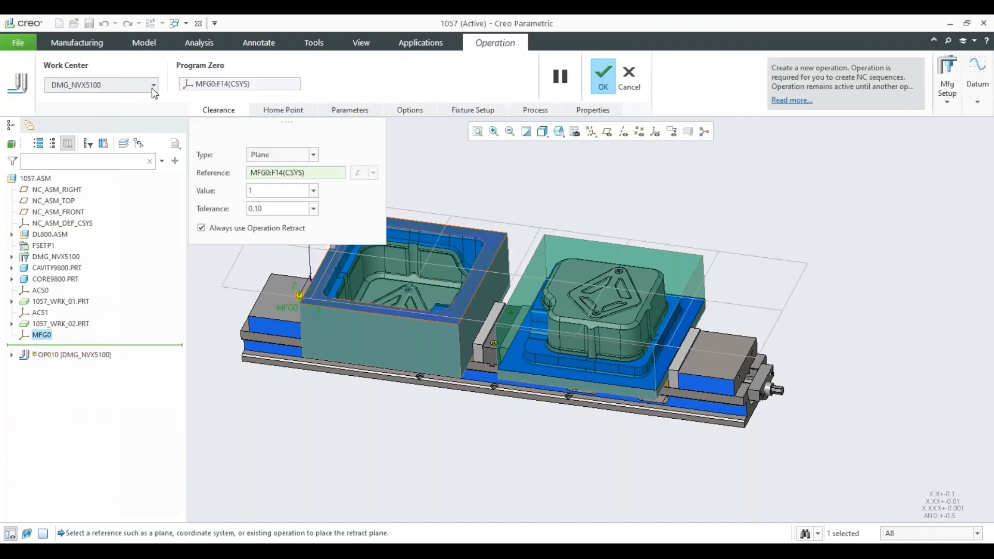
{"action": "left_click", "coordinate": [224, 87]}
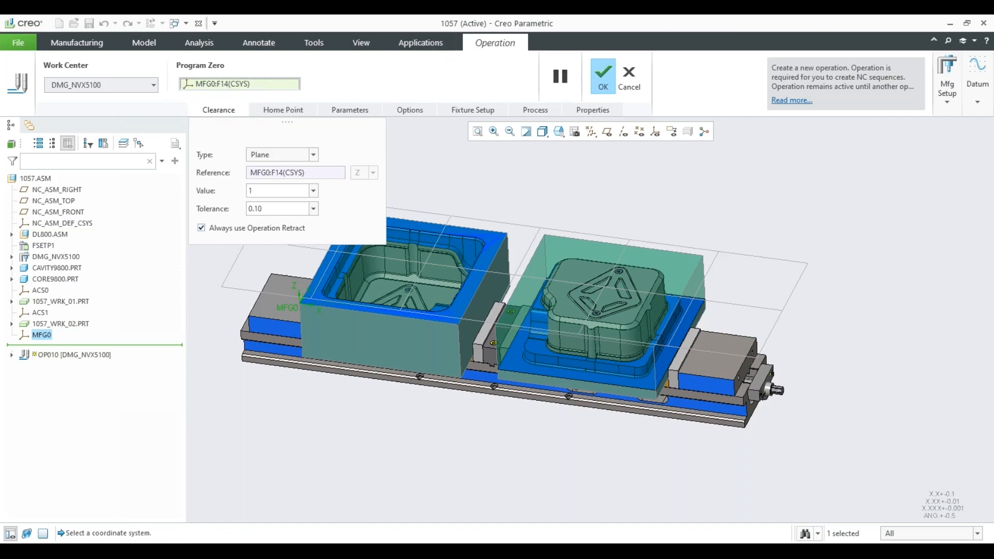
{"action": "scroll", "coordinate": [316, 316], "scroll_direction": "up", "scroll_amount": 3}
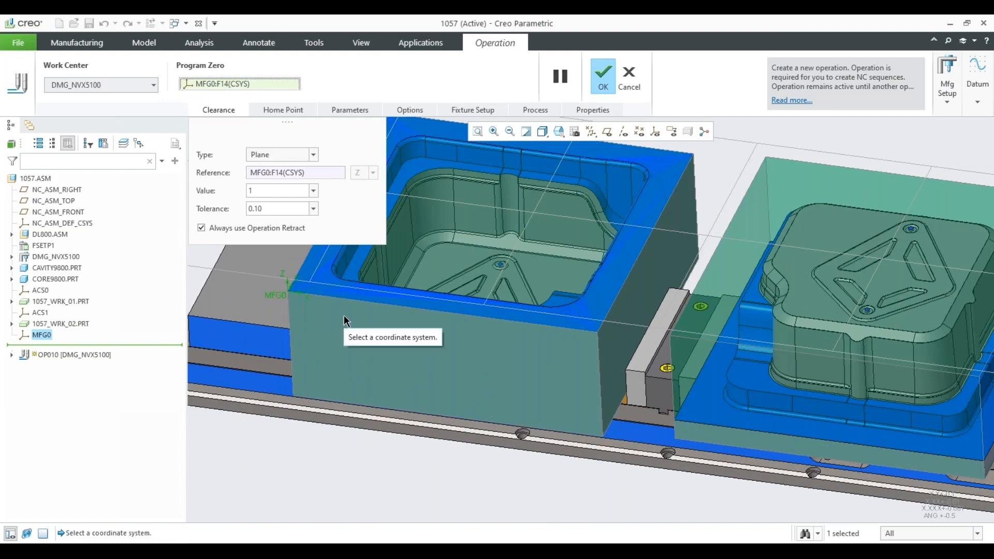
{"action": "scroll", "coordinate": [359, 365], "scroll_direction": "down", "scroll_amount": 3}
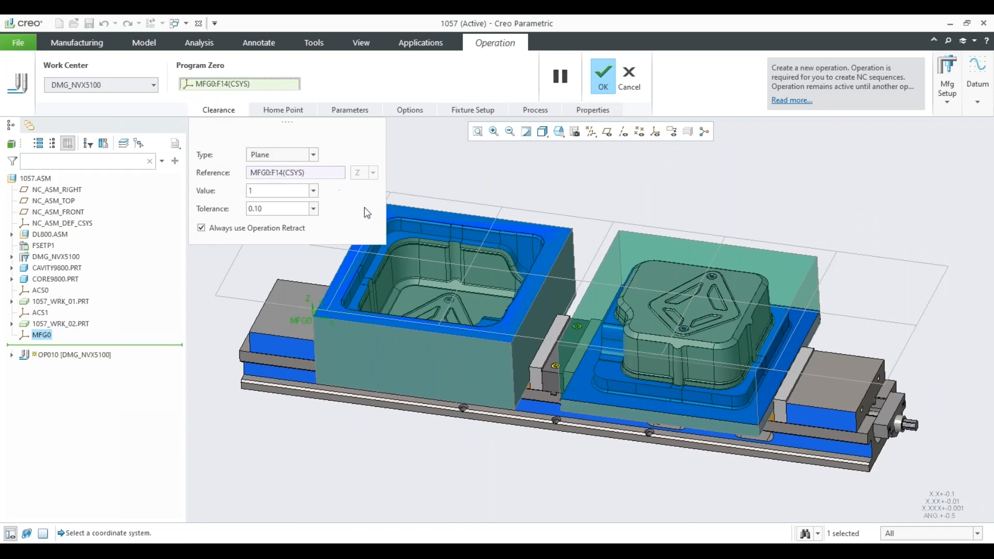
{"action": "scroll", "coordinate": [470, 297], "scroll_direction": "down", "scroll_amount": 2}
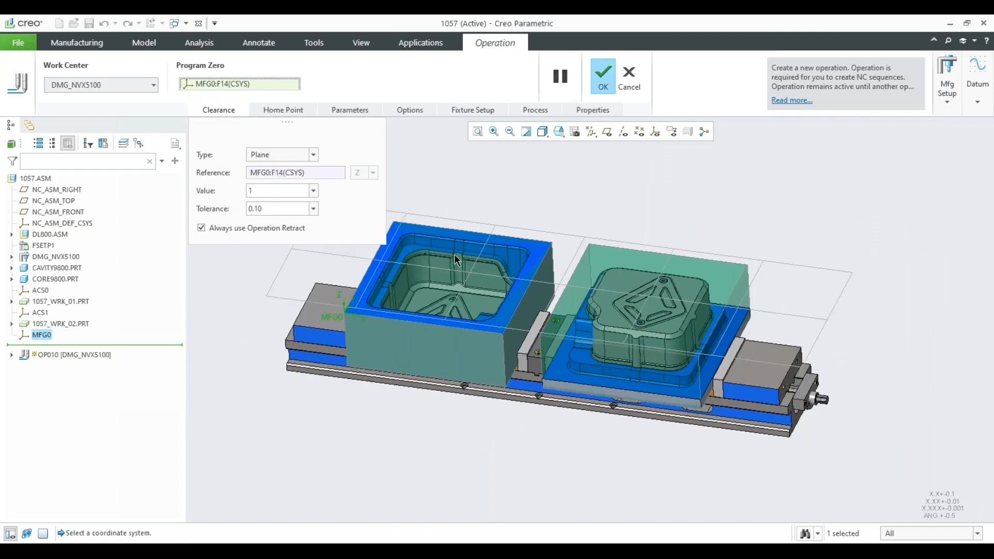
{"action": "middle_click_drag", "start_coordinate": [505, 292], "coordinate": [504, 270]}
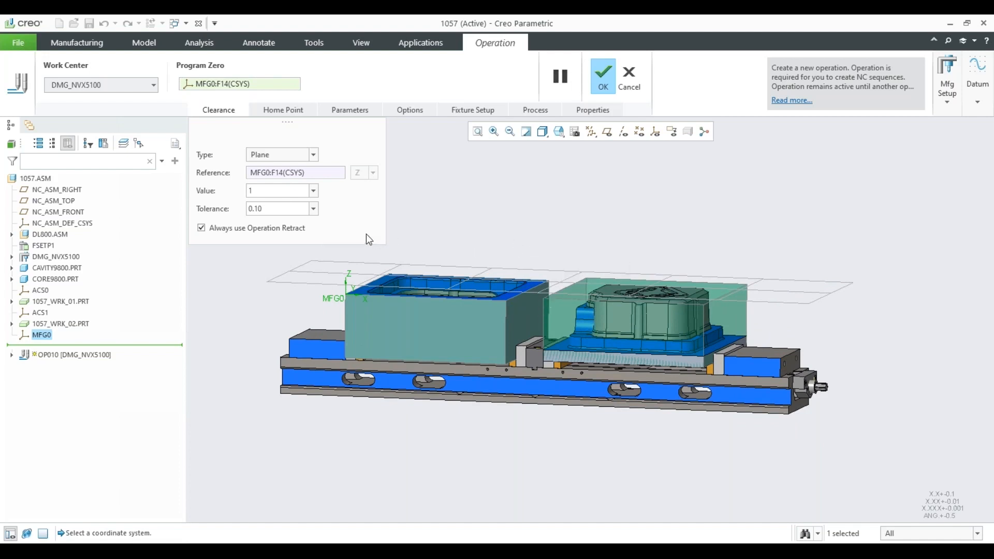
Review the fixture setup assigned to operation OP010 and accept the operation definition.
{"action": "left_click", "coordinate": [463, 111]}
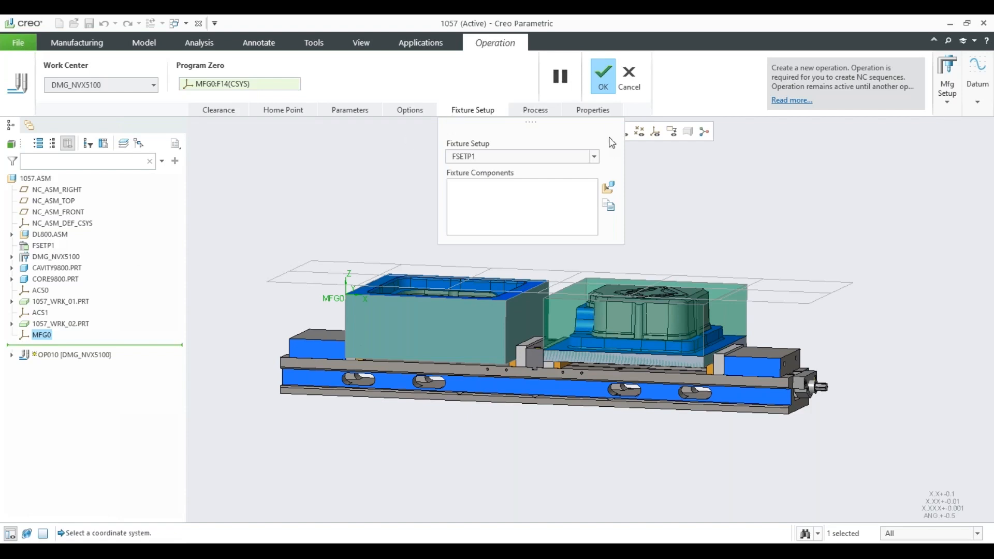
{"action": "left_click", "coordinate": [603, 78]}
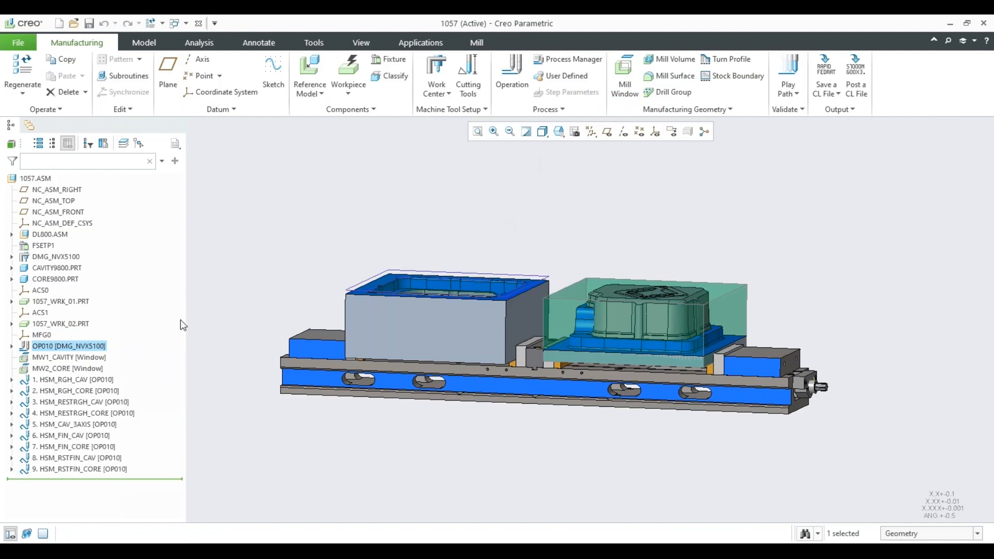
Open the definition of mill window MW1_CAVITY and examine its window plane on the upper face of the cavity block.
{"action": "middle_click_drag", "start_coordinate": [438, 270], "coordinate": [510, 265]}
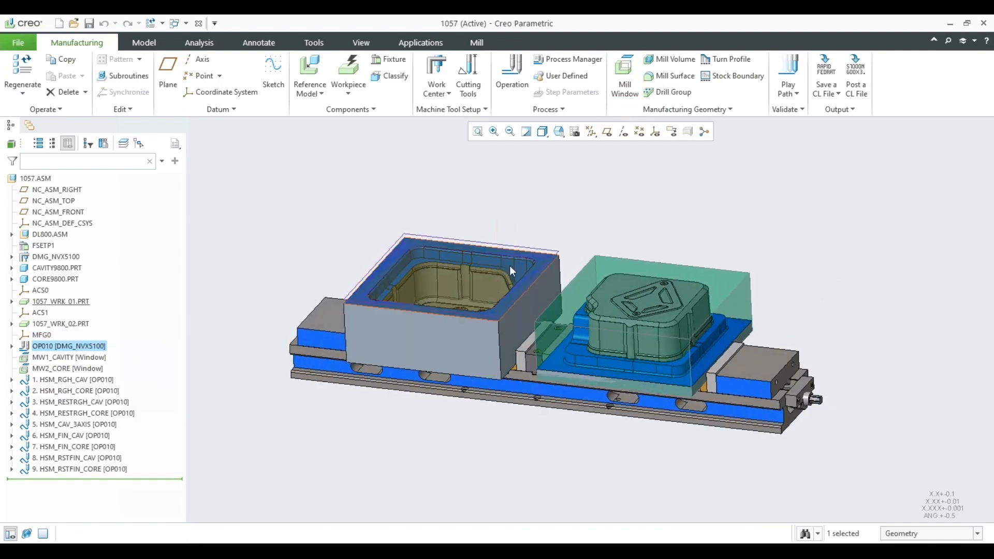
{"action": "scroll", "coordinate": [603, 237], "scroll_direction": "down", "scroll_amount": 2}
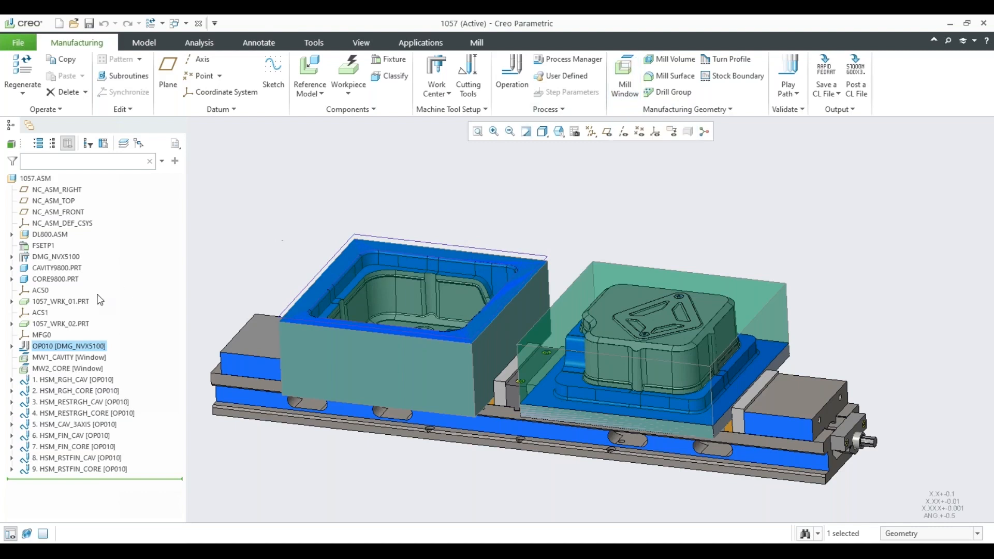
{"action": "left_click", "coordinate": [66, 361]}
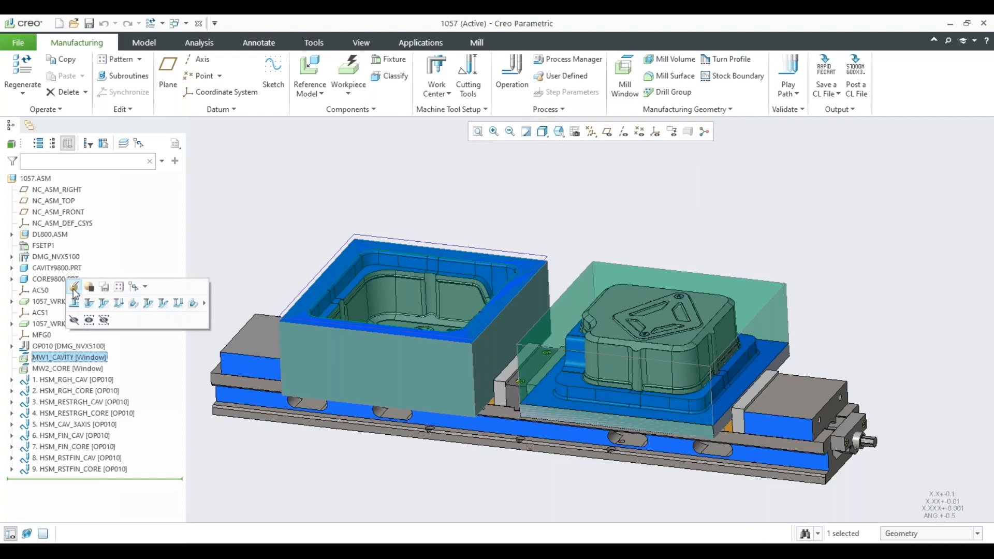
{"action": "left_click", "coordinate": [76, 284]}
{"action": "middle_click_drag", "start_coordinate": [418, 213], "coordinate": [413, 258]}
{"action": "scroll", "coordinate": [394, 179], "scroll_direction": "down", "scroll_amount": 5}
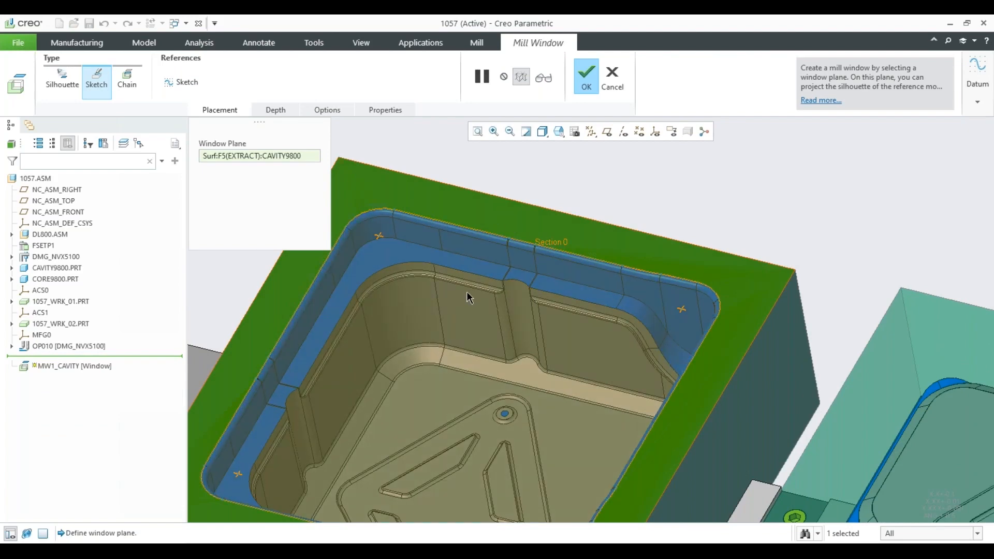
{"action": "scroll", "coordinate": [467, 293], "scroll_direction": "up", "scroll_amount": 3}
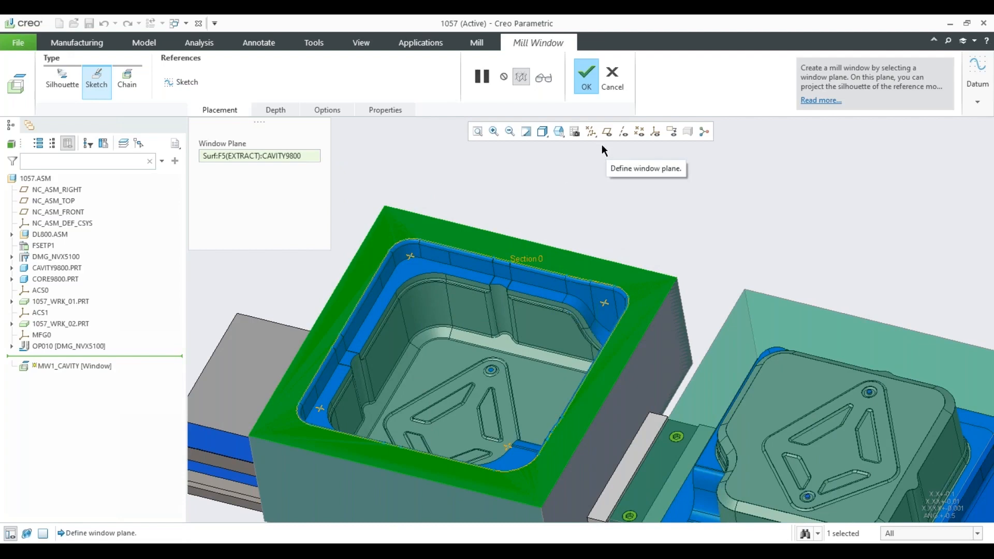
{"action": "scroll", "coordinate": [586, 173], "scroll_direction": "up", "scroll_amount": 2}
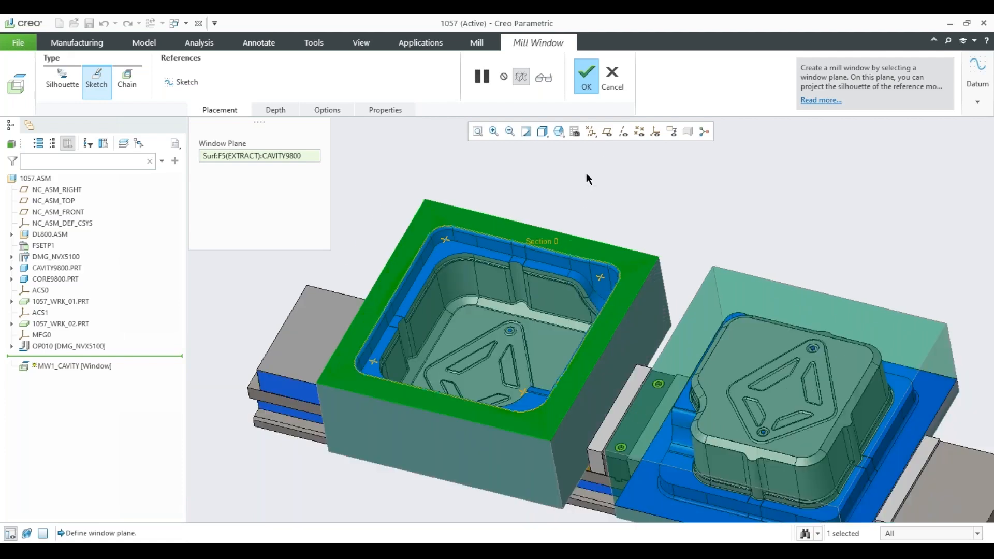
Examine the sketched mill window contour around the cavity pocket from above.
{"action": "middle_click_drag", "start_coordinate": [586, 174], "coordinate": [591, 197]}
{"action": "scroll", "coordinate": [443, 273], "scroll_direction": "down", "scroll_amount": 5}
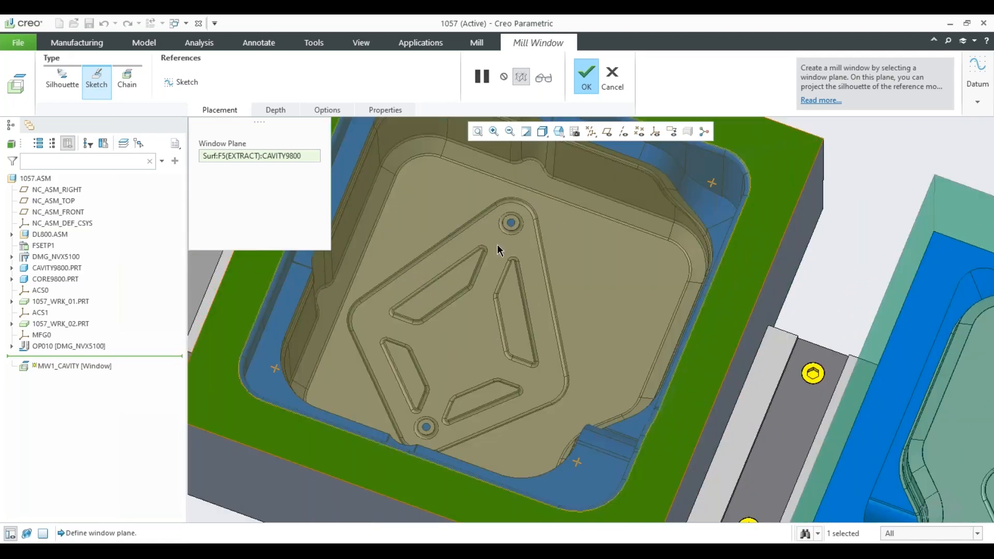
{"action": "scroll", "coordinate": [499, 306], "scroll_direction": "up", "scroll_amount": 2}
{"action": "scroll", "coordinate": [486, 256], "scroll_direction": "down", "scroll_amount": 1}
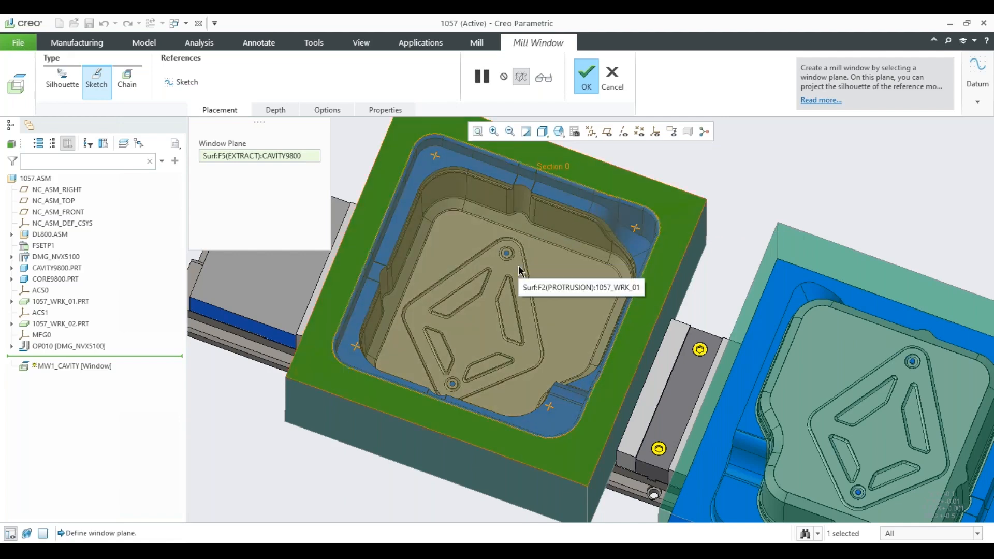
{"action": "scroll", "coordinate": [519, 271], "scroll_direction": "down", "scroll_amount": 2}
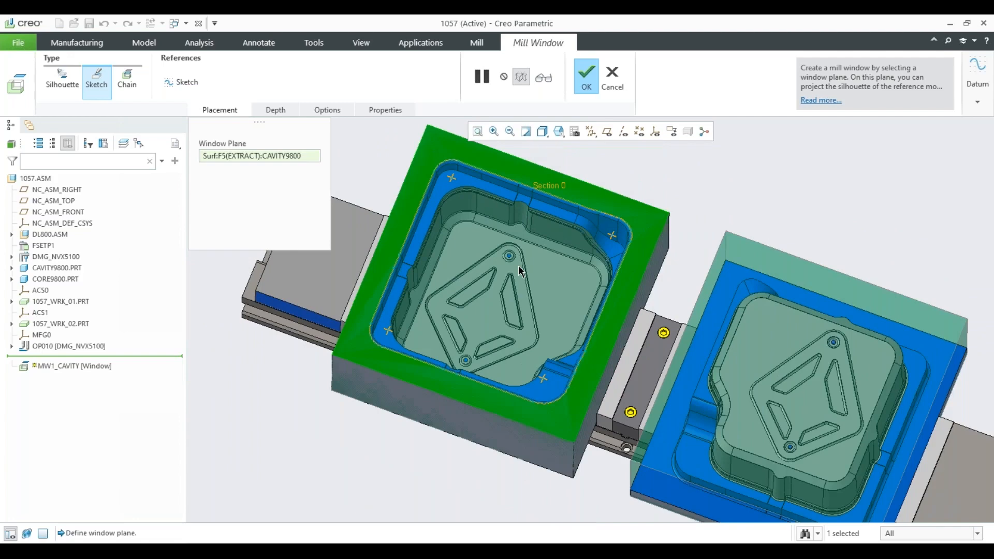
Review the mill window's options for tool position relative to the window contour and accept the MW1_CAVITY definition.
{"action": "left_click", "coordinate": [327, 111]}
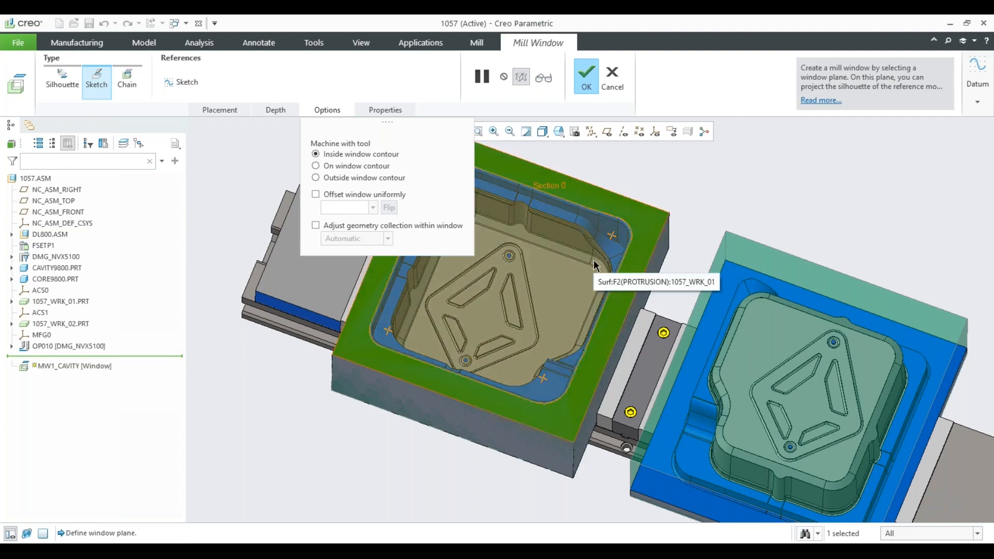
{"action": "scroll", "coordinate": [585, 285], "scroll_direction": "up", "scroll_amount": 1}
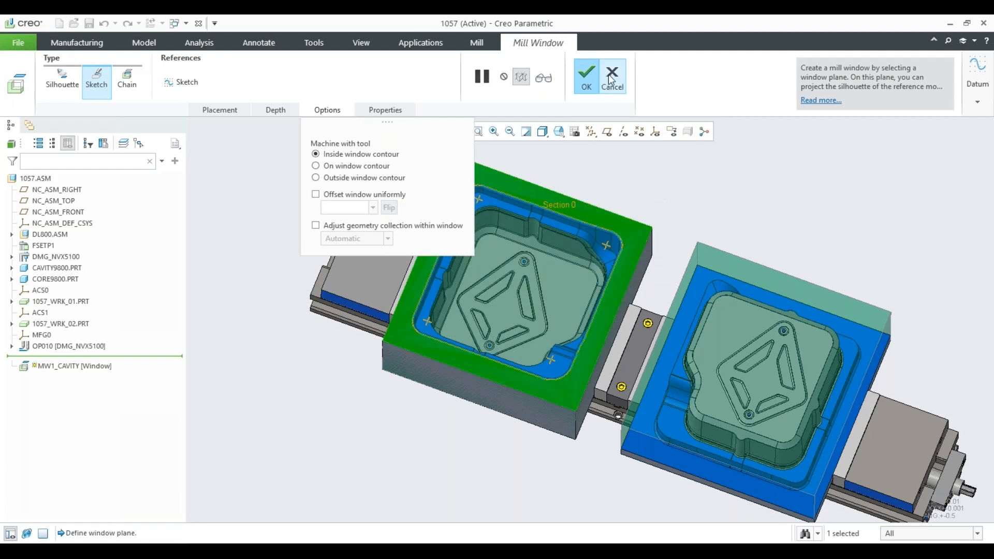
{"action": "left_click", "coordinate": [587, 75]}
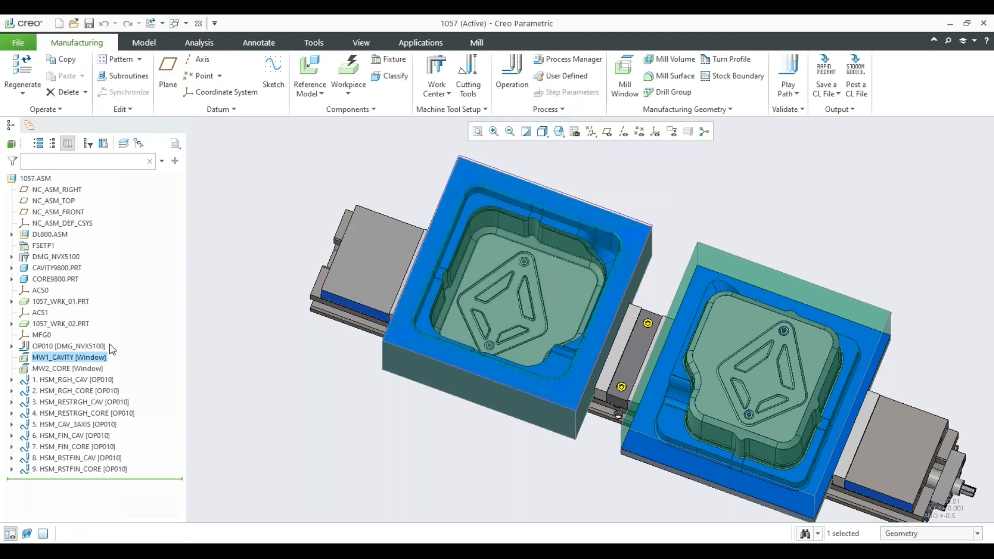
Play the HSM_RGH_CAV tool path at slow display speed and stop it partway through the roughing.
{"action": "left_click", "coordinate": [89, 381]}
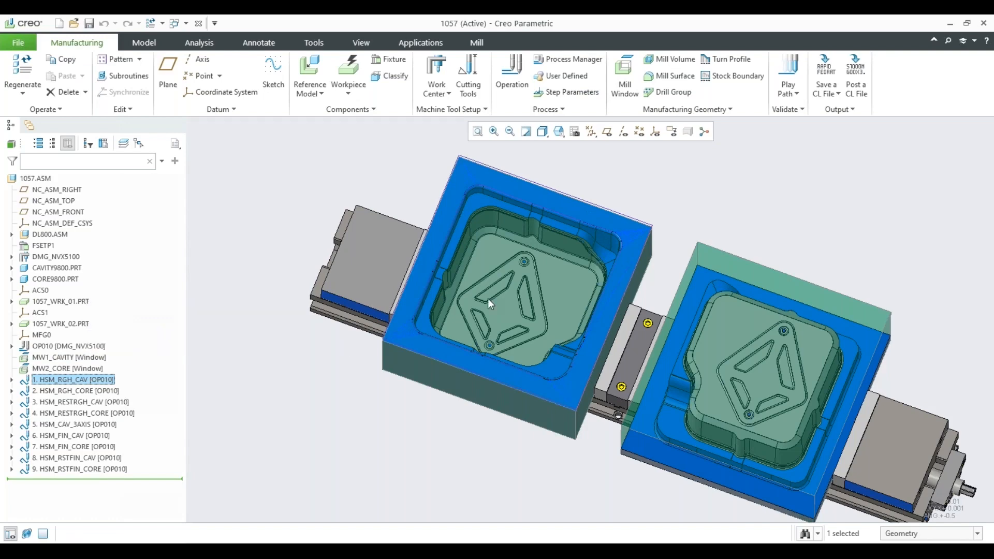
{"action": "right_click", "coordinate": [92, 384]}
{"action": "left_click", "coordinate": [98, 349]}
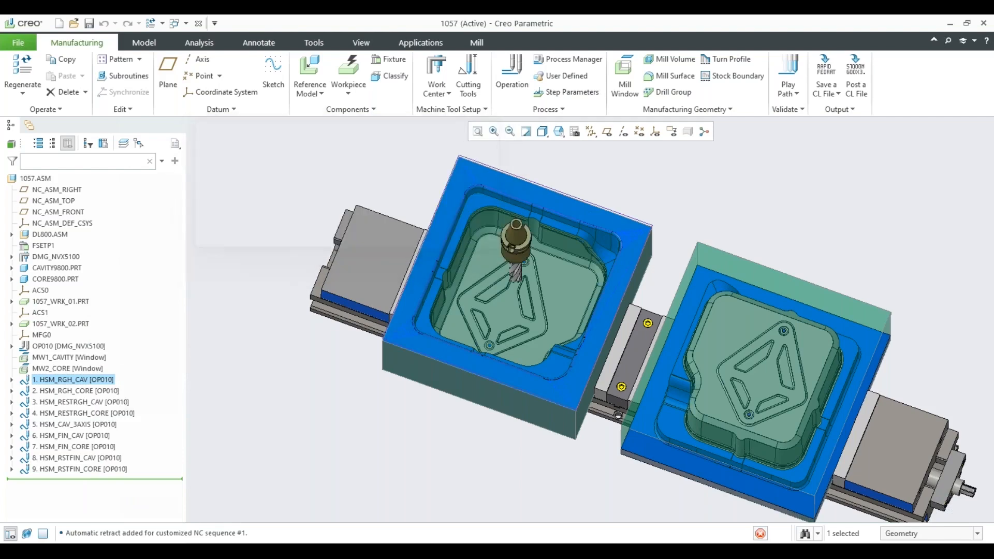
{"action": "middle_click_drag", "start_coordinate": [474, 340], "coordinate": [477, 311]}
{"action": "left_click_drag", "start_coordinate": [770, 499], "coordinate": [769, 498]}
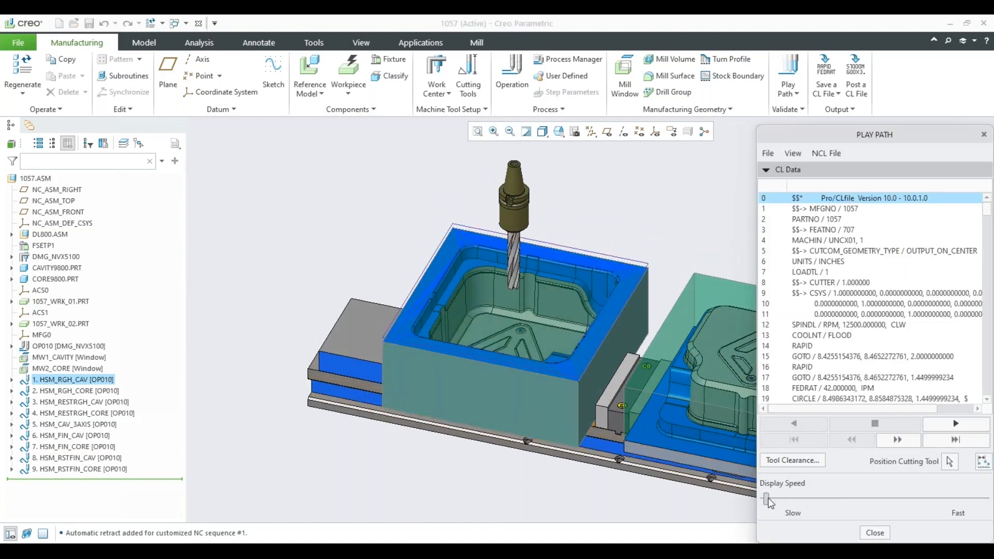
{"action": "left_click", "coordinate": [955, 424]}
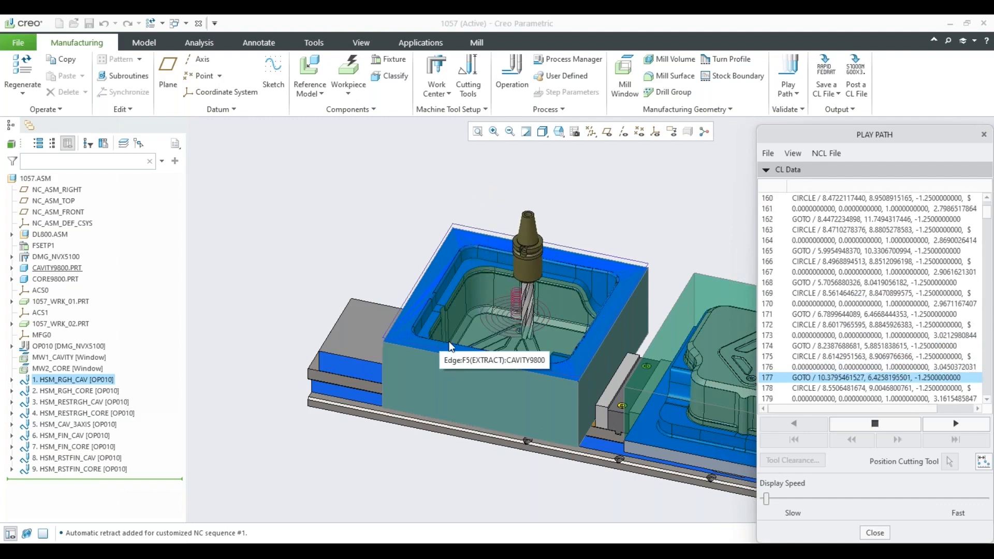
{"action": "left_click", "coordinate": [875, 424]}
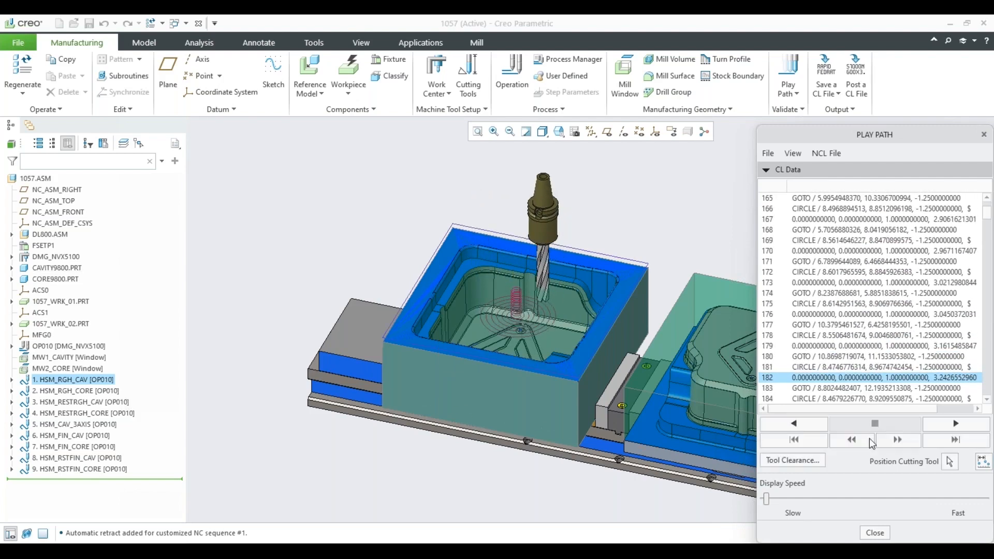
Turn on cutting tool positioning to display the complete cavity roughing tool path and examine it from above.
{"action": "left_click", "coordinate": [949, 461]}
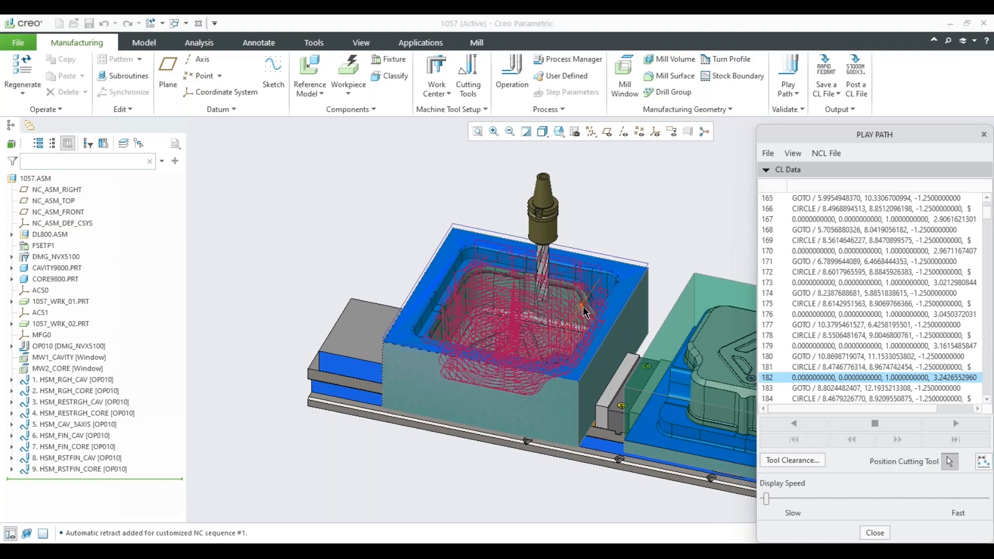
{"action": "middle_click_drag", "start_coordinate": [585, 312], "coordinate": [601, 254]}
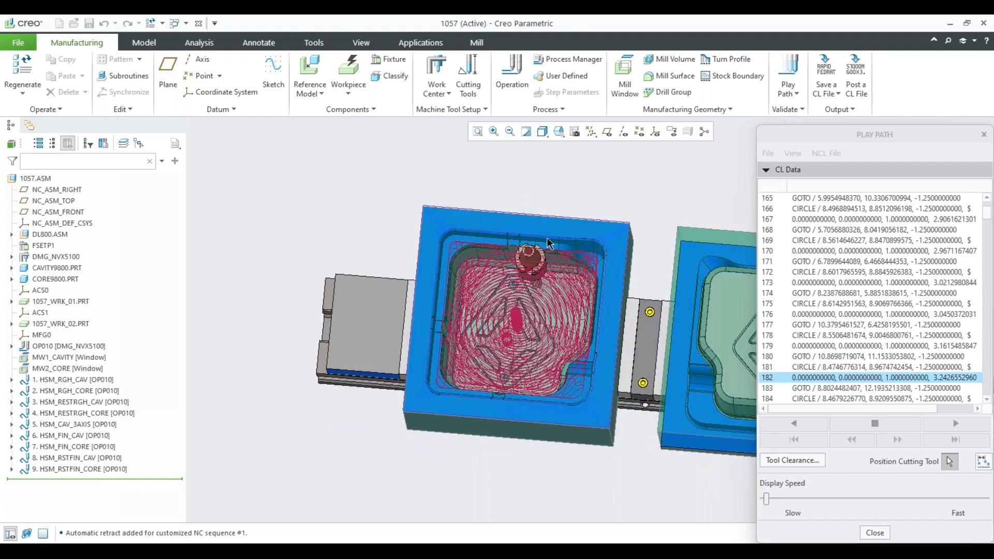
{"action": "mouse_move", "coordinate": [519, 344]}
{"action": "middle_mouse_down"}
{"action": "mouse_move", "coordinate": [512, 291]}
{"action": "mouse_move", "coordinate": [510, 352]}
{"action": "middle_mouse_up"}
Orient the assembly to the top view to see the cavity roughing passes squarely from above.
{"action": "left_click", "coordinate": [544, 134]}
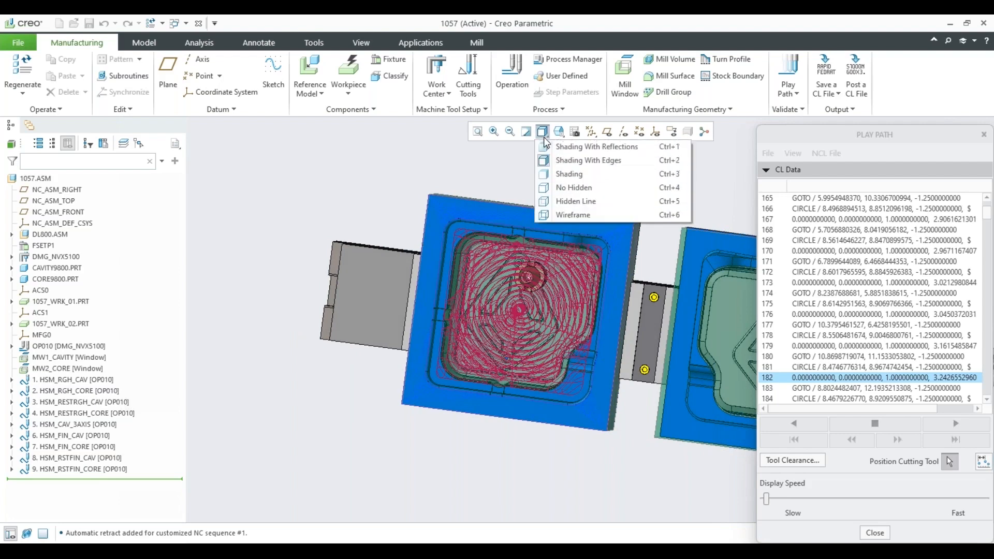
{"action": "left_click", "coordinate": [559, 133]}
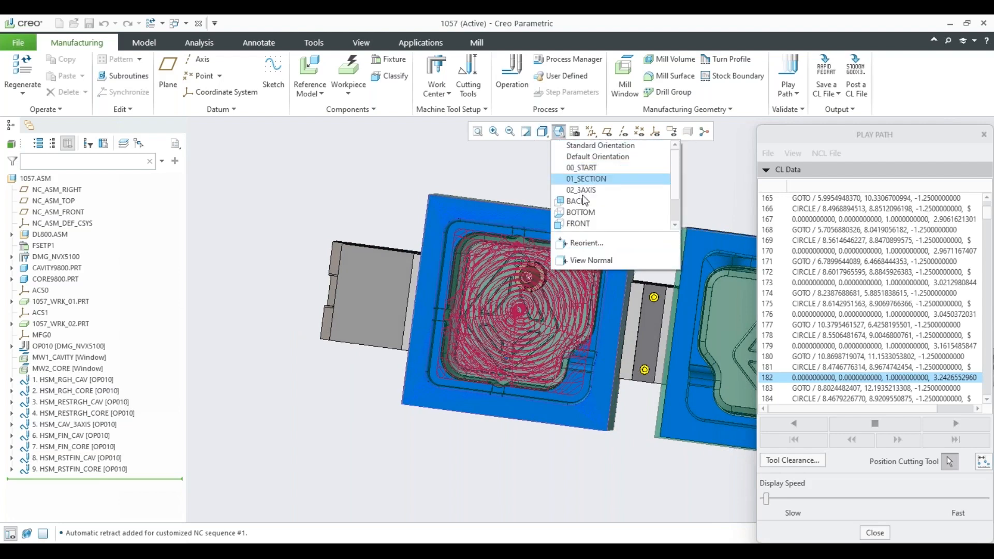
{"action": "scroll", "coordinate": [584, 201], "scroll_direction": "down", "scroll_amount": 3}
{"action": "left_click", "coordinate": [575, 223]}
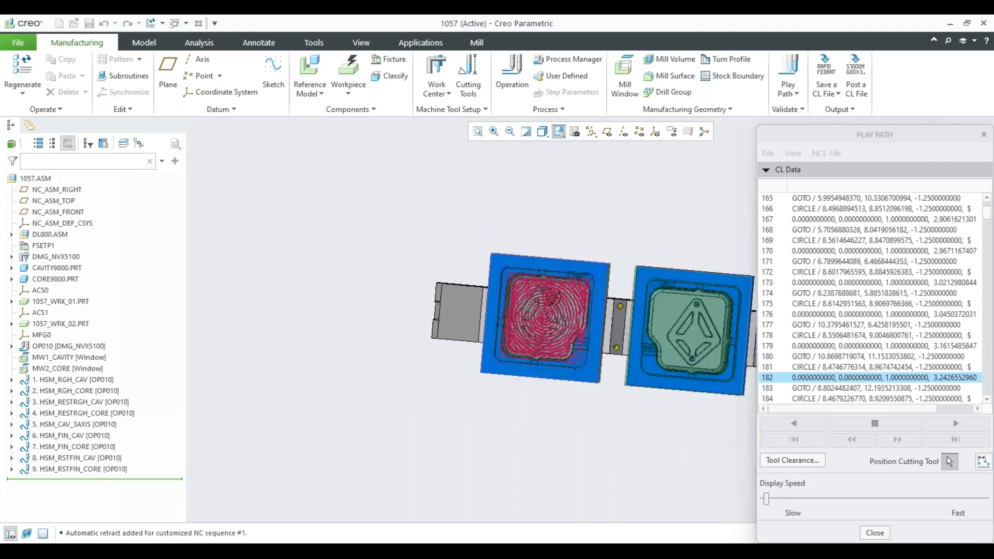
{"action": "scroll", "coordinate": [583, 324], "scroll_direction": "down", "scroll_amount": 6}
{"action": "scroll", "coordinate": [482, 276], "scroll_direction": "down", "scroll_amount": 1}
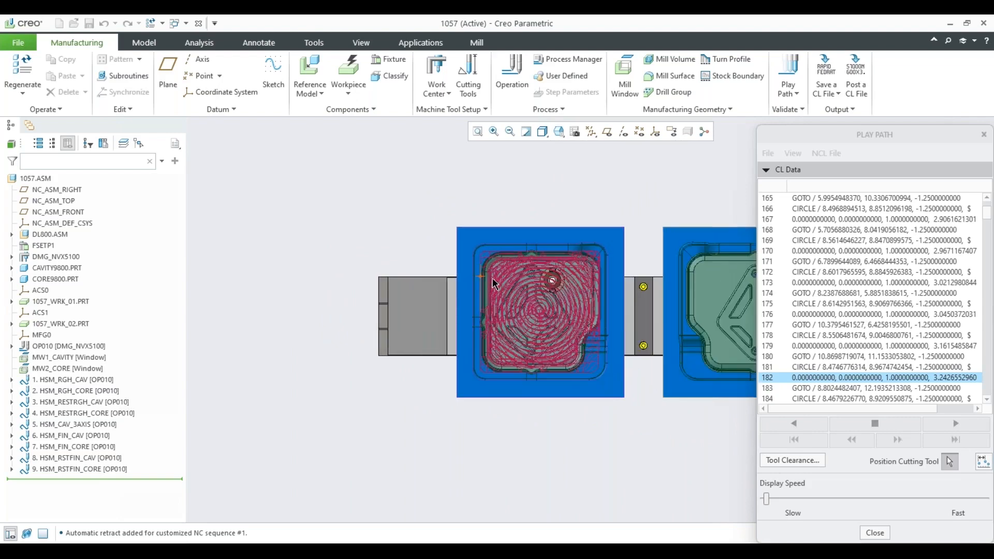
Examine the roughing passes near the cavity's corner and center up close, and return to the default orientation.
{"action": "scroll", "coordinate": [494, 284], "scroll_direction": "down", "scroll_amount": 10}
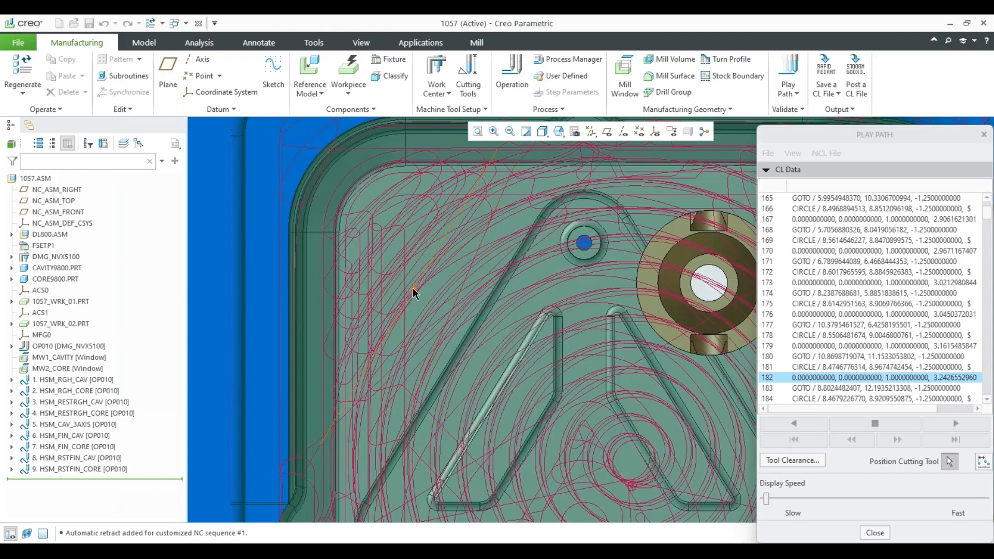
{"action": "scroll", "coordinate": [414, 294], "scroll_direction": "down", "scroll_amount": 2}
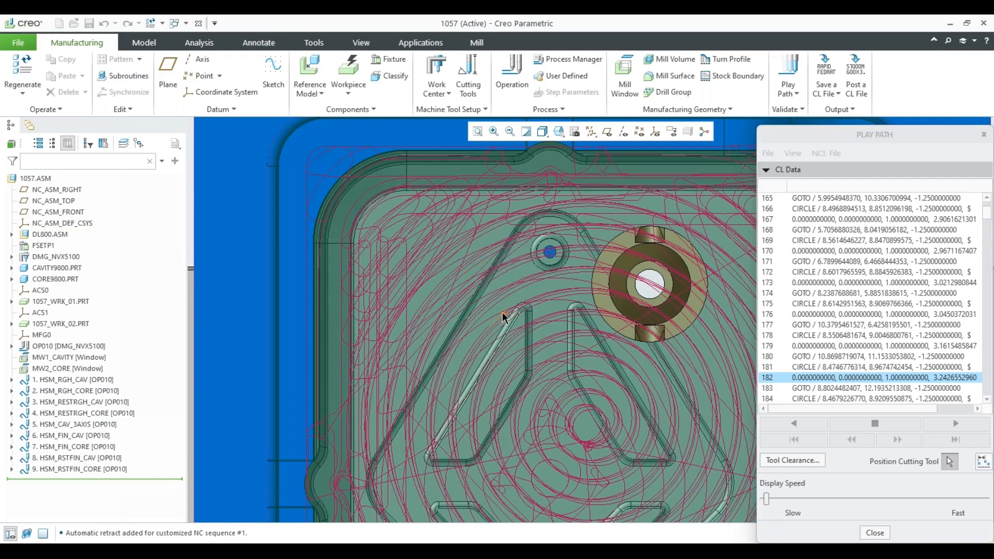
{"action": "scroll", "coordinate": [503, 317], "scroll_direction": "down", "scroll_amount": 3}
{"action": "key", "text": "ctrl+d"}
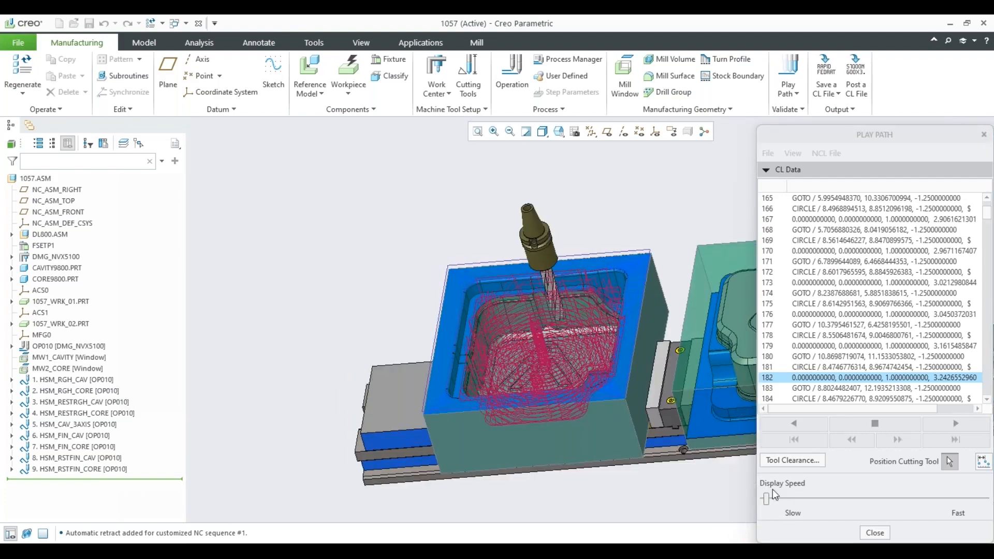
Position the cutting tool at another point on the cavity roughing path, and close the tool path playback.
{"action": "left_click", "coordinate": [870, 535]}
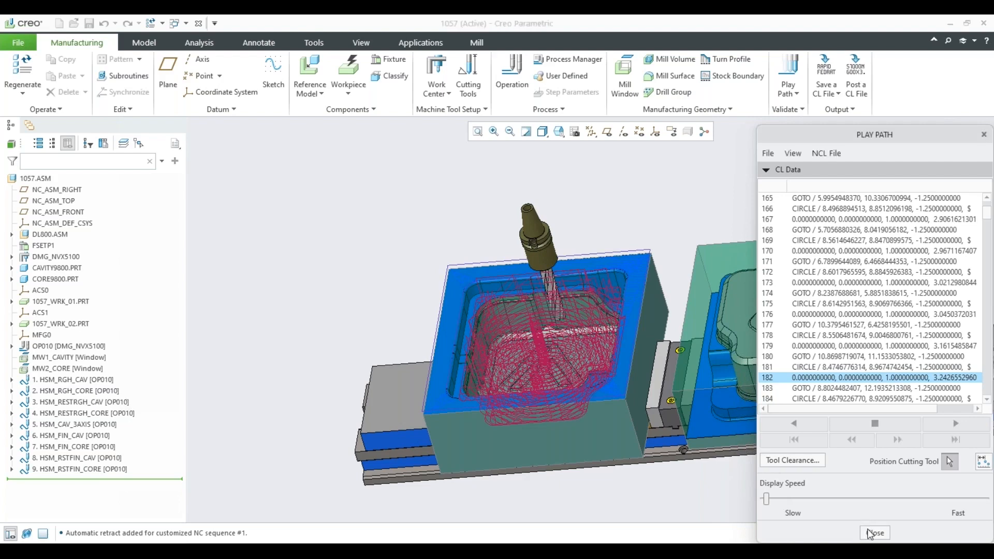
{"action": "left_click", "coordinate": [583, 360]}
{"action": "left_click", "coordinate": [873, 534]}
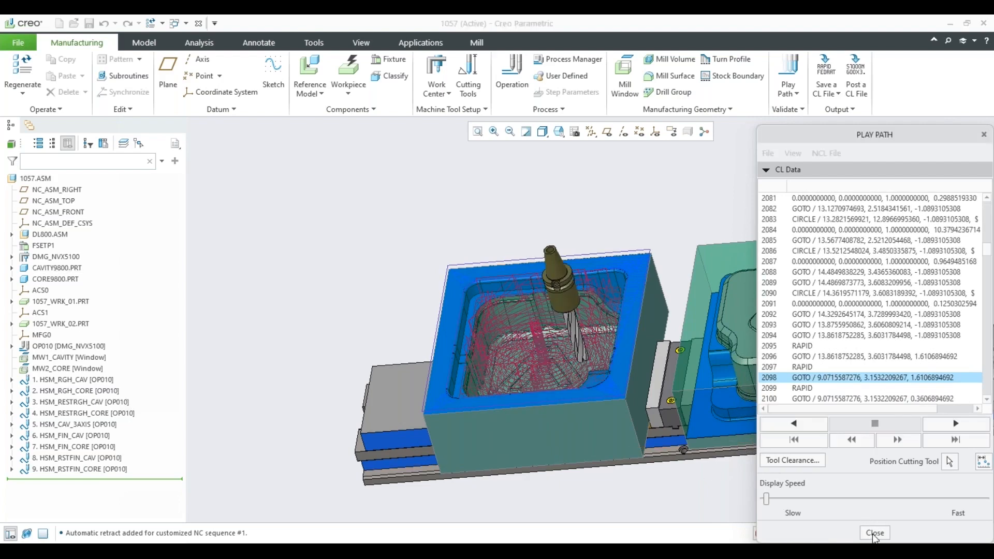
{"action": "left_click", "coordinate": [874, 534]}
Open the definition of the HSM_RGH_CAV step and review its machining reference and basic parameters.
{"action": "middle_click_drag", "start_coordinate": [532, 239], "coordinate": [488, 200]}
{"action": "scroll", "coordinate": [488, 202], "scroll_direction": "up", "scroll_amount": 1}
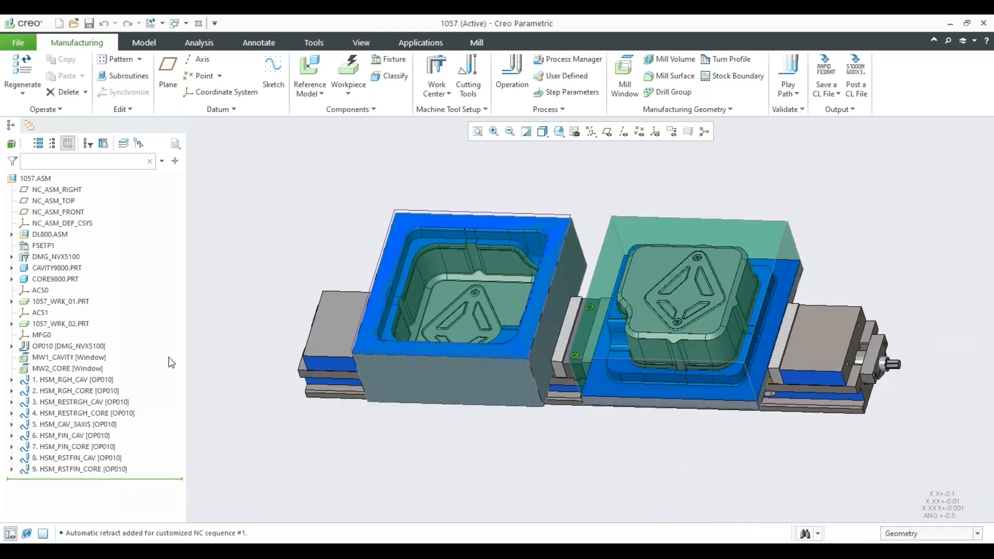
{"action": "right_click", "coordinate": [75, 382]}
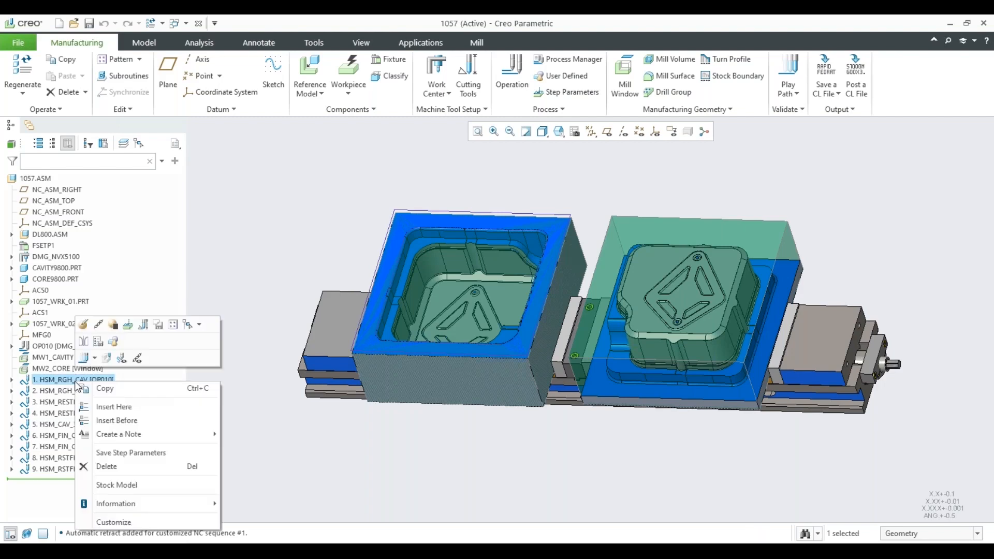
{"action": "left_click", "coordinate": [83, 342]}
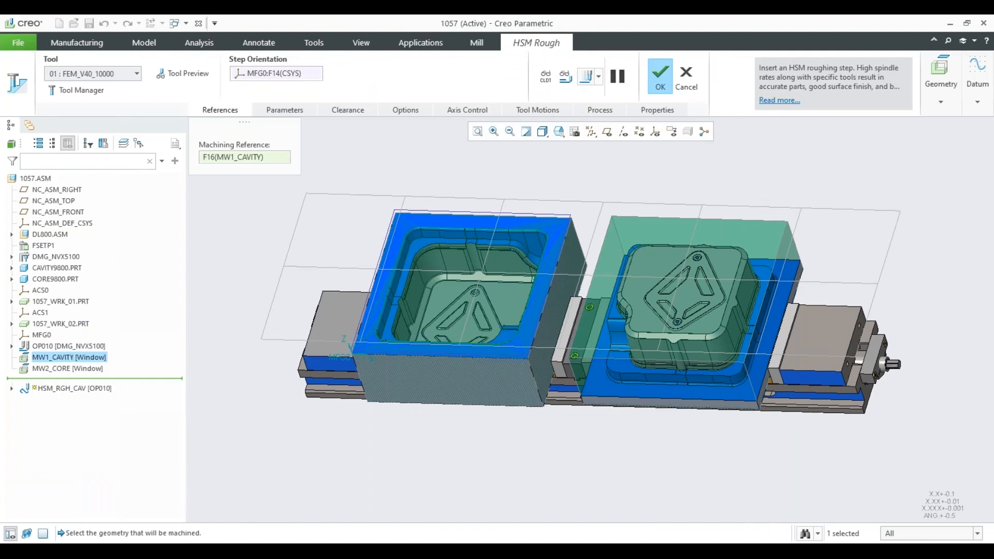
{"action": "left_click", "coordinate": [660, 77]}
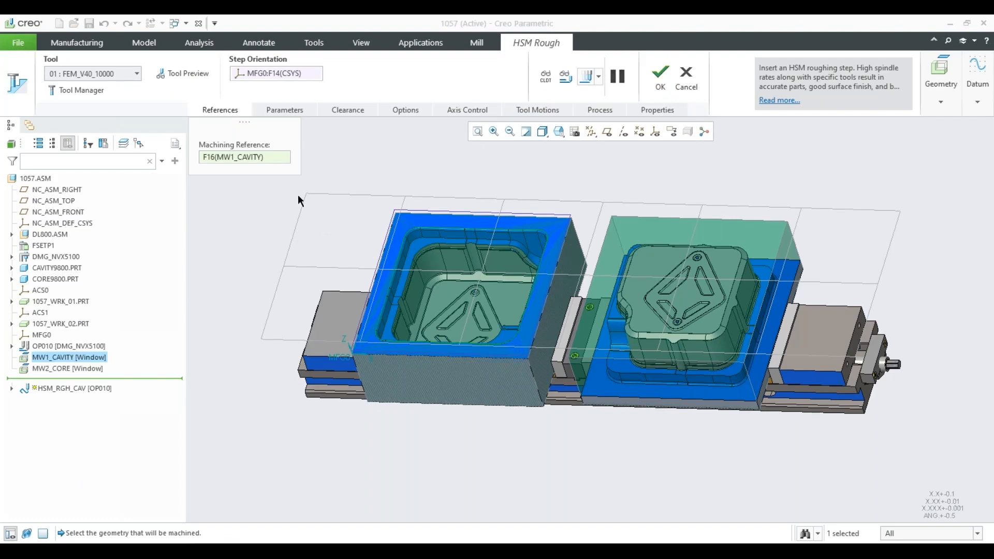
{"action": "left_click", "coordinate": [285, 111]}
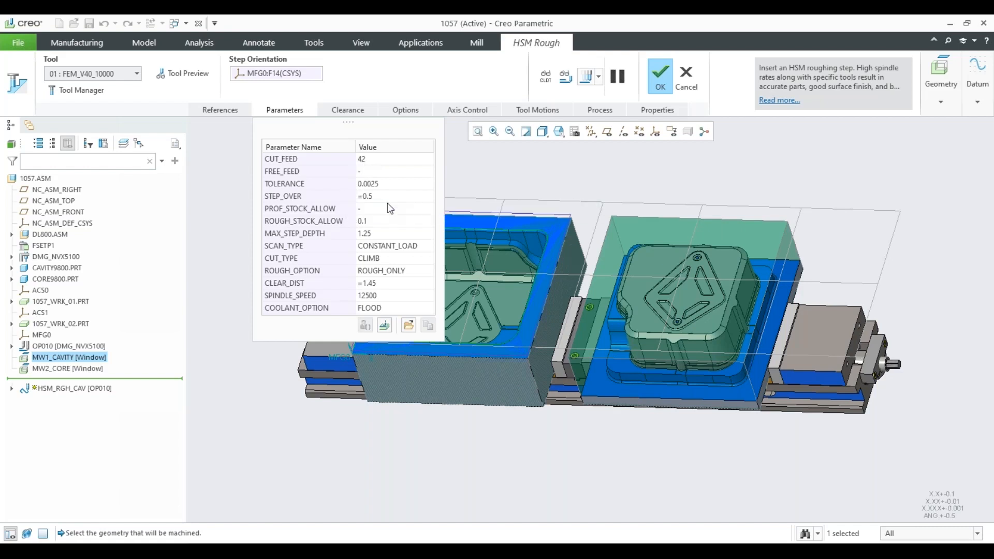
{"action": "mouse_move", "coordinate": [387, 204]}
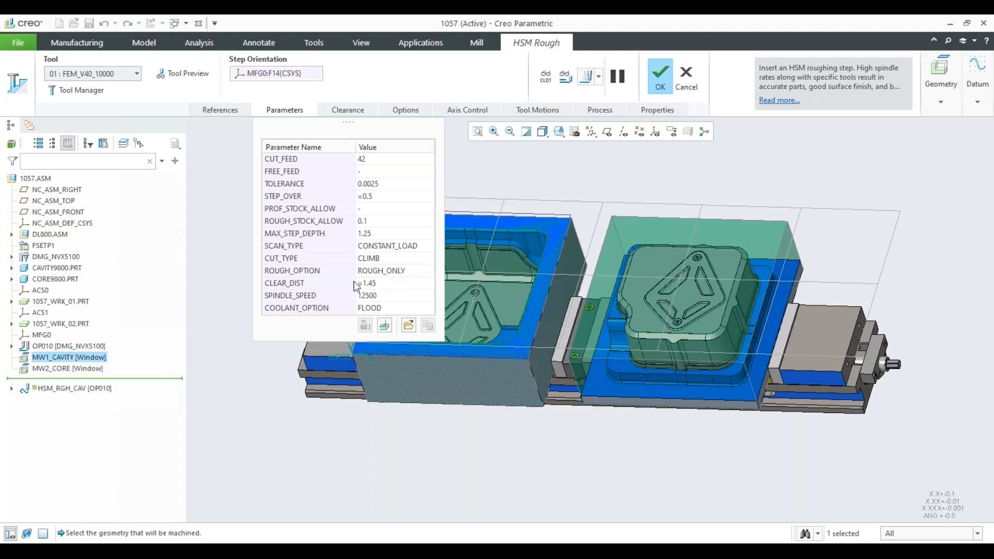
Open the full machining parameters of HSM_RGH_CAV for editing and look through the complete list.
{"action": "left_click", "coordinate": [384, 325]}
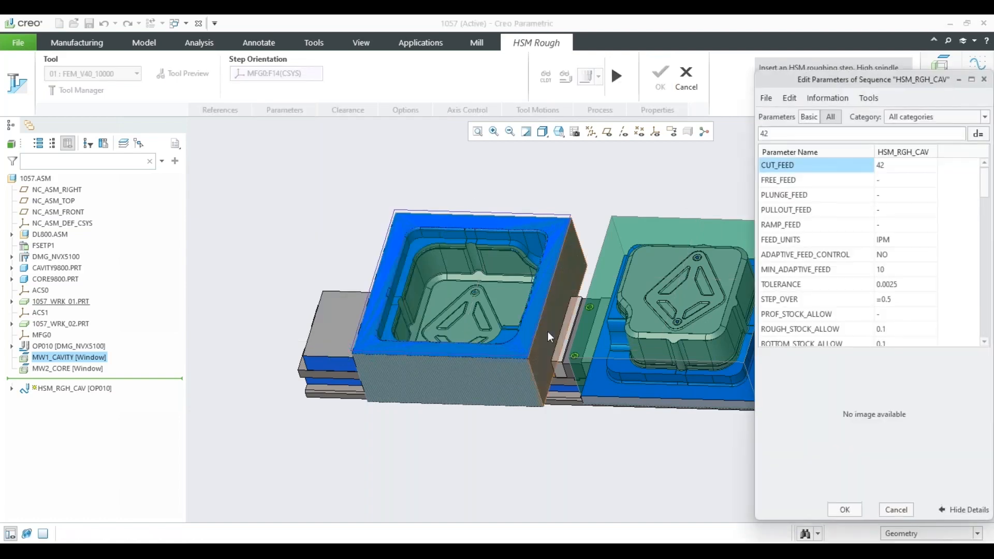
{"action": "left_click_drag", "start_coordinate": [774, 81], "coordinate": [396, 58]}
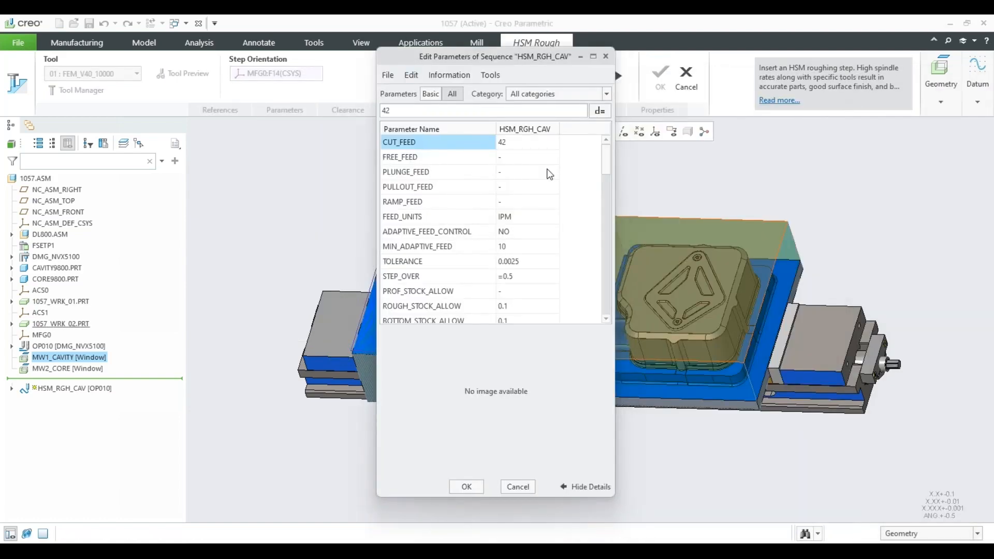
{"action": "scroll", "coordinate": [535, 181], "scroll_direction": "down", "scroll_amount": 3}
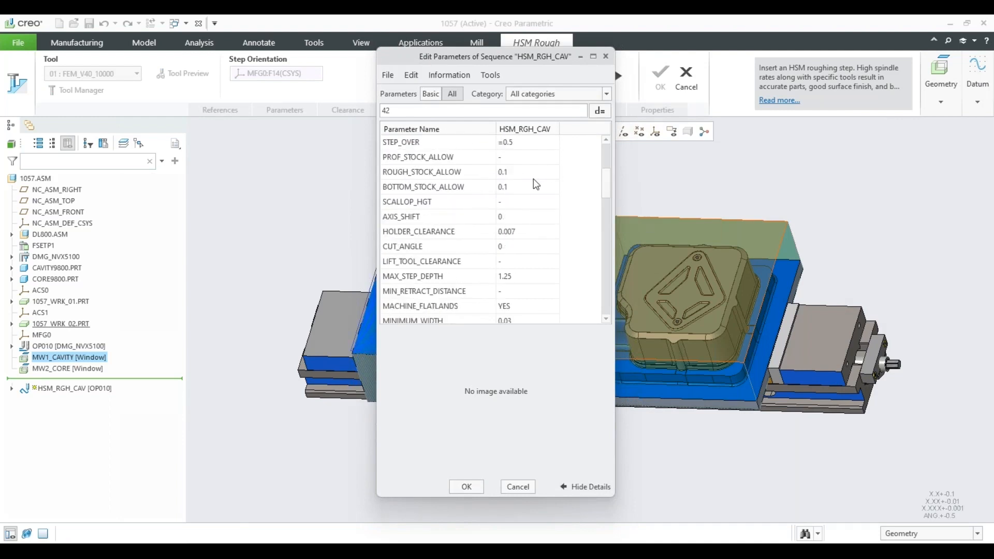
{"action": "scroll", "coordinate": [533, 179], "scroll_direction": "down", "scroll_amount": 5}
{"action": "scroll", "coordinate": [533, 179], "scroll_direction": "up", "scroll_amount": 8}
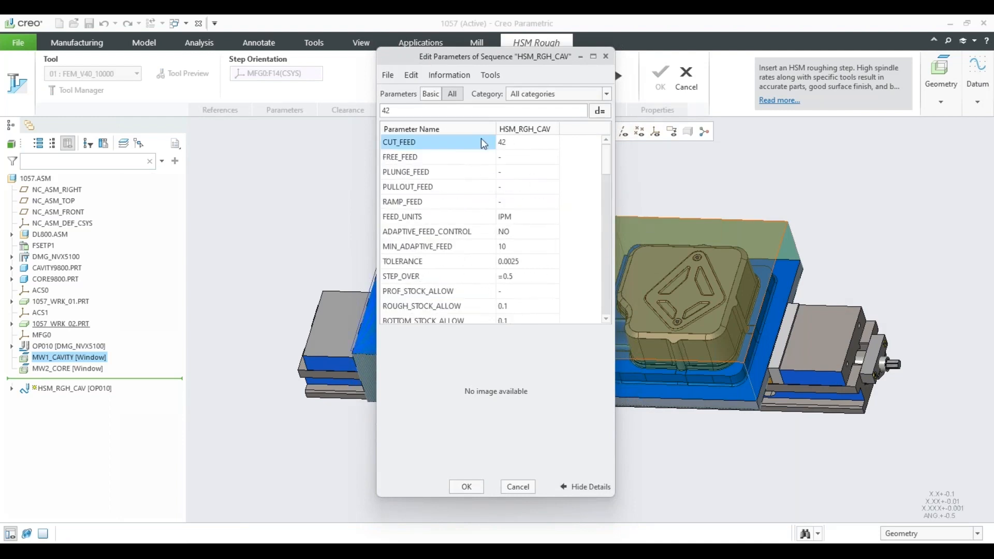
Filter the HSM_RGH_CAV parameters by Feeds and Speeds and by Cut Depth and Allowances to review each category.
{"action": "left_click", "coordinate": [560, 96]}
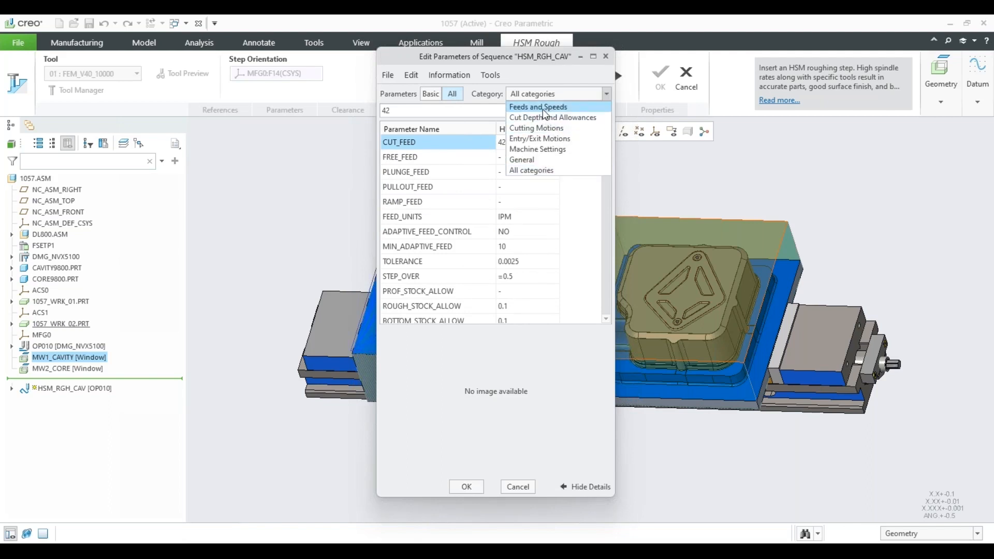
{"action": "left_click", "coordinate": [545, 110]}
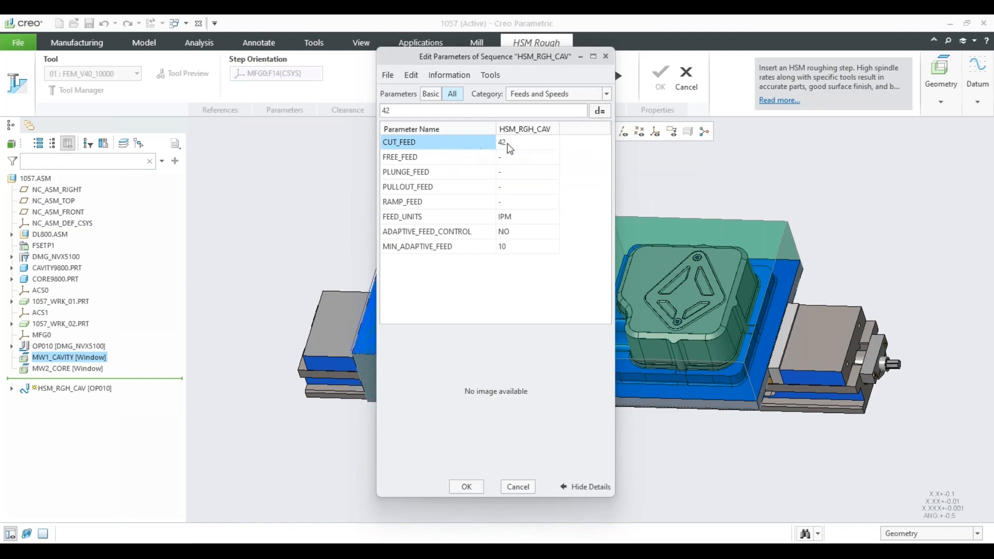
{"action": "left_click", "coordinate": [541, 93]}
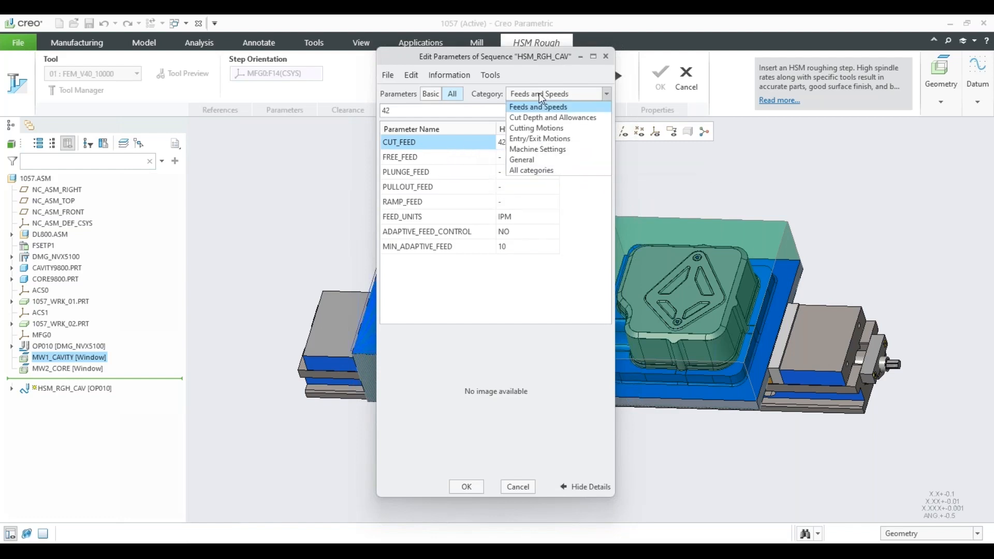
{"action": "left_click", "coordinate": [541, 116]}
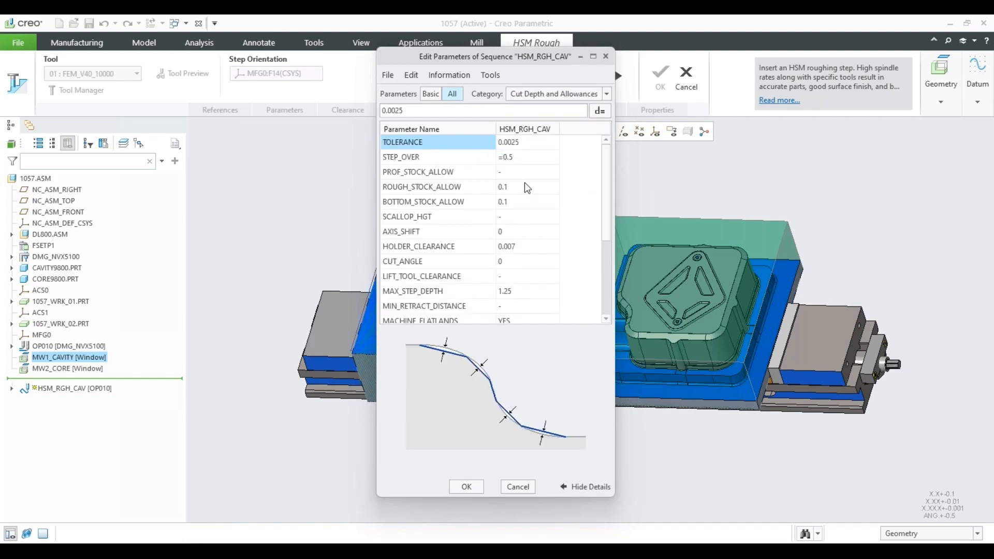
{"action": "scroll", "coordinate": [527, 188], "scroll_direction": "down", "scroll_amount": 3}
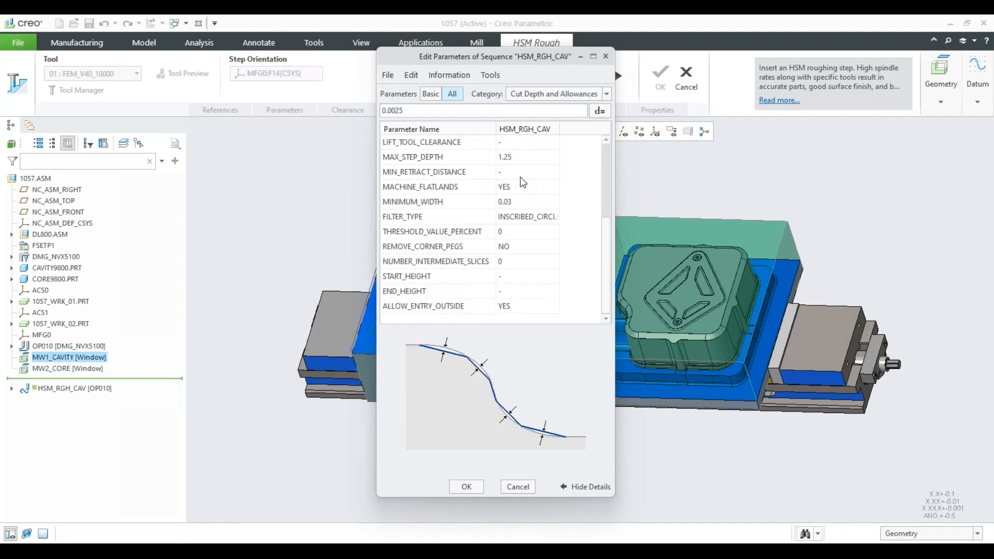
Show the Cutting Motions parameters and review the SCAN_TYPE options, keeping CONSTANT_LOAD selected.
{"action": "left_click", "coordinate": [542, 94]}
{"action": "left_click", "coordinate": [537, 130]}
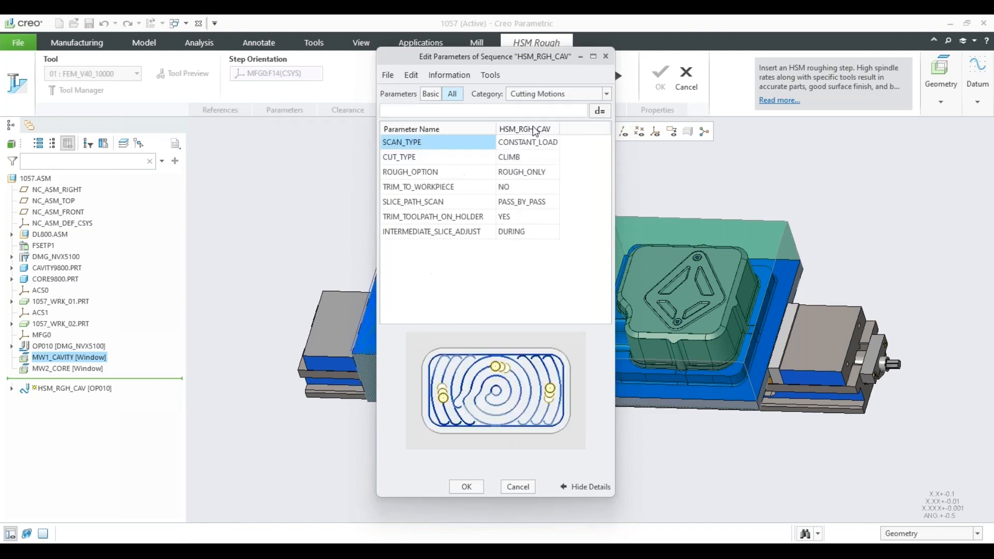
{"action": "left_click", "coordinate": [546, 145]}
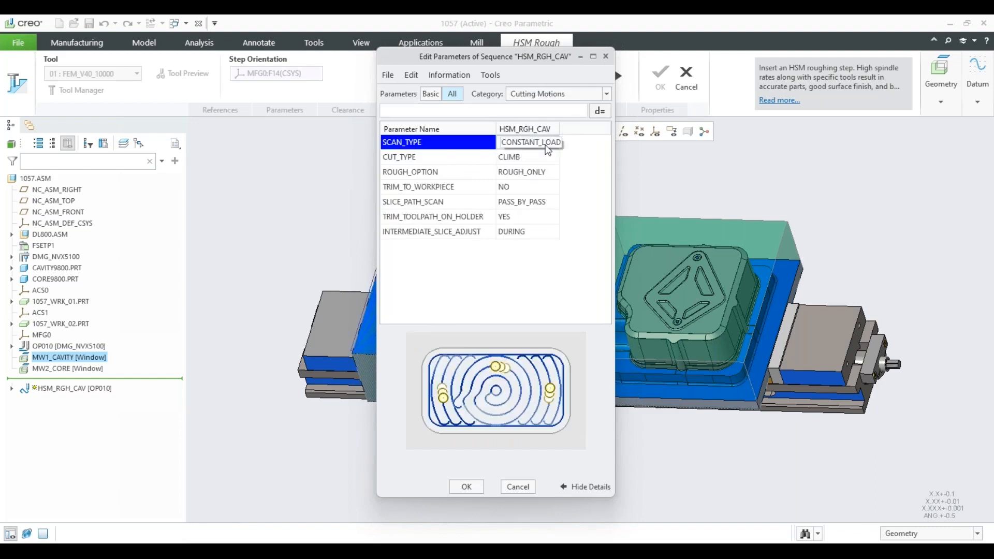
{"action": "left_click", "coordinate": [553, 143]}
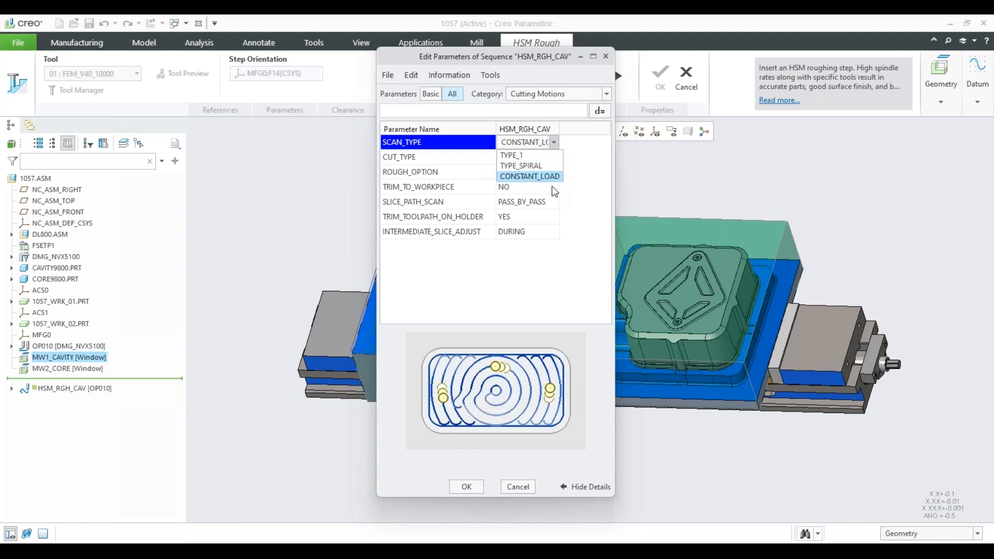
{"action": "left_click", "coordinate": [550, 177]}
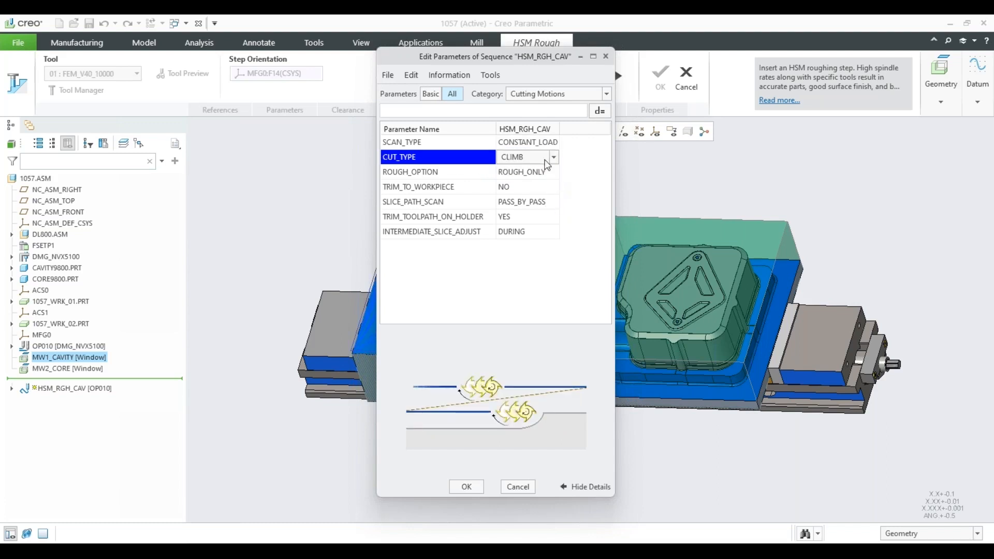
Review the available options of CUT_TYPE and TRIM_TOOLPATH_ON_HOLDER among the Cutting Motions parameters.
{"action": "left_click", "coordinate": [553, 157]}
{"action": "left_click", "coordinate": [552, 156]}
{"action": "left_click", "coordinate": [522, 219]}
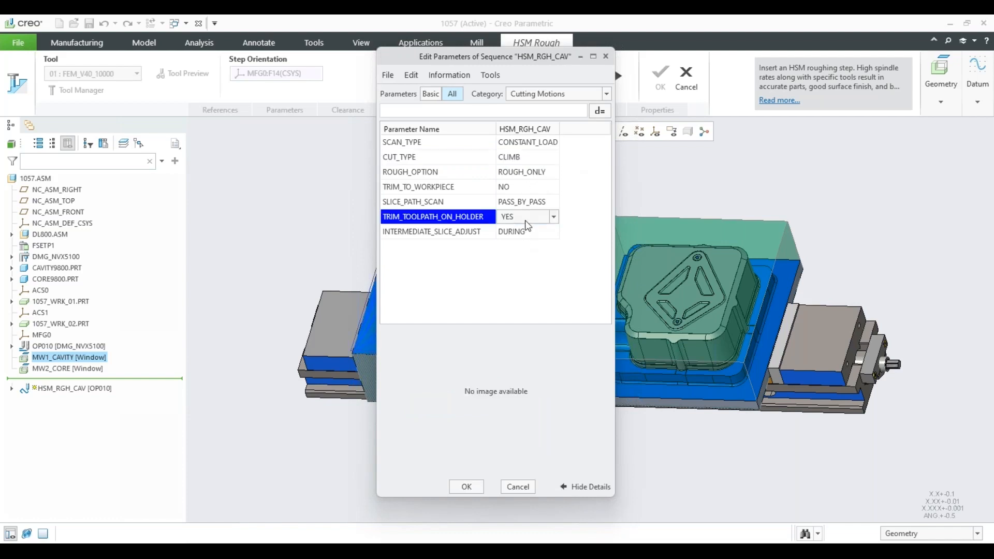
{"action": "left_click", "coordinate": [554, 217]}
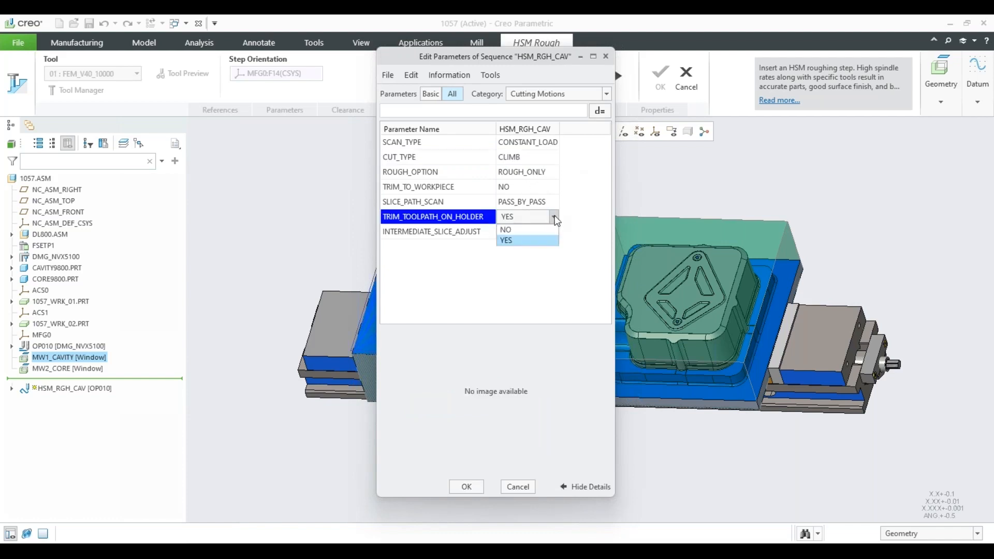
{"action": "left_click", "coordinate": [562, 210]}
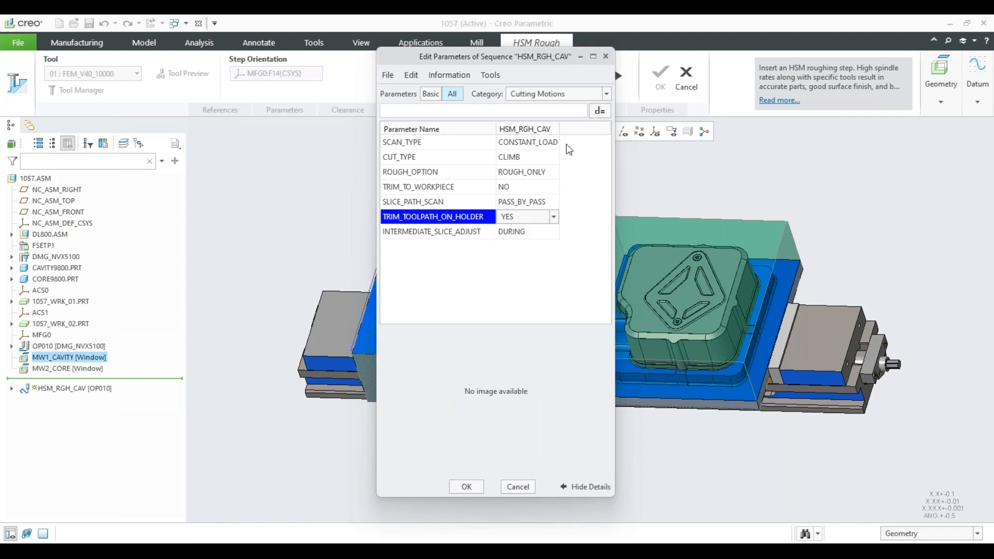
Review the Entry/Exit Motions and Machine Settings parameters, including the options for SPINDLE_SENSE.
{"action": "left_click", "coordinate": [609, 95]}
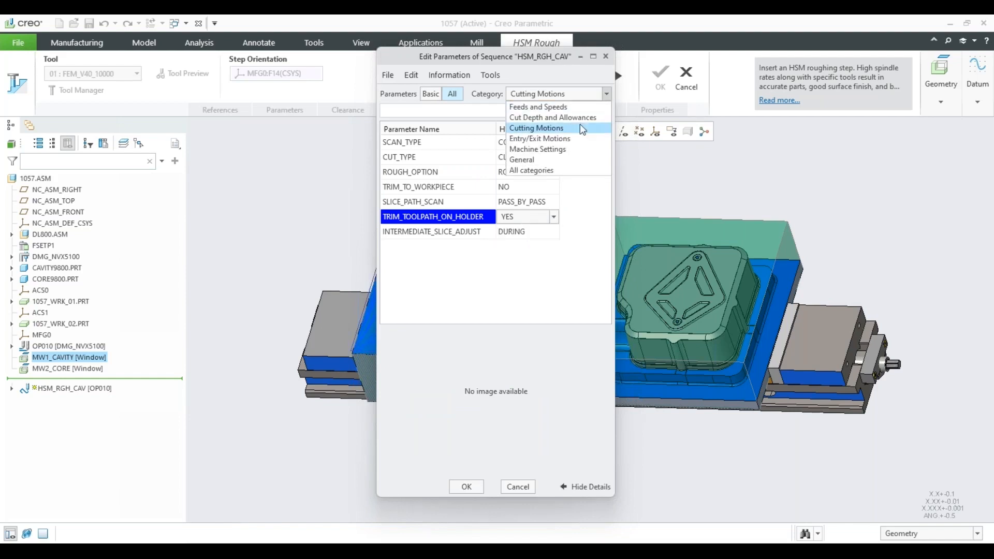
{"action": "left_click", "coordinate": [580, 123]}
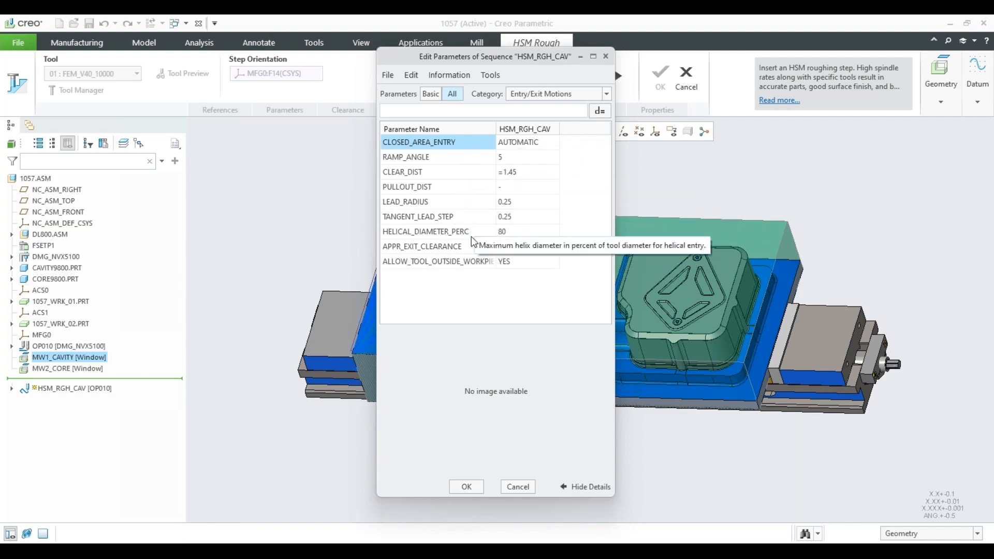
{"action": "left_click", "coordinate": [605, 94]}
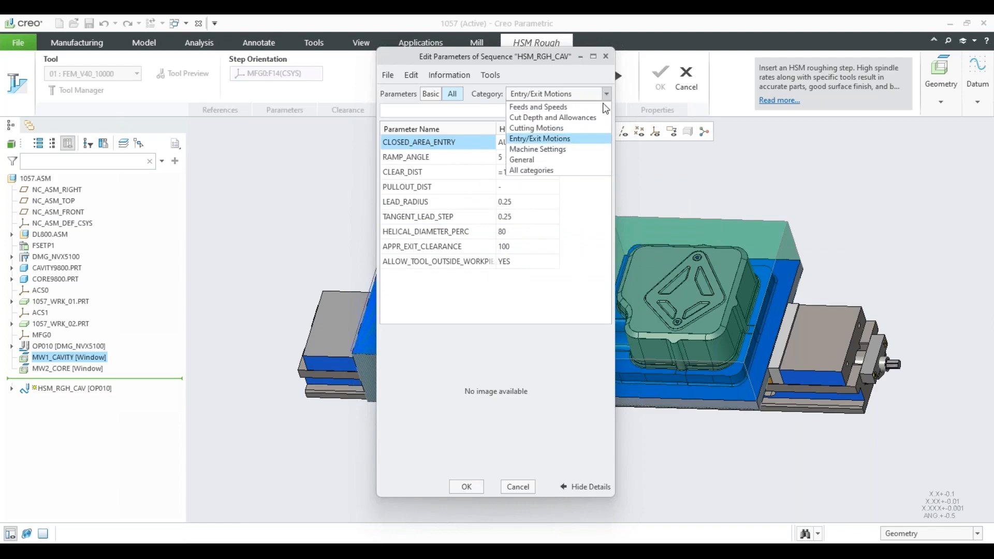
{"action": "left_click", "coordinate": [562, 149]}
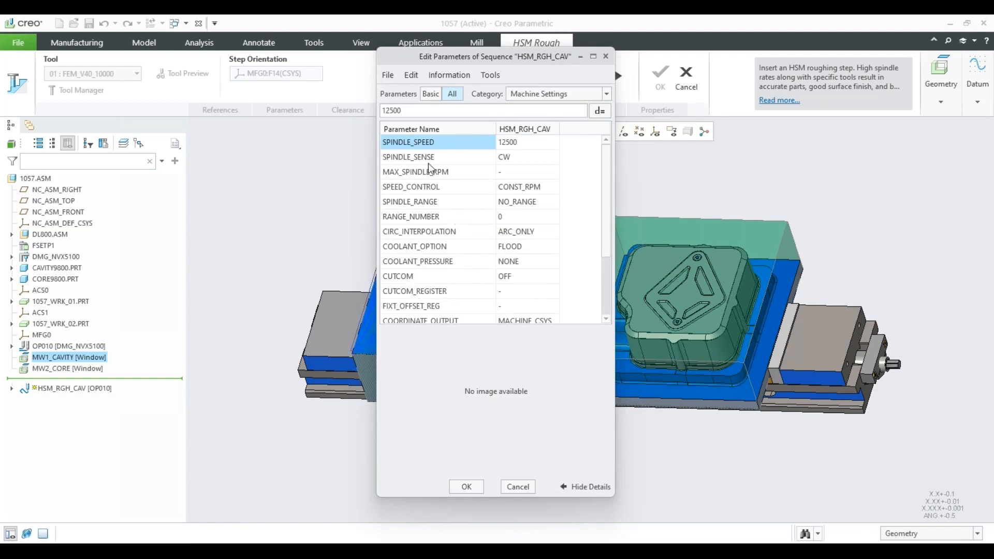
{"action": "left_click", "coordinate": [505, 162]}
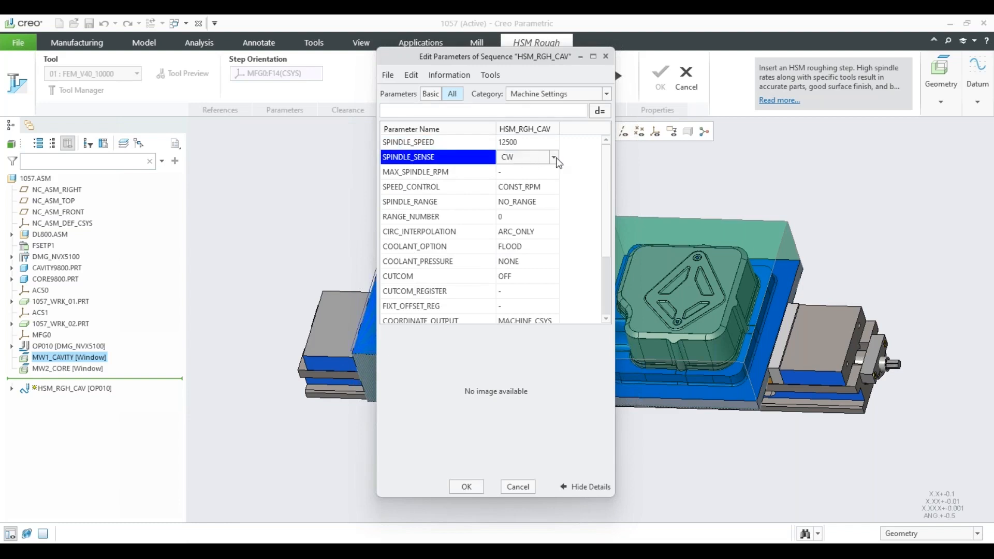
{"action": "left_click", "coordinate": [554, 158]}
{"action": "left_click", "coordinate": [559, 162]}
Exit the parameter editor without saving and accept the HSM_RGH_CAV step definition.
{"action": "left_click", "coordinate": [517, 486]}
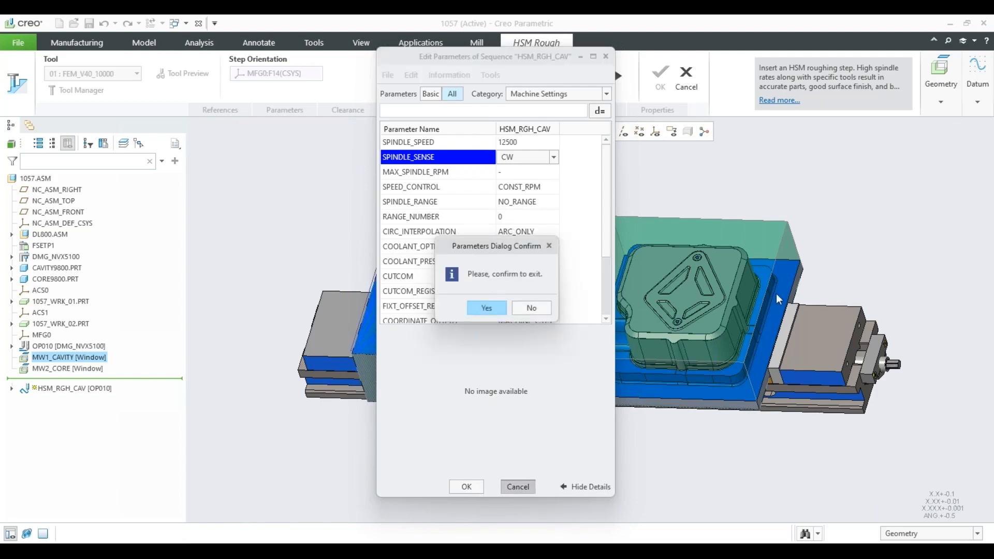
{"action": "left_click", "coordinate": [498, 310]}
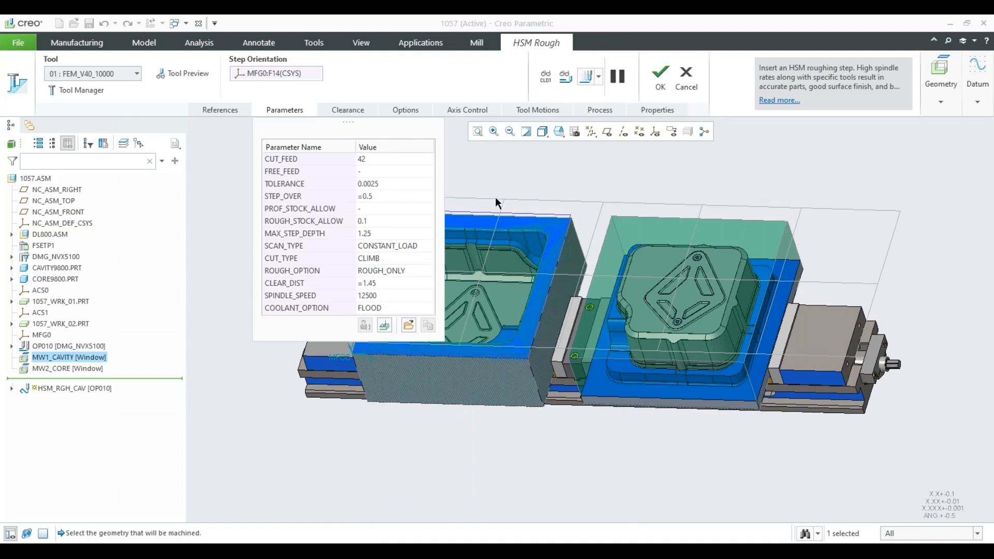
{"action": "left_click", "coordinate": [660, 78]}
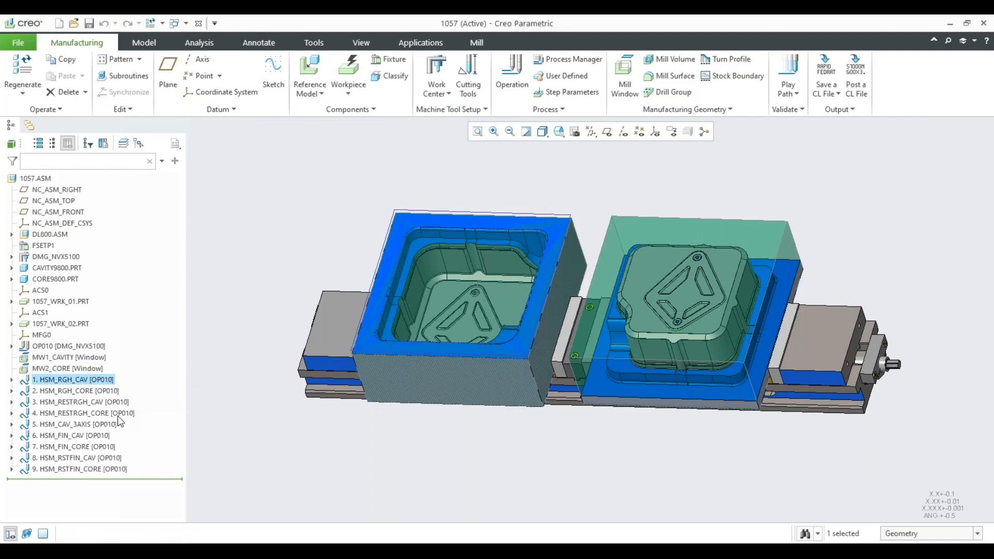
Open the definition of the HSM_FIN_CAV finishing step and display its machining parameters.
{"action": "left_click", "coordinate": [87, 437]}
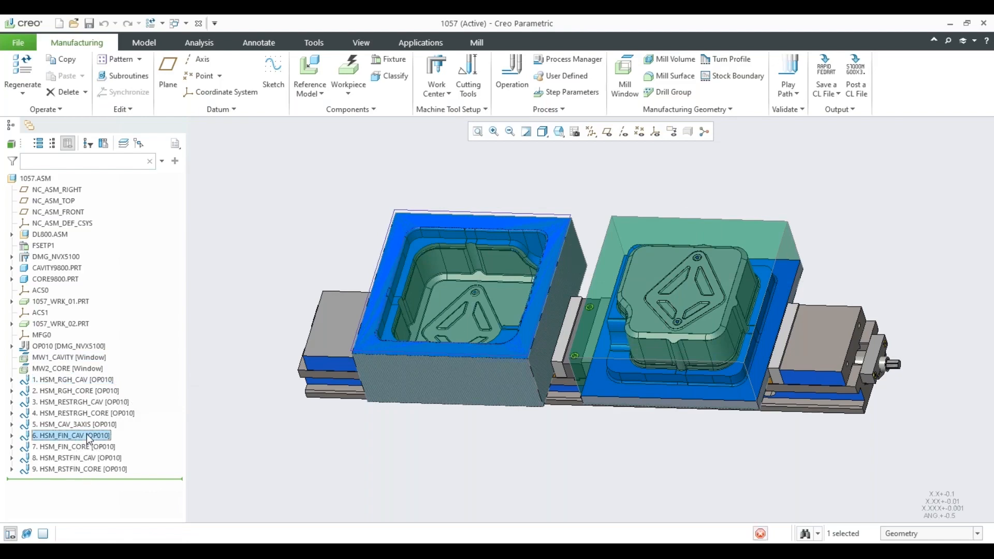
{"action": "left_click", "coordinate": [95, 359]}
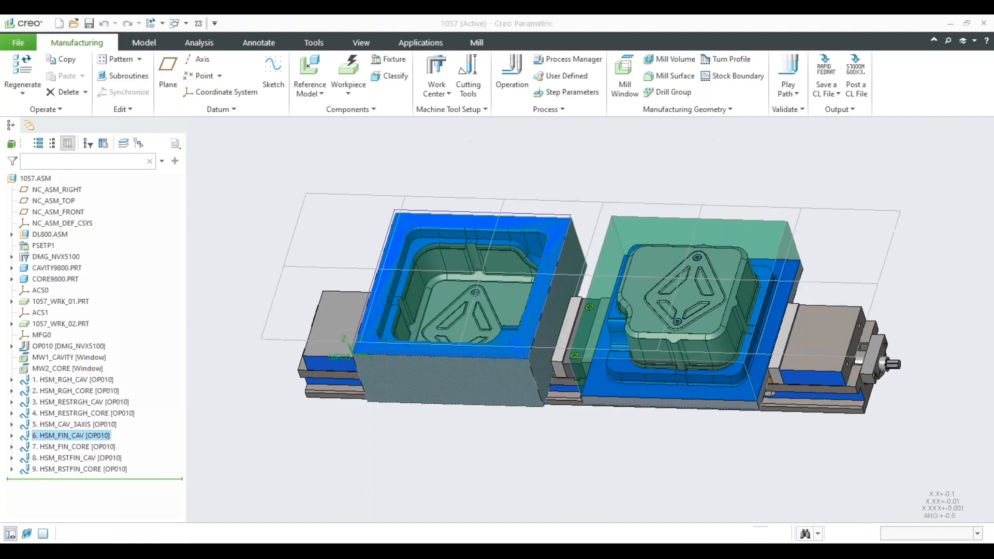
{"action": "left_click", "coordinate": [284, 111]}
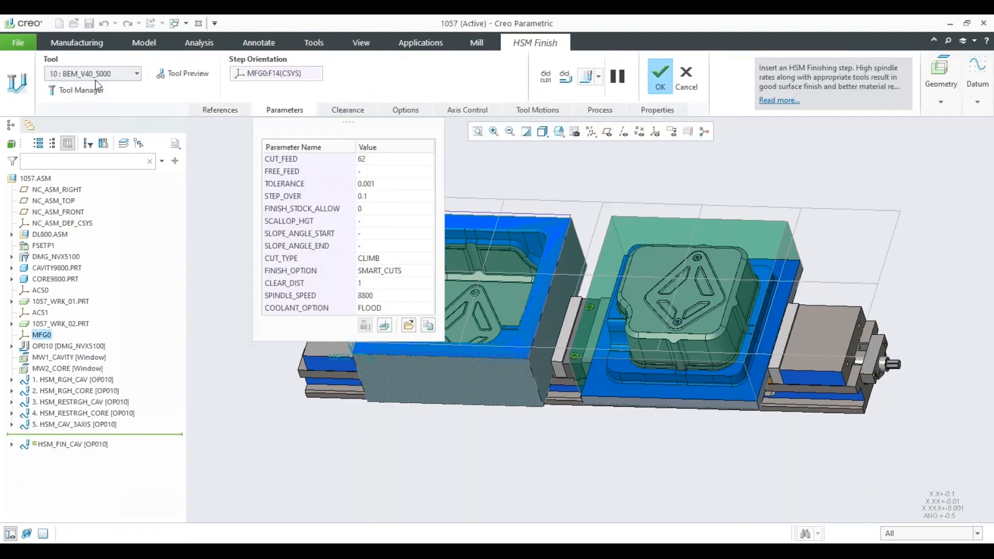
Review the tools available for HSM_FIN_CAV and its Feeds and Speeds and Cut Depth and Allowances parameters.
{"action": "left_click", "coordinate": [139, 71]}
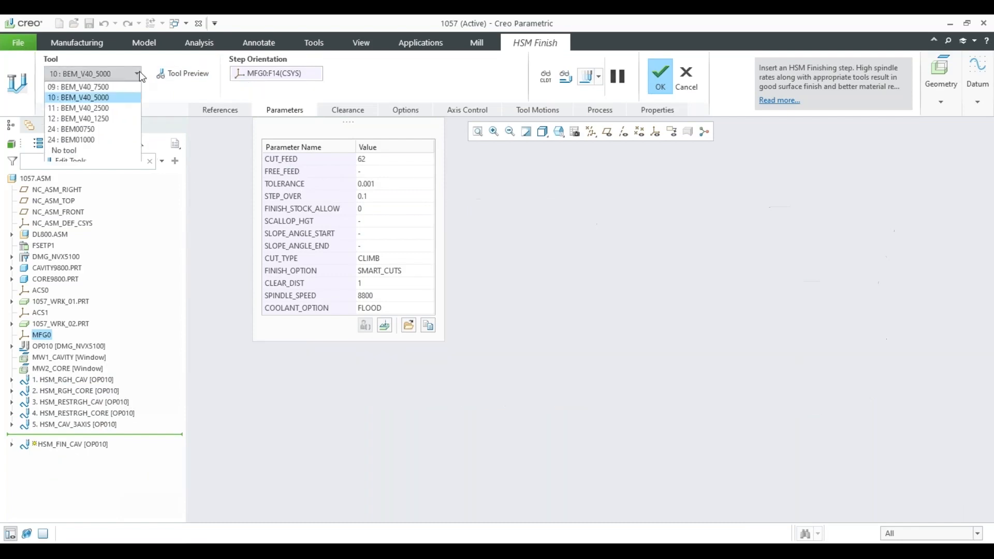
{"action": "left_click", "coordinate": [139, 71]}
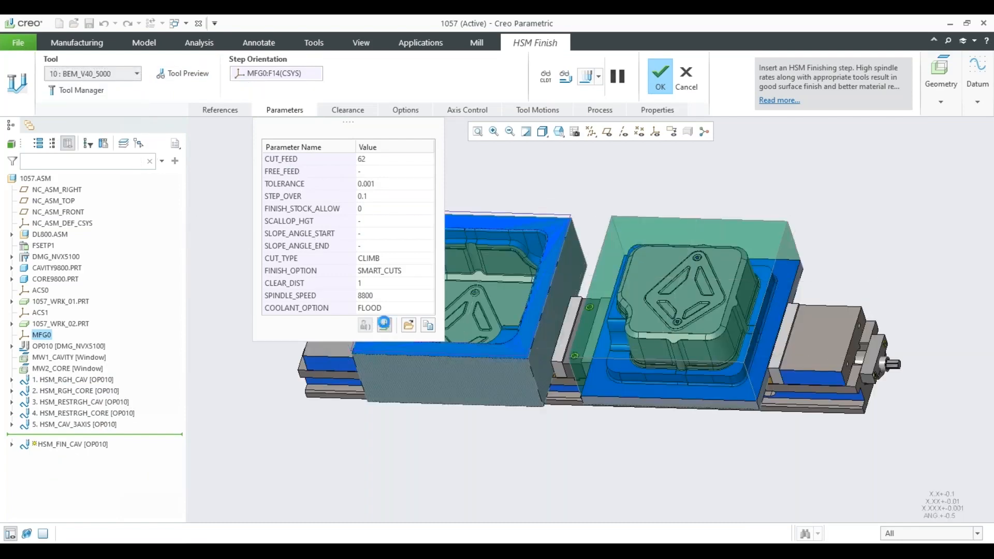
{"action": "left_click", "coordinate": [384, 324]}
{"action": "left_click", "coordinate": [524, 98]}
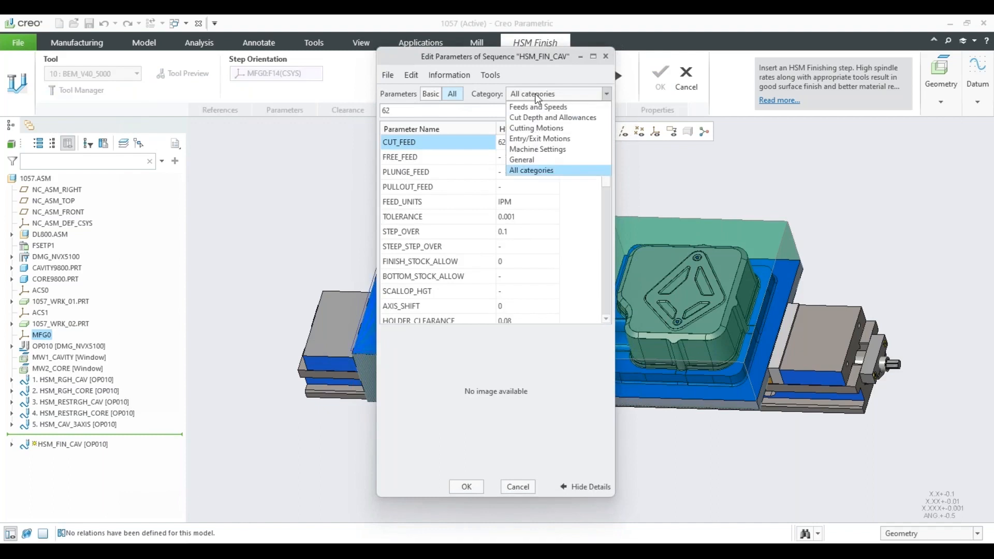
{"action": "left_click", "coordinate": [538, 106]}
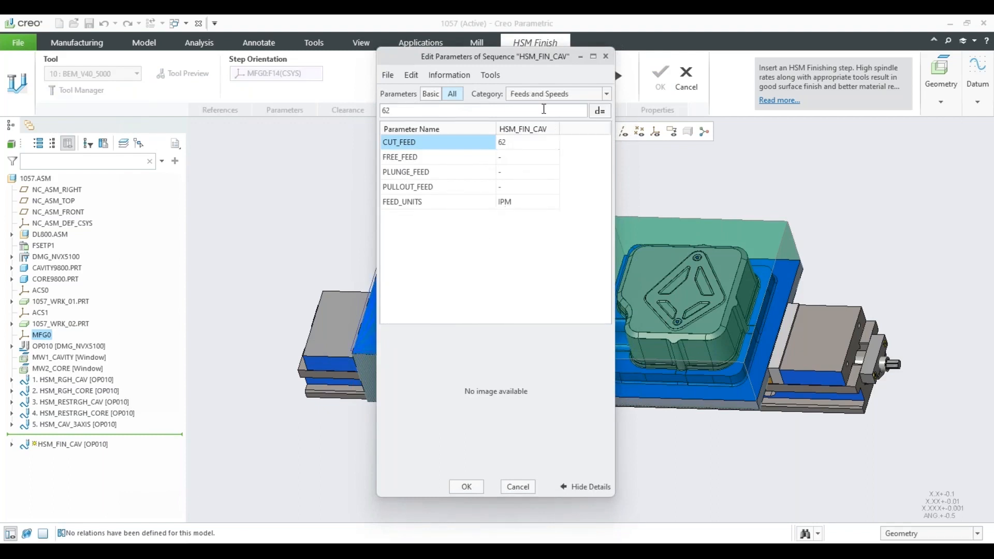
{"action": "left_click", "coordinate": [542, 98]}
{"action": "left_click", "coordinate": [539, 109]}
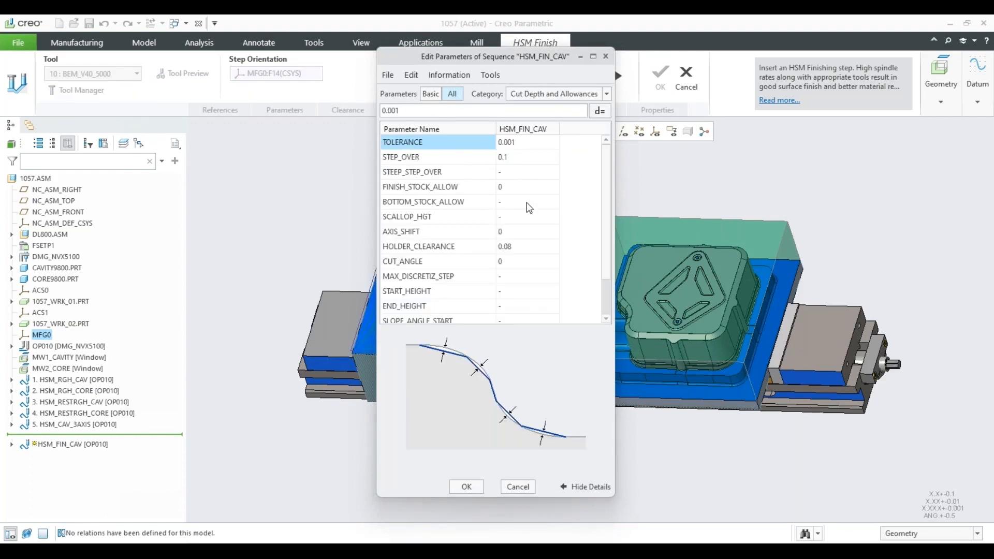
{"action": "scroll", "coordinate": [529, 208], "scroll_direction": "down", "scroll_amount": 1}
{"action": "scroll", "coordinate": [538, 186], "scroll_direction": "up", "scroll_amount": 1}
Review the Cutting Motions, Entry/Exit Motions and Machine Settings parameters of HSM_FIN_CAV, and exit the step definition without saving.
{"action": "left_click", "coordinate": [566, 98]}
{"action": "left_click", "coordinate": [549, 126]}
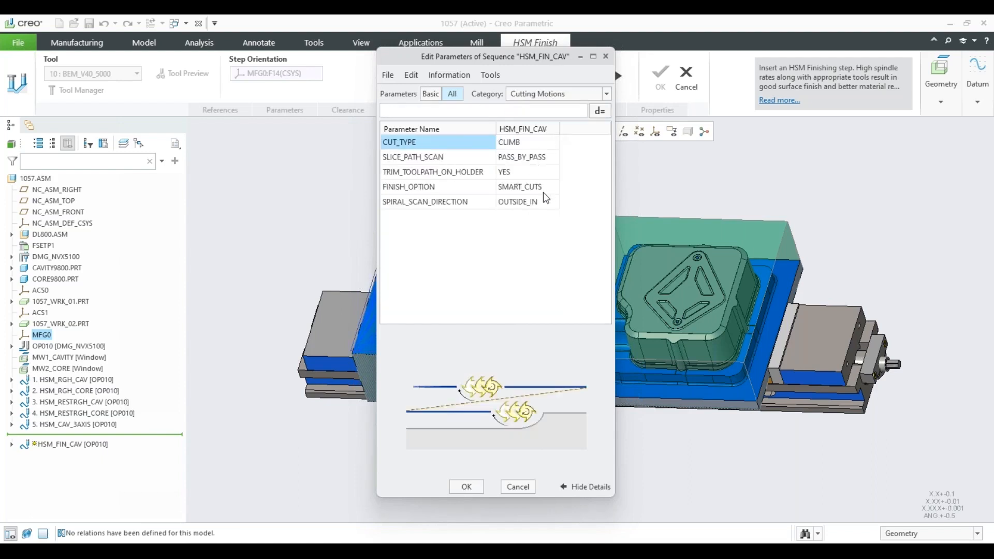
{"action": "left_click", "coordinate": [565, 97]}
{"action": "left_click", "coordinate": [552, 142]}
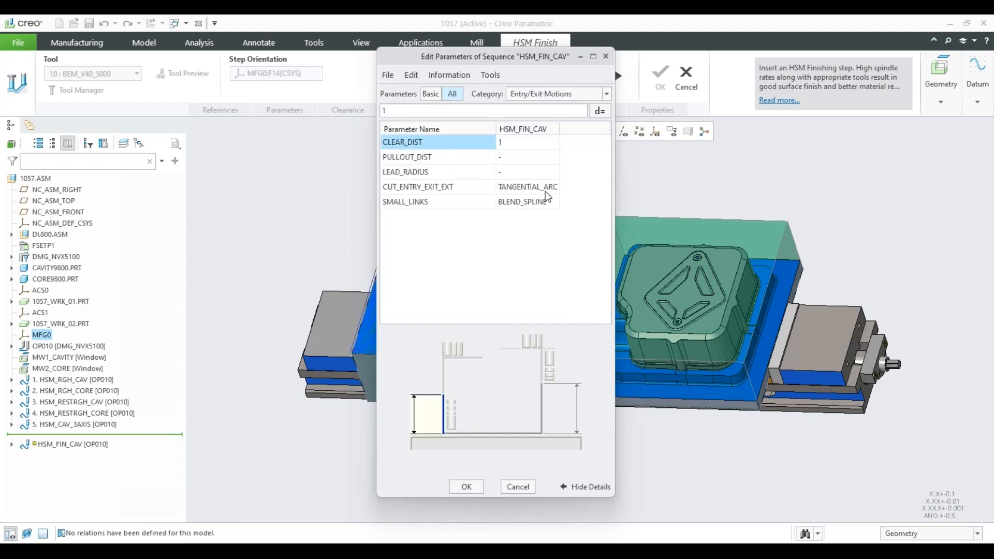
{"action": "left_click", "coordinate": [556, 98]}
{"action": "left_click", "coordinate": [547, 150]}
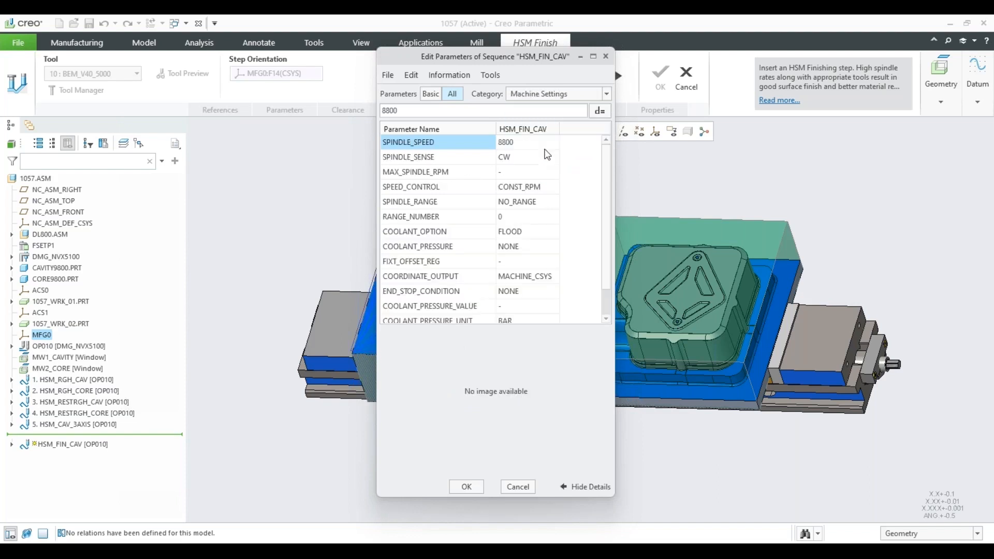
{"action": "scroll", "coordinate": [495, 221], "scroll_direction": "down", "scroll_amount": 1}
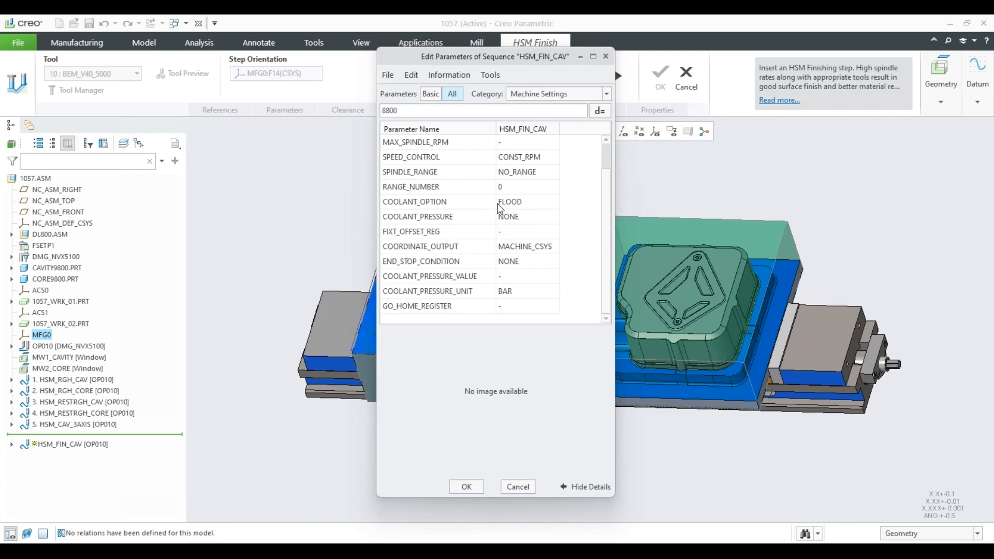
{"action": "left_click", "coordinate": [518, 487]}
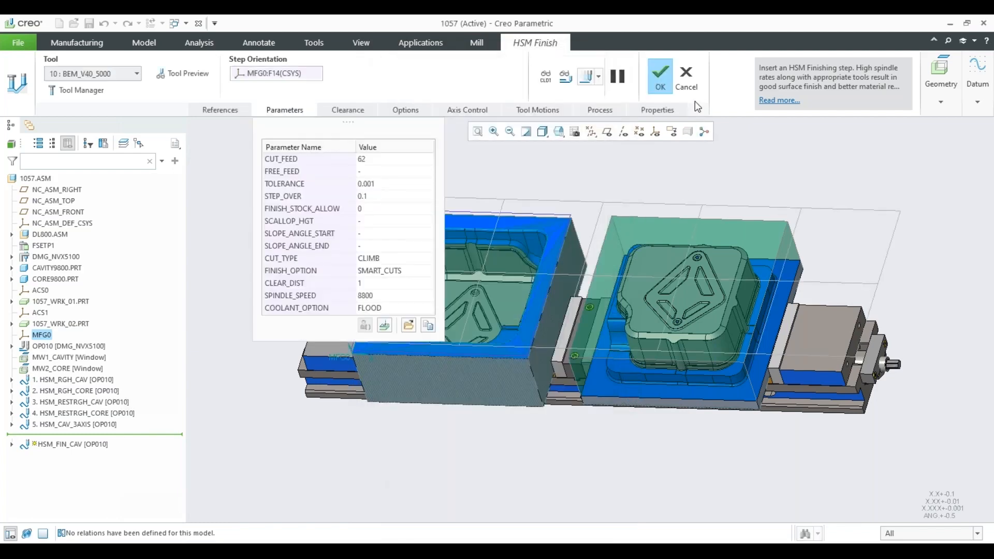
{"action": "left_click", "coordinate": [687, 83]}
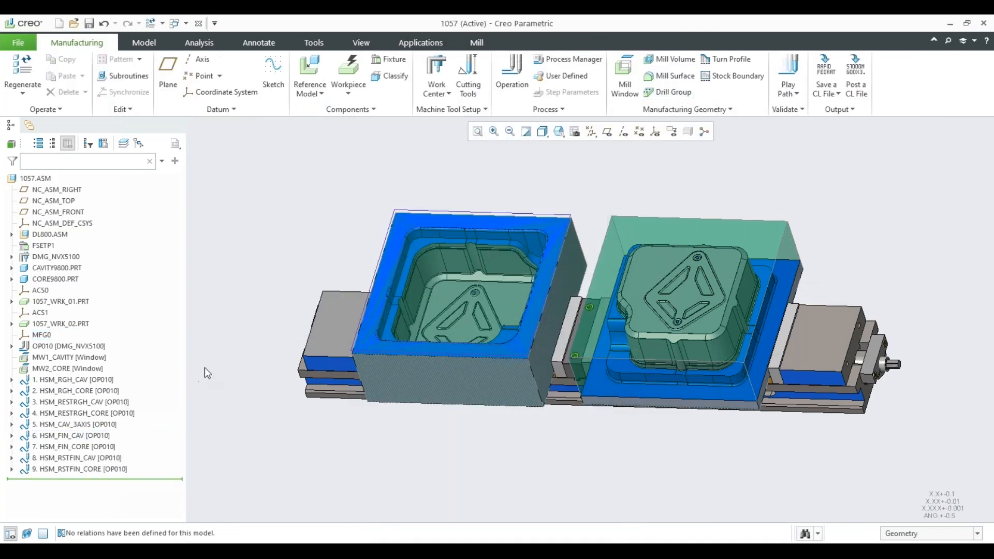
Play part of the tool path of the HSM_RGH_CAV sequence, stop it and close the playback.
{"action": "left_click", "coordinate": [103, 381]}
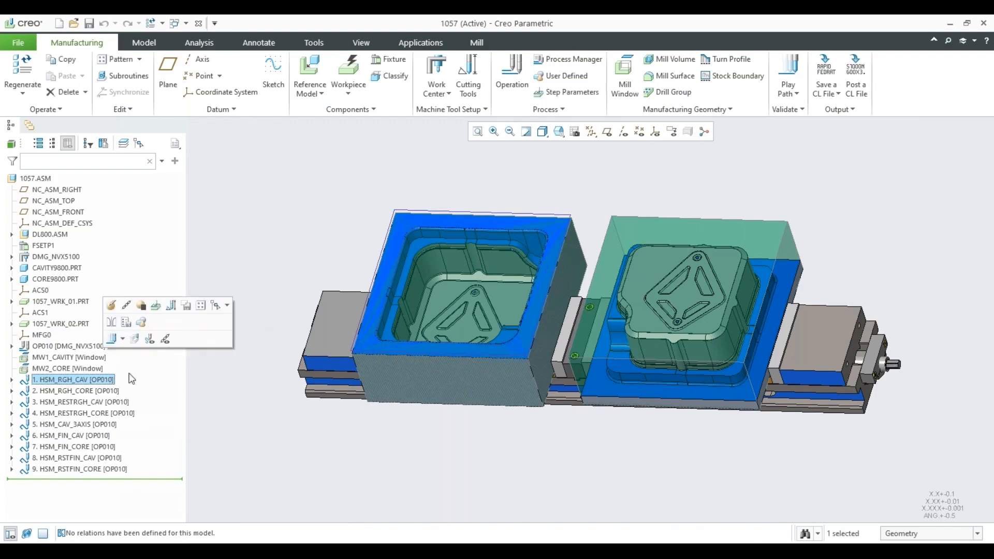
{"action": "left_click", "coordinate": [114, 339]}
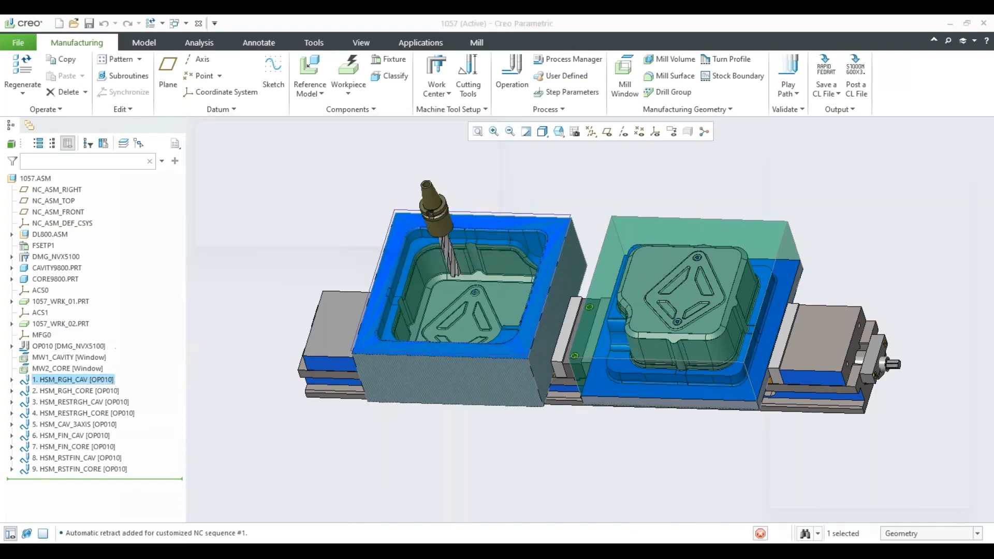
{"action": "left_click", "coordinate": [961, 422]}
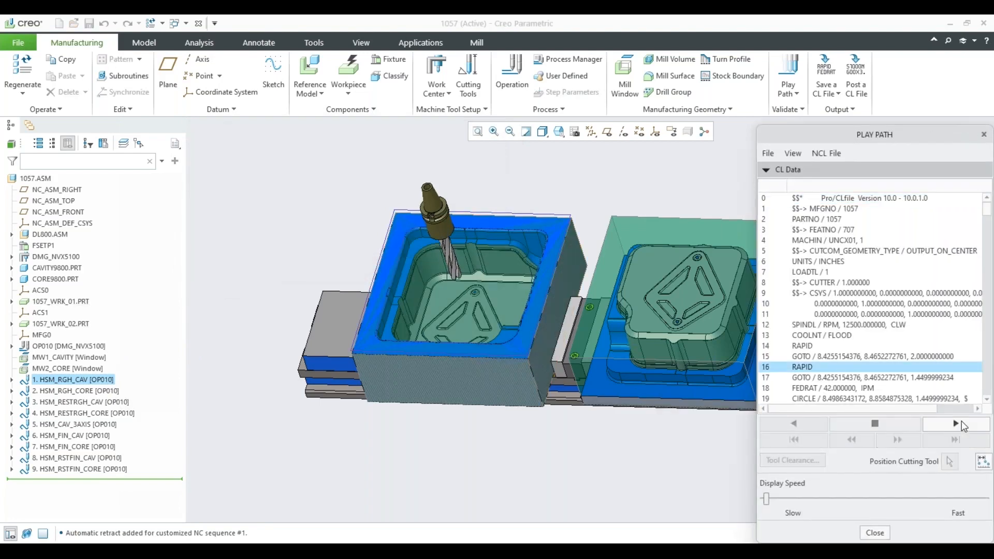
{"action": "left_click", "coordinate": [883, 425]}
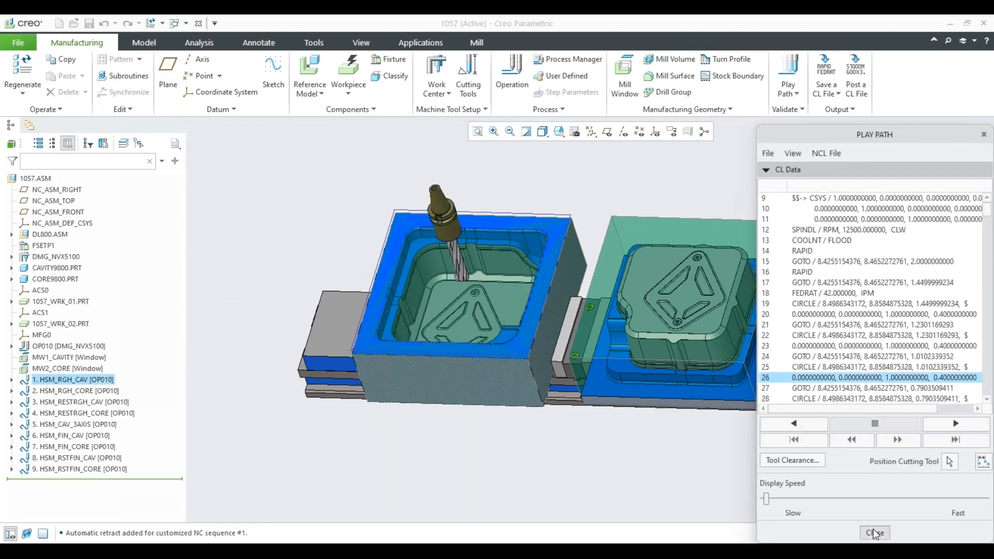
{"action": "left_click", "coordinate": [875, 533]}
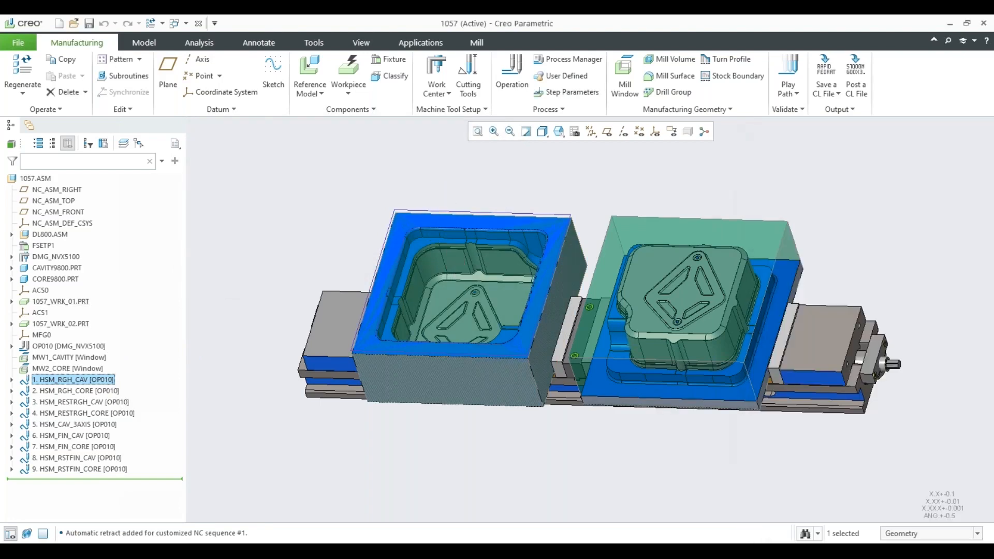
Run the material removal simulation of the HSM_RGH_CAV sequence on the workpieces.
{"action": "left_click", "coordinate": [66, 383]}
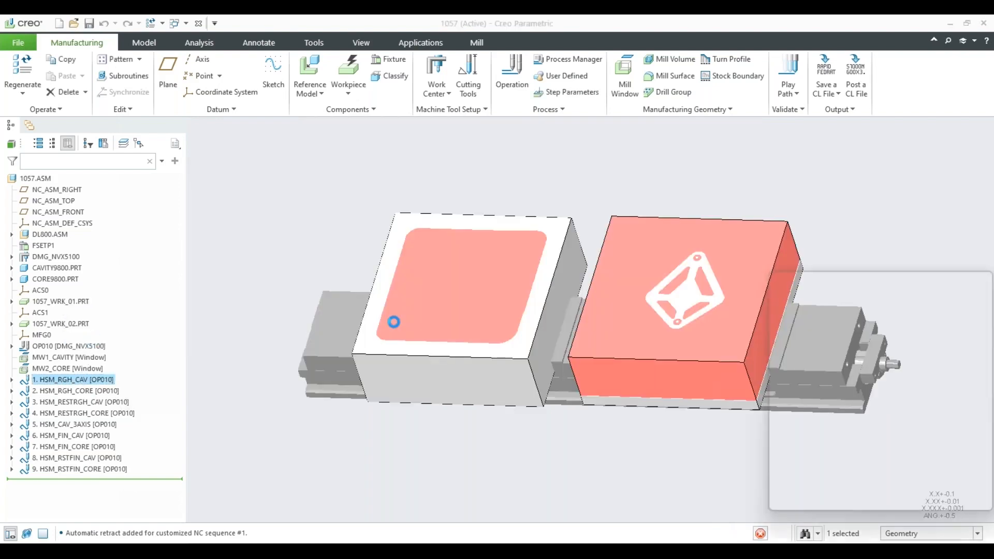
{"action": "middle_click_drag", "start_coordinate": [566, 193], "coordinate": [486, 211]}
{"action": "left_click", "coordinate": [584, 72]}
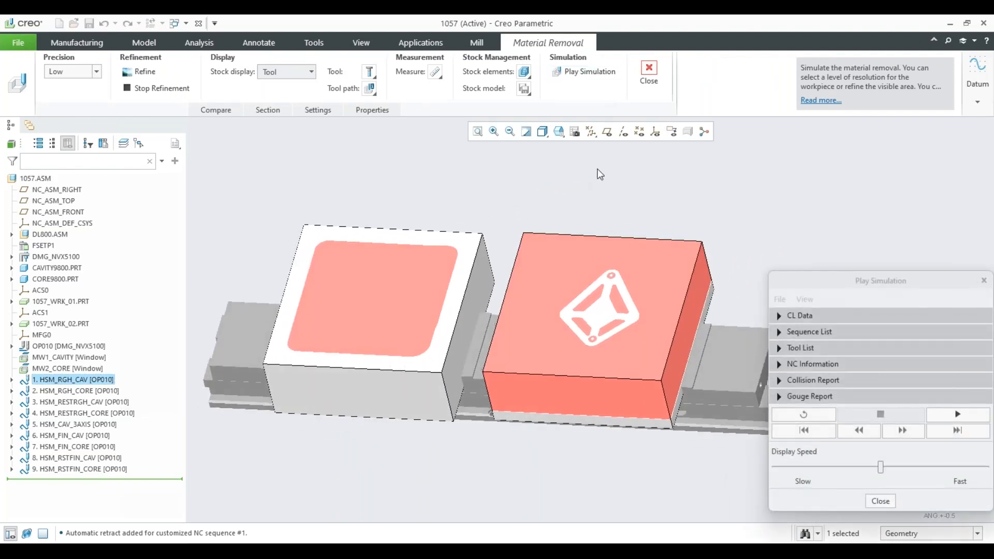
{"action": "left_click", "coordinate": [957, 414]}
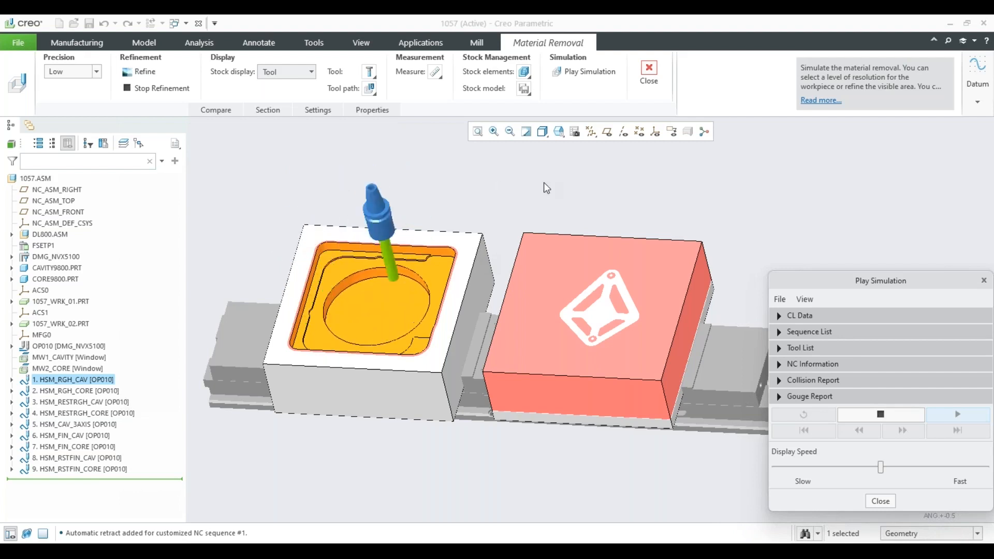
Check the collision and gouge report sections of the running simulation and exit material removal.
{"action": "left_click", "coordinate": [776, 380]}
{"action": "left_click", "coordinate": [782, 188]}
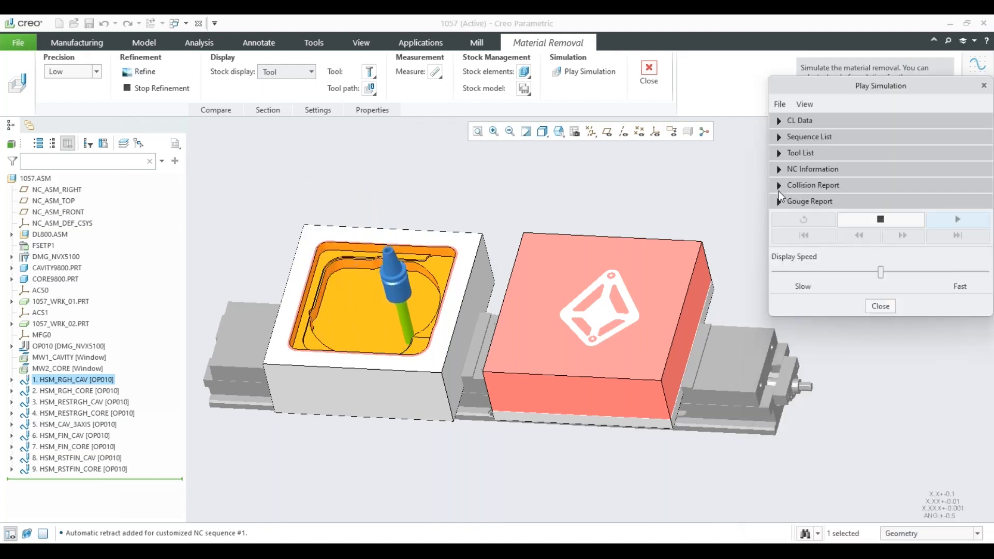
{"action": "left_click", "coordinate": [780, 202]}
{"action": "left_click", "coordinate": [780, 201]}
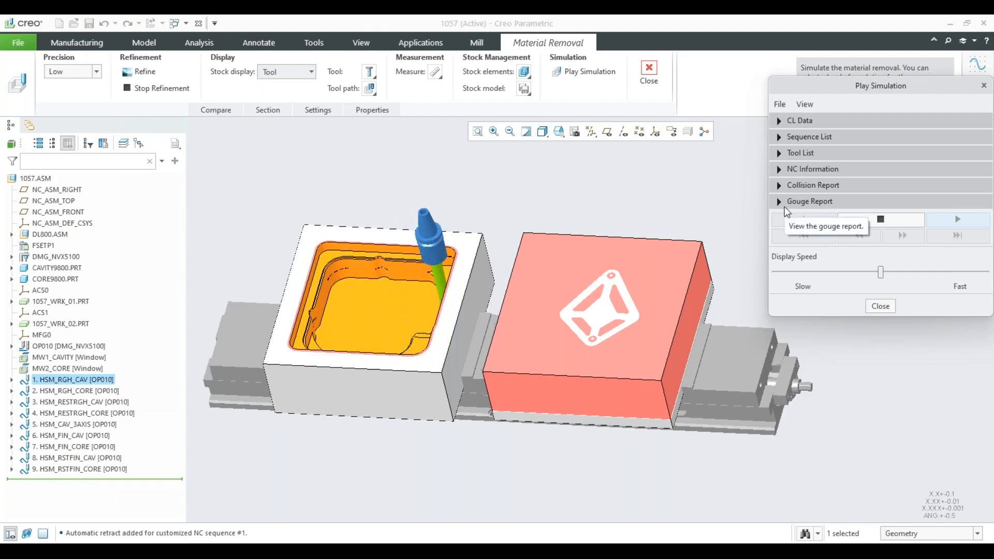
{"action": "left_click", "coordinate": [880, 306]}
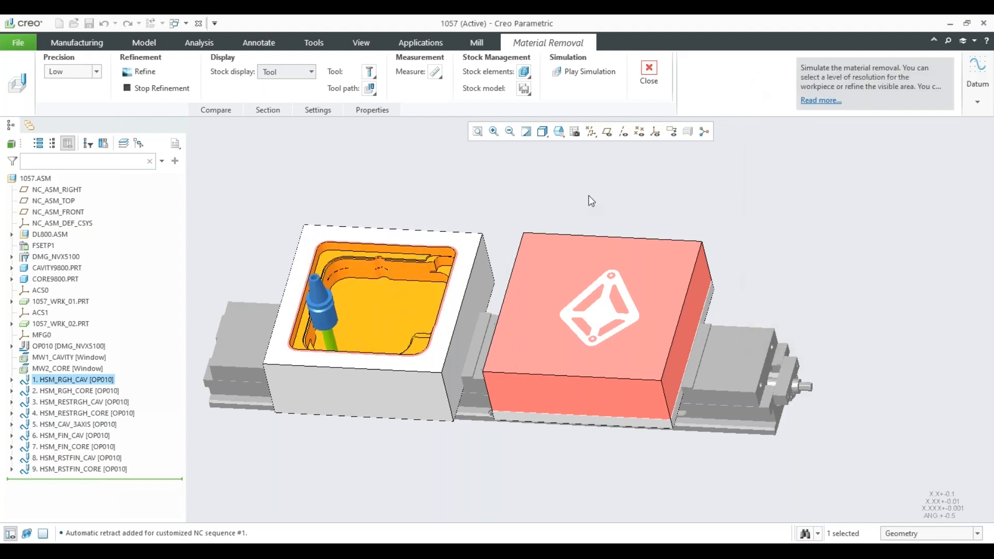
{"action": "left_click", "coordinate": [650, 73]}
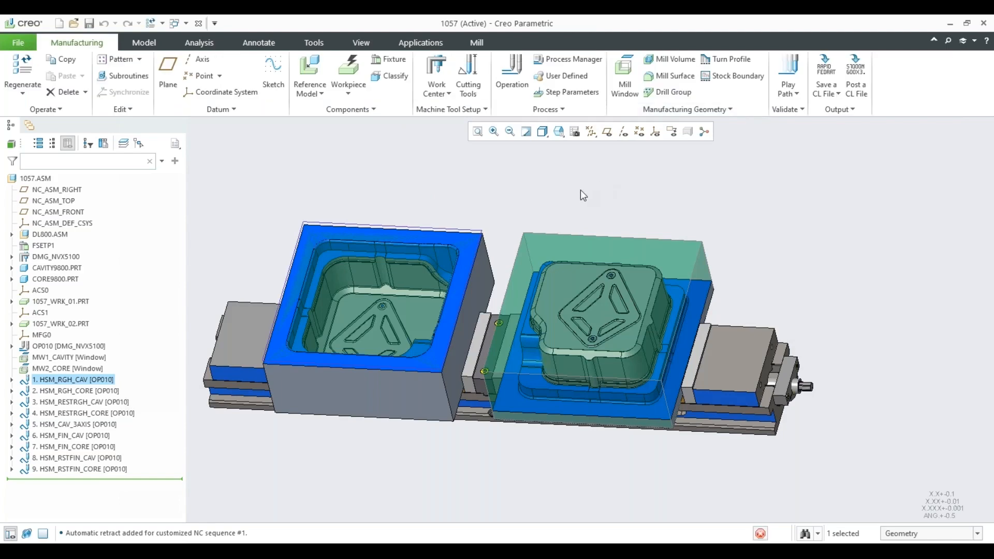
Create a new manufacturing model of the NC assembly sub-type, keeping the default file name and template.
{"action": "middle_click_drag", "start_coordinate": [543, 215], "coordinate": [611, 222]}
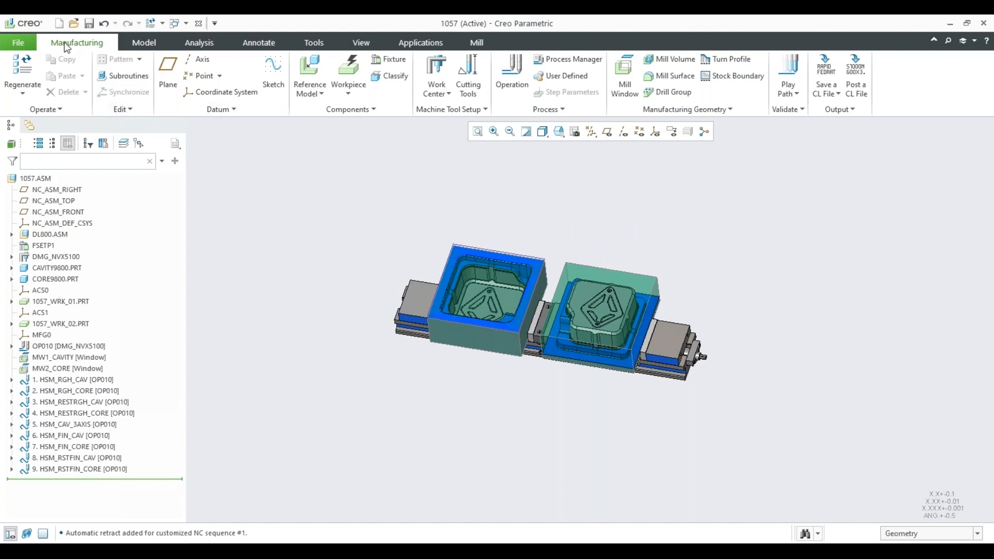
{"action": "left_click", "coordinate": [59, 23]}
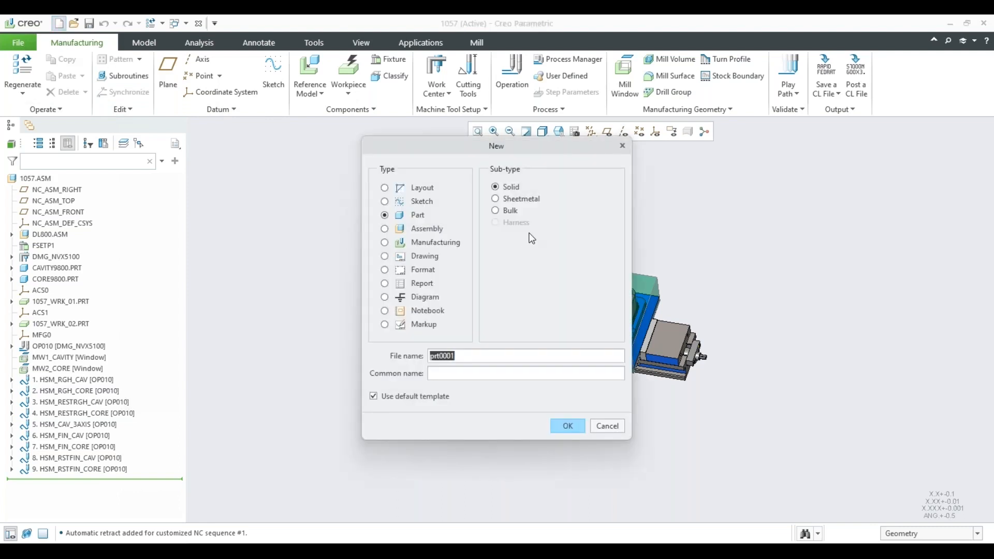
{"action": "left_click", "coordinate": [420, 245]}
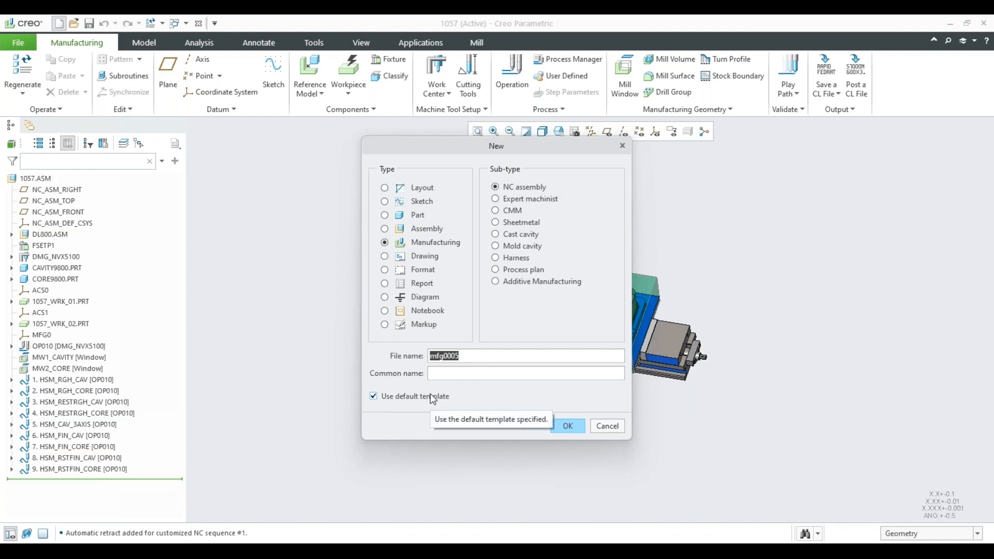
{"action": "left_click", "coordinate": [567, 426]}
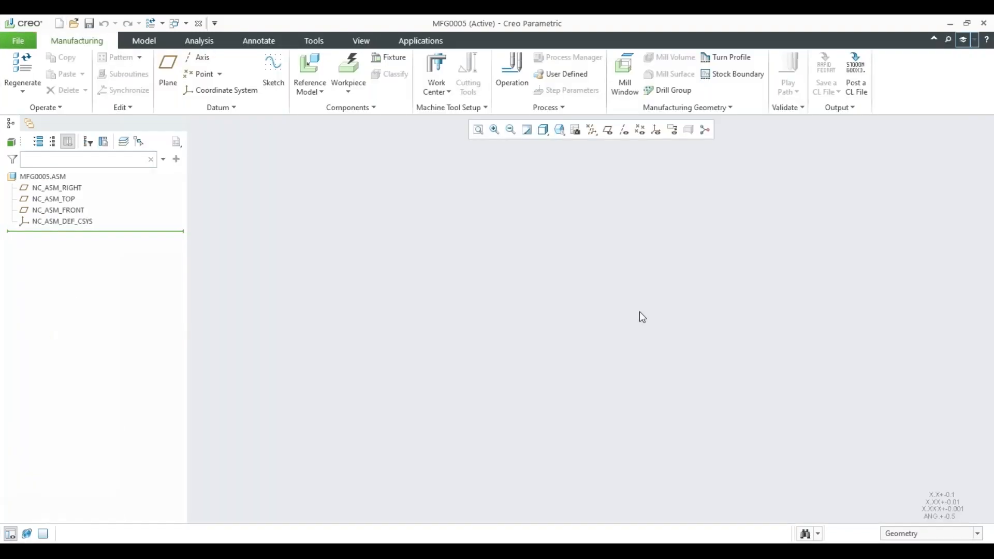
Turn on the datum plane display and examine the new assembly's three default planes and coordinate system.
{"action": "left_click", "coordinate": [57, 188]}
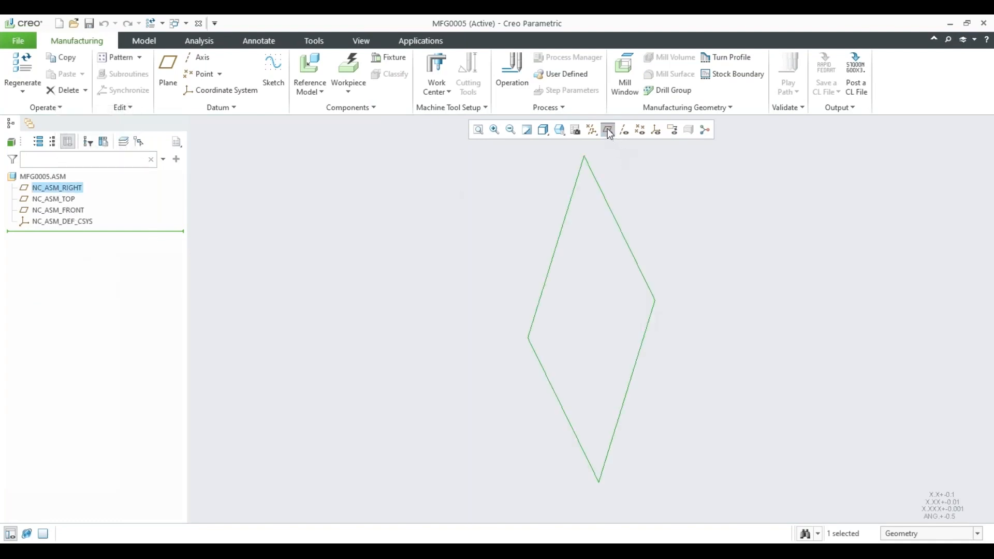
{"action": "left_click", "coordinate": [608, 129]}
{"action": "left_click", "coordinate": [62, 199]}
{"action": "left_click", "coordinate": [66, 209]}
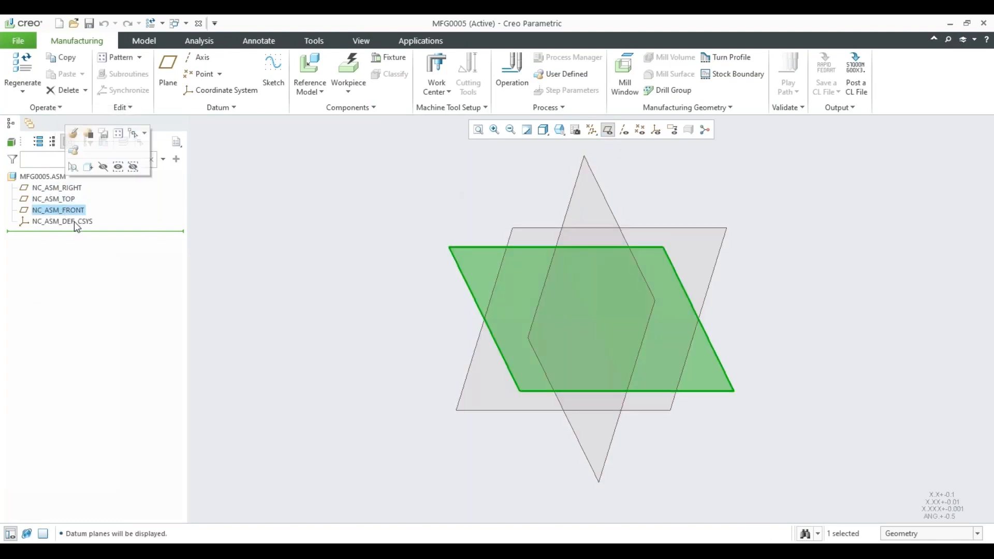
{"action": "left_click", "coordinate": [76, 223]}
{"action": "left_click", "coordinate": [321, 322]}
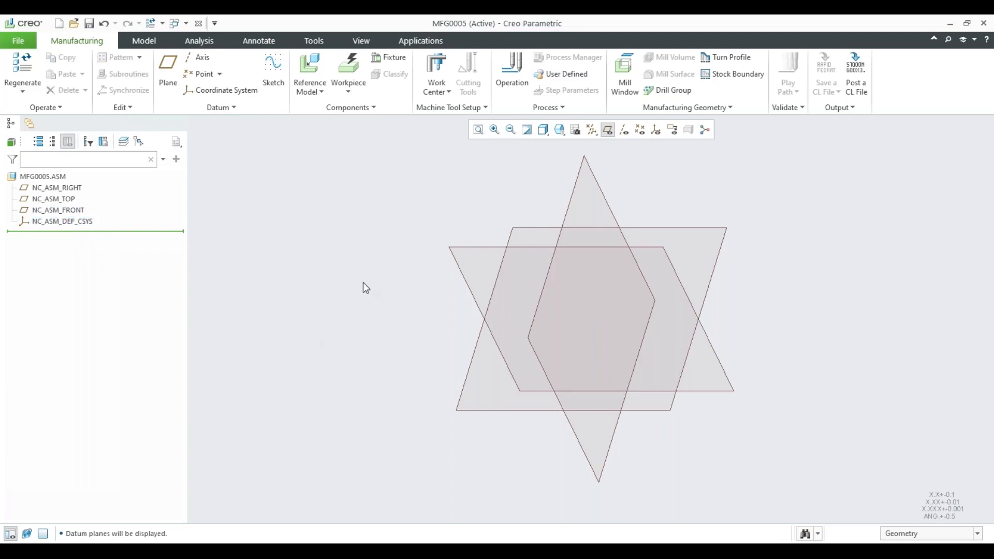
{"action": "middle_click_drag", "start_coordinate": [376, 274], "coordinate": [327, 296]}
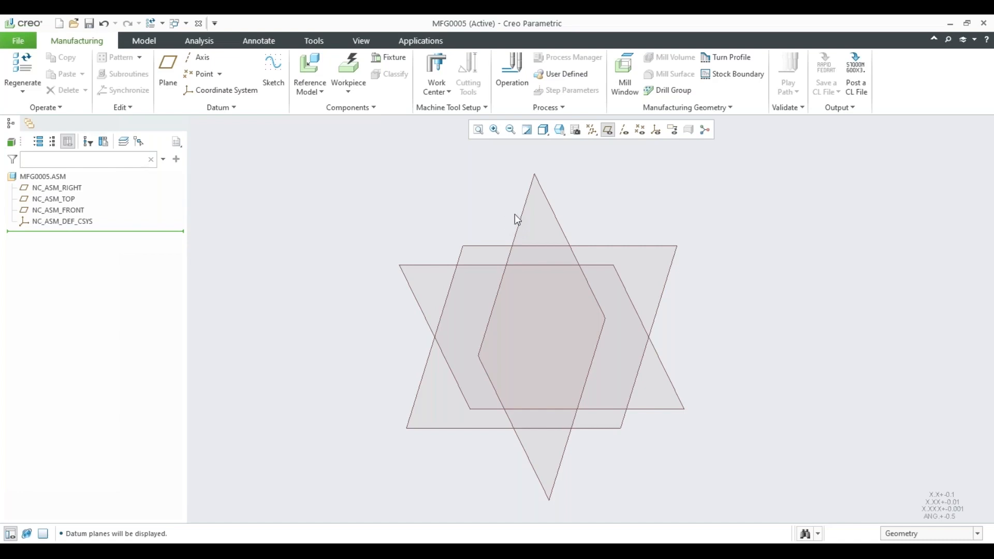
Switch back to the 1057 assembly window and highlight the DL800.ASM fixture to examine its placement.
{"action": "left_click", "coordinate": [185, 23]}
{"action": "left_click", "coordinate": [207, 37]}
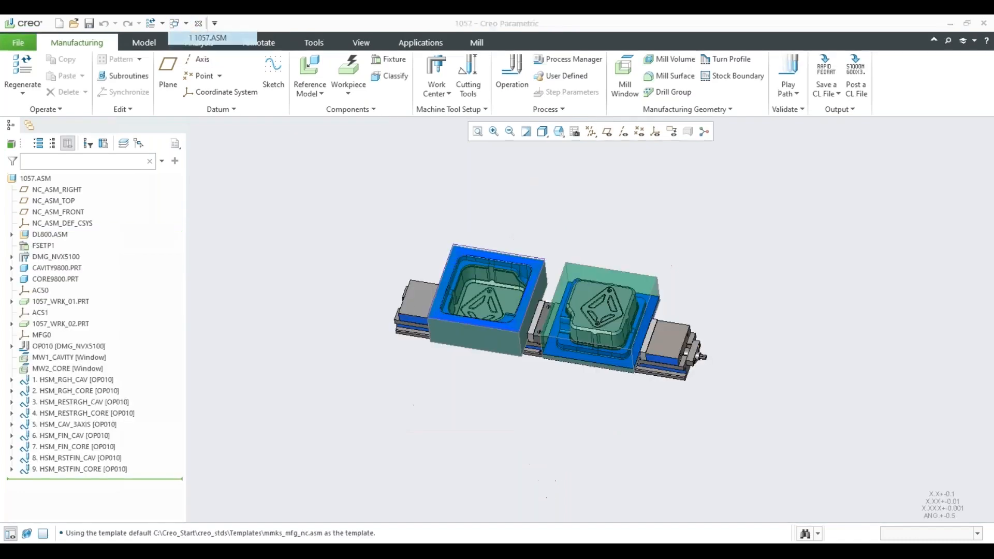
{"action": "left_click", "coordinate": [50, 236]}
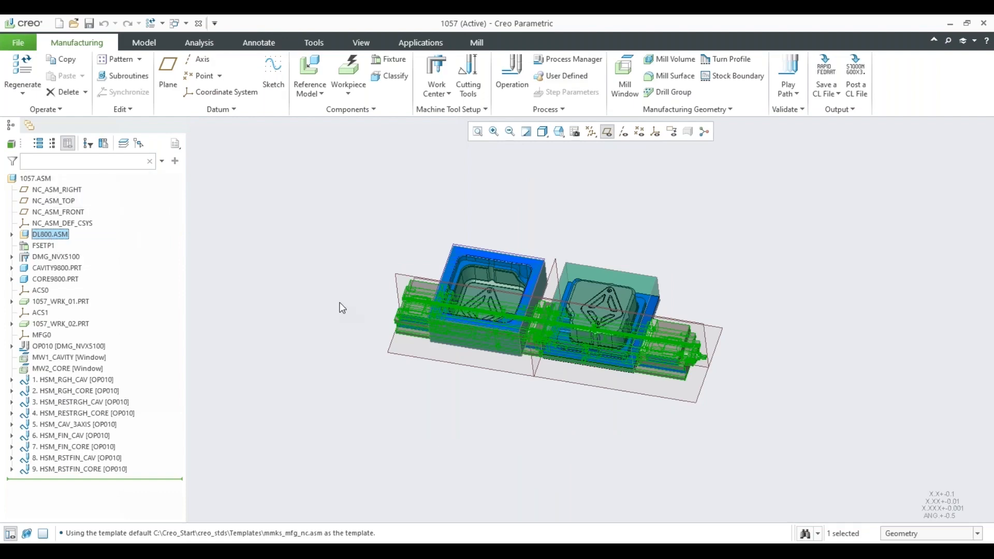
{"action": "mouse_move", "coordinate": [342, 308]}
{"action": "middle_mouse_down"}
{"action": "mouse_move", "coordinate": [332, 275]}
{"action": "mouse_move", "coordinate": [337, 290]}
{"action": "middle_mouse_up"}
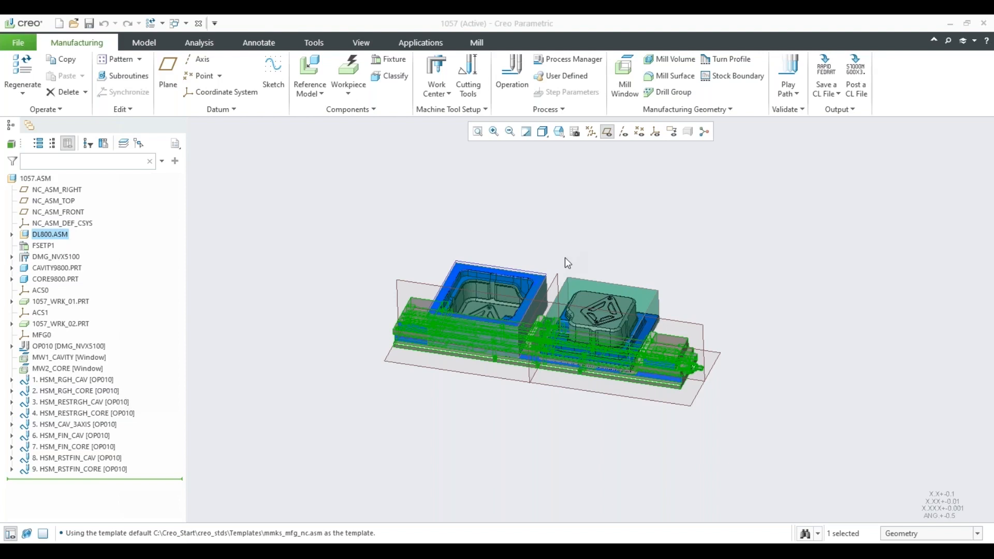
{"action": "middle_click_drag", "start_coordinate": [564, 256], "coordinate": [522, 244]}
{"action": "left_click", "coordinate": [530, 237]}
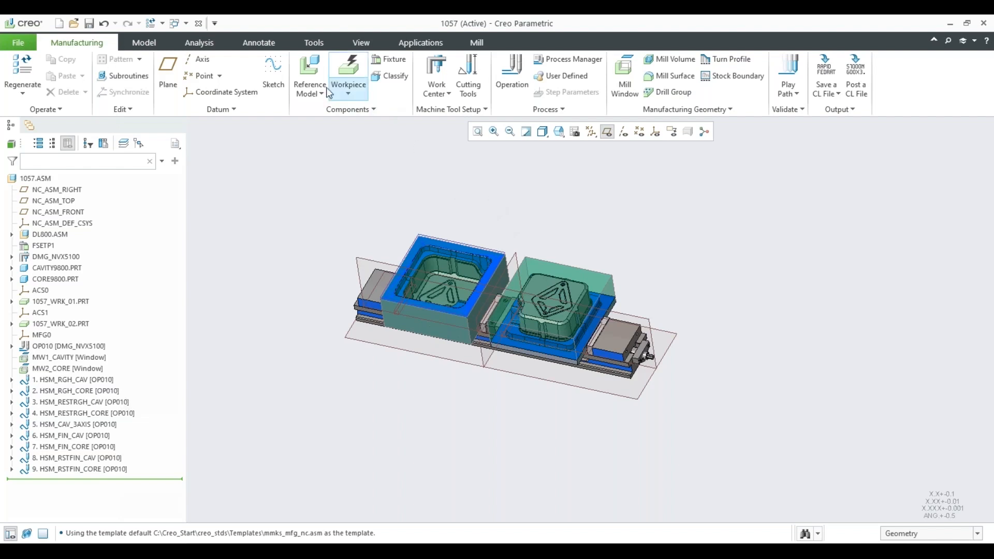
Switch to the MFG0005 assembly and bring in cavity9800.prt from the working directory as its reference model, filtering the files to parts.
{"action": "left_click", "coordinate": [185, 24]}
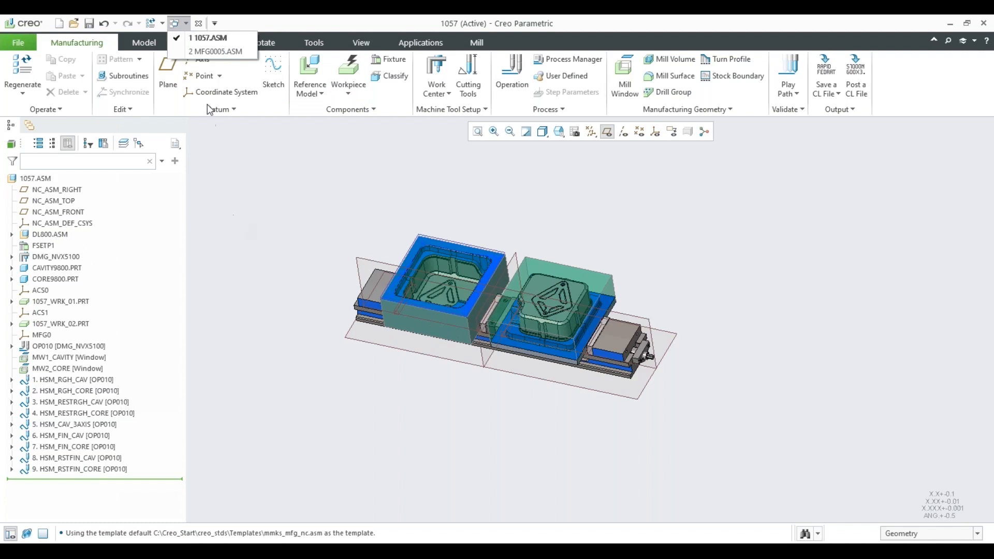
{"action": "left_click", "coordinate": [215, 51]}
{"action": "scroll", "coordinate": [448, 251], "scroll_direction": "down", "scroll_amount": 3}
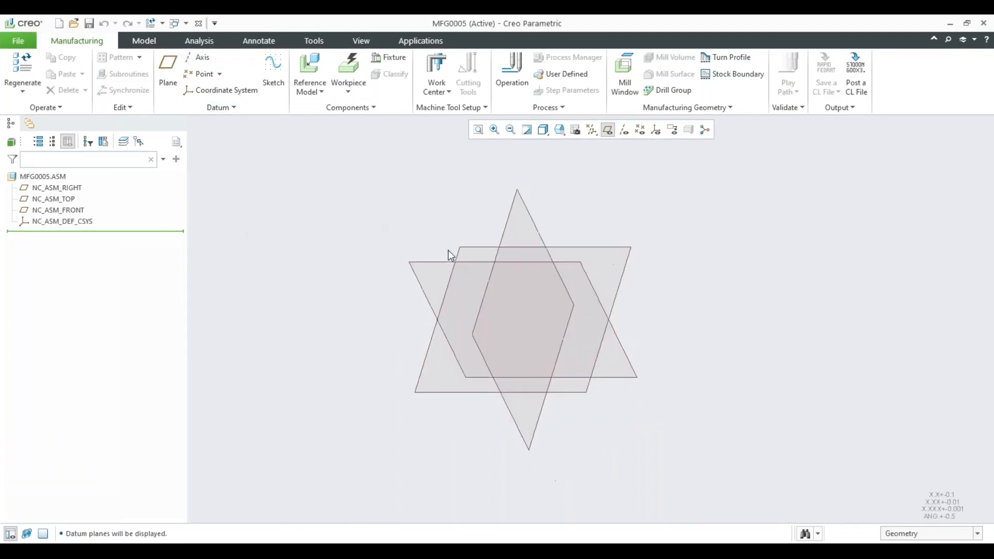
{"action": "left_click", "coordinate": [309, 67]}
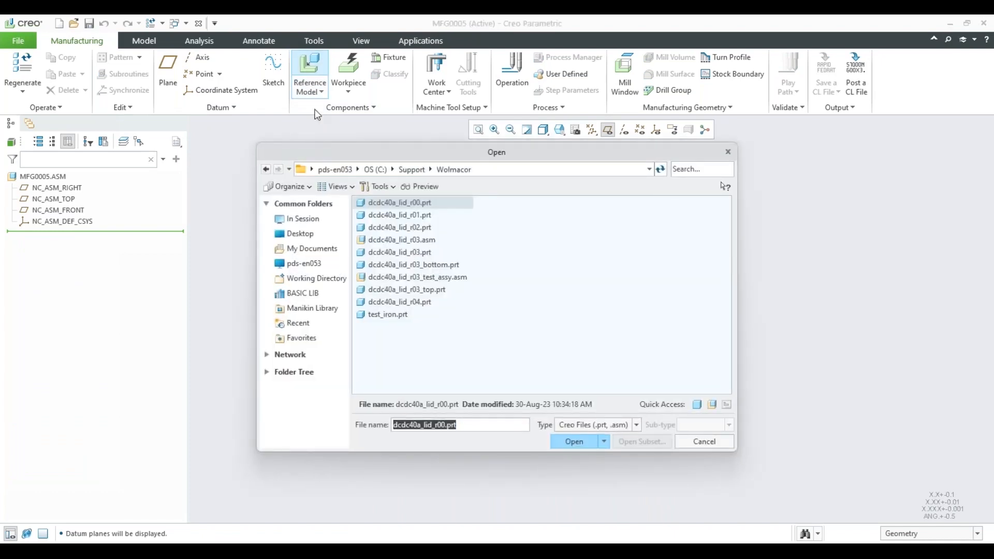
{"action": "left_click", "coordinate": [316, 279]}
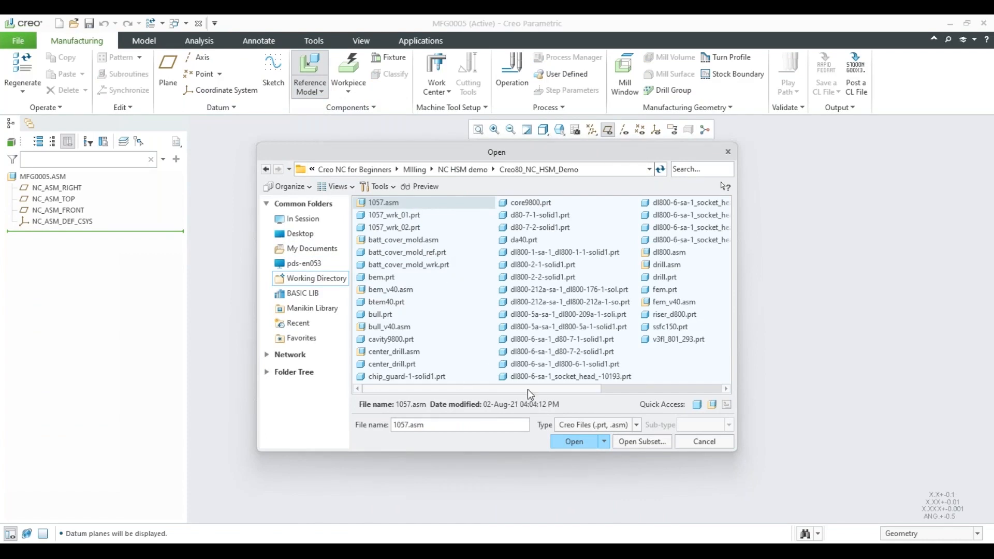
{"action": "left_click", "coordinate": [582, 426]}
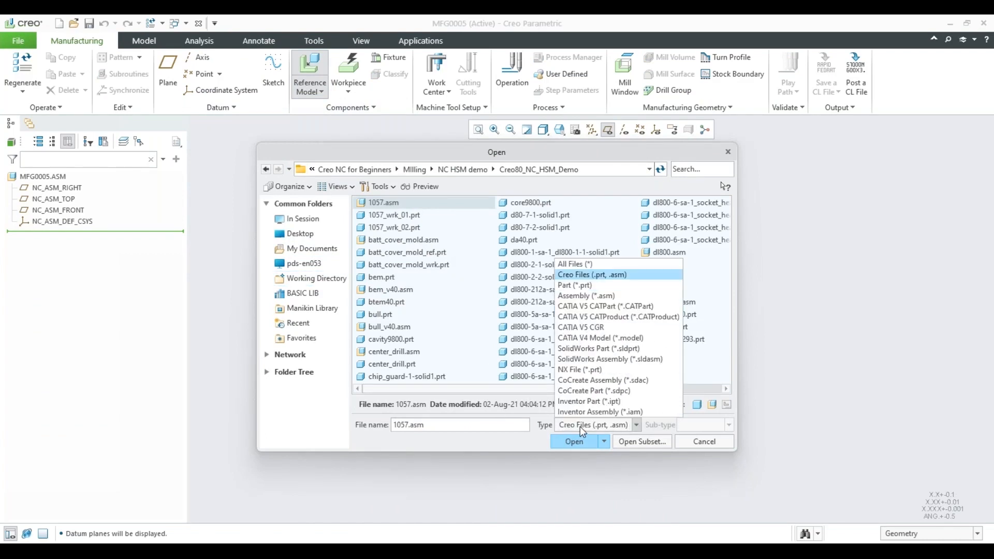
{"action": "left_click", "coordinate": [566, 287]}
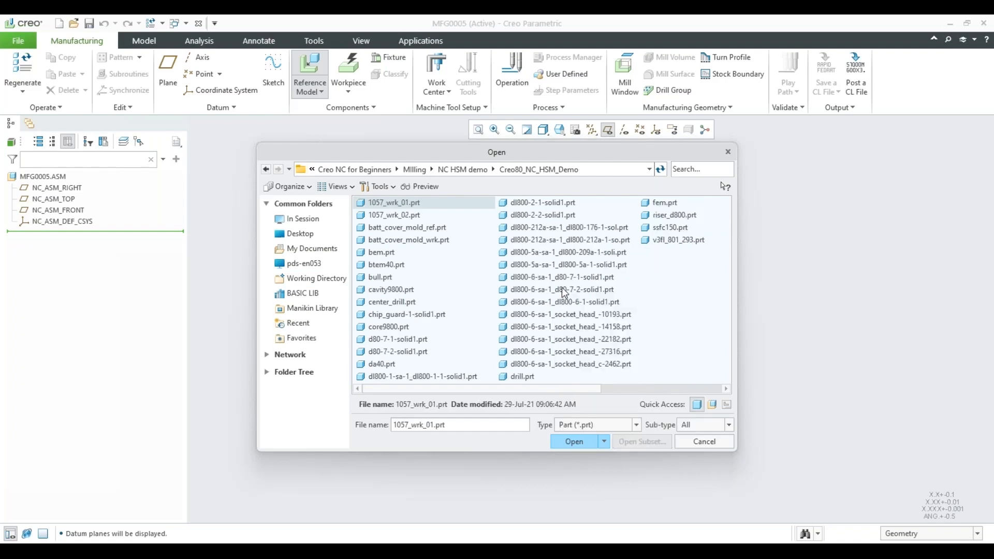
{"action": "left_click", "coordinate": [391, 290]}
{"action": "left_click", "coordinate": [574, 442]}
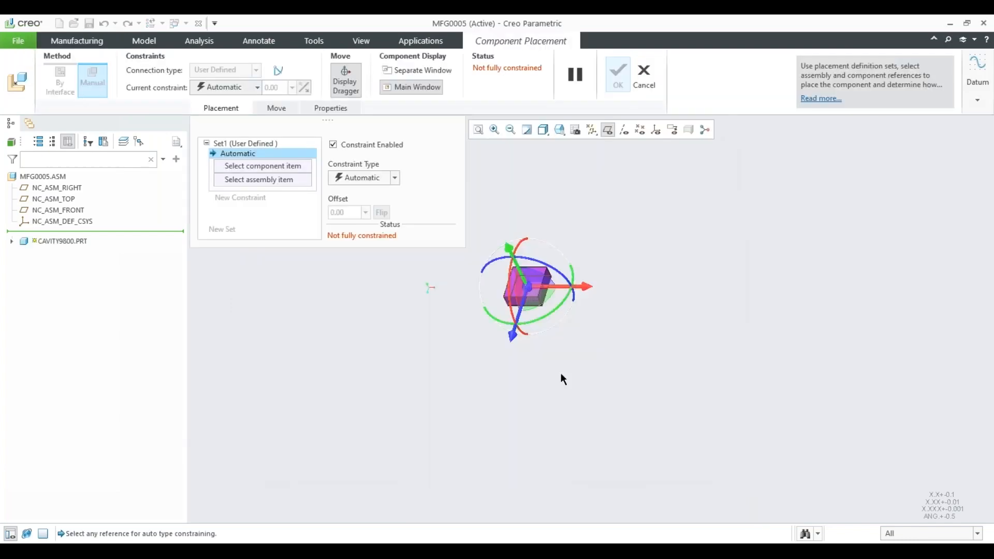
Constrain the bottom face of the cavity part as Coincident with the NC_ASM_TOP plane.
{"action": "mouse_move", "coordinate": [533, 296]}
{"action": "middle_mouse_down"}
{"action": "mouse_move", "coordinate": [530, 244]}
{"action": "mouse_move", "coordinate": [545, 292]}
{"action": "middle_mouse_up"}
{"action": "right_click", "coordinate": [554, 284]}
{"action": "left_click", "coordinate": [625, 207]}
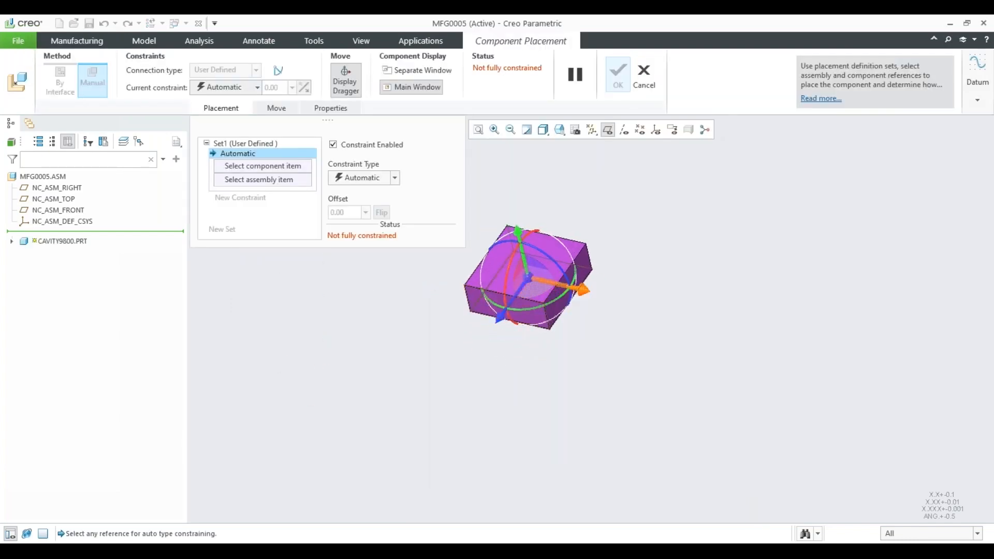
{"action": "middle_click_drag", "start_coordinate": [595, 248], "coordinate": [597, 313]}
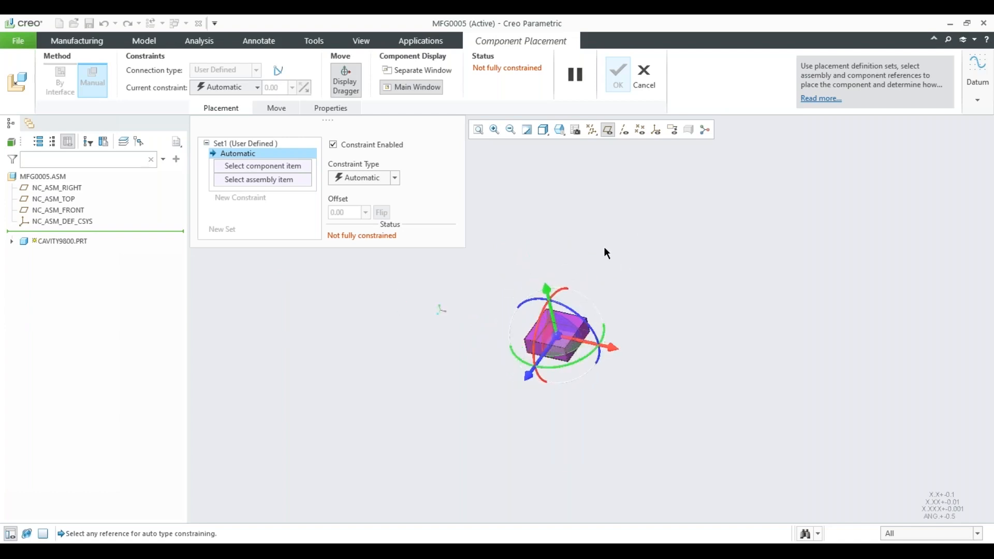
{"action": "middle_click_drag", "start_coordinate": [583, 297], "coordinate": [584, 231]}
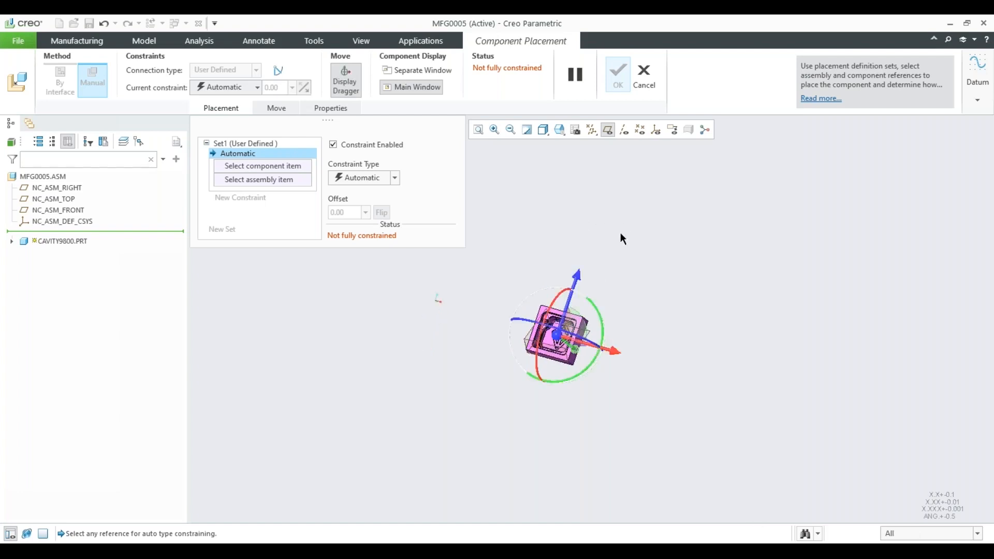
{"action": "middle_click_drag", "start_coordinate": [619, 164], "coordinate": [613, 233]}
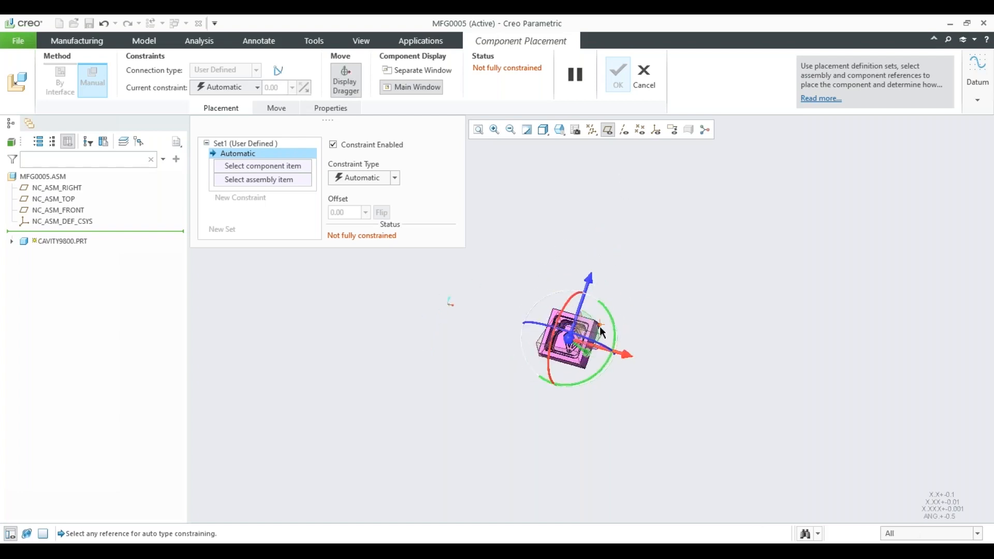
{"action": "scroll", "coordinate": [559, 368], "scroll_direction": "down", "scroll_amount": 10}
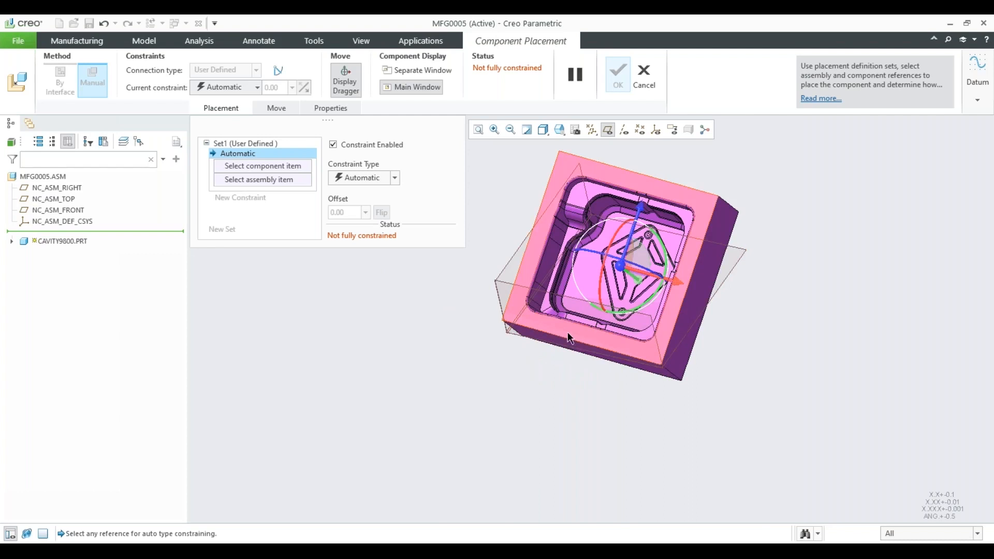
{"action": "left_click", "coordinate": [679, 358]}
{"action": "scroll", "coordinate": [680, 358], "scroll_direction": "up", "scroll_amount": 5}
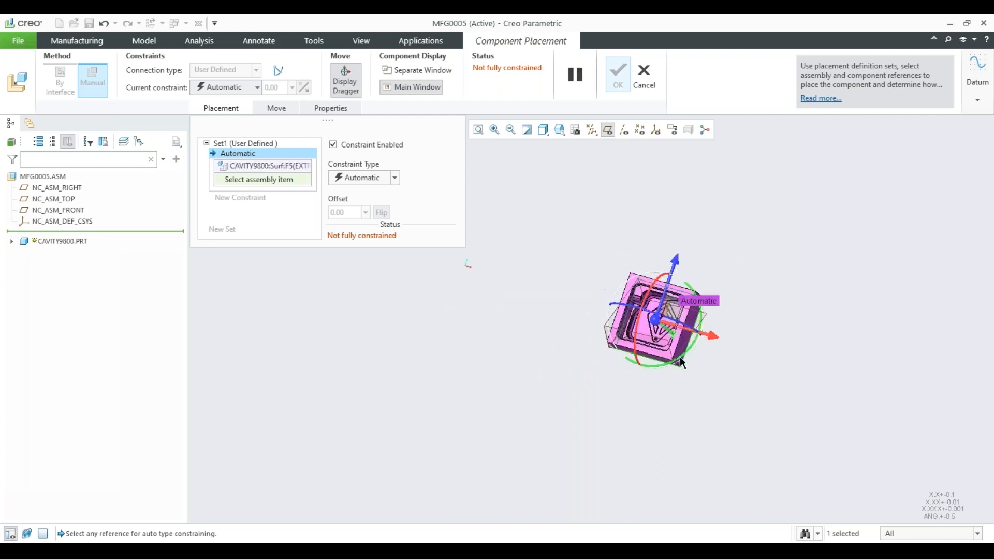
{"action": "left_click", "coordinate": [53, 198]}
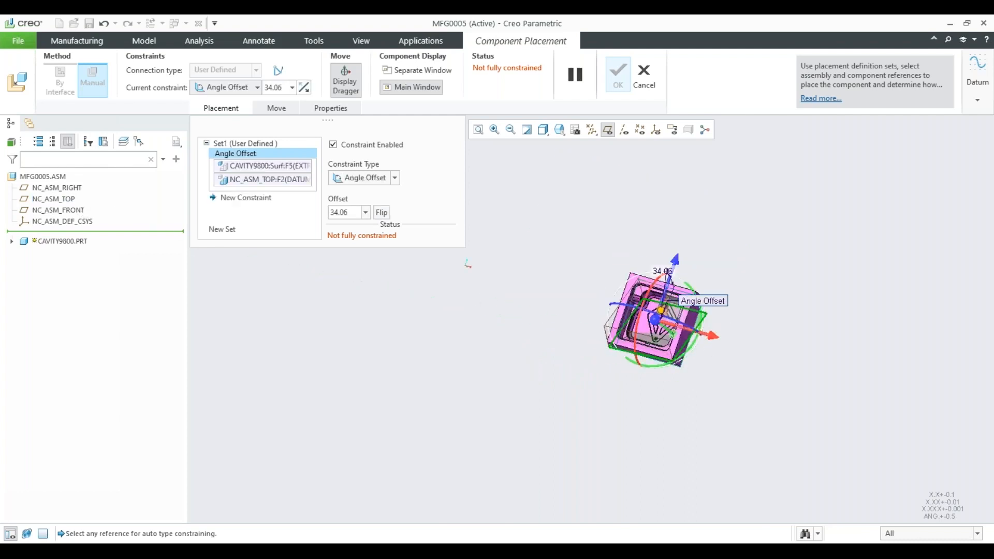
{"action": "left_click", "coordinate": [366, 179]}
{"action": "left_click", "coordinate": [366, 225]}
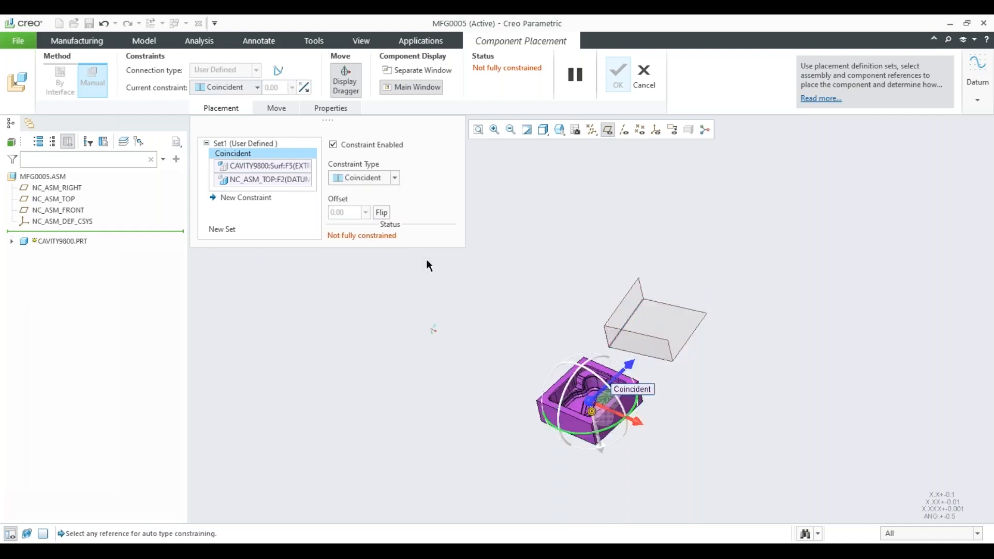
Constrain the cavity part's outer side face as Coincident with the NC_ASM_RIGHT plane.
{"action": "scroll", "coordinate": [557, 389], "scroll_direction": "down", "scroll_amount": 3}
{"action": "middle_click_drag", "start_coordinate": [597, 338], "coordinate": [653, 342]}
{"action": "left_click", "coordinate": [612, 395]}
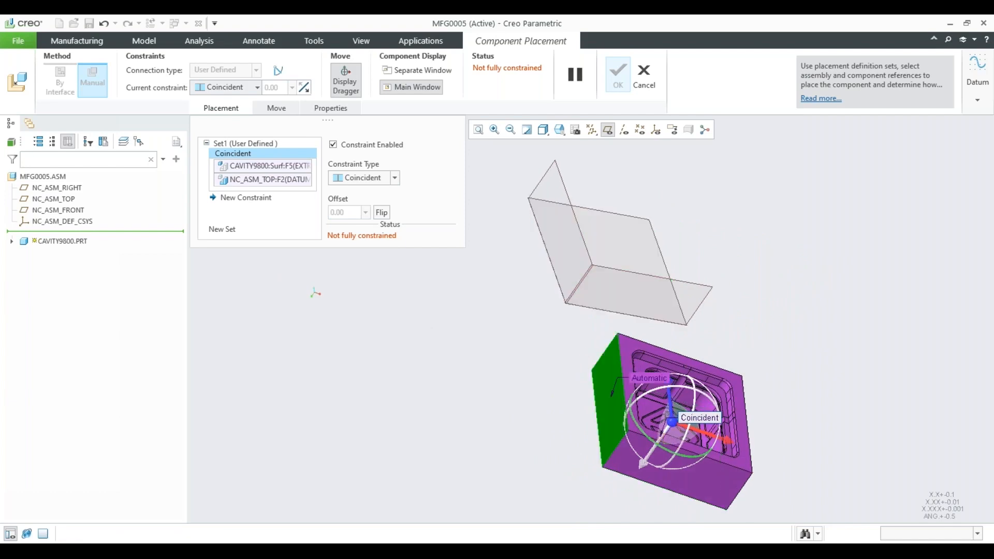
{"action": "left_click", "coordinate": [573, 216]}
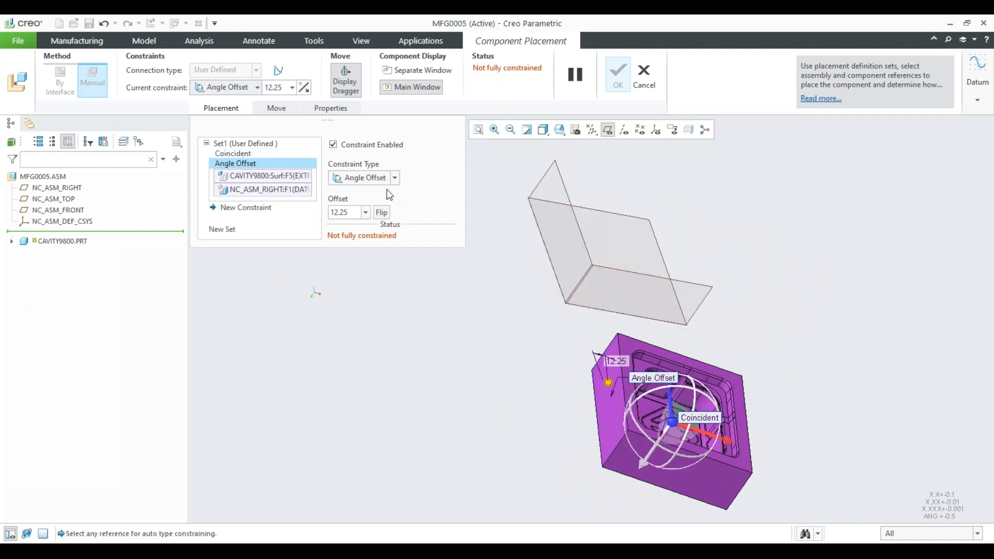
{"action": "left_click", "coordinate": [369, 177]}
{"action": "left_click", "coordinate": [373, 229]}
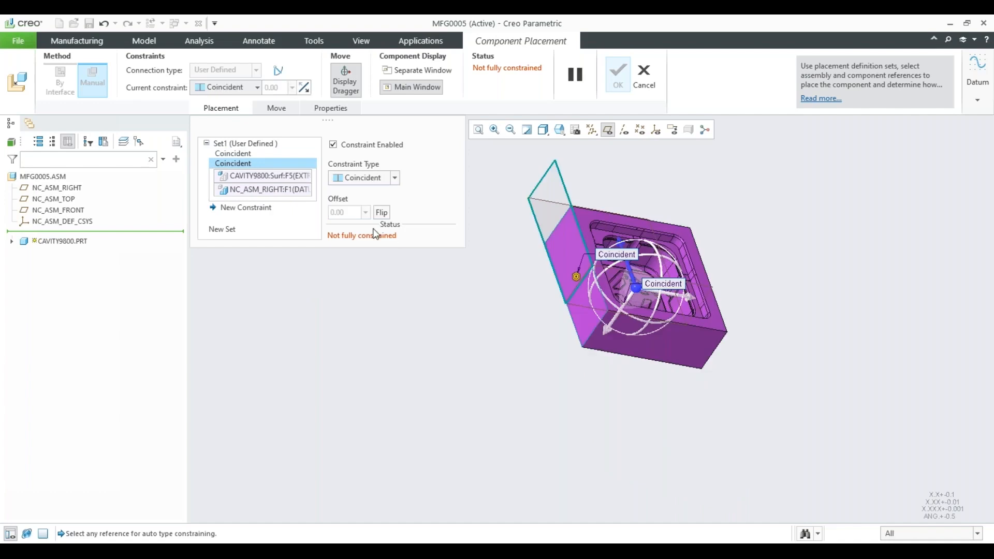
Make the part's front face coincident with NC_ASM_FRONT, then accept the placement and the absolute accuracy setting for the assembly.
{"action": "middle_click_drag", "start_coordinate": [514, 327], "coordinate": [469, 334]}
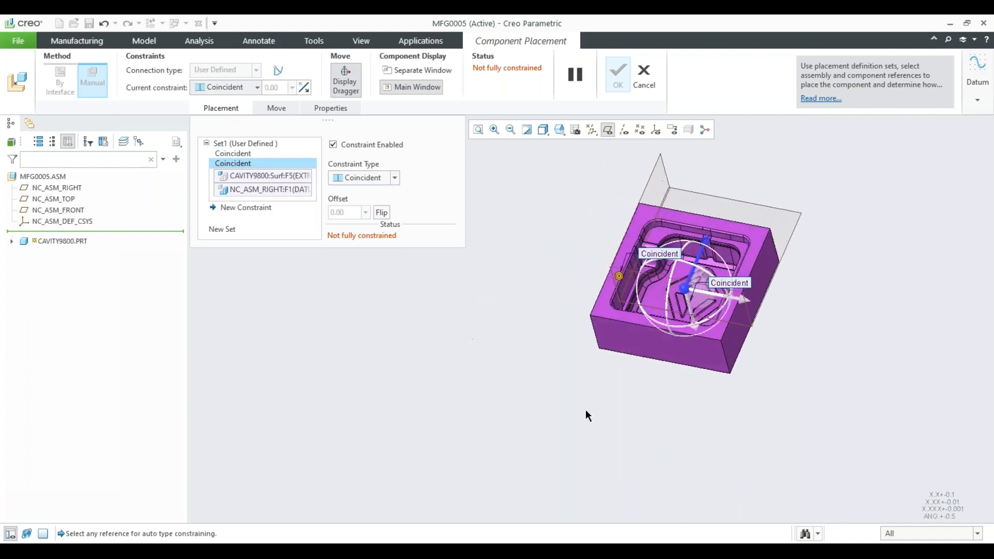
{"action": "left_click", "coordinate": [702, 354]}
{"action": "left_click", "coordinate": [747, 312]}
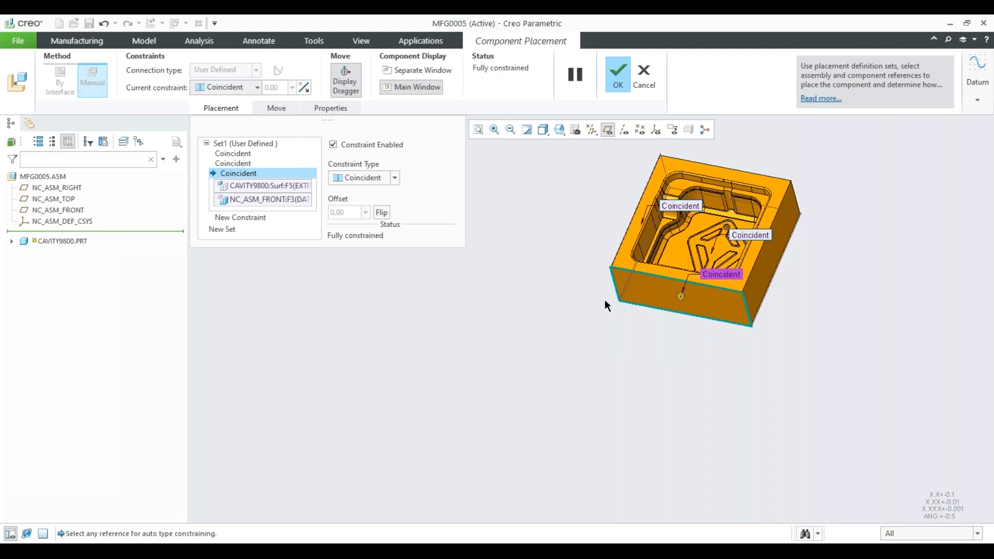
{"action": "left_click", "coordinate": [614, 76]}
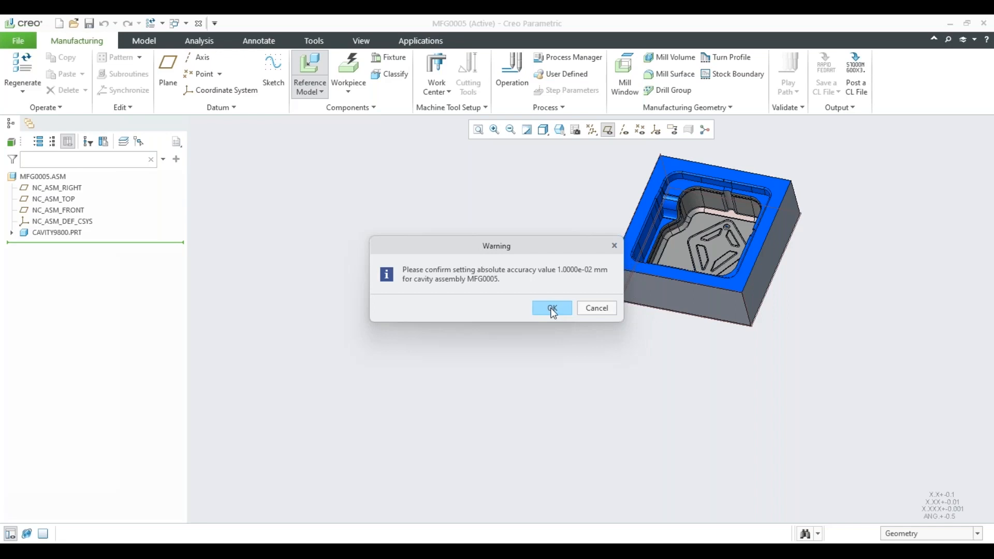
{"action": "left_click", "coordinate": [552, 310]}
Highlight the CAVITY9800.PRT reference model to check its placement in the assembly.
{"action": "middle_click_drag", "start_coordinate": [589, 256], "coordinate": [432, 320], "text": "shift"}
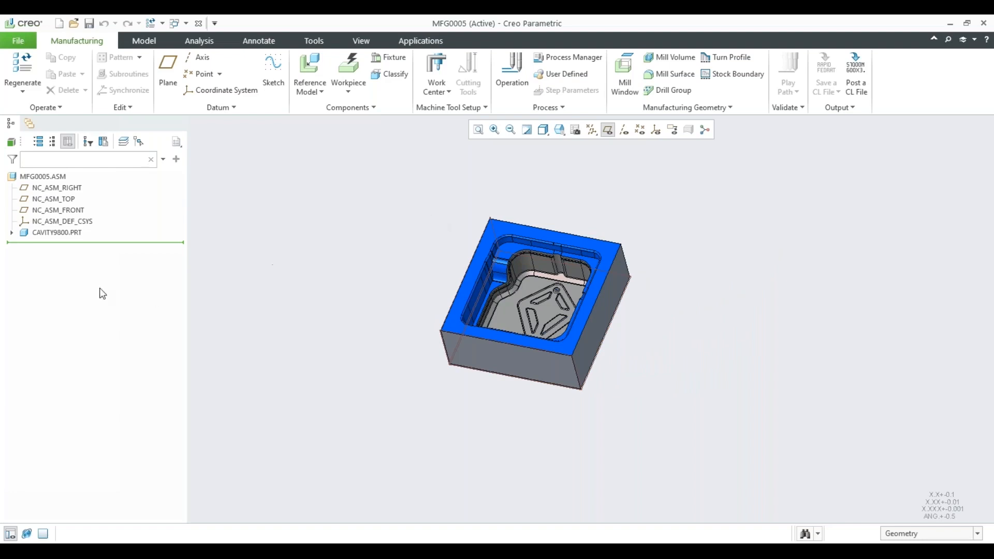
{"action": "left_click", "coordinate": [58, 233]}
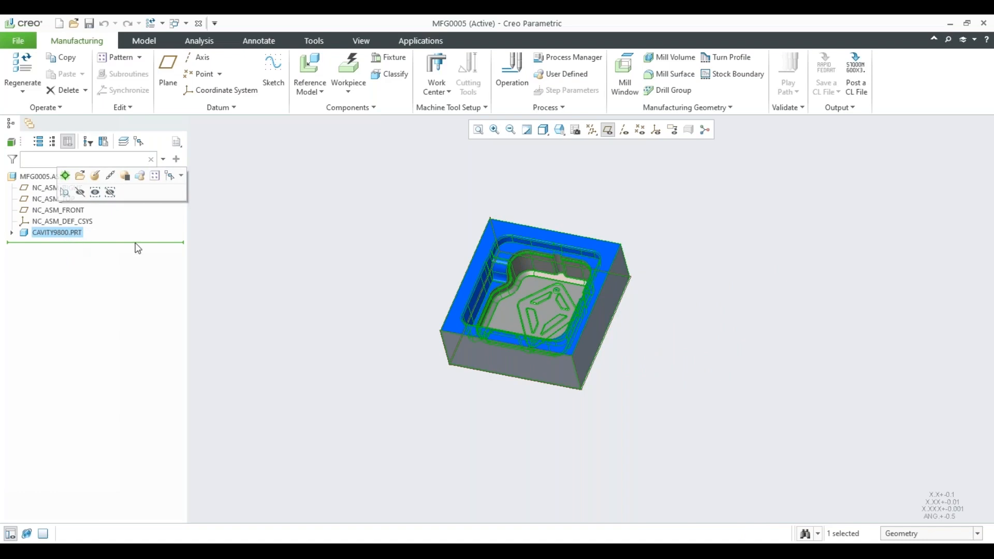
{"action": "left_click", "coordinate": [246, 242]}
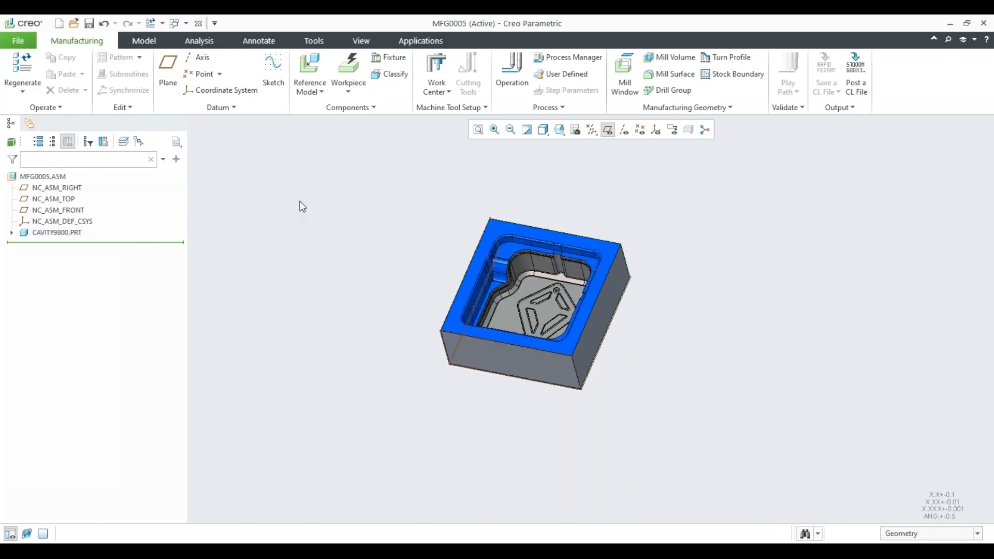
Start an automatic rectangular workpiece around CAVITY9800.PRT and review its overall dimensions and offset options.
{"action": "left_click", "coordinate": [350, 67]}
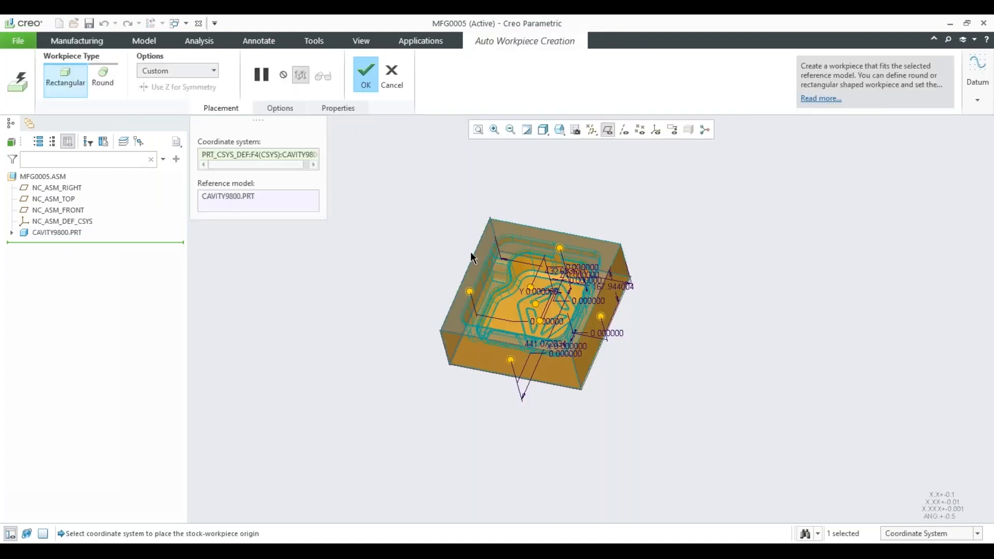
{"action": "mouse_move", "coordinate": [472, 252]}
{"action": "middle_mouse_down"}
{"action": "mouse_move", "coordinate": [474, 222]}
{"action": "mouse_move", "coordinate": [480, 238]}
{"action": "middle_mouse_up"}
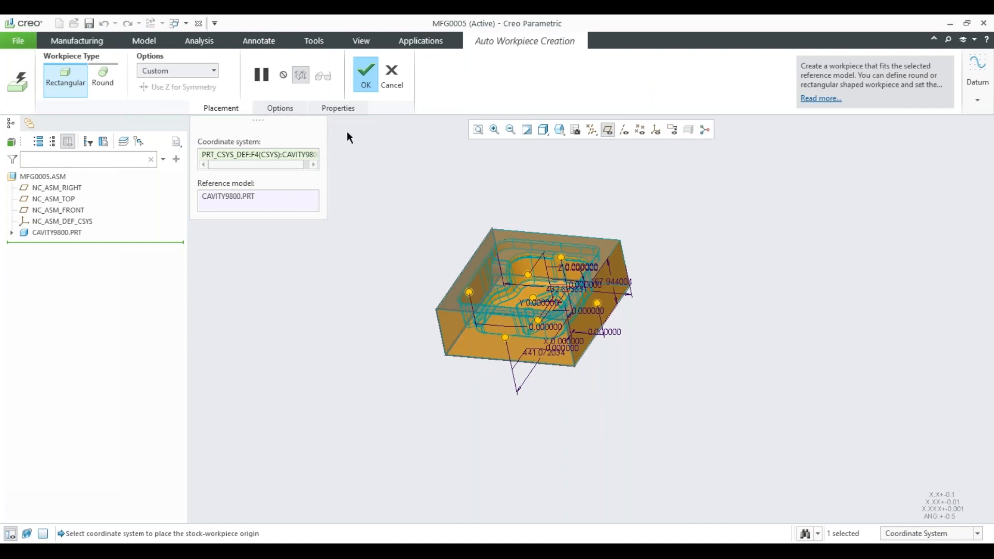
{"action": "left_click", "coordinate": [280, 109]}
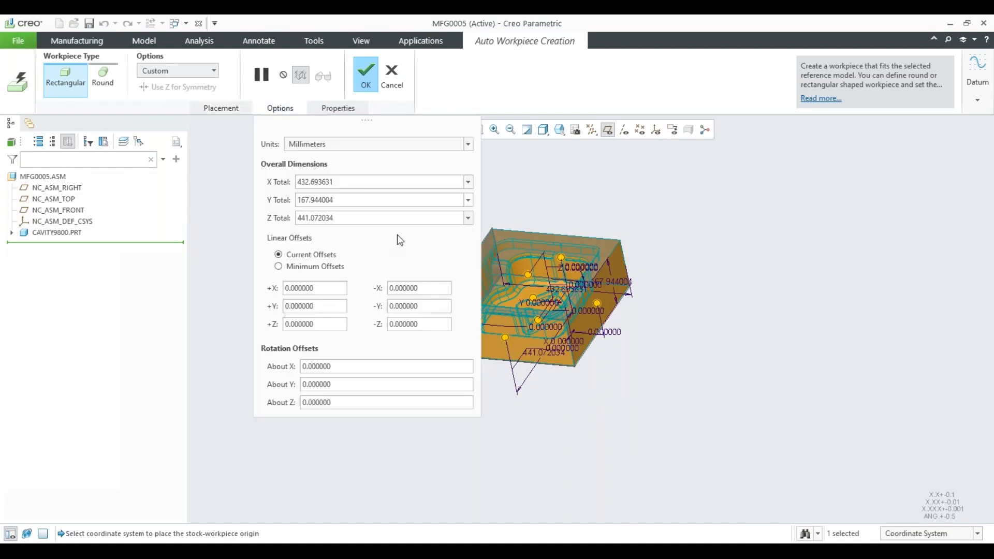
{"action": "scroll", "coordinate": [672, 317], "scroll_direction": "up", "scroll_amount": 3}
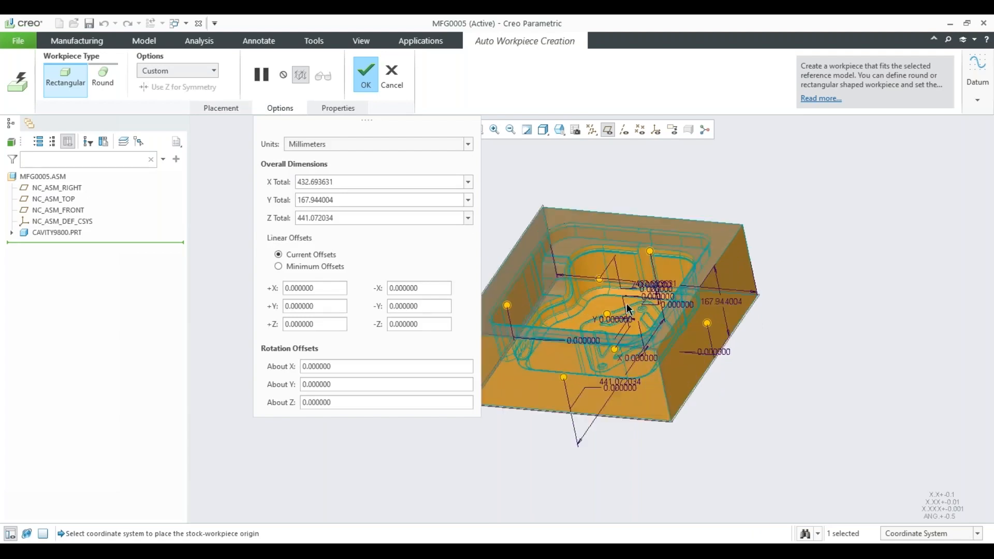
{"action": "scroll", "coordinate": [628, 309], "scroll_direction": "up", "scroll_amount": 2}
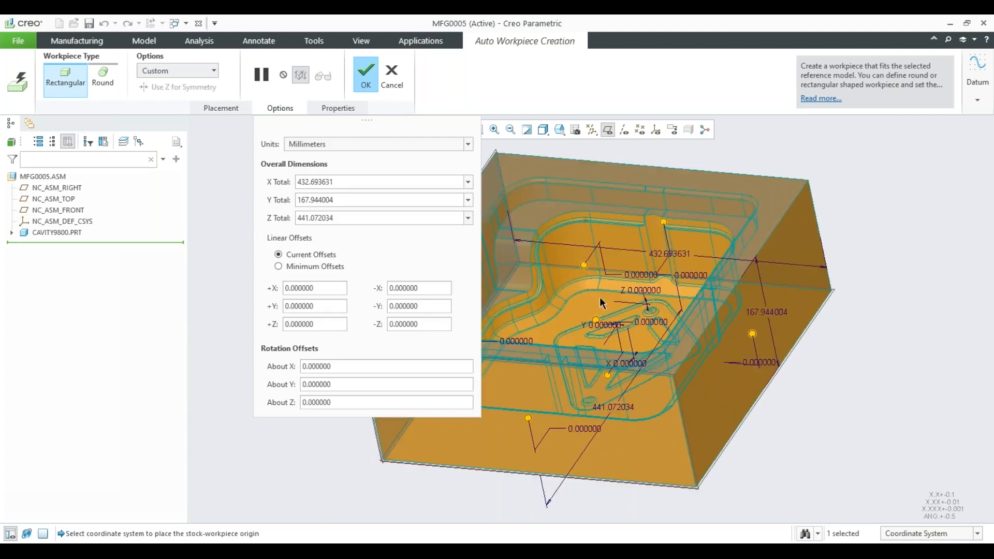
{"action": "scroll", "coordinate": [649, 326], "scroll_direction": "down", "scroll_amount": 2}
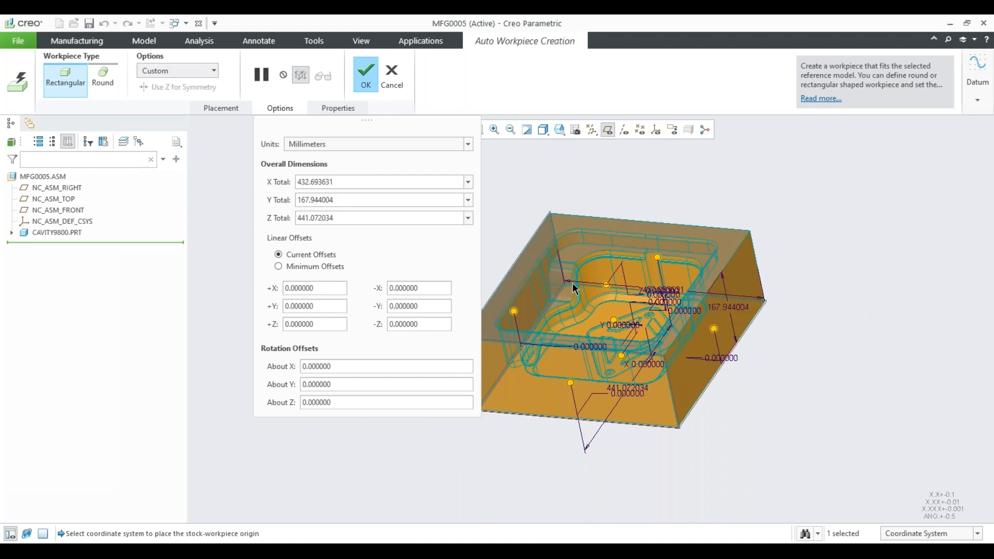
Try a 37.8 mm workpiece allowance in the -Y direction and reset that offset to 0.
{"action": "middle_click_drag", "start_coordinate": [624, 304], "coordinate": [623, 267]}
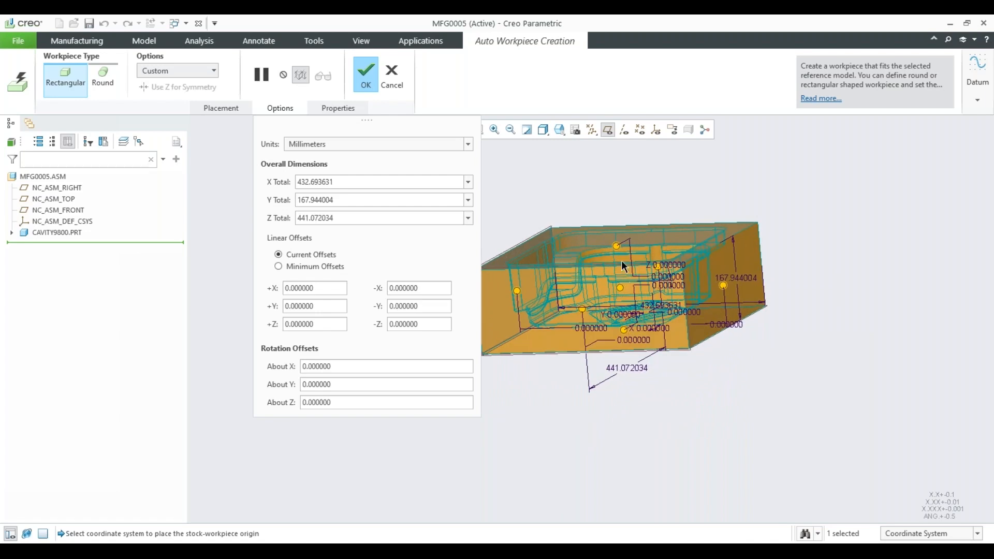
{"action": "left_click_drag", "start_coordinate": [623, 251], "coordinate": [615, 226]}
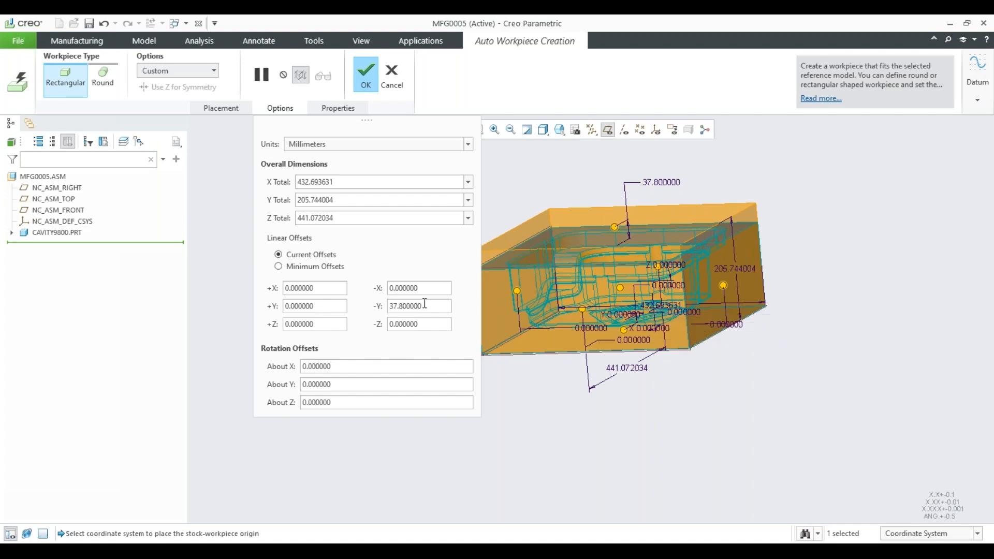
{"action": "left_click_drag", "start_coordinate": [426, 306], "coordinate": [392, 306]}
{"action": "type", "text": "0"}
{"action": "key", "text": "Return"}
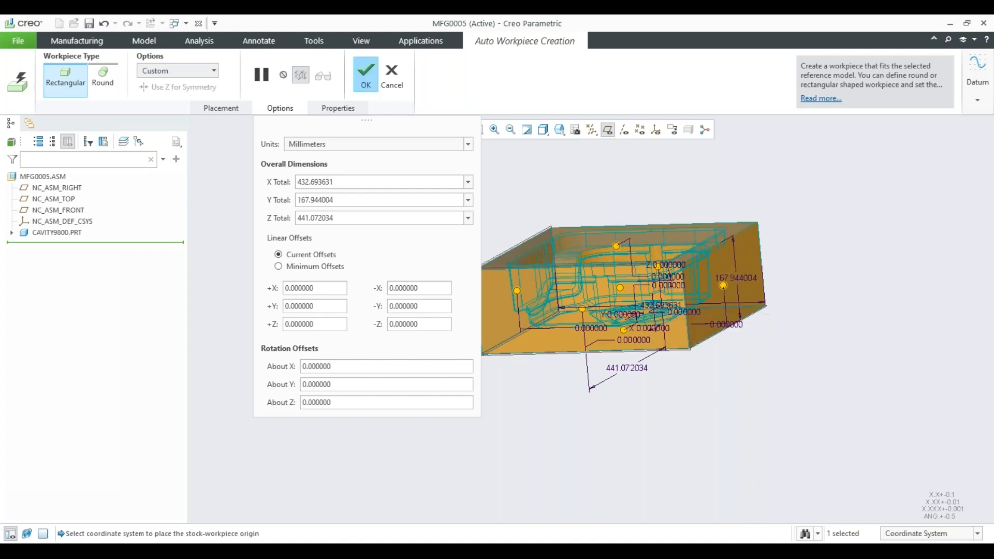
Accept the rectangular workpiece with zero offsets and inspect it around the cavity part.
{"action": "left_click", "coordinate": [366, 75]}
{"action": "middle_click_drag", "start_coordinate": [415, 230], "coordinate": [405, 262]}
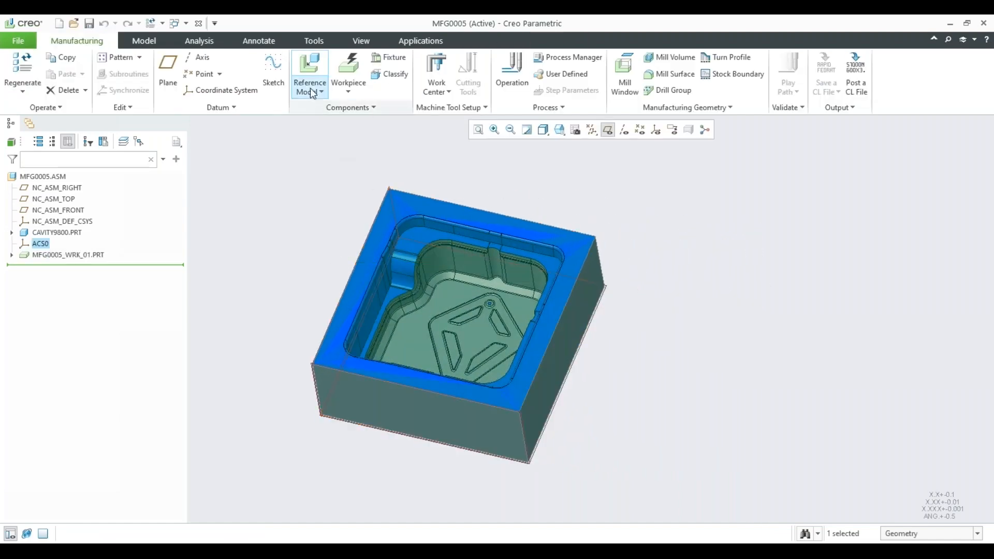
{"action": "middle_click_drag", "start_coordinate": [484, 243], "coordinate": [500, 226]}
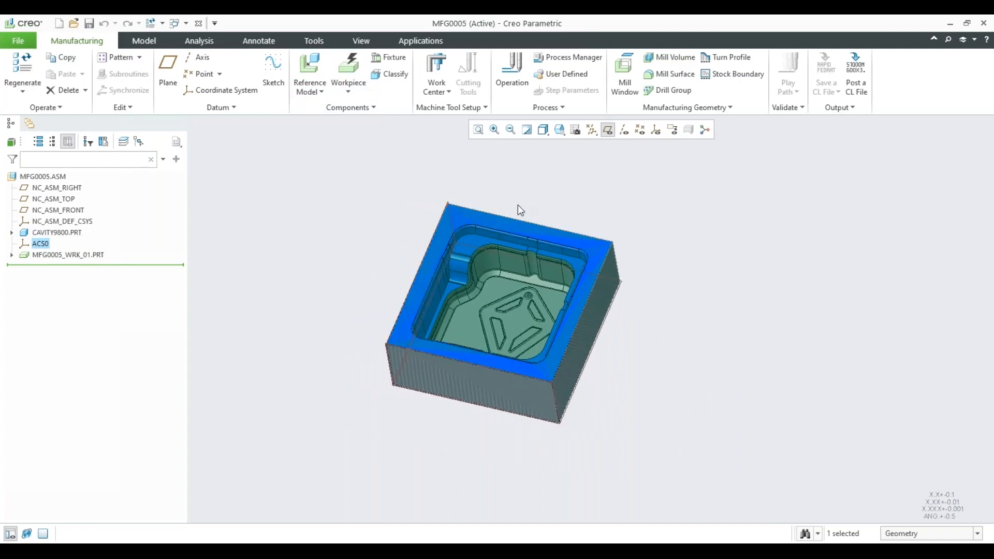
Start a milling work center for the assembly and set its number of axes to 3 Axis.
{"action": "left_click", "coordinate": [435, 91]}
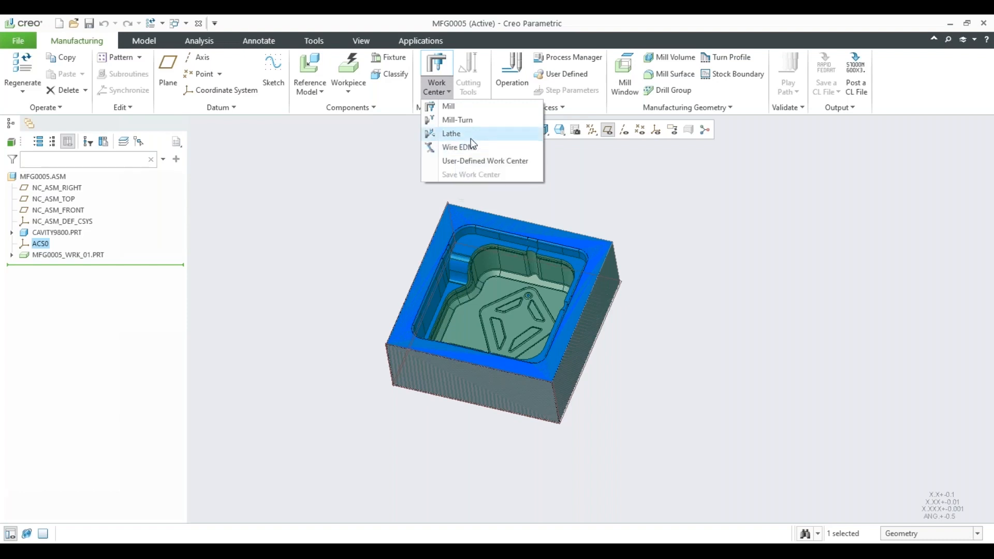
{"action": "left_click", "coordinate": [449, 106]}
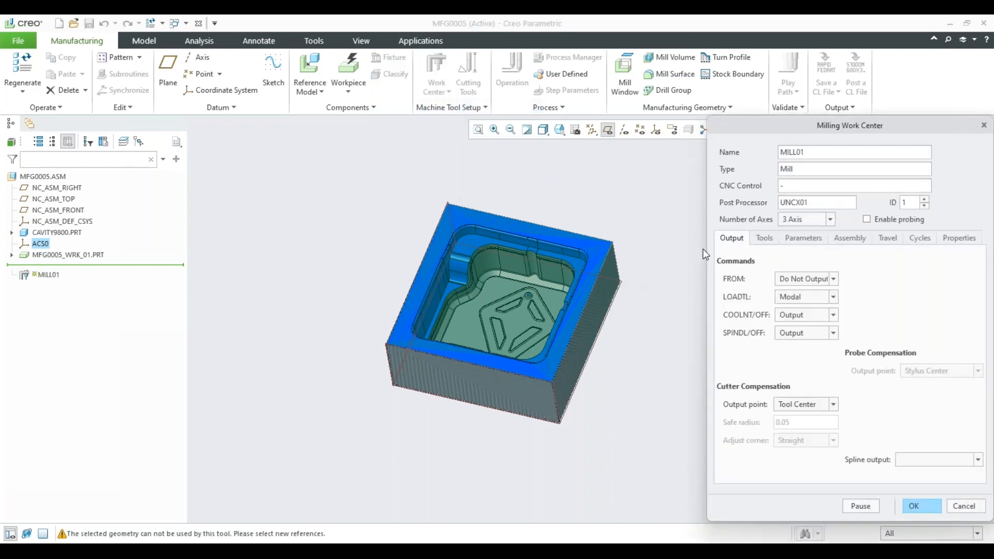
{"action": "left_click", "coordinate": [831, 220]}
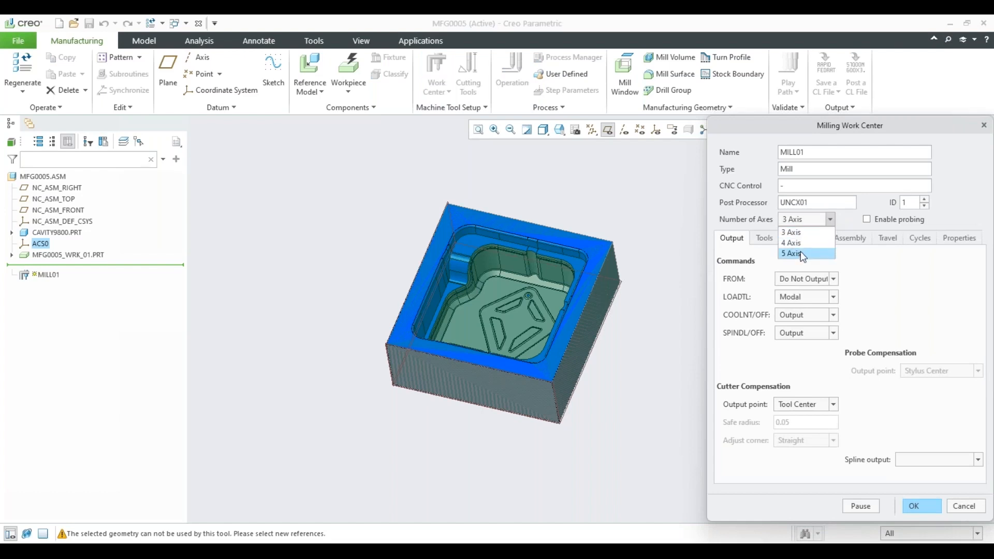
{"action": "left_click", "coordinate": [798, 232]}
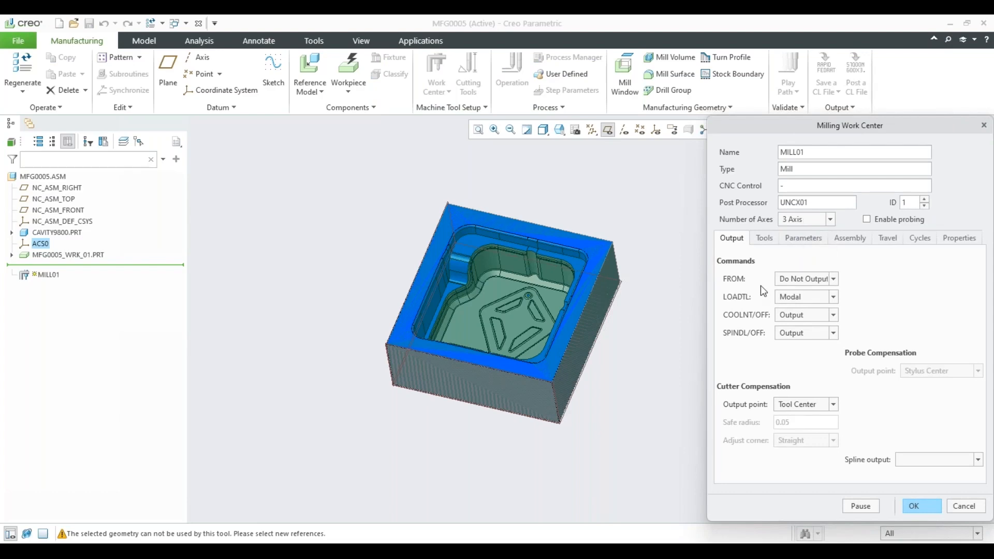
Examine the work center's tool setup and tool library retrieval options, and exit without adding a tool.
{"action": "left_click", "coordinate": [763, 239]}
{"action": "left_click", "coordinate": [739, 258]}
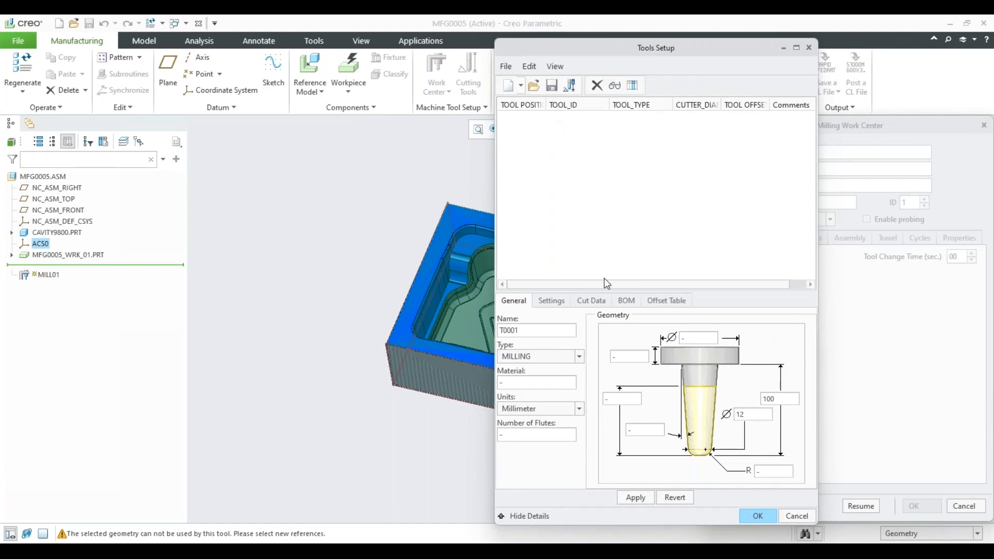
{"action": "left_click", "coordinate": [505, 67]}
{"action": "mouse_move", "coordinate": [547, 98]}
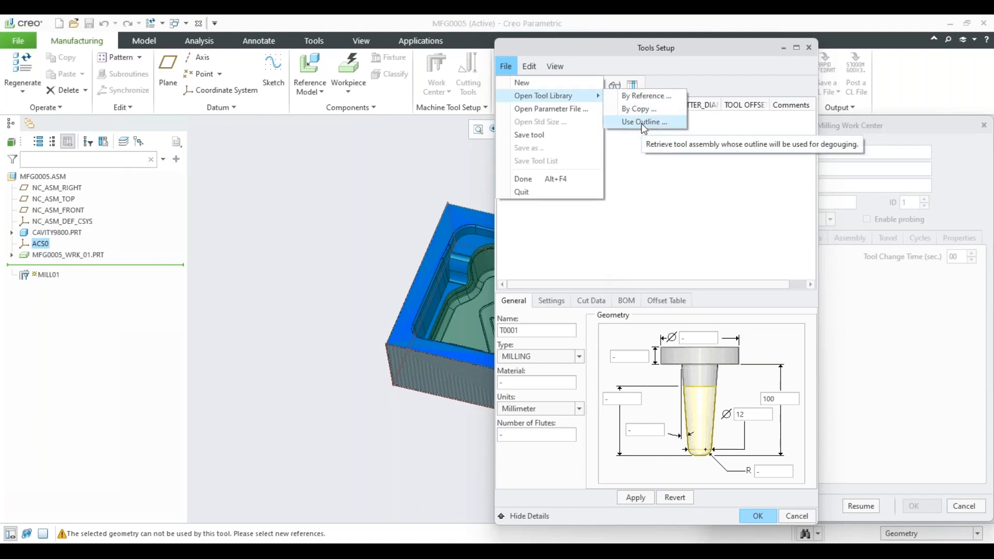
{"action": "left_click", "coordinate": [647, 172]}
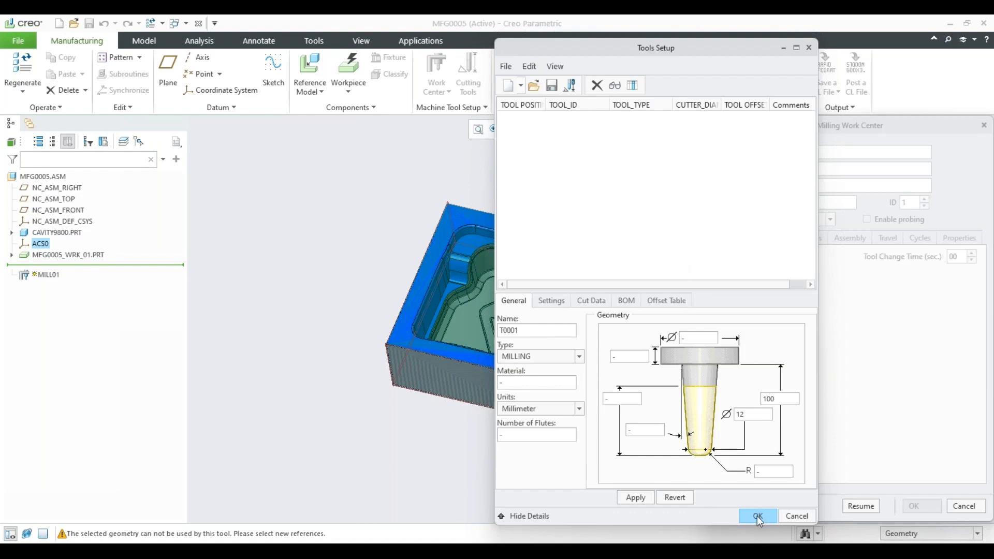
{"action": "left_click", "coordinate": [788, 519]}
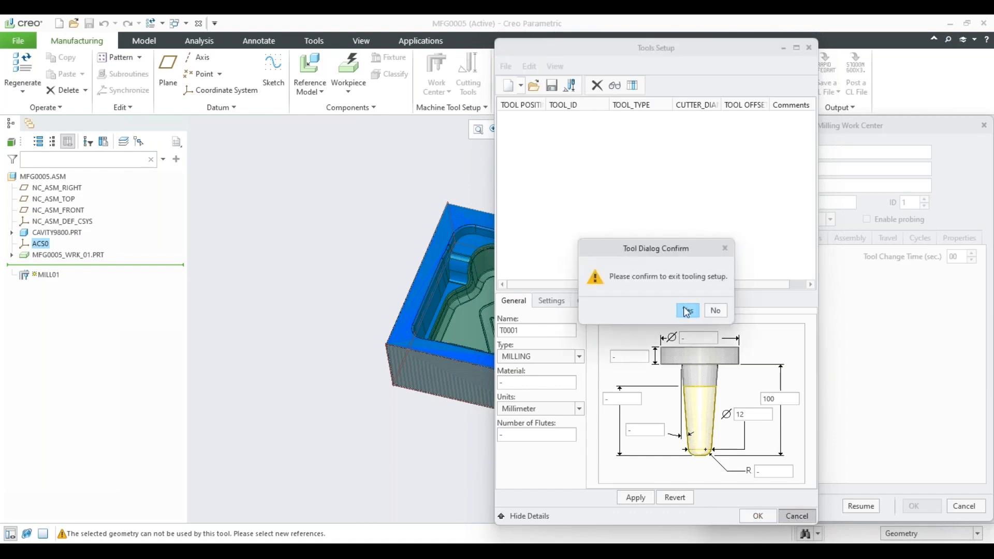
{"action": "left_click", "coordinate": [687, 309]}
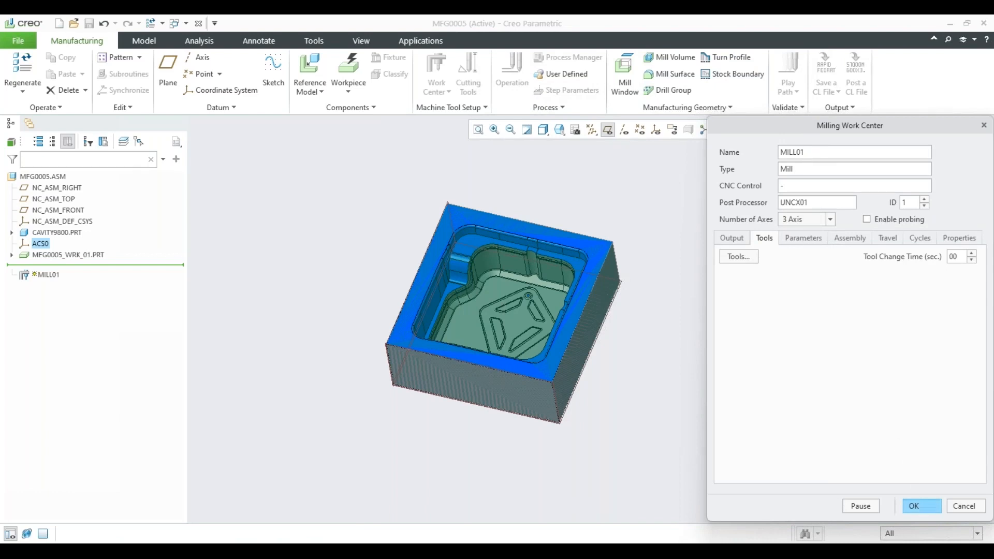
Accept the 3-axis milling work center and highlight CAVITY9800.PRT, the workpiece and MILL01 in the model tree to check them.
{"action": "left_click", "coordinate": [921, 506]}
{"action": "left_click", "coordinate": [702, 235]}
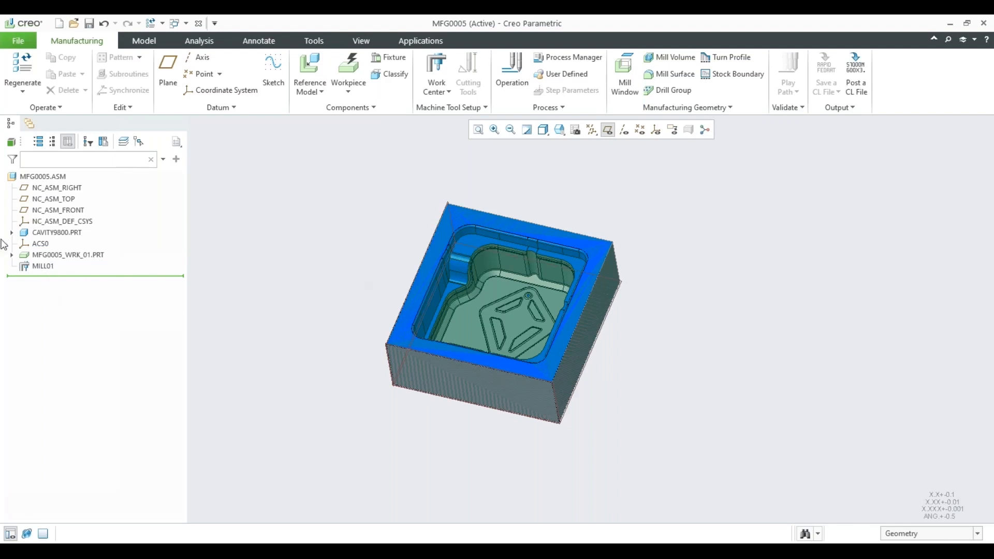
{"action": "left_click", "coordinate": [63, 235]}
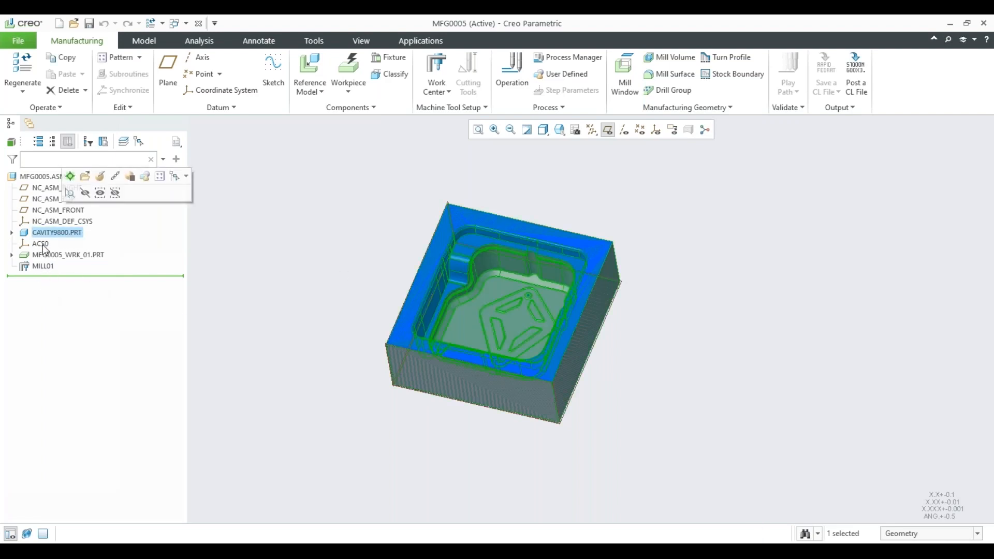
{"action": "left_click", "coordinate": [54, 256]}
{"action": "left_click", "coordinate": [37, 268]}
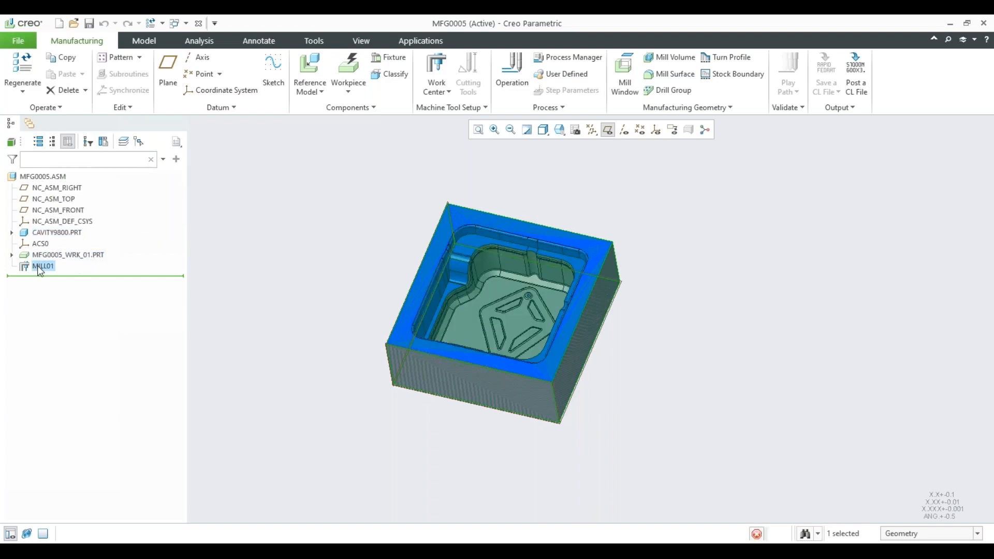
{"action": "left_click", "coordinate": [269, 263]}
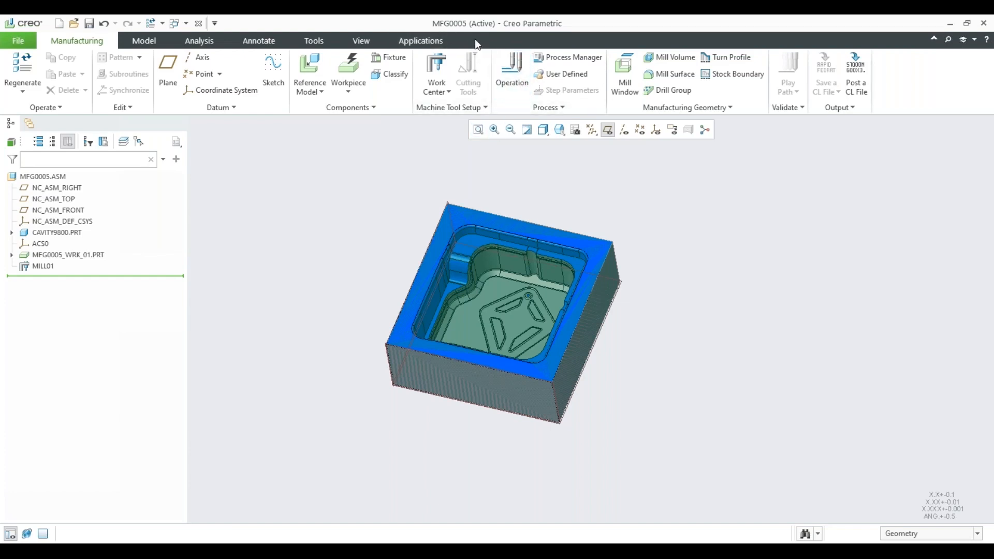
Start a new machining operation that uses MILL01 as its work center.
{"action": "left_click", "coordinate": [511, 89]}
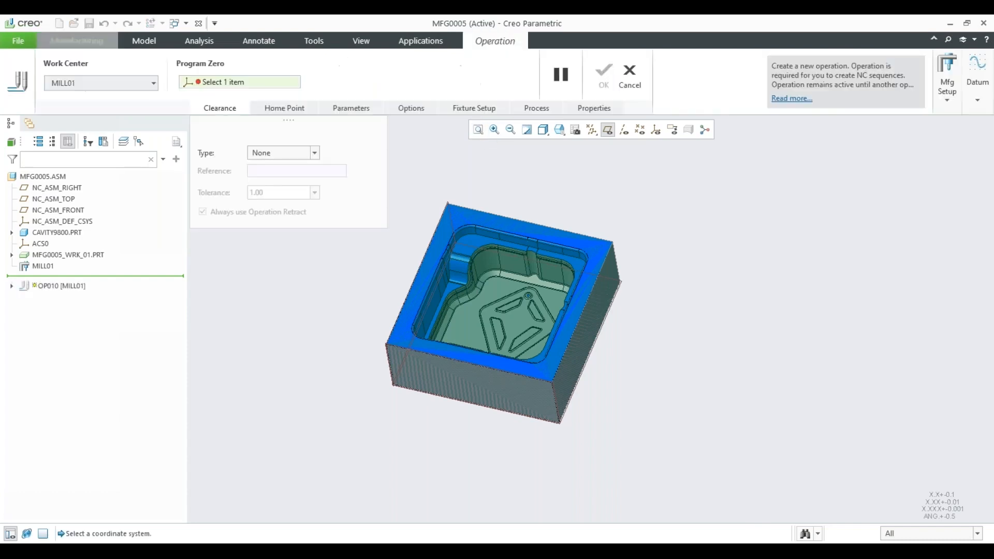
{"action": "left_click", "coordinate": [155, 84]}
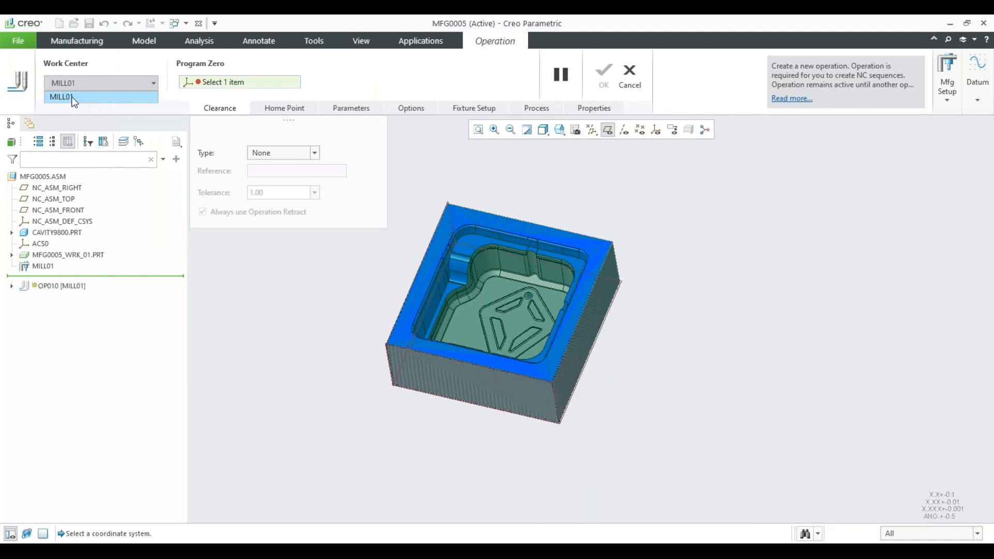
{"action": "left_click", "coordinate": [75, 98]}
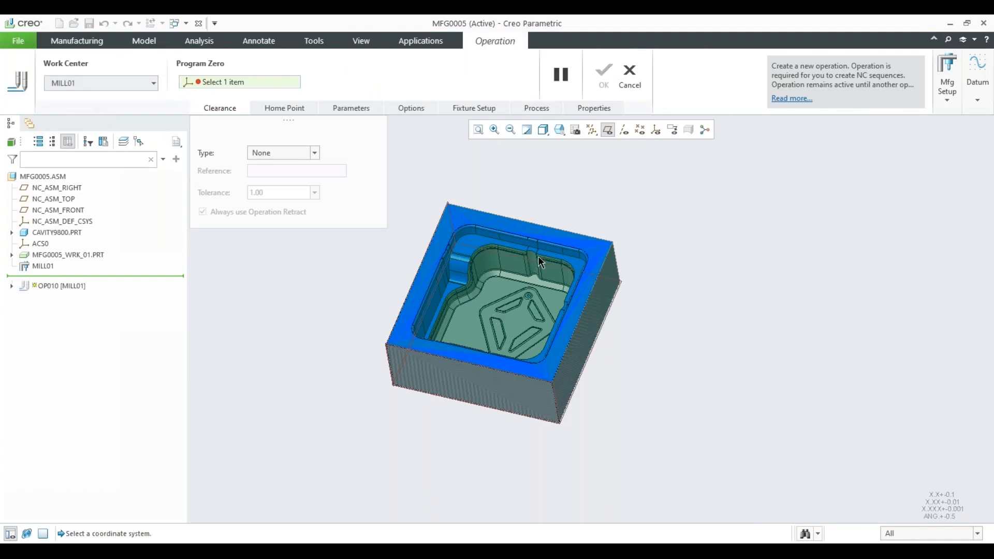
Display the coordinate systems and examine the origins and axis directions of NC_ASM_DEF_CSYS and ACS0 on the block.
{"action": "left_click", "coordinate": [656, 130]}
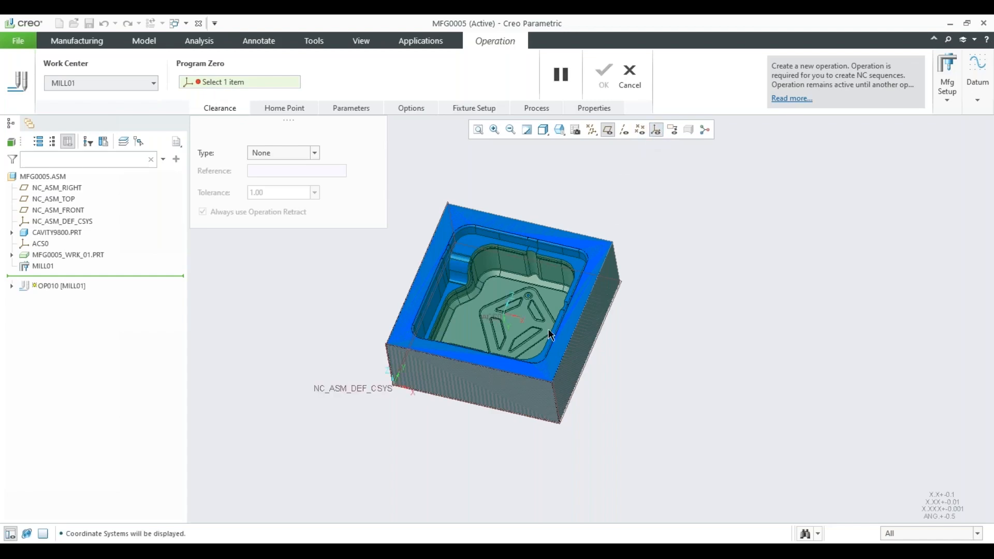
{"action": "scroll", "coordinate": [393, 403], "scroll_direction": "down", "scroll_amount": 3}
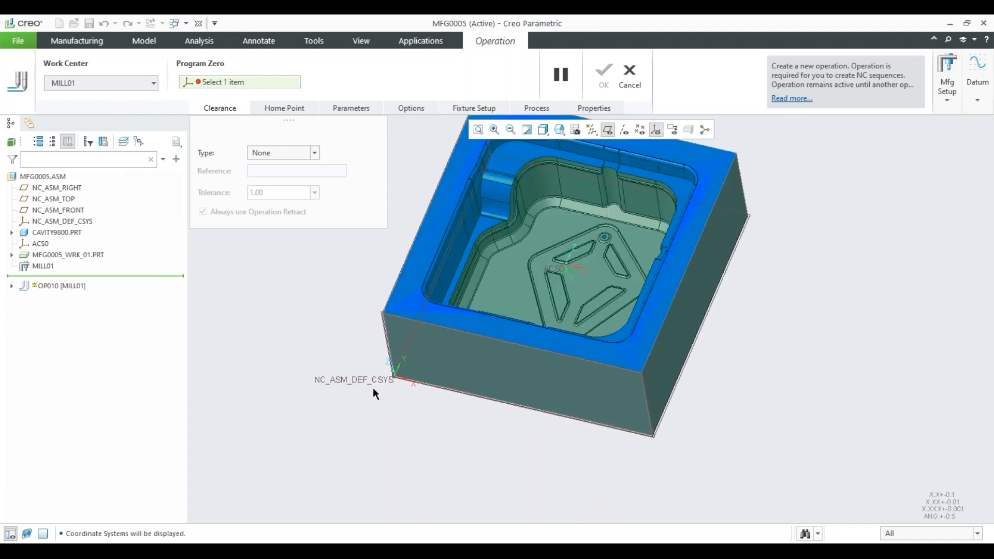
{"action": "mouse_move", "coordinate": [372, 380]}
{"action": "middle_mouse_down"}
{"action": "mouse_move", "coordinate": [518, 310]}
{"action": "mouse_move", "coordinate": [510, 256]}
{"action": "middle_mouse_up"}
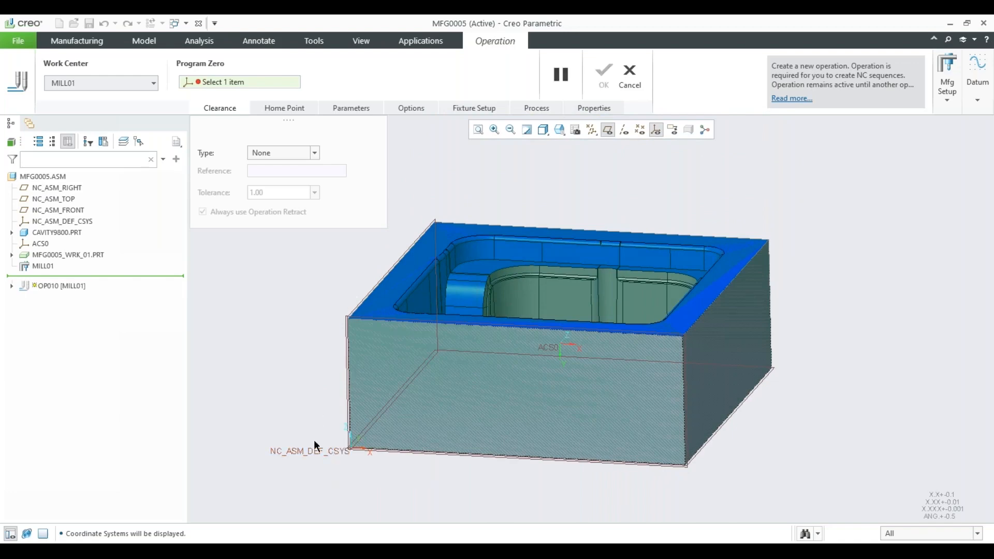
{"action": "mouse_move", "coordinate": [554, 437]}
{"action": "middle_mouse_down"}
{"action": "mouse_move", "coordinate": [459, 415]}
{"action": "mouse_move", "coordinate": [487, 430]}
{"action": "middle_mouse_up"}
{"action": "scroll", "coordinate": [464, 404], "scroll_direction": "down", "scroll_amount": 3}
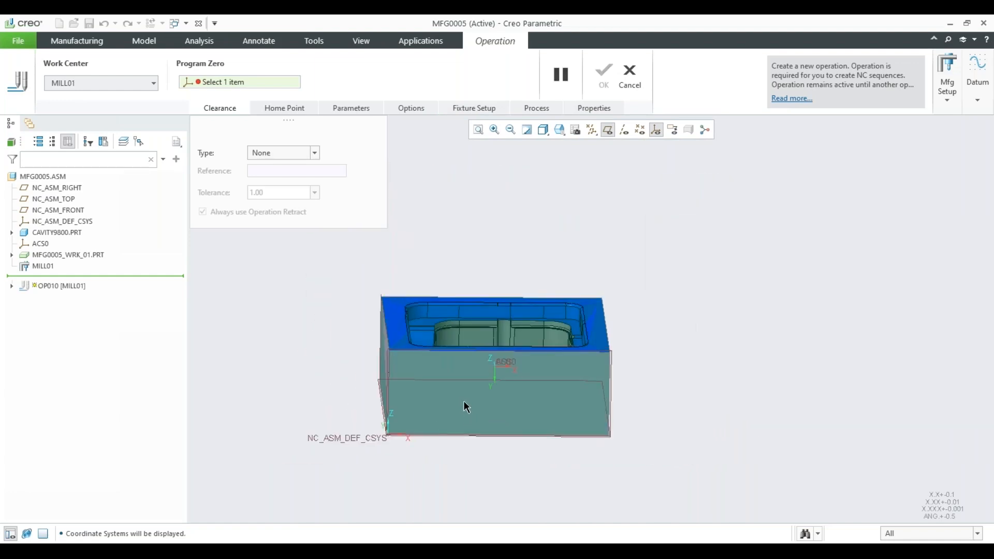
{"action": "middle_click_drag", "start_coordinate": [463, 402], "coordinate": [447, 417]}
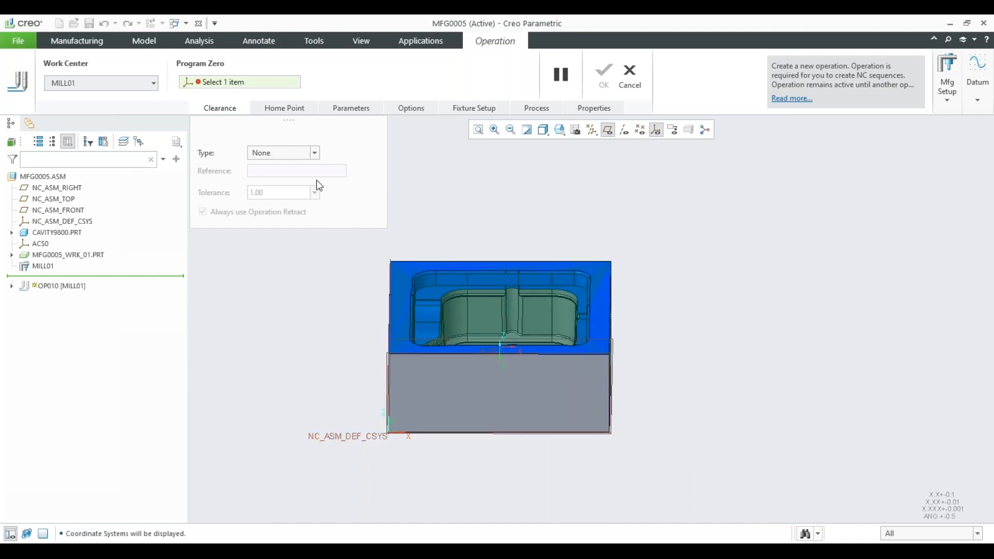
{"action": "middle_click_drag", "start_coordinate": [526, 265], "coordinate": [527, 305]}
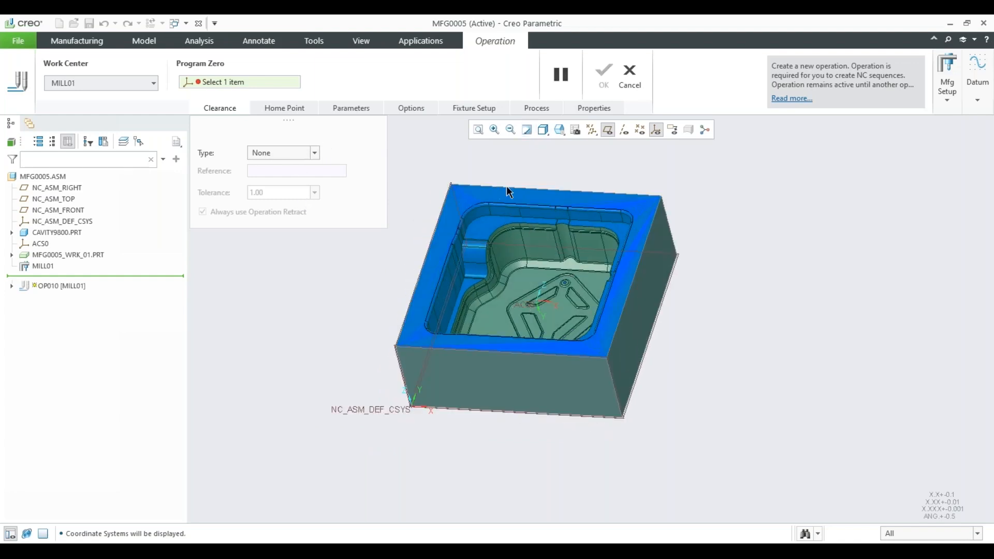
{"action": "scroll", "coordinate": [496, 249], "scroll_direction": "up", "scroll_amount": 2}
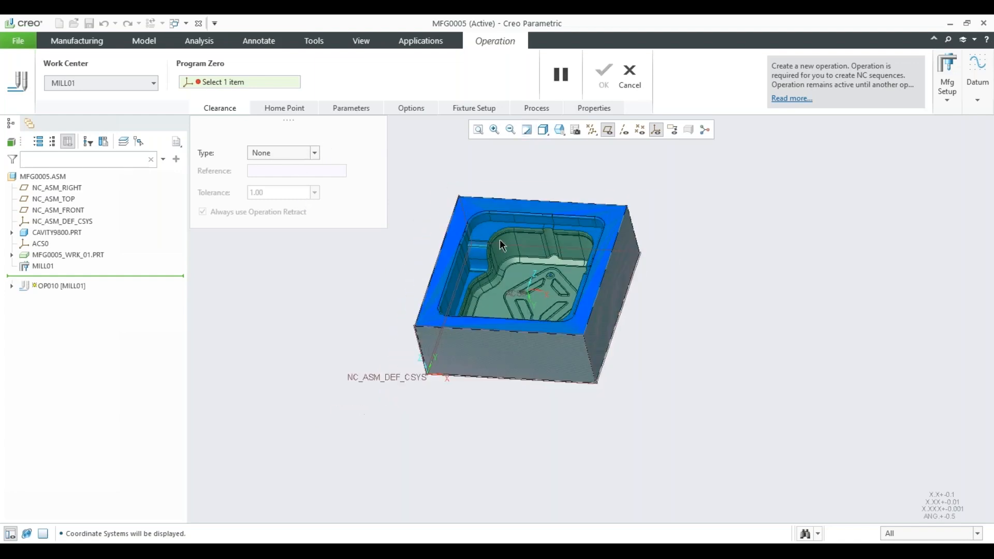
Start a datum coordinate system within the operation, with its origin on the cavity block's upper front-left corner vertex.
{"action": "left_click", "coordinate": [977, 104]}
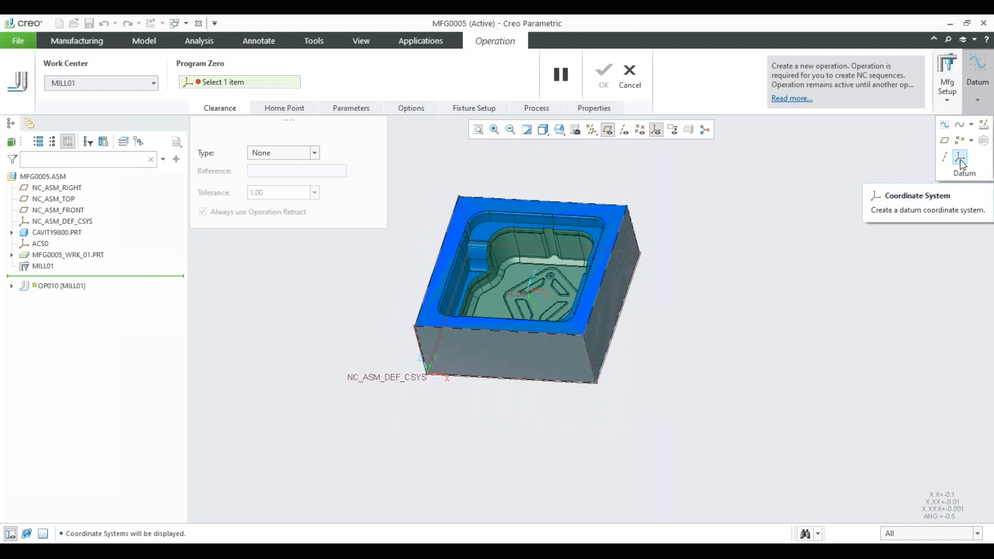
{"action": "left_click", "coordinate": [961, 160]}
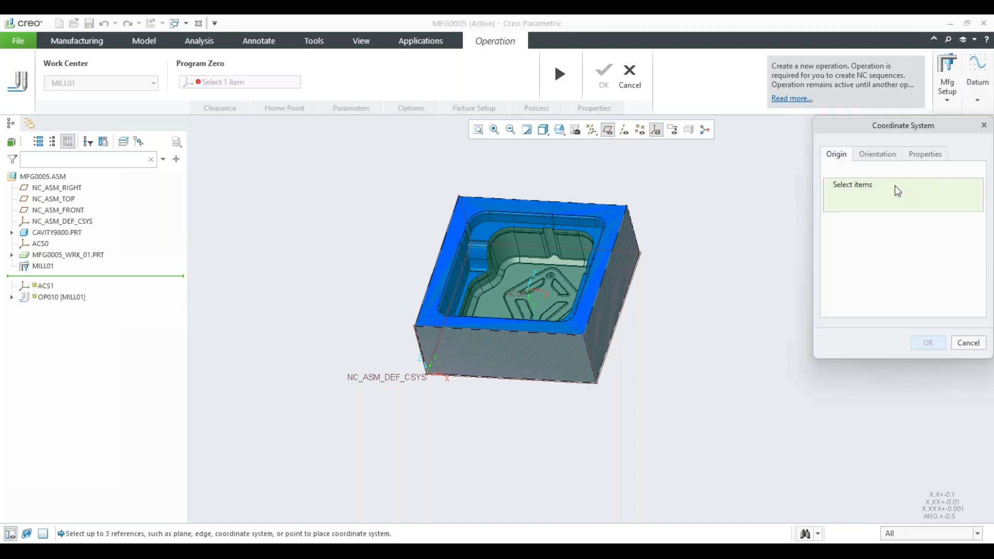
{"action": "scroll", "coordinate": [408, 344], "scroll_direction": "up", "scroll_amount": 5}
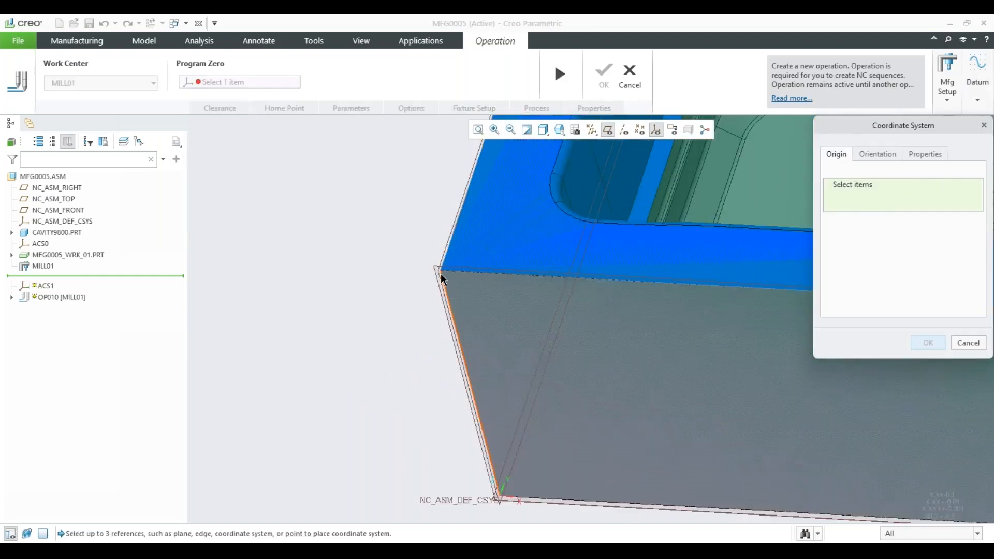
{"action": "left_click", "coordinate": [440, 271]}
{"action": "scroll", "coordinate": [440, 337], "scroll_direction": "down", "scroll_amount": 5}
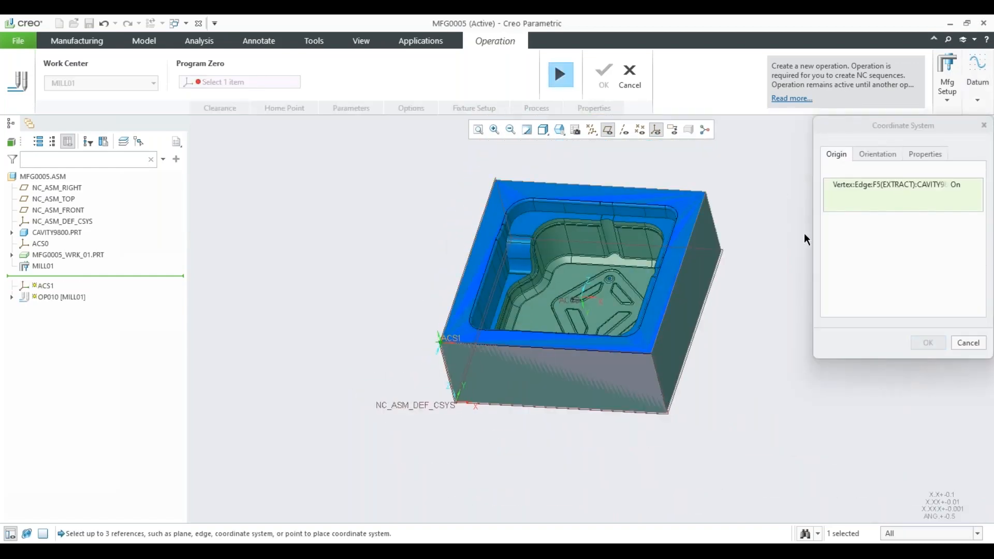
Orient the new coordinate system's Z axis by the top surface of the cavity block.
{"action": "left_click", "coordinate": [870, 162]}
{"action": "left_click", "coordinate": [901, 217]}
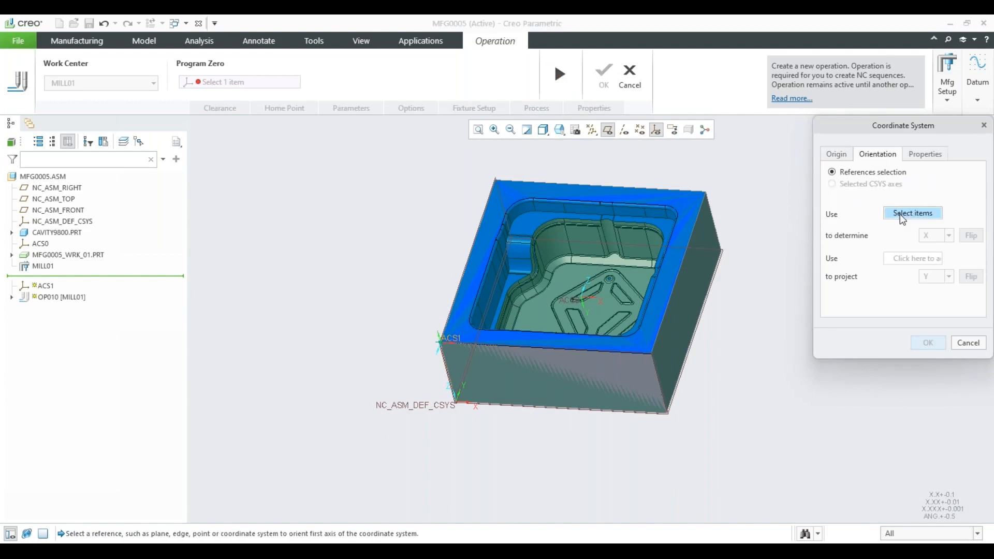
{"action": "left_click", "coordinate": [475, 286]}
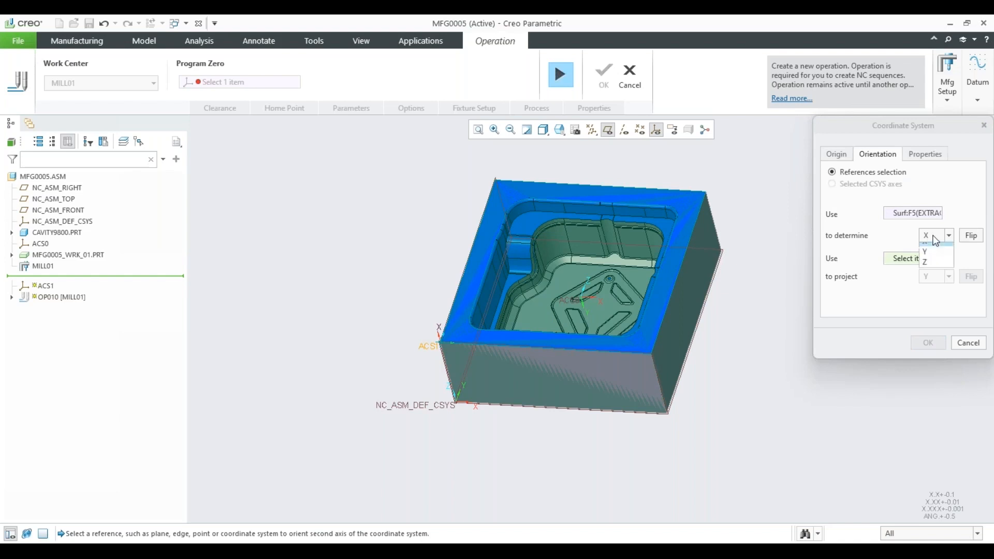
{"action": "left_click", "coordinate": [929, 263]}
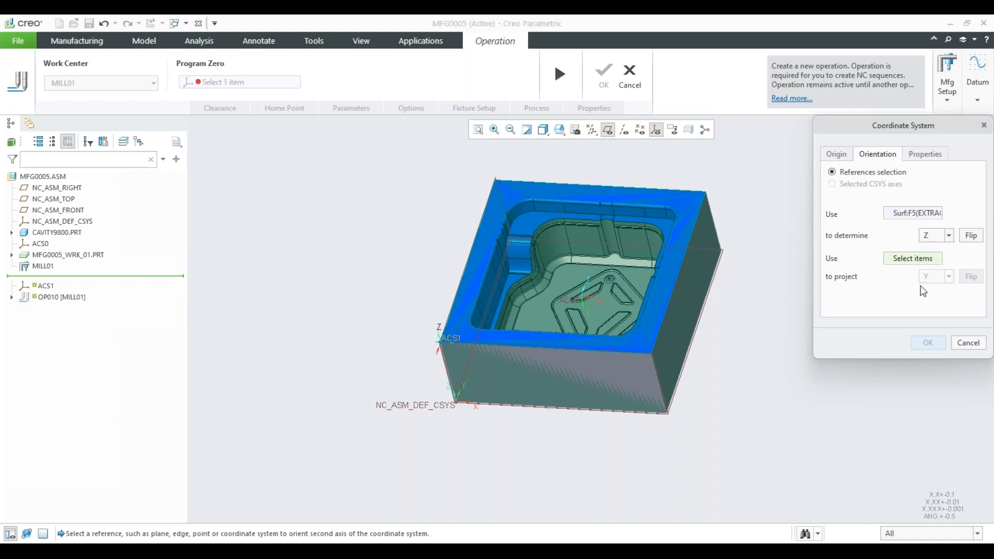
Project the coordinate system's X axis along the block's top front edge and flip it to point along the block.
{"action": "left_click", "coordinate": [531, 345]}
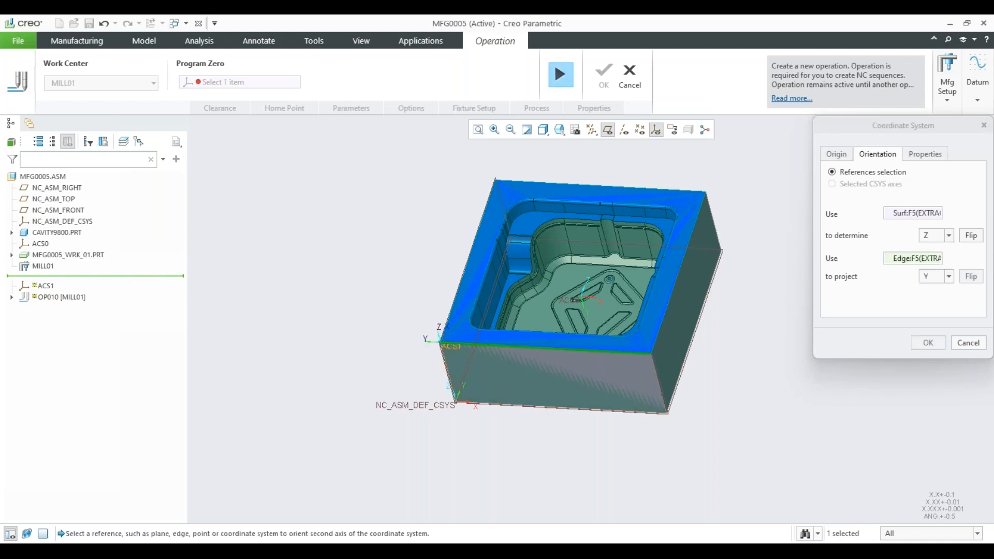
{"action": "left_click", "coordinate": [949, 278]}
{"action": "left_click", "coordinate": [940, 292]}
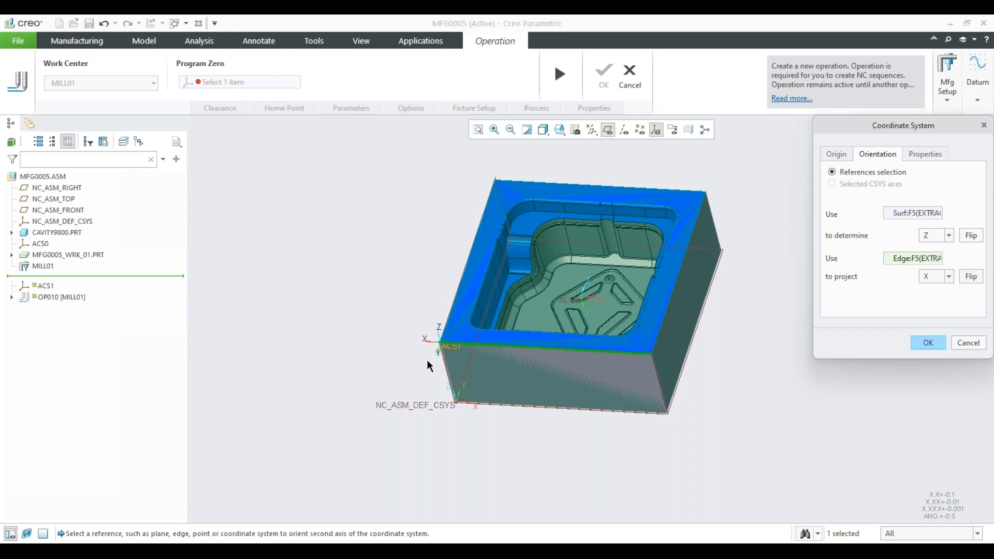
{"action": "scroll", "coordinate": [411, 342], "scroll_direction": "down", "scroll_amount": 5}
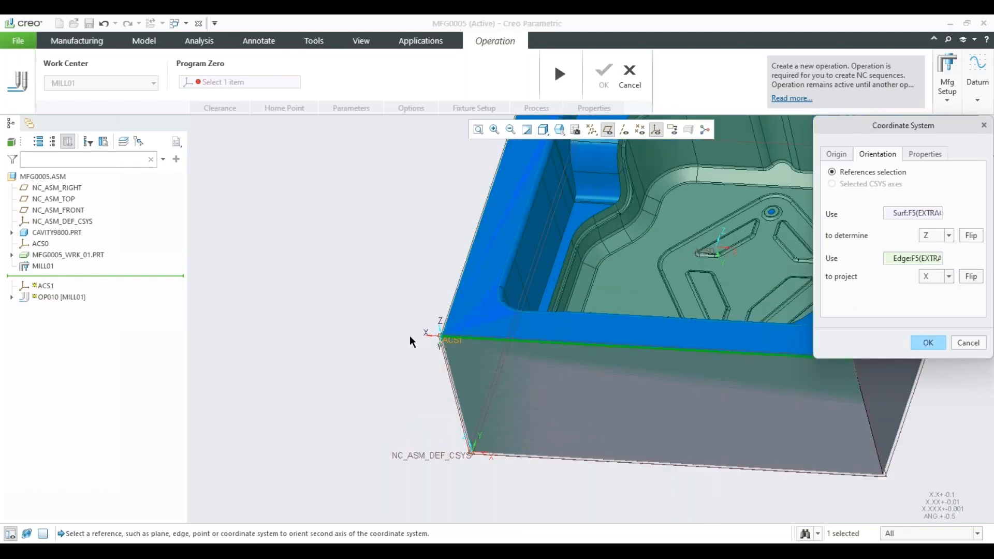
{"action": "left_click", "coordinate": [970, 277]}
{"action": "middle_click_drag", "start_coordinate": [430, 328], "coordinate": [409, 352]}
Name the new coordinate system G54, create it, and resume the operation with it as program zero.
{"action": "left_click", "coordinate": [925, 153]}
{"action": "double_click", "coordinate": [890, 177]}
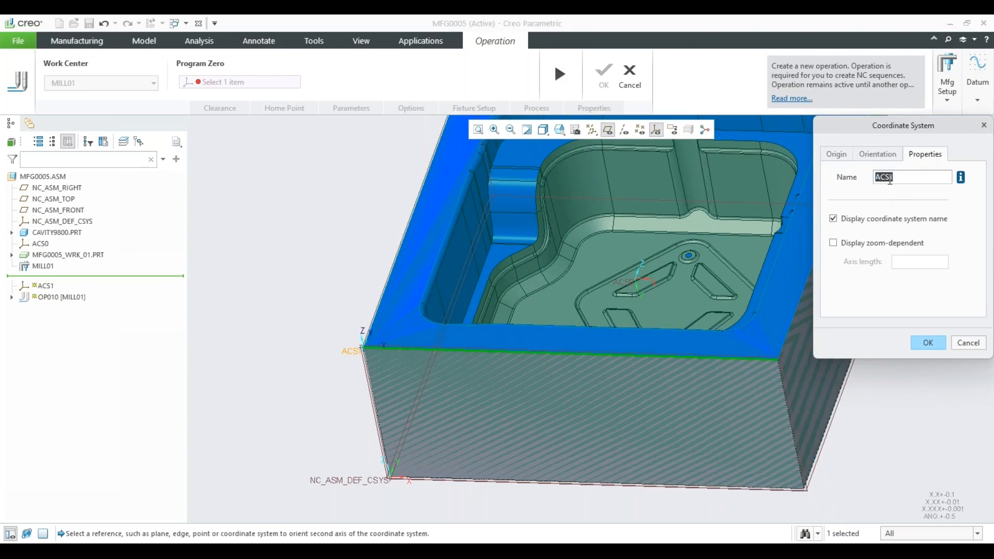
{"action": "type", "text": "g"}
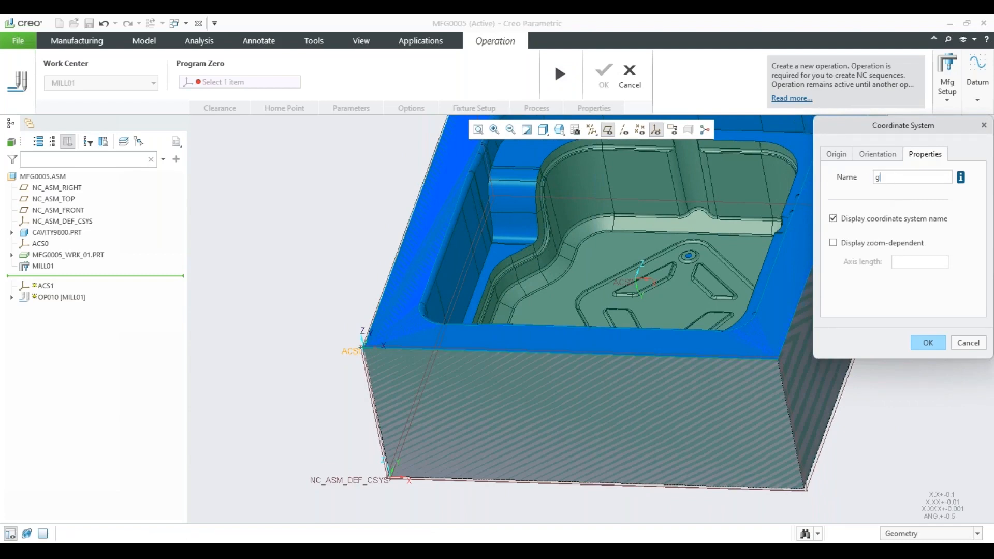
{"action": "type", "text": "G54"}
{"action": "left_click", "coordinate": [927, 342]}
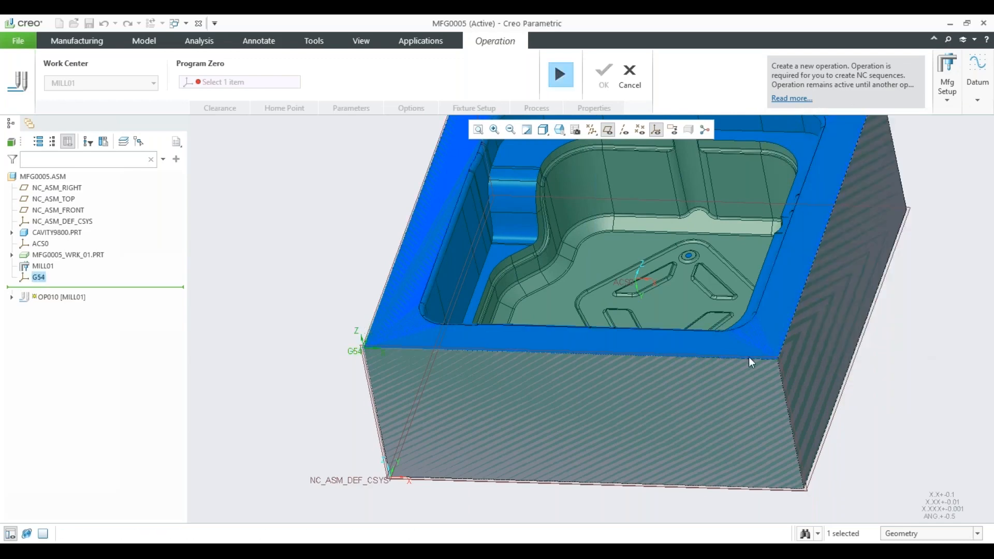
{"action": "scroll", "coordinate": [415, 364], "scroll_direction": "down", "scroll_amount": 3}
{"action": "scroll", "coordinate": [415, 364], "scroll_direction": "down", "scroll_amount": 2}
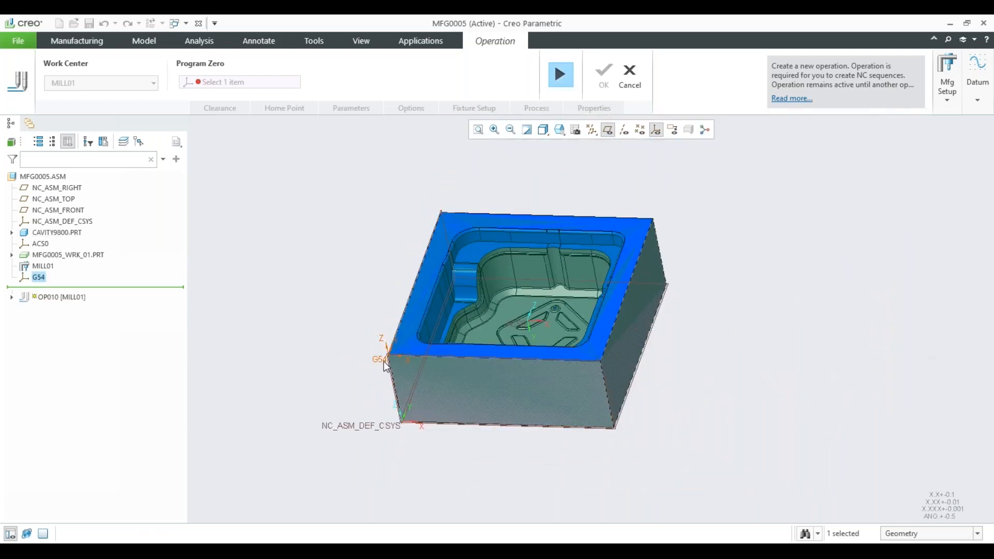
{"action": "left_click", "coordinate": [561, 78]}
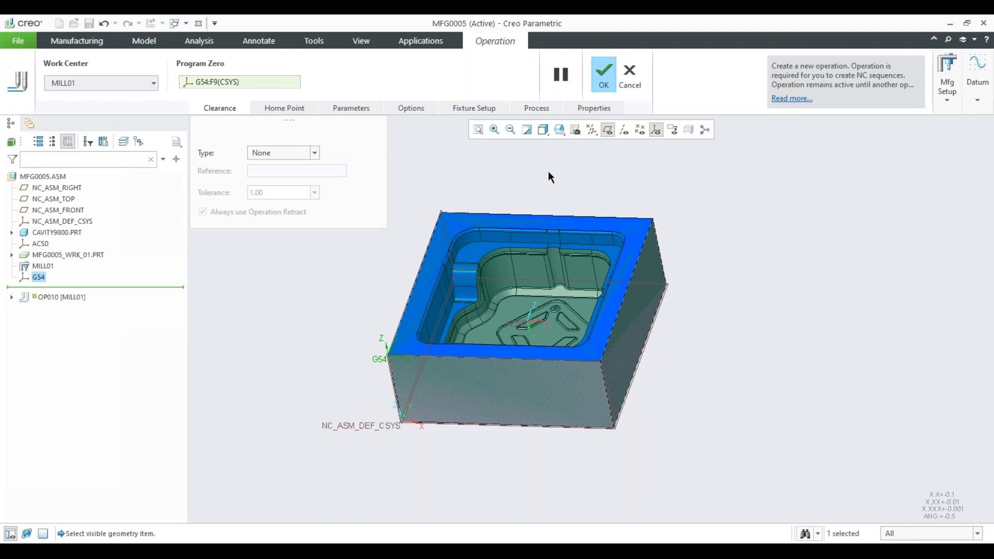
{"action": "middle_click_drag", "start_coordinate": [545, 186], "coordinate": [546, 194], "text": "shift"}
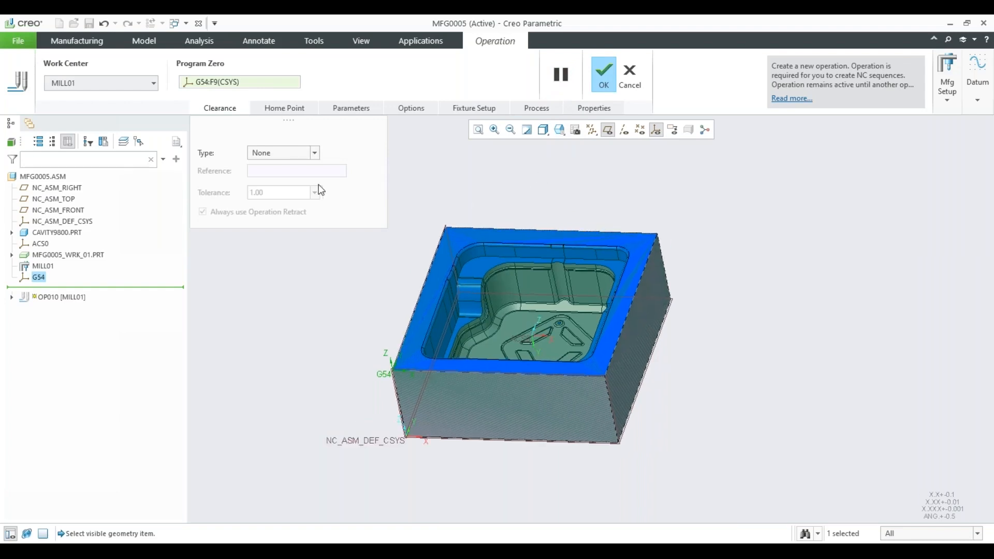
{"action": "left_click", "coordinate": [314, 153]}
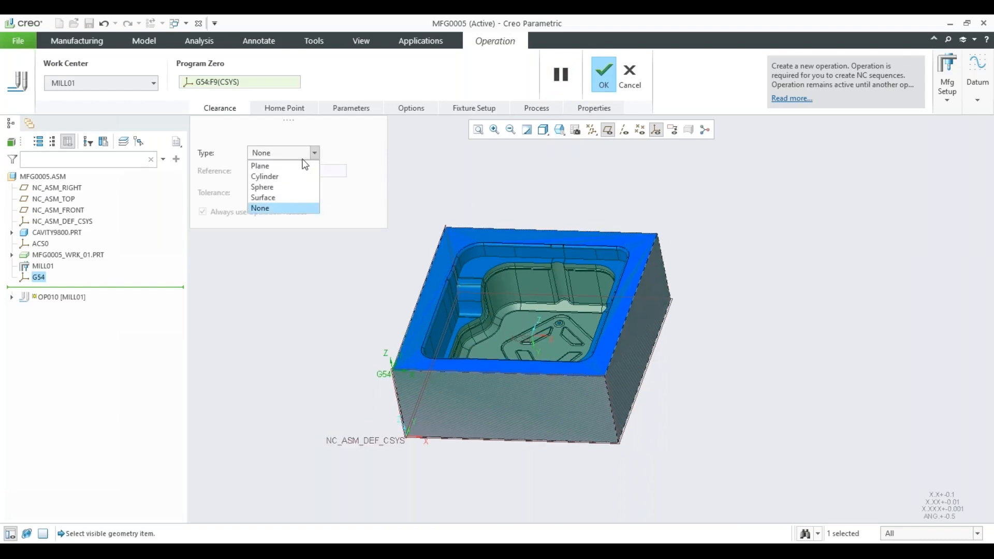
{"action": "left_click", "coordinate": [409, 159]}
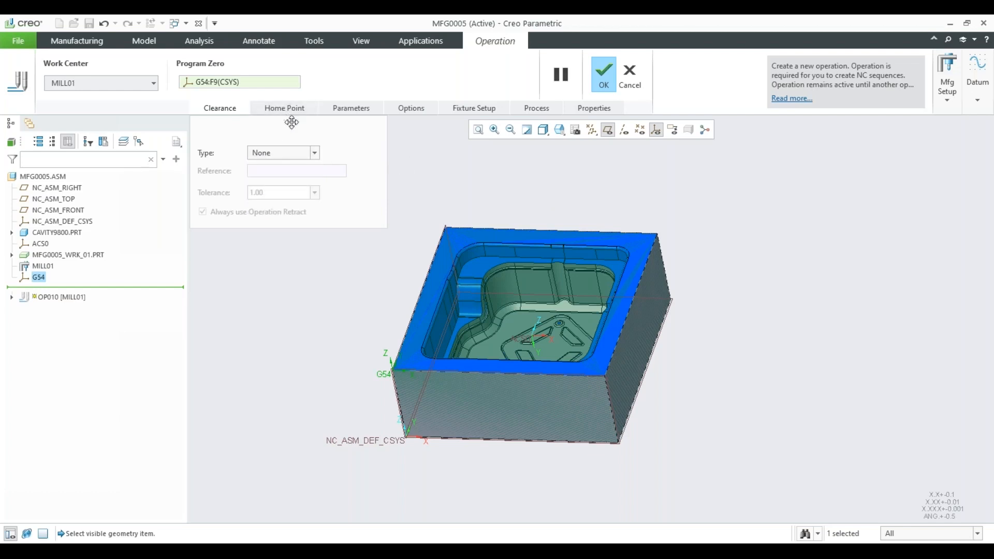
Add the vise assembly dl800.asm as a fixture component in the operation's fixture setup.
{"action": "left_click", "coordinate": [471, 108]}
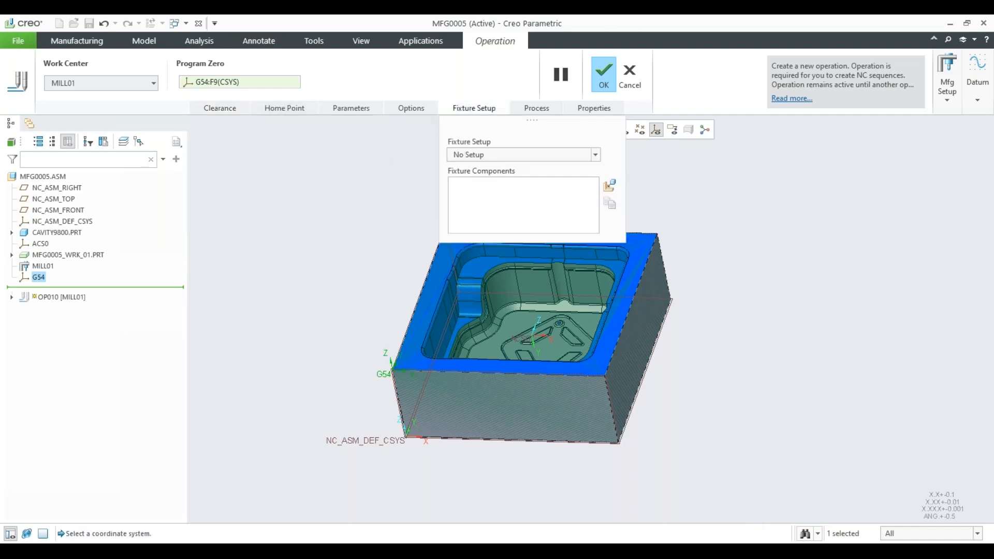
{"action": "left_click", "coordinate": [596, 155]}
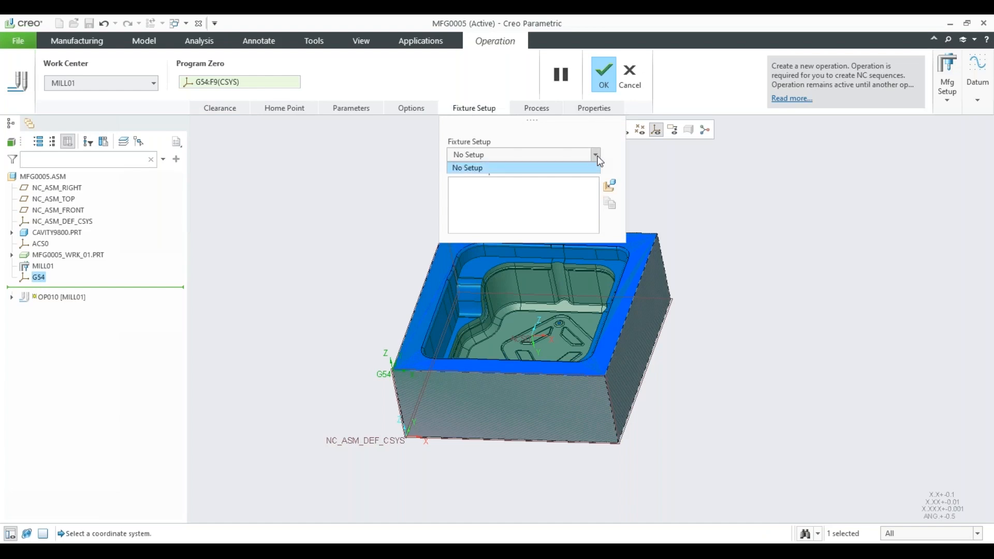
{"action": "left_click", "coordinate": [592, 168]}
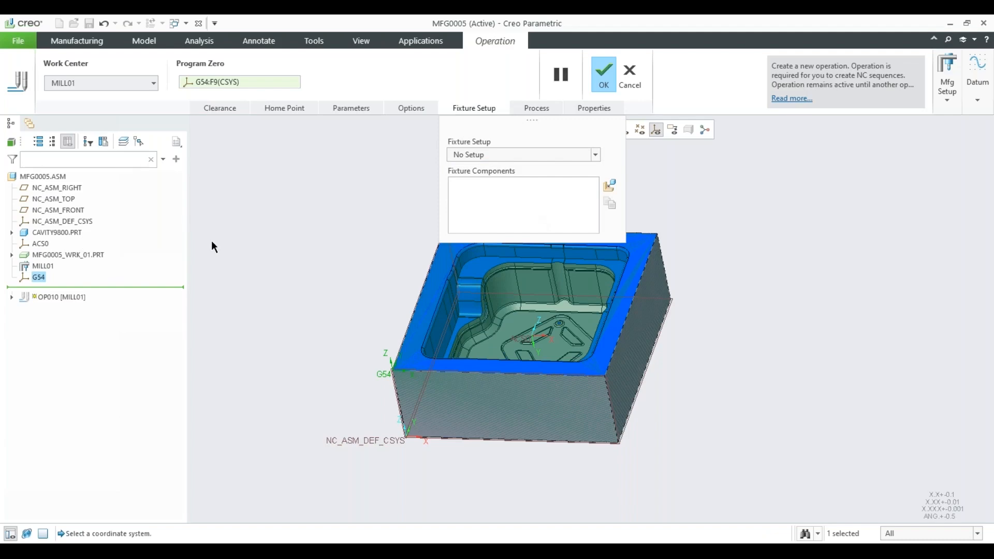
{"action": "left_click", "coordinate": [610, 185]}
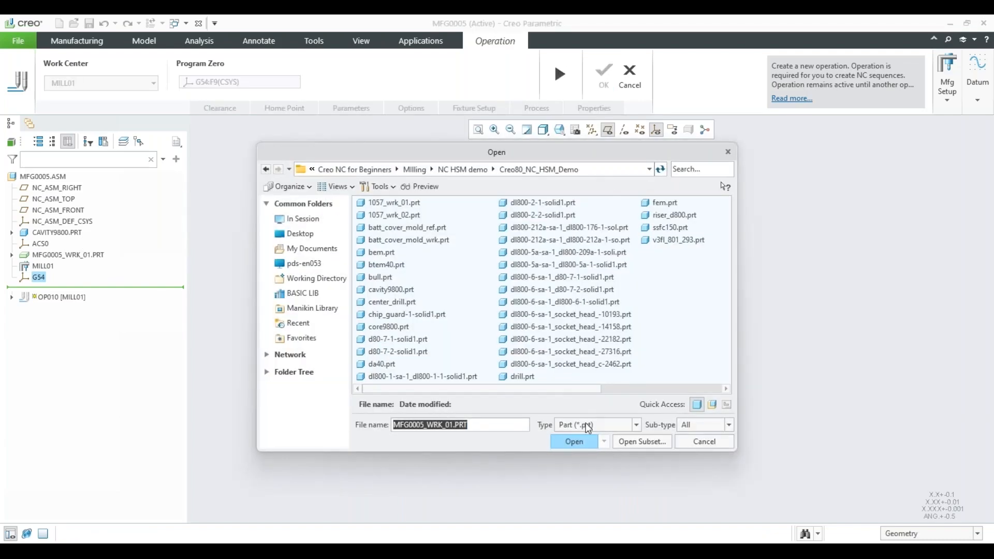
{"action": "left_click", "coordinate": [588, 424]}
{"action": "left_click", "coordinate": [584, 201]}
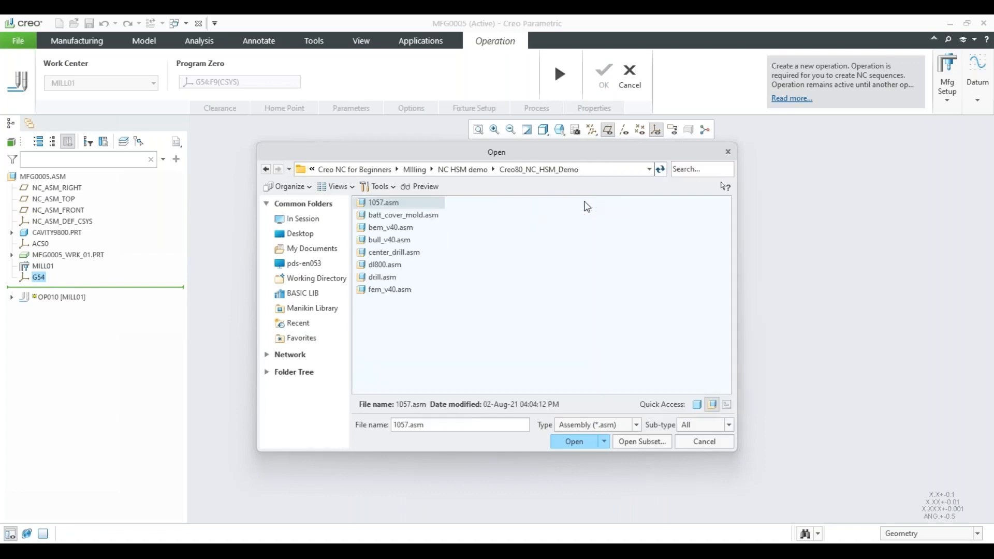
{"action": "left_click", "coordinate": [378, 265]}
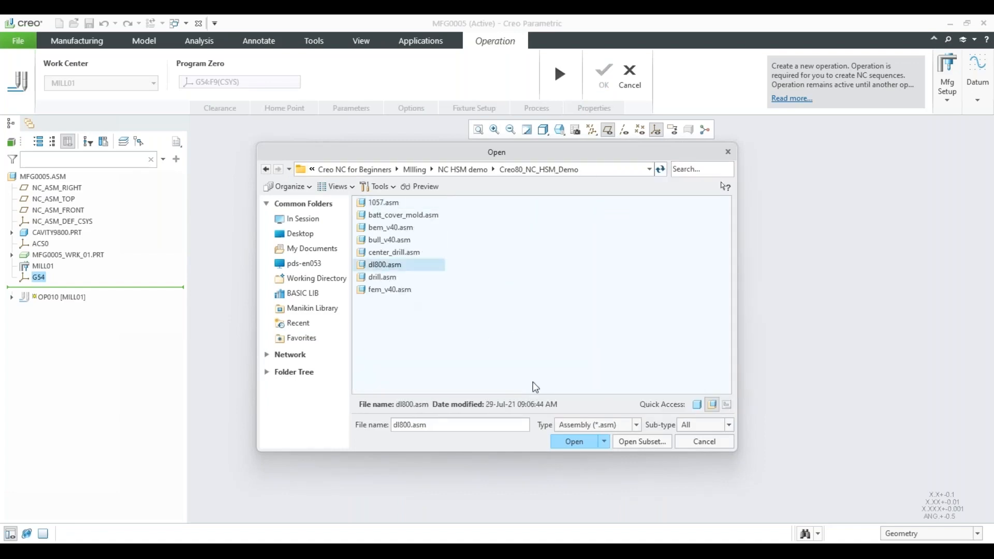
{"action": "left_click", "coordinate": [574, 441]}
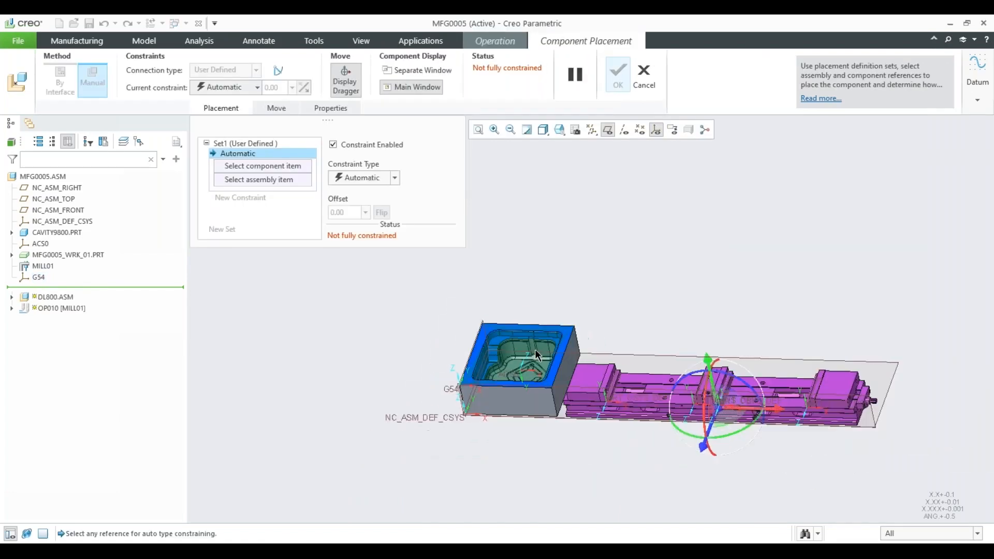
Constrain the inner clamping face of the vise's end jaw Coincident with the cavity block's left side face.
{"action": "middle_click_drag", "start_coordinate": [474, 351], "coordinate": [527, 405]}
{"action": "scroll", "coordinate": [518, 396], "scroll_direction": "up", "scroll_amount": 2}
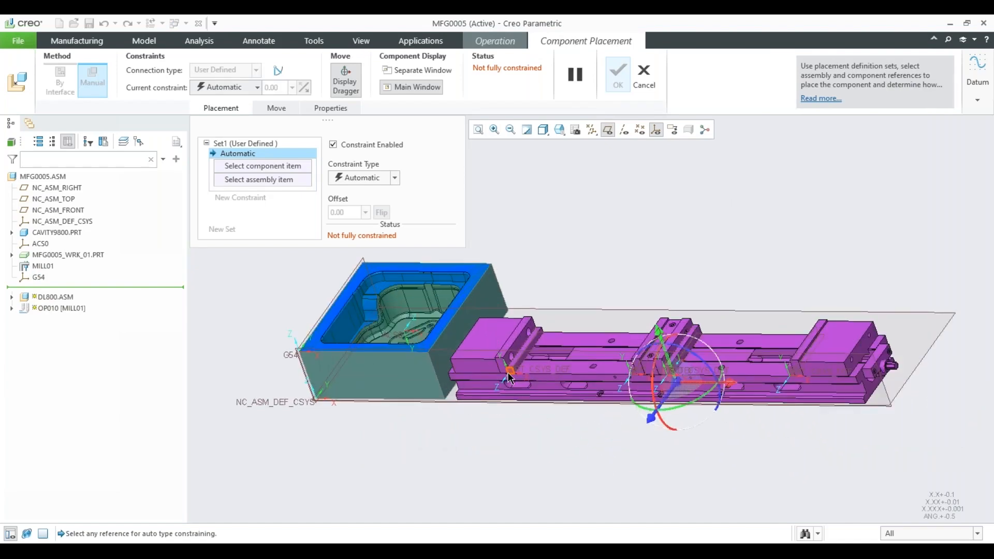
{"action": "scroll", "coordinate": [509, 379], "scroll_direction": "up", "scroll_amount": 2}
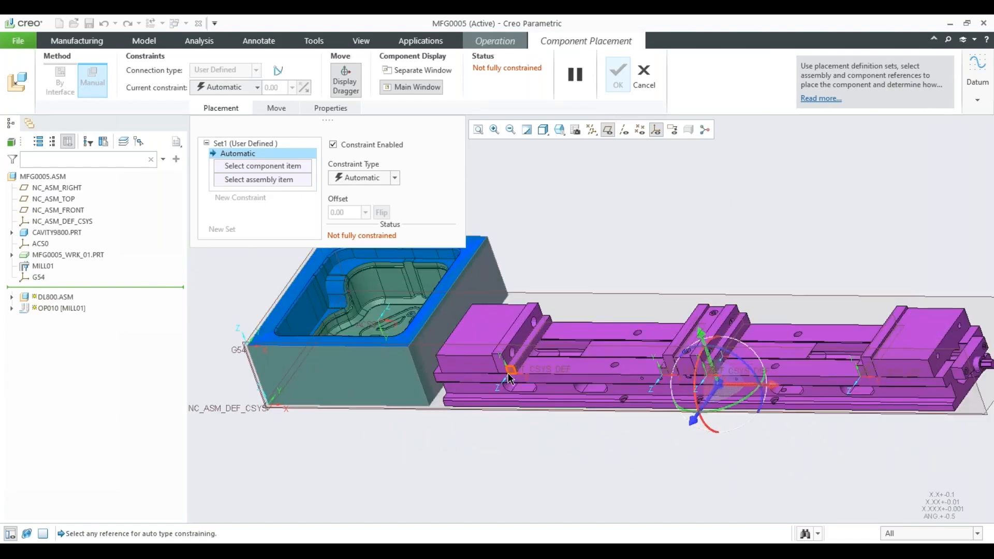
{"action": "left_click", "coordinate": [522, 343]}
{"action": "middle_click_drag", "start_coordinate": [522, 343], "coordinate": [565, 320]}
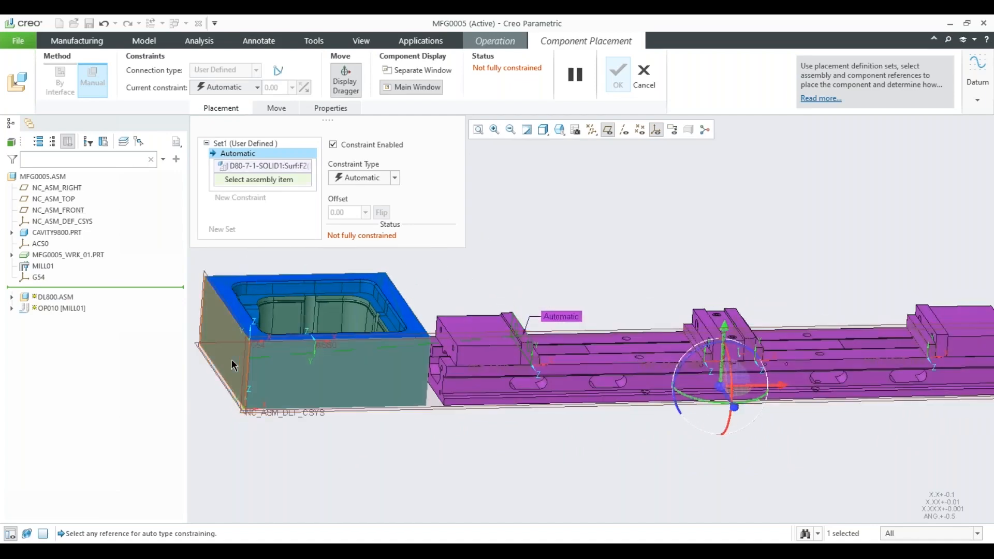
{"action": "left_click", "coordinate": [380, 376]}
{"action": "middle_click_drag", "start_coordinate": [381, 377], "coordinate": [382, 393]}
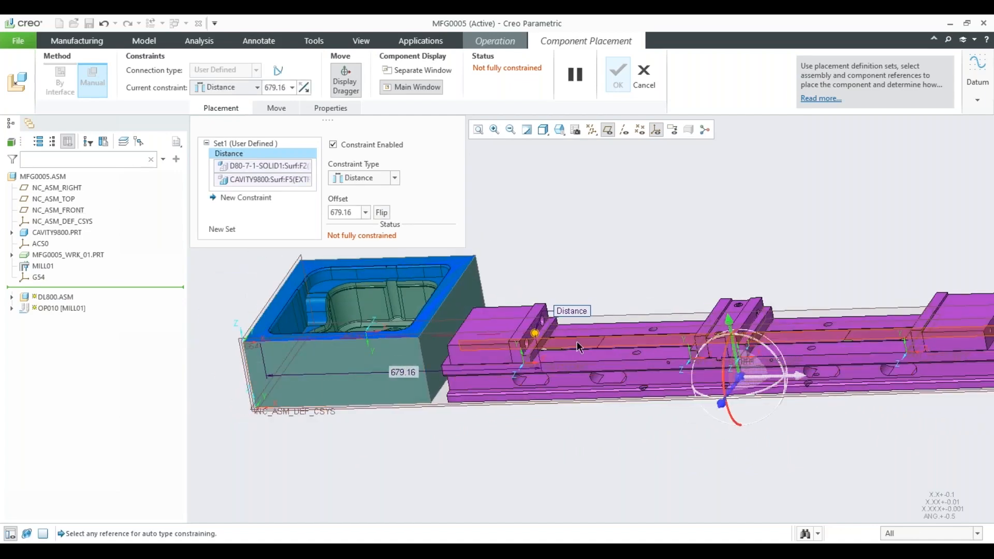
{"action": "left_click", "coordinate": [369, 180]}
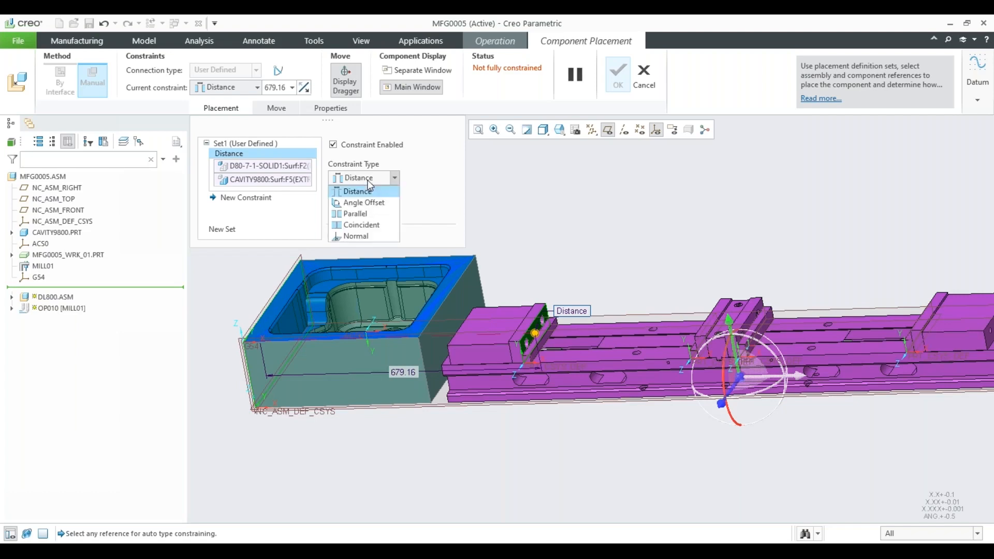
{"action": "left_click", "coordinate": [362, 224]}
Constrain the top face of the riser beside the end jaw Coincident with the cavity block's bottom face.
{"action": "middle_click_drag", "start_coordinate": [533, 337], "coordinate": [546, 345]}
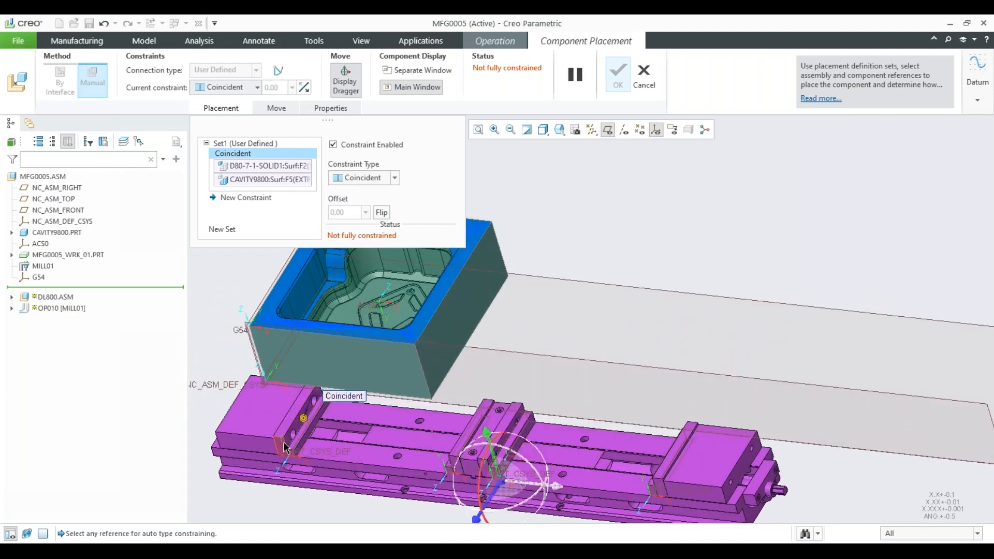
{"action": "scroll", "coordinate": [439, 356], "scroll_direction": "up", "scroll_amount": 5}
{"action": "scroll", "coordinate": [409, 363], "scroll_direction": "up", "scroll_amount": 2}
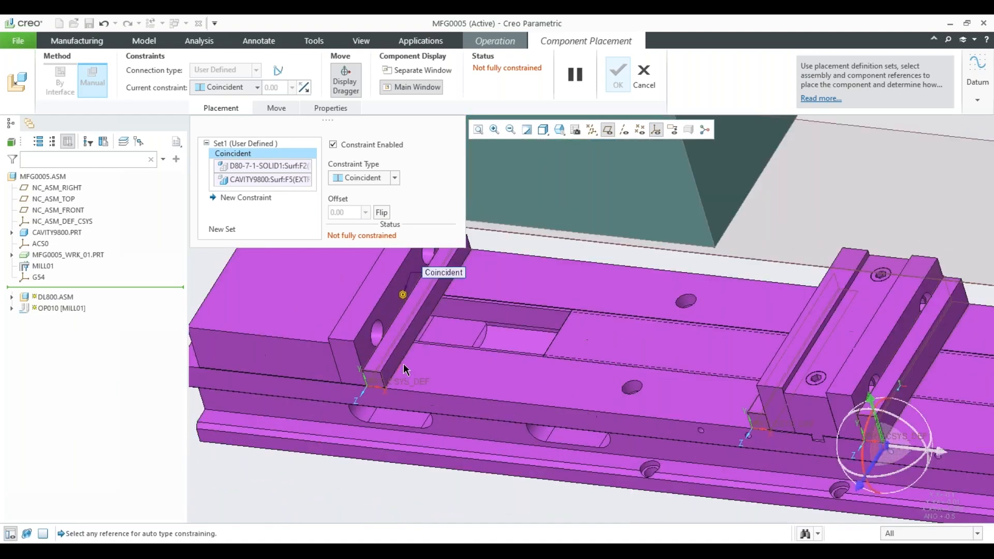
{"action": "scroll", "coordinate": [386, 352], "scroll_direction": "up", "scroll_amount": 3}
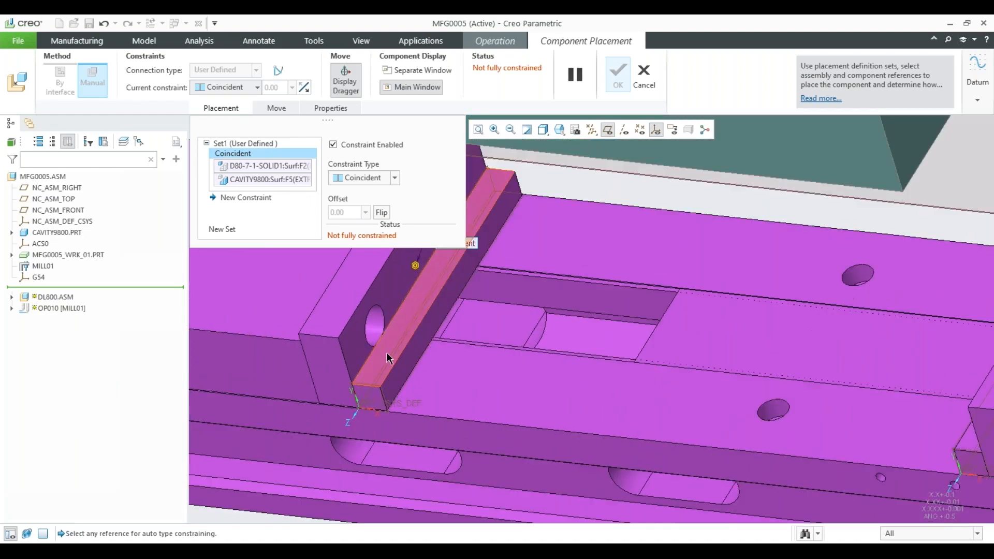
{"action": "left_click", "coordinate": [387, 352]}
{"action": "scroll", "coordinate": [452, 411], "scroll_direction": "down", "scroll_amount": 6}
{"action": "middle_click_drag", "start_coordinate": [544, 327], "coordinate": [558, 241]}
{"action": "left_click", "coordinate": [557, 235]}
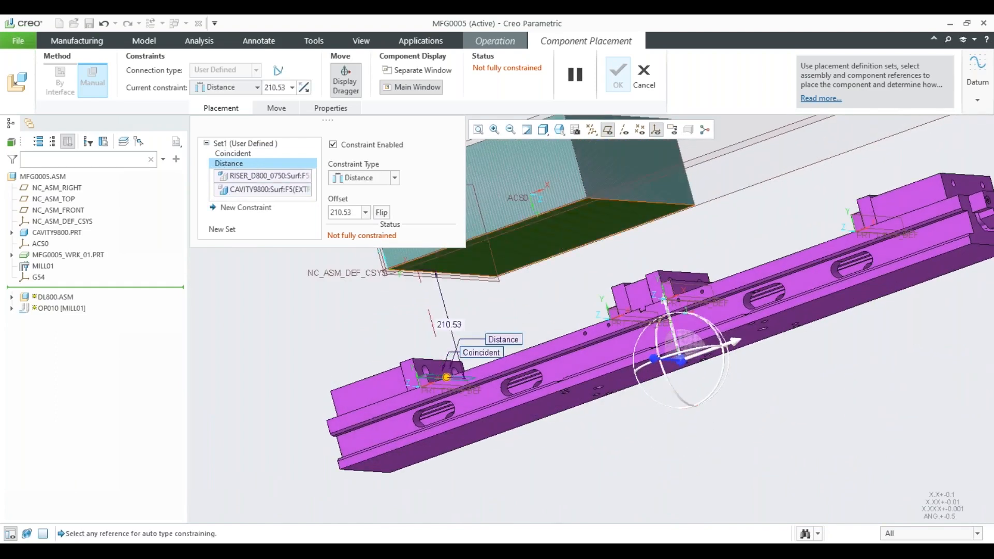
{"action": "left_click", "coordinate": [358, 179]}
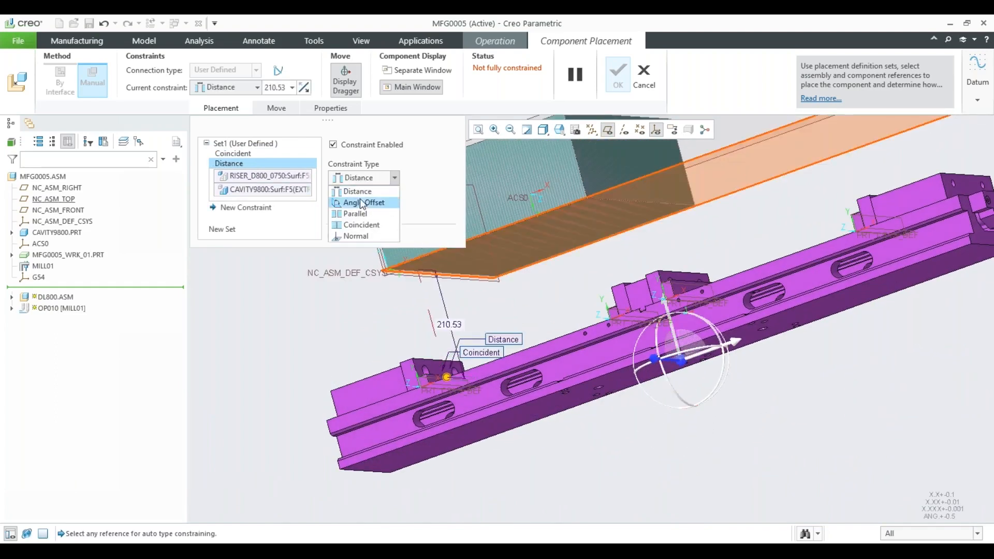
{"action": "left_click", "coordinate": [361, 224]}
Constrain the end jaw's narrow side face to the cavity block's front face, using the Distance constraint type.
{"action": "middle_click_drag", "start_coordinate": [518, 293], "coordinate": [761, 477]}
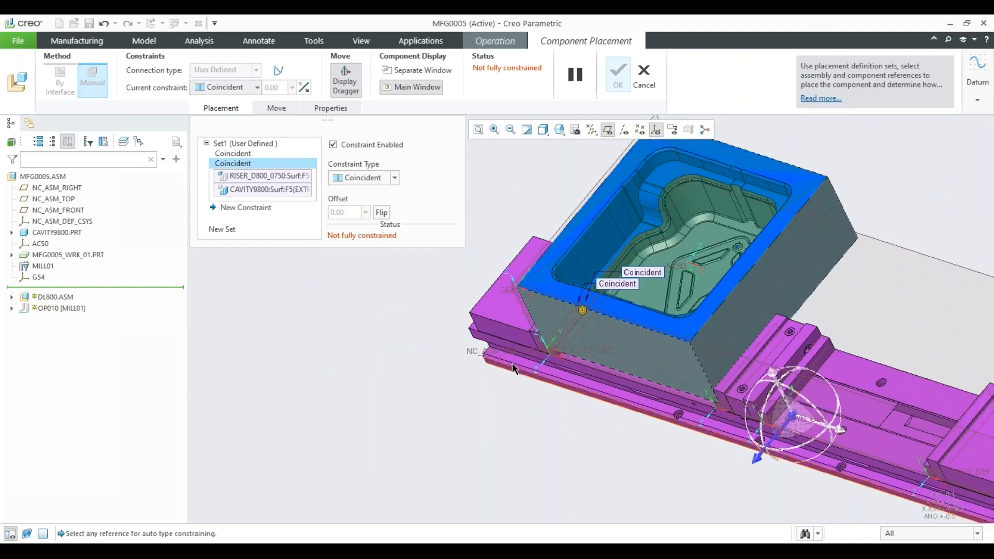
{"action": "scroll", "coordinate": [523, 349], "scroll_direction": "down", "scroll_amount": 3}
{"action": "scroll", "coordinate": [555, 343], "scroll_direction": "down", "scroll_amount": 3}
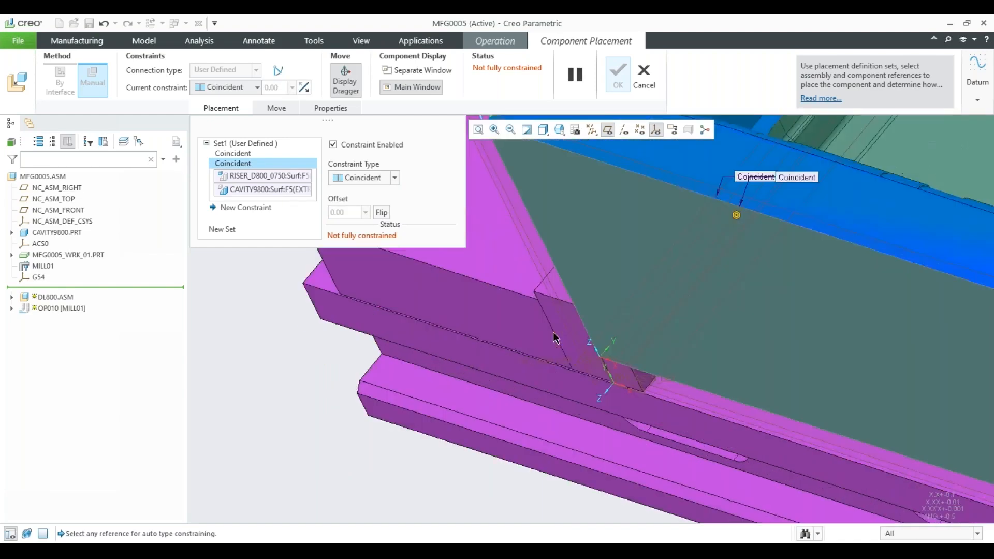
{"action": "left_click", "coordinate": [565, 334]}
{"action": "left_click", "coordinate": [611, 255]}
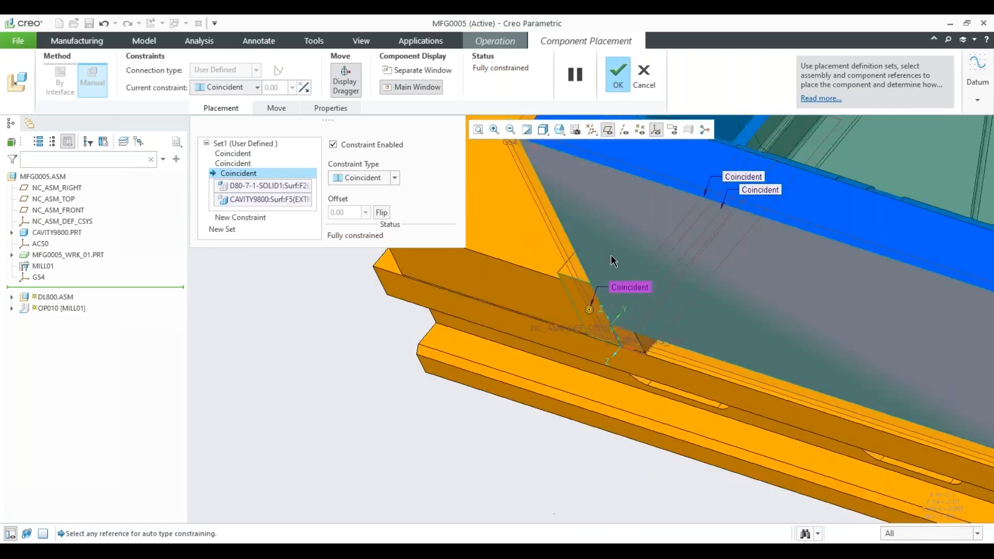
{"action": "scroll", "coordinate": [611, 255], "scroll_direction": "up", "scroll_amount": 3}
{"action": "left_click", "coordinate": [397, 178]}
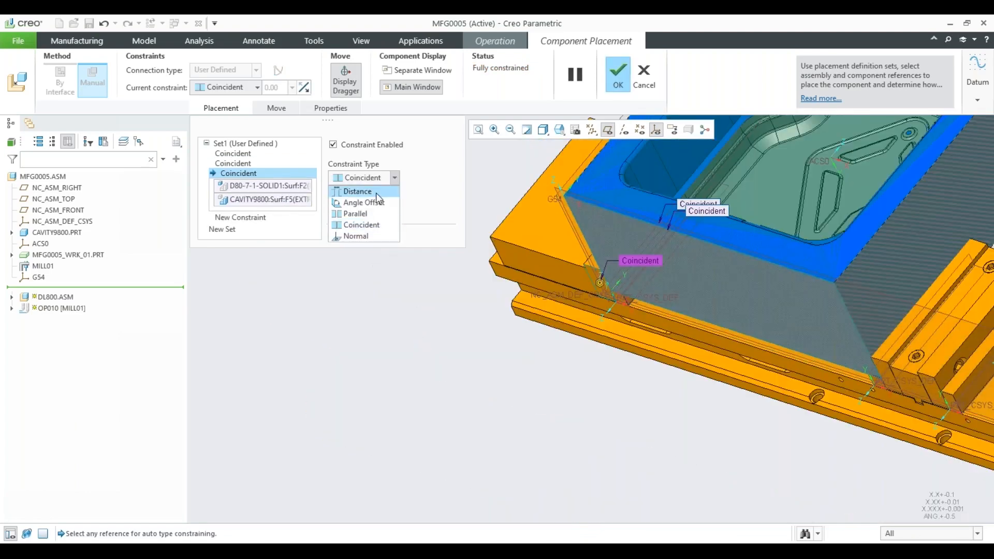
{"action": "left_click", "coordinate": [357, 191]}
Shift the vise relative to the block's front face to an offset of about 136.7 and accept the component placement.
{"action": "left_click_drag", "start_coordinate": [593, 299], "coordinate": [616, 264]}
{"action": "scroll", "coordinate": [495, 364], "scroll_direction": "up", "scroll_amount": 4}
{"action": "scroll", "coordinate": [497, 364], "scroll_direction": "up", "scroll_amount": 3}
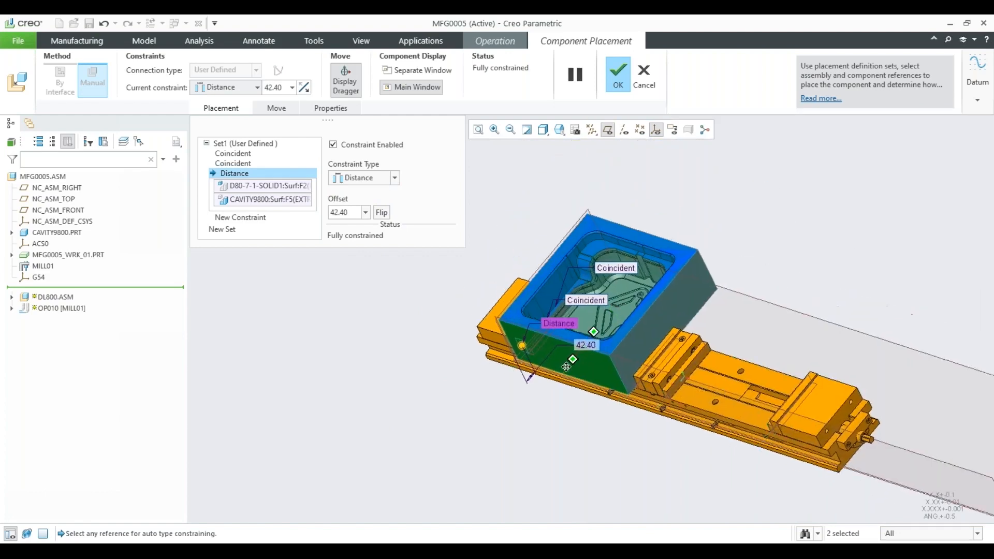
{"action": "left_click_drag", "start_coordinate": [498, 389], "coordinate": [502, 380]}
{"action": "mouse_move", "coordinate": [503, 384]}
{"action": "middle_mouse_down"}
{"action": "mouse_move", "coordinate": [655, 386]}
{"action": "mouse_move", "coordinate": [495, 399]}
{"action": "middle_mouse_up"}
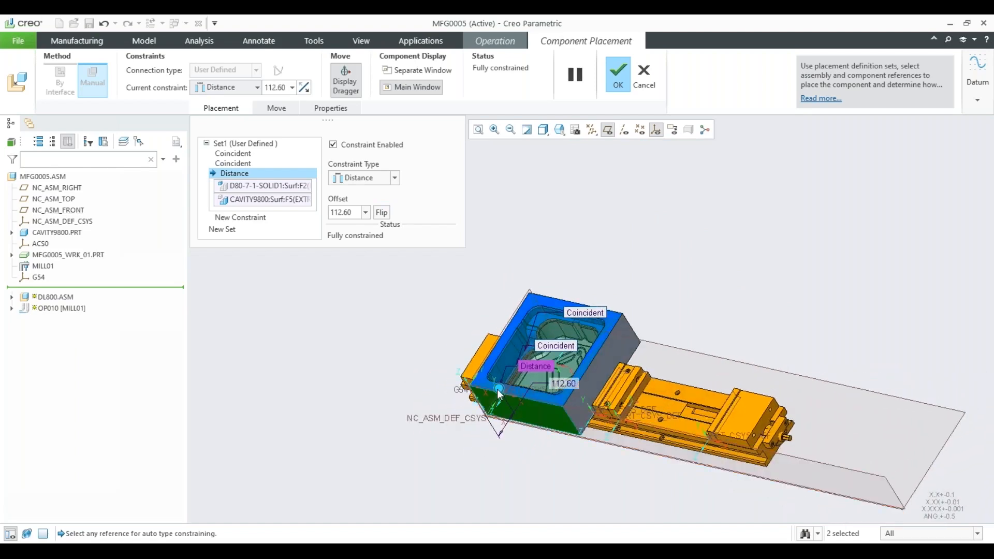
{"action": "left_click_drag", "start_coordinate": [498, 394], "coordinate": [502, 383]}
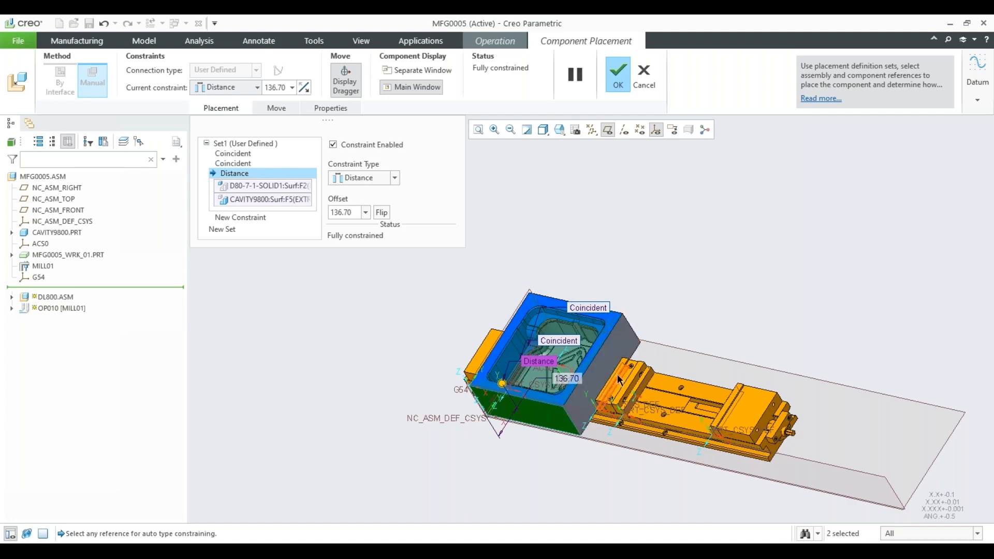
{"action": "middle_click_drag", "start_coordinate": [642, 331], "coordinate": [619, 374]}
{"action": "scroll", "coordinate": [605, 364], "scroll_direction": "down", "scroll_amount": 4}
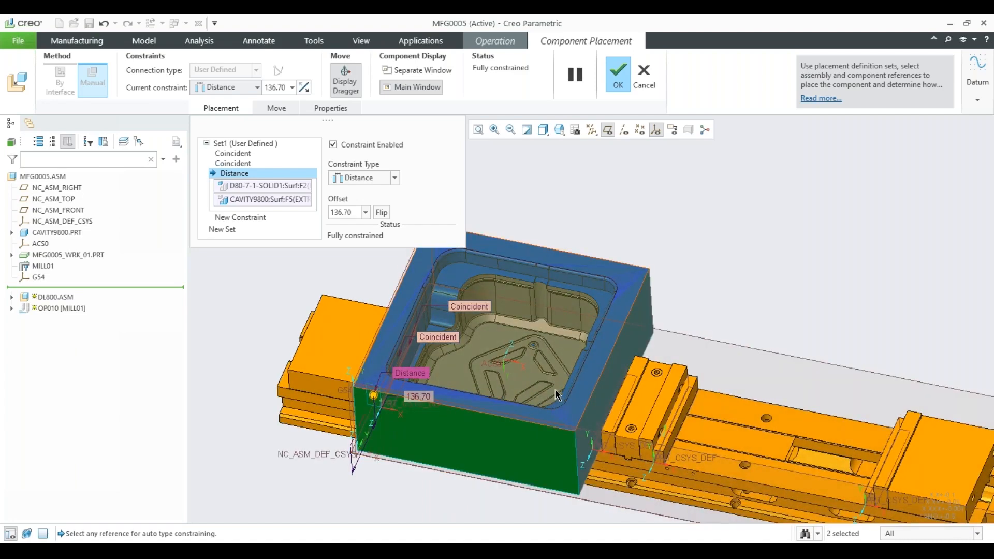
{"action": "scroll", "coordinate": [542, 402], "scroll_direction": "up", "scroll_amount": 3}
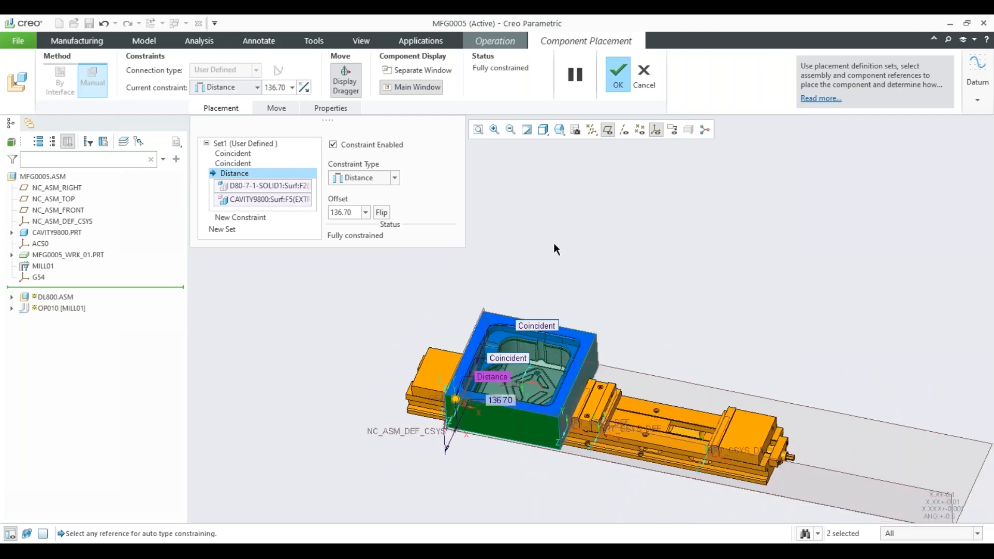
{"action": "left_click", "coordinate": [617, 81]}
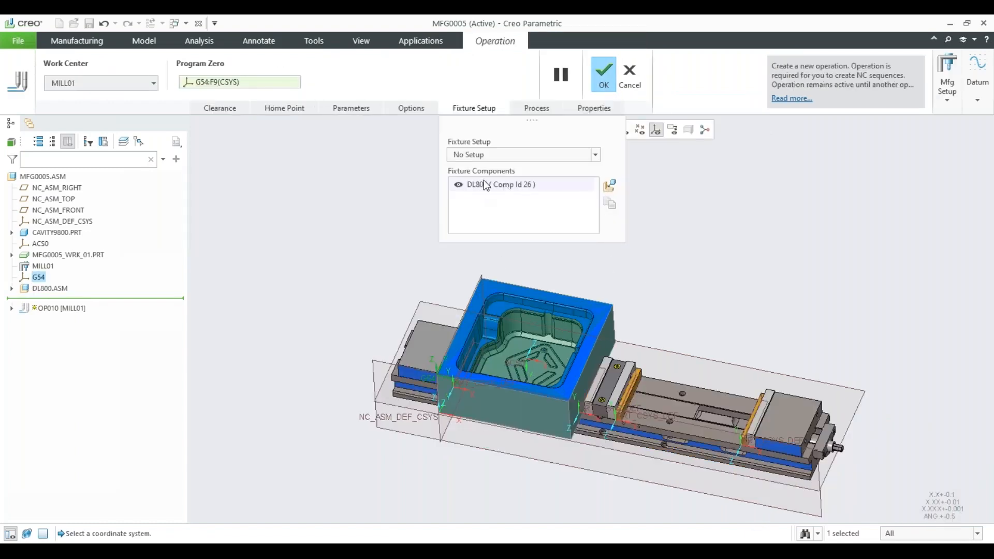
Accept the OP010 operation with the DL800 vise as its fixture component and clear the selection.
{"action": "middle_click_drag", "start_coordinate": [623, 282], "coordinate": [566, 294], "text": "shift"}
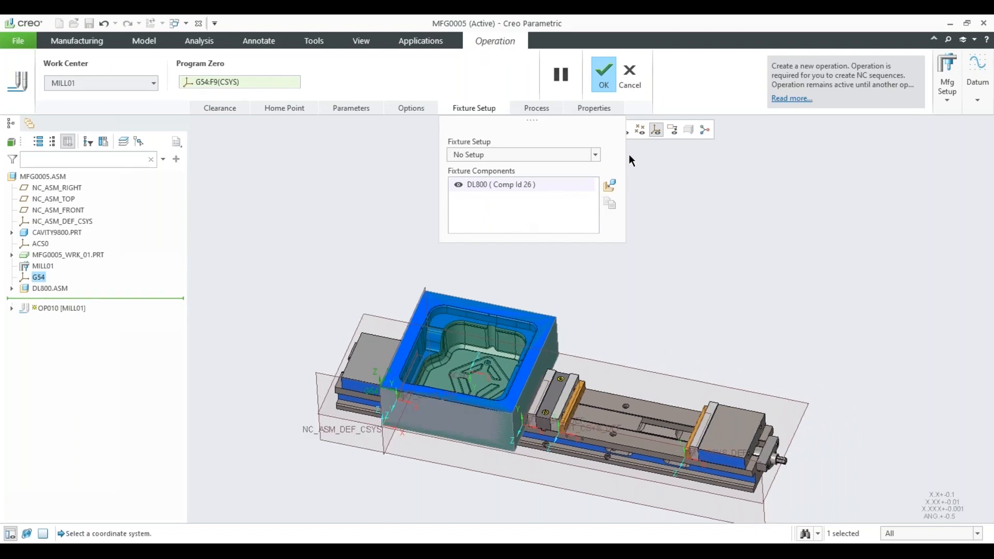
{"action": "left_click", "coordinate": [602, 79]}
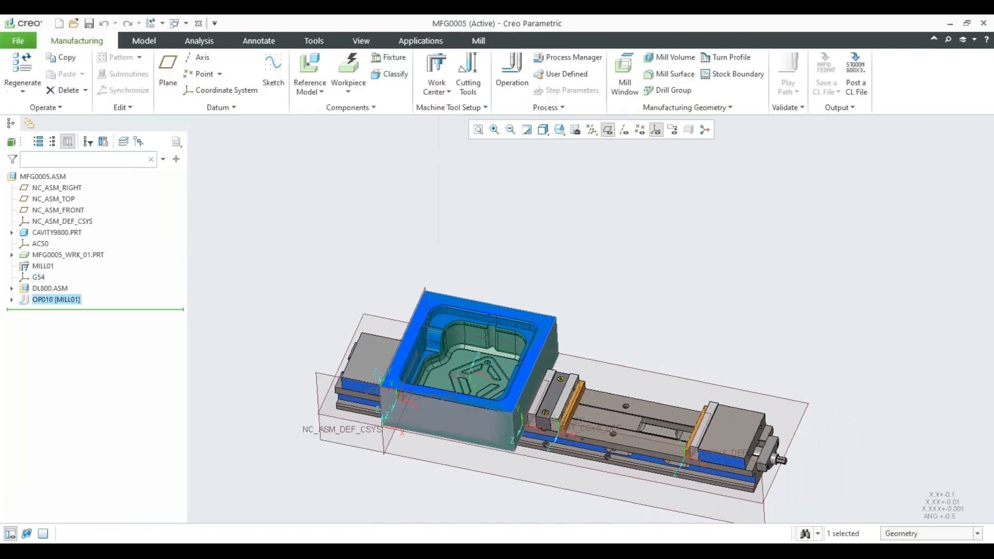
{"action": "left_click", "coordinate": [416, 252]}
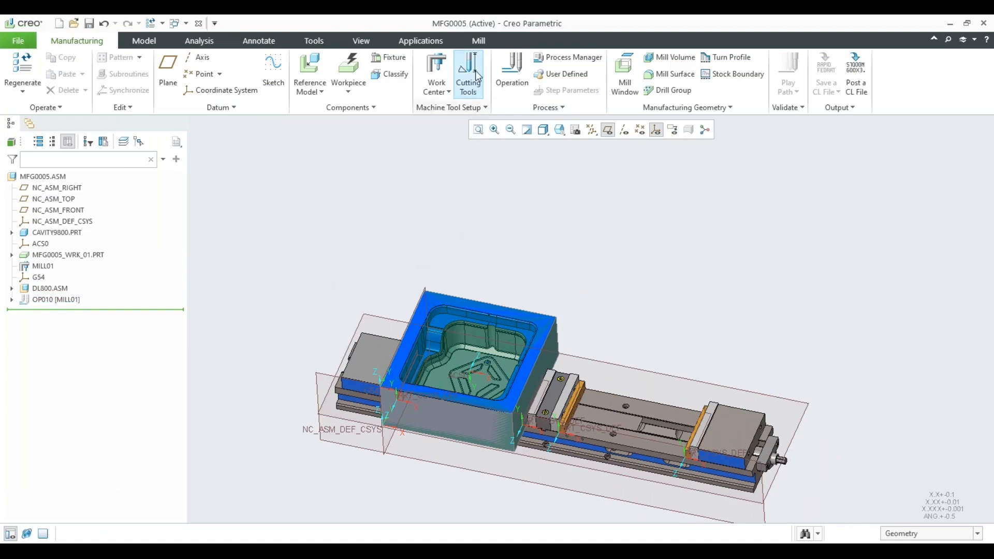
Bring up the milling commands and turn off the display of datum planes in the model.
{"action": "left_click", "coordinate": [479, 42]}
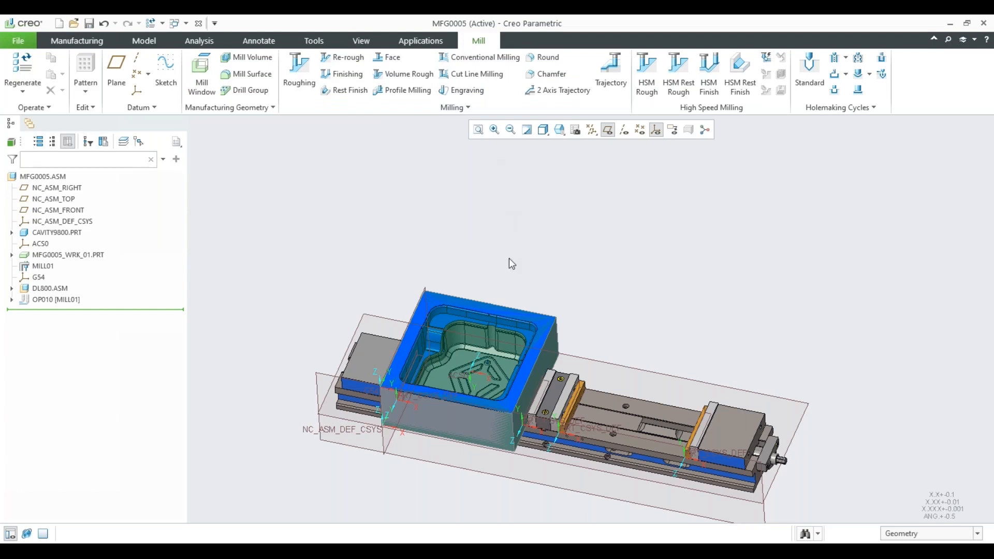
{"action": "middle_click_drag", "start_coordinate": [509, 259], "coordinate": [524, 240], "text": "shift"}
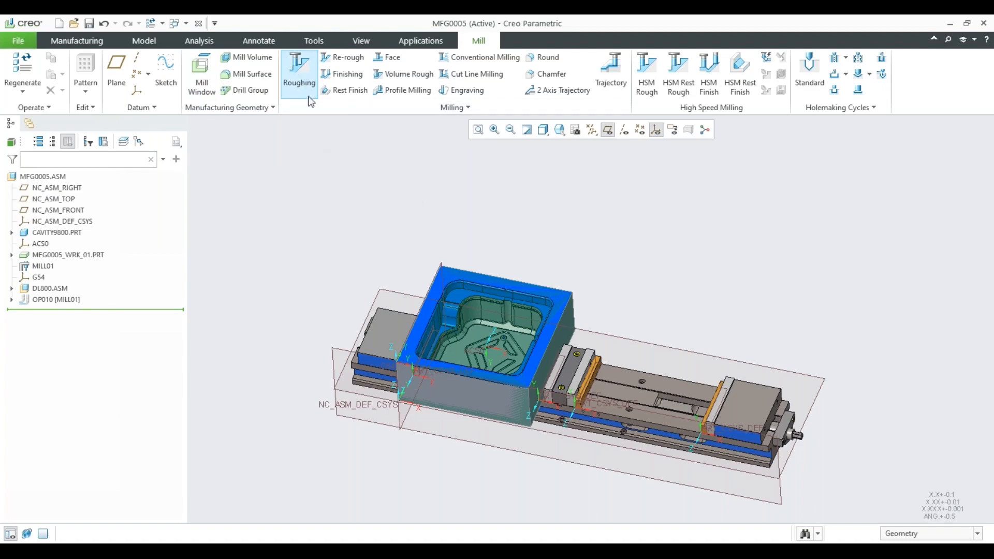
{"action": "left_click", "coordinate": [606, 130]}
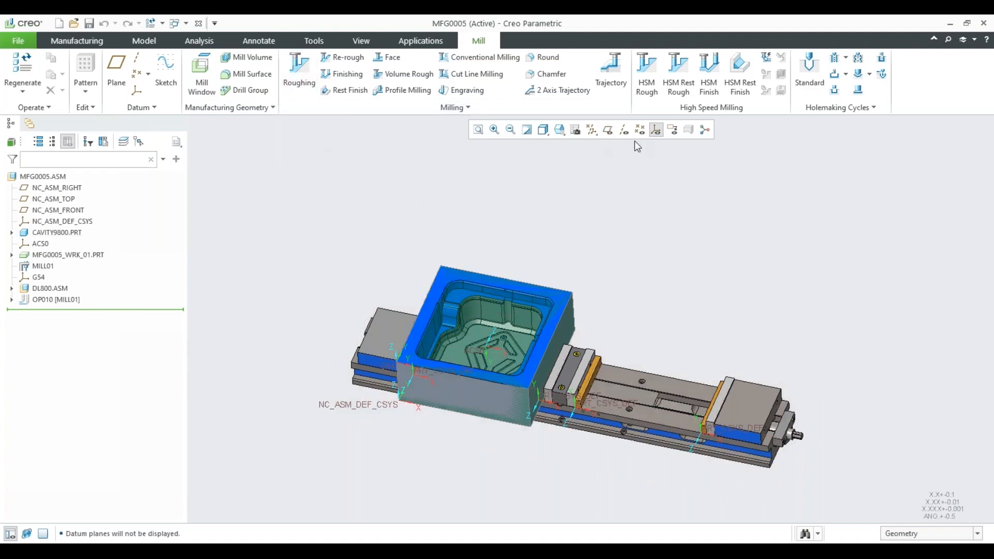
{"action": "scroll", "coordinate": [434, 276], "scroll_direction": "up", "scroll_amount": 3}
{"action": "scroll", "coordinate": [457, 338], "scroll_direction": "down", "scroll_amount": 3}
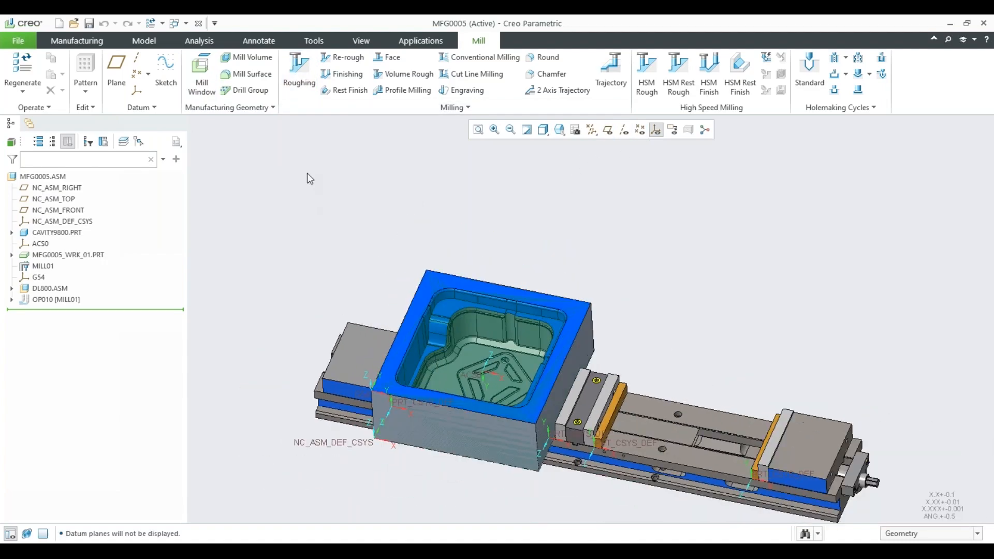
Start a Roughing step in the operation and review its reference, parameter and clearance requirements.
{"action": "left_click", "coordinate": [299, 71]}
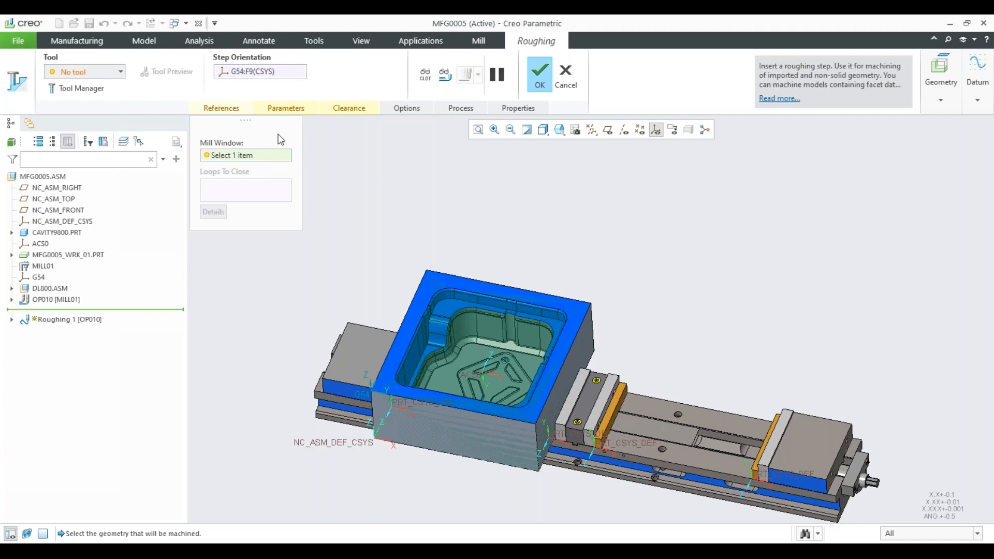
{"action": "left_click", "coordinate": [290, 110]}
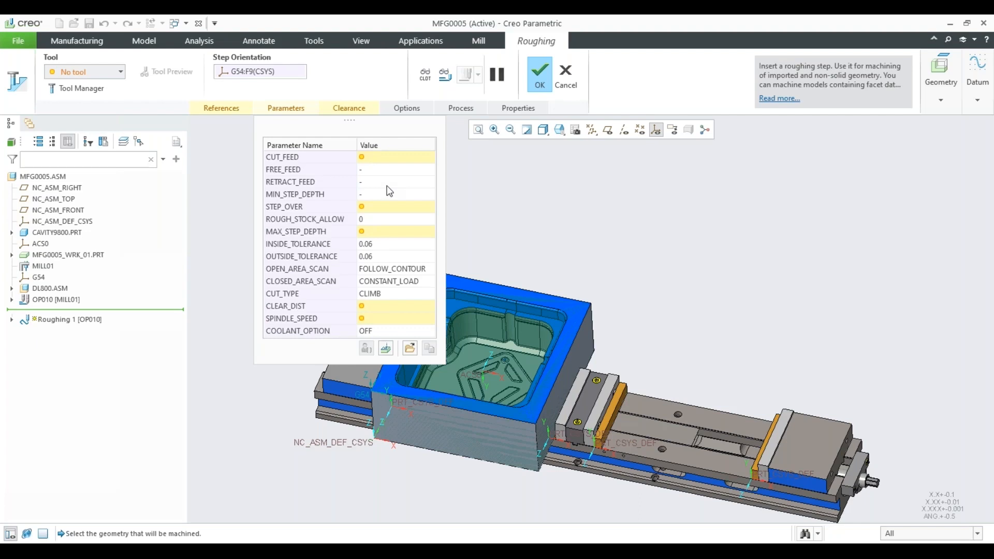
{"action": "left_click", "coordinate": [349, 107]}
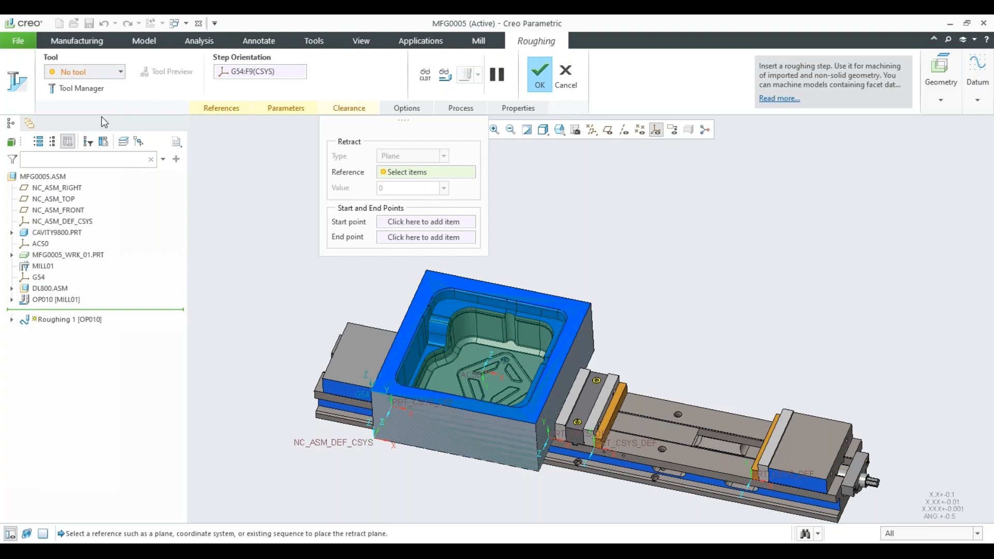
Create an end mill for the roughing step with a 20 mm cutter diameter and 50 mm cutting length, and add it to the tool list.
{"action": "left_click", "coordinate": [120, 71]}
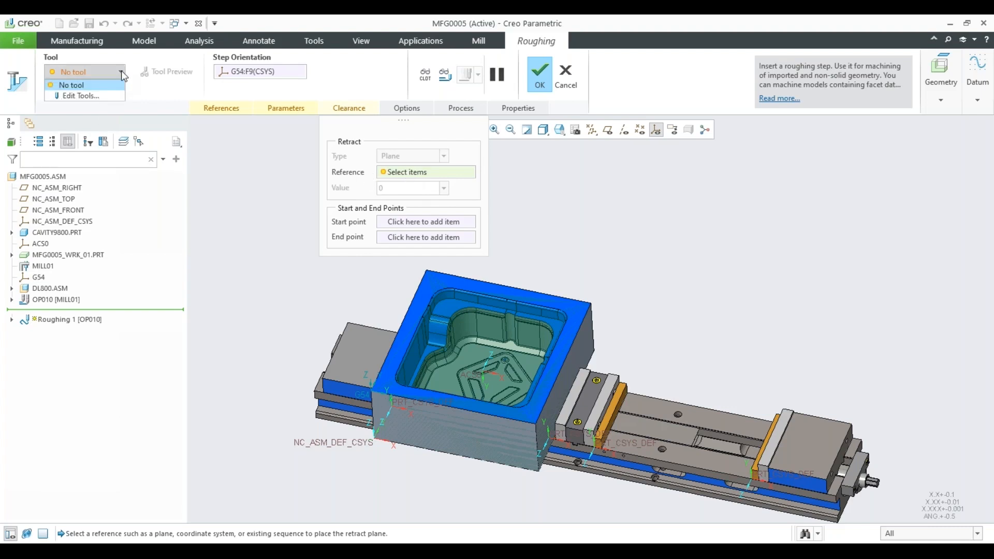
{"action": "left_click", "coordinate": [89, 96]}
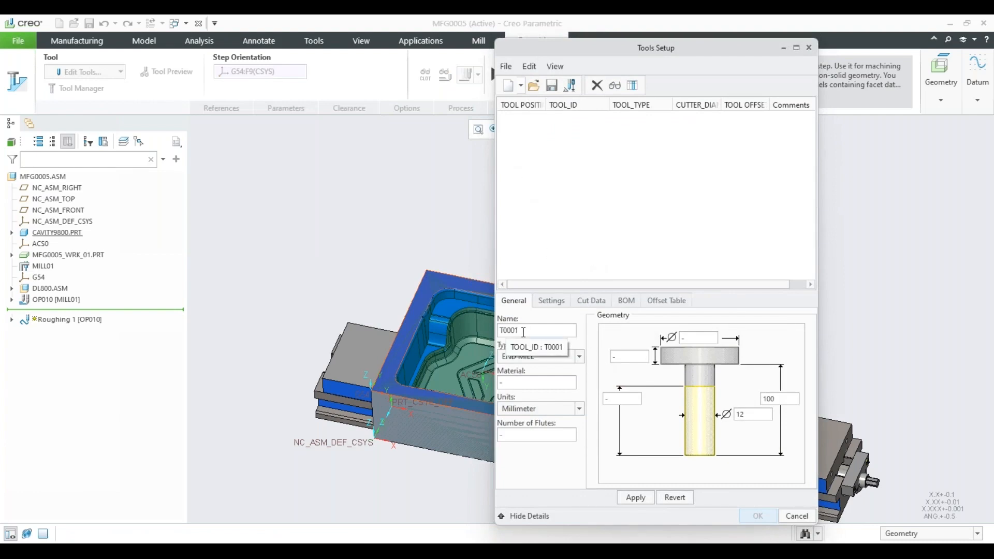
{"action": "double_click", "coordinate": [746, 414]}
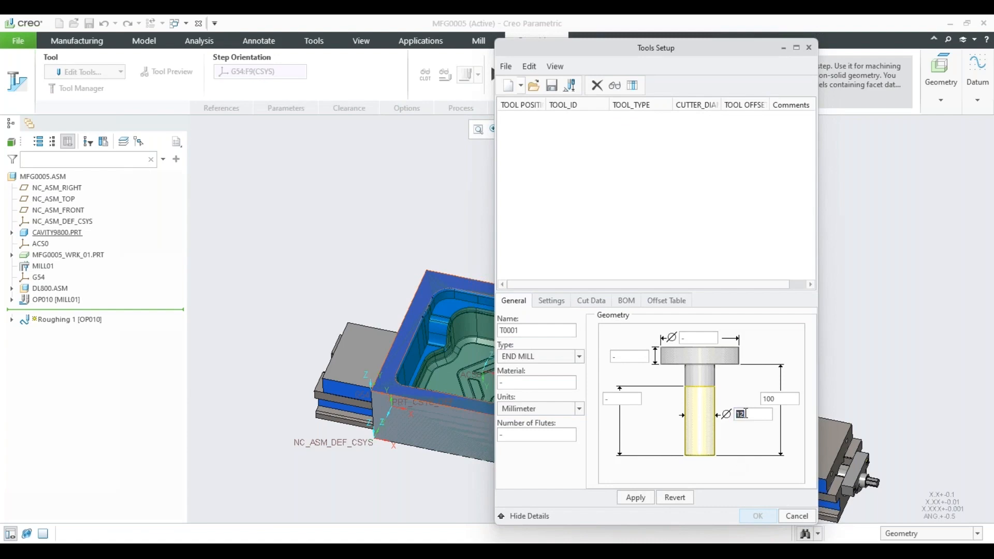
{"action": "type", "text": "20"}
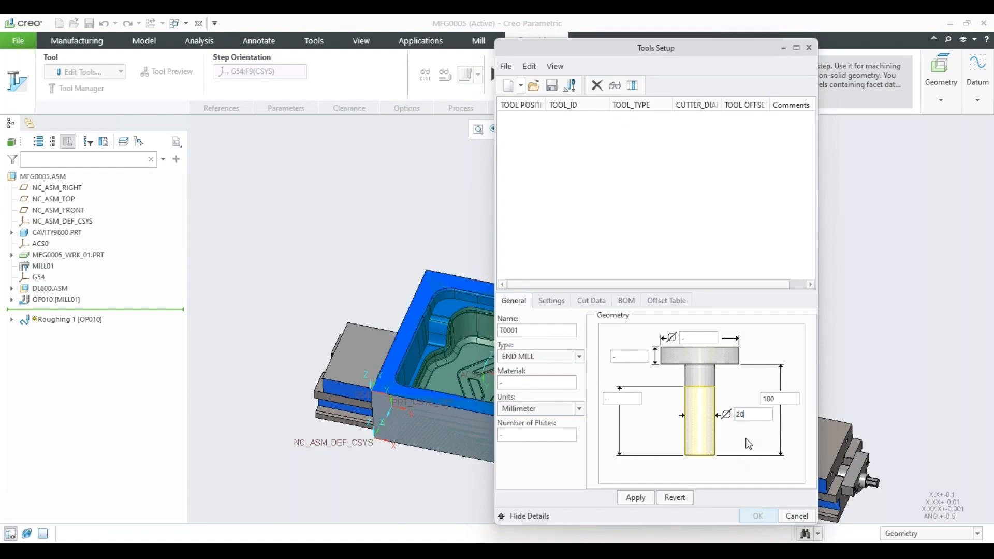
{"action": "left_click", "coordinate": [618, 399]}
{"action": "type", "text": "50"}
{"action": "left_click", "coordinate": [635, 498]}
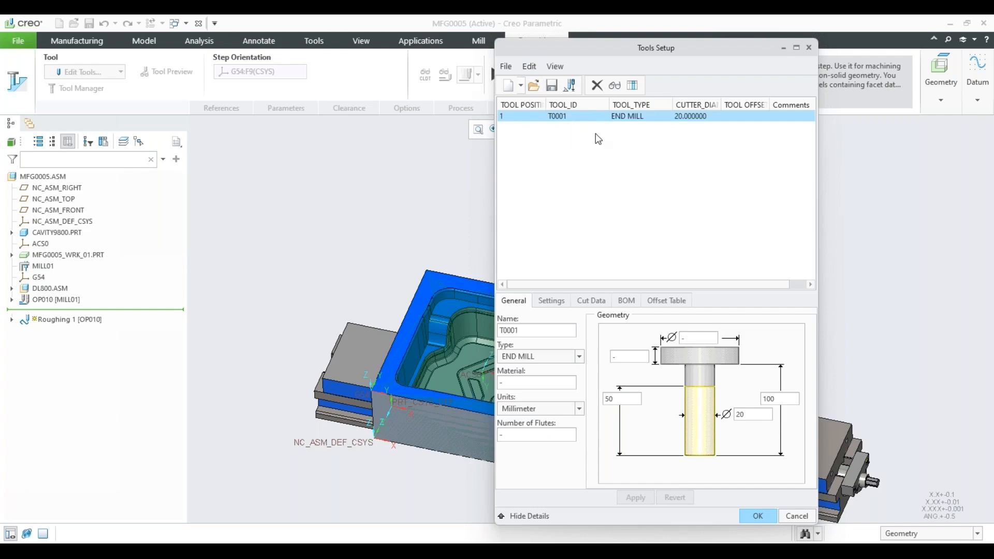
Start a second tool in the tool setup and open its tool type choices.
{"action": "left_click", "coordinate": [509, 88]}
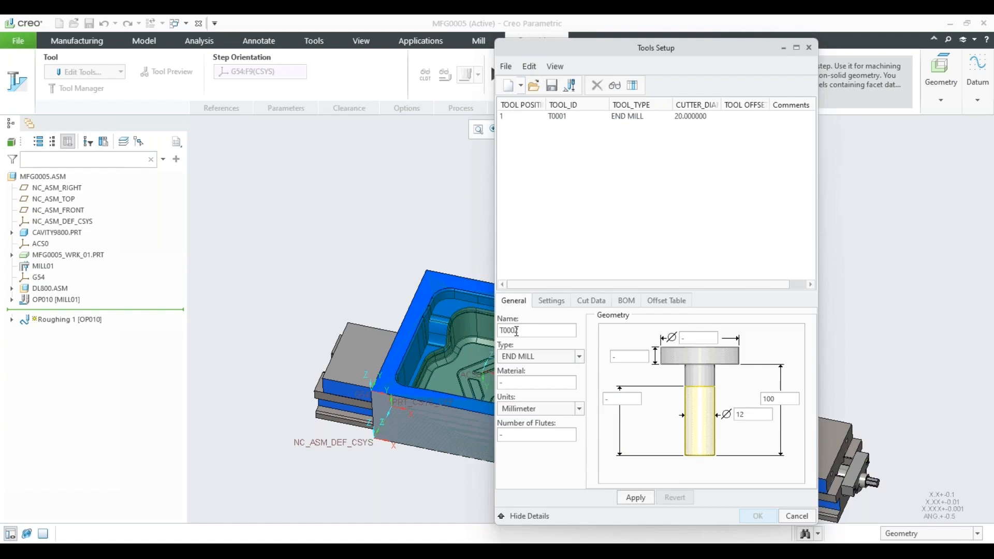
{"action": "left_click", "coordinate": [580, 357]}
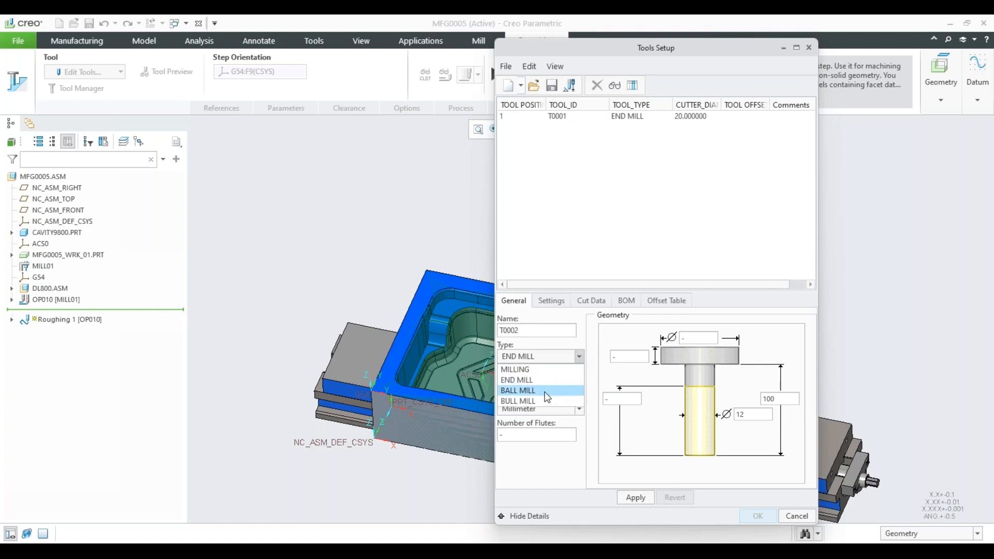
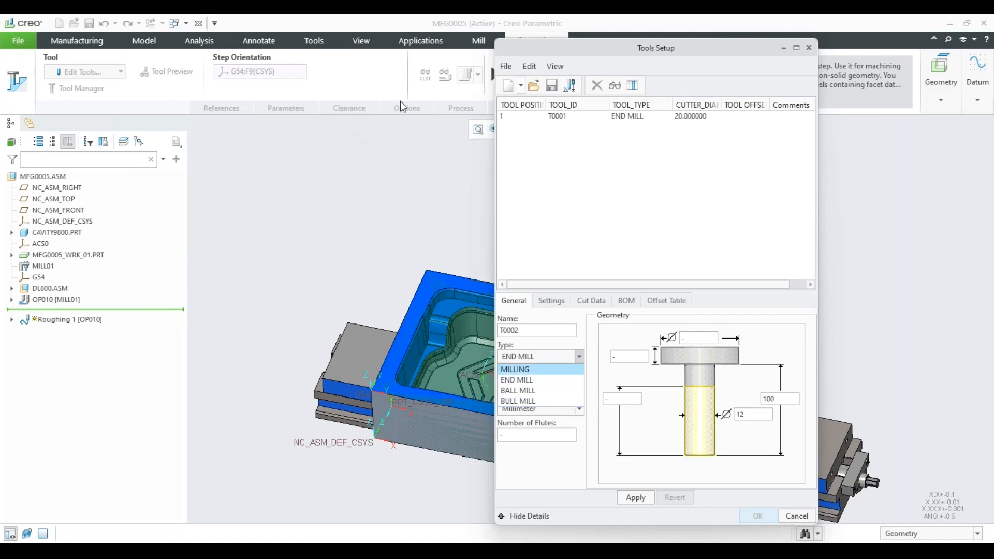
Define the second tool as a bull mill with 18 mm diameter, 50 mm cutting length and 2 mm corner radius, and accept the tool setup.
{"action": "left_click", "coordinate": [526, 402]}
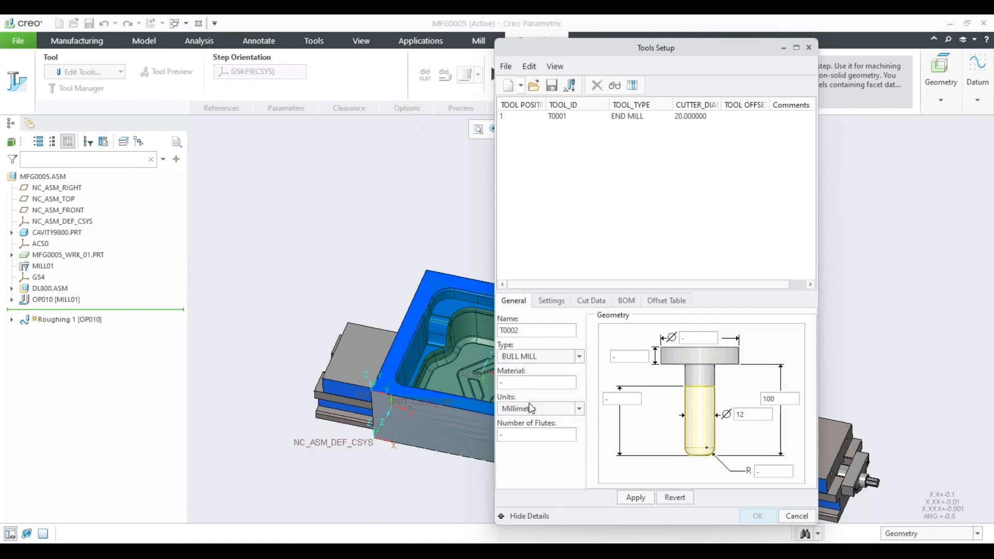
{"action": "double_click", "coordinate": [748, 414]}
{"action": "type", "text": "18"}
{"action": "double_click", "coordinate": [625, 399]}
{"action": "type", "text": "50"}
{"action": "double_click", "coordinate": [764, 471]}
{"action": "type", "text": "2"}
{"action": "left_click", "coordinate": [640, 498]}
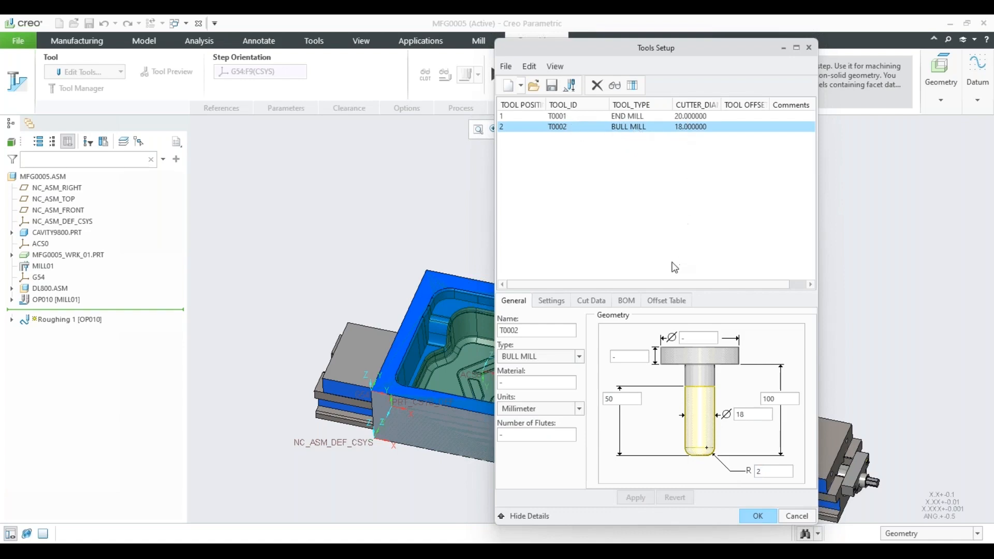
{"action": "left_click", "coordinate": [750, 515]}
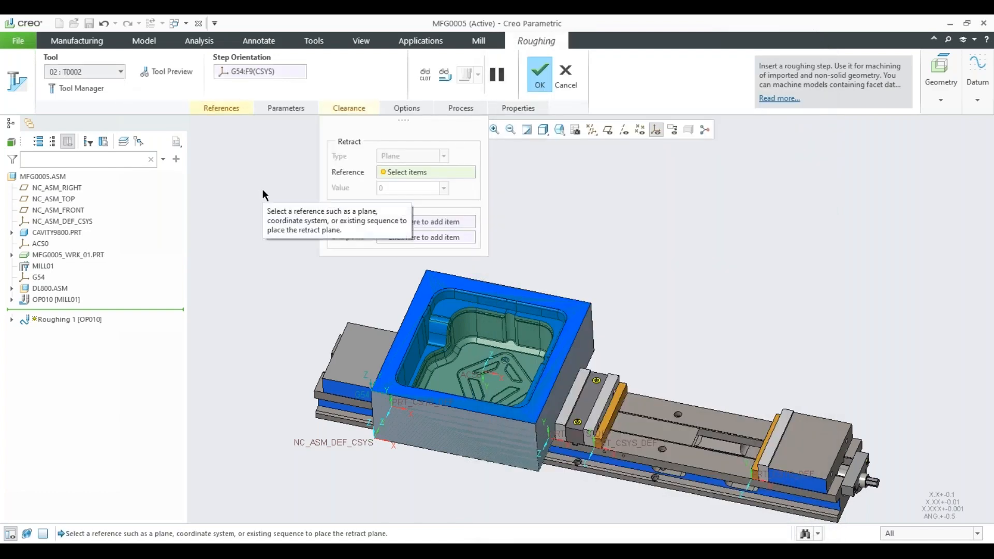
Define a chain-type mill window for the roughing step, using the cavity part's top face as window plane and its outer edges as chain.
{"action": "left_click", "coordinate": [223, 109]}
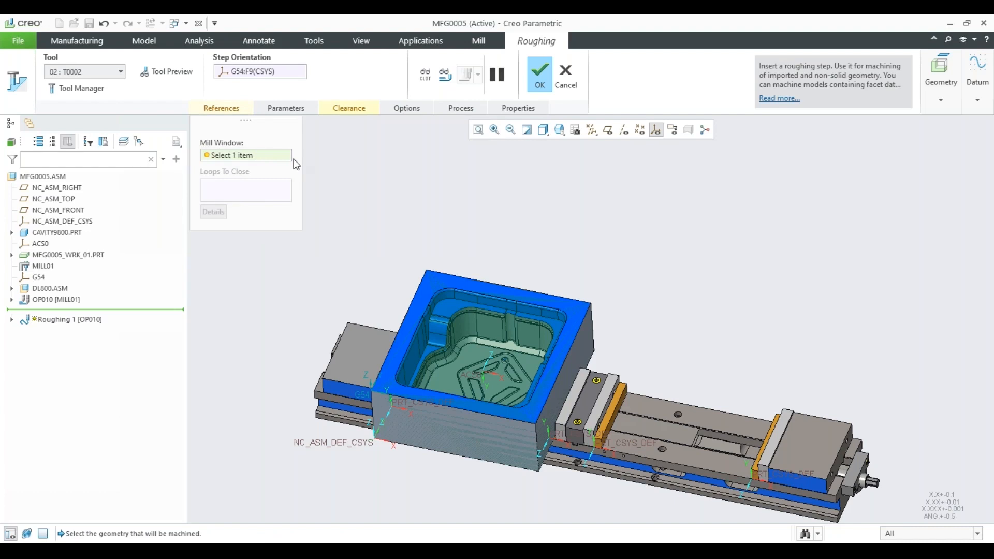
{"action": "scroll", "coordinate": [495, 268], "scroll_direction": "down", "scroll_amount": 3}
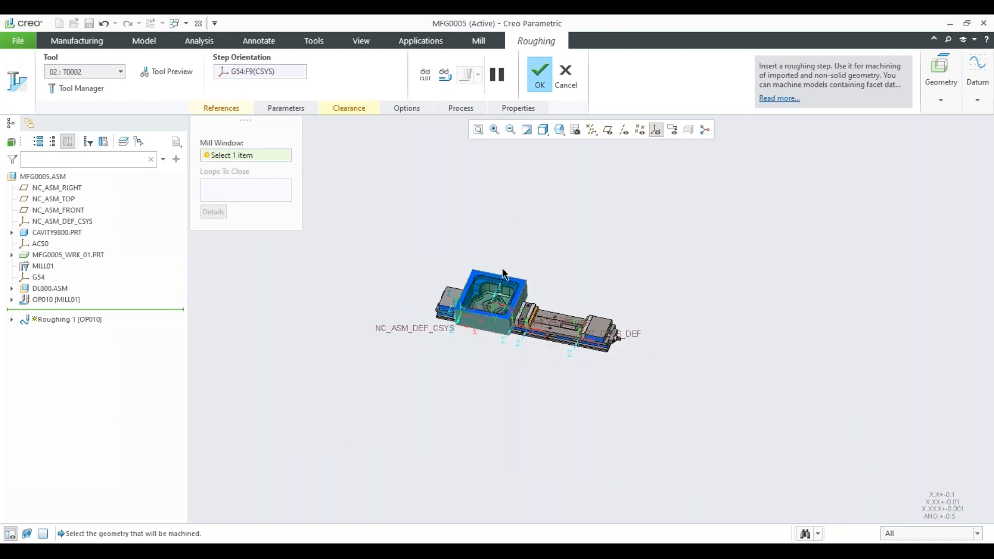
{"action": "middle_click_drag", "start_coordinate": [489, 296], "coordinate": [493, 269], "text": "shift"}
{"action": "scroll", "coordinate": [487, 261], "scroll_direction": "up", "scroll_amount": 3}
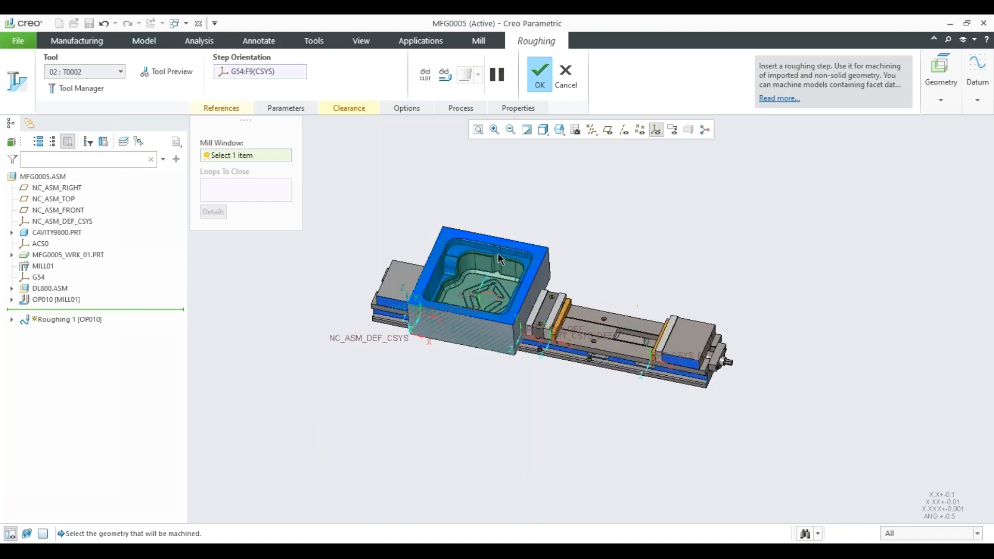
{"action": "scroll", "coordinate": [475, 260], "scroll_direction": "up", "scroll_amount": 2}
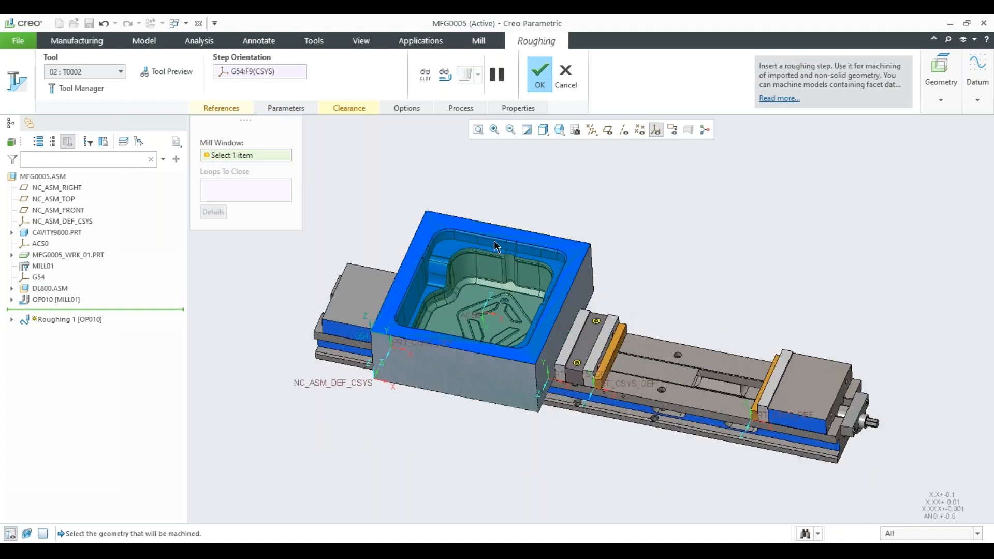
{"action": "left_click", "coordinate": [943, 106]}
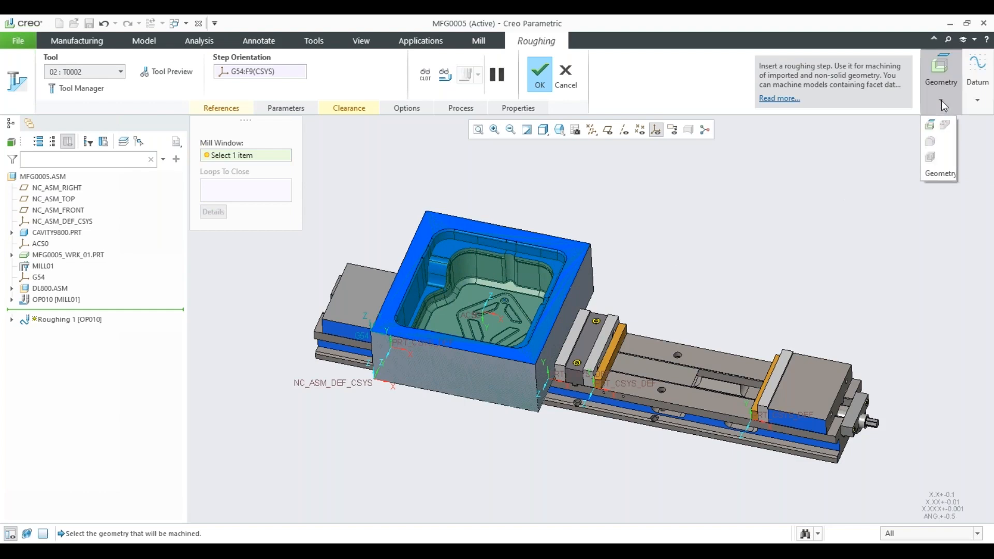
{"action": "left_click", "coordinate": [935, 130]}
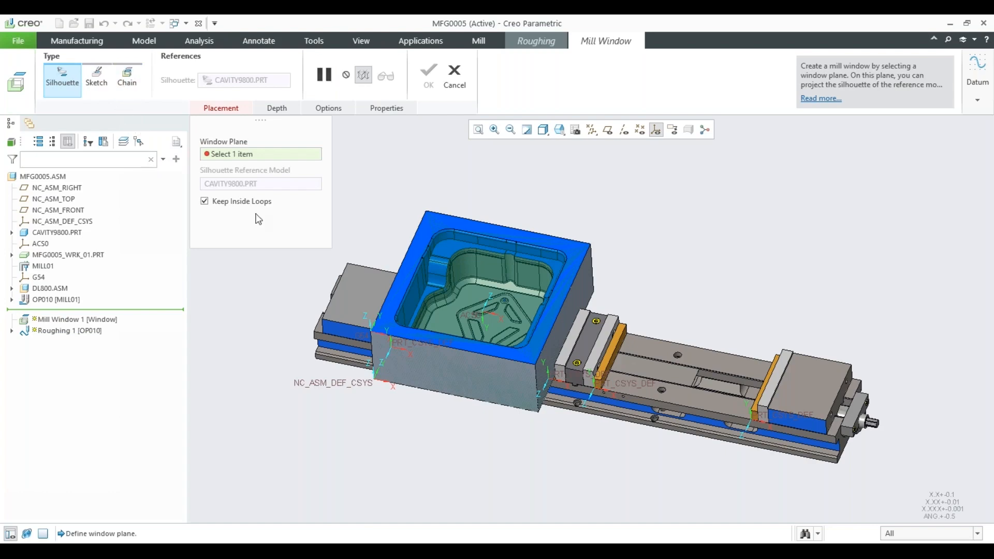
{"action": "scroll", "coordinate": [433, 222], "scroll_direction": "up", "scroll_amount": 3}
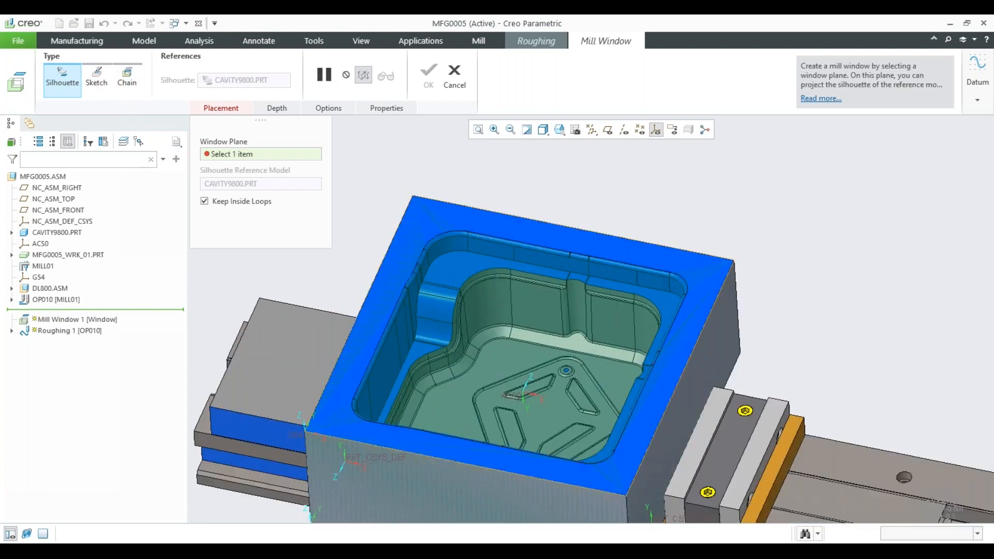
{"action": "left_click", "coordinate": [433, 222]}
{"action": "left_click", "coordinate": [125, 78]}
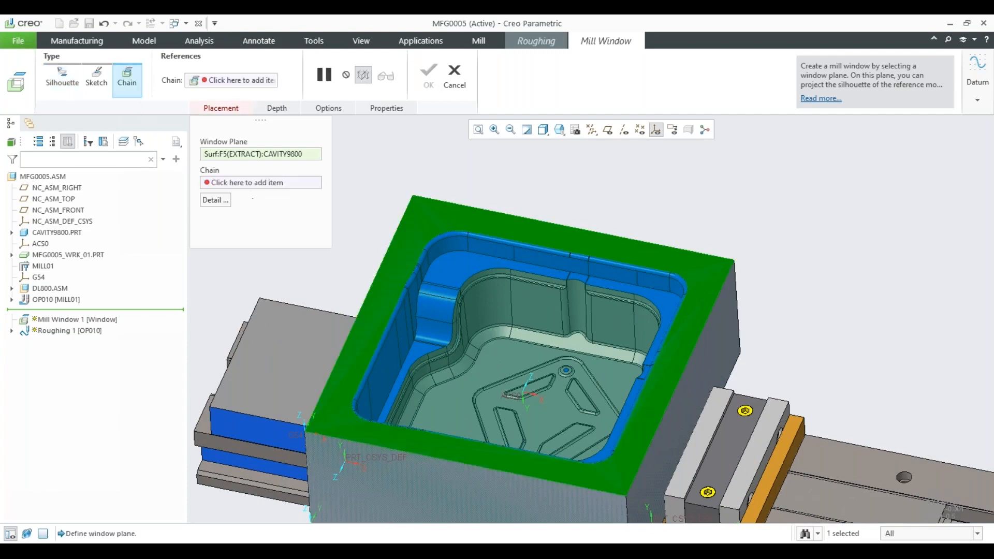
{"action": "left_click", "coordinate": [467, 208]}
{"action": "left_click", "coordinate": [435, 229]}
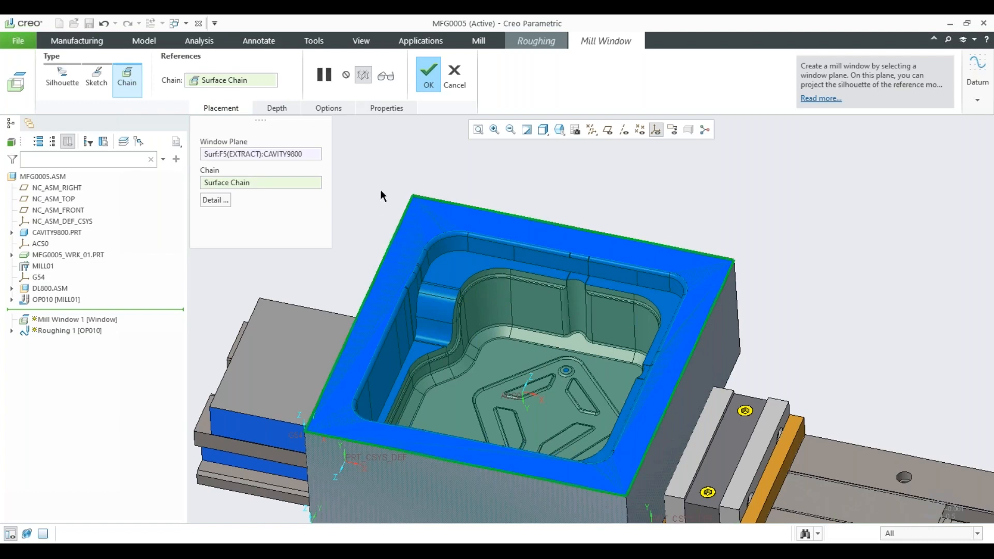
Try a blind depth of 100 for the mill window, and turn the depth specification off again.
{"action": "left_click", "coordinate": [277, 108]}
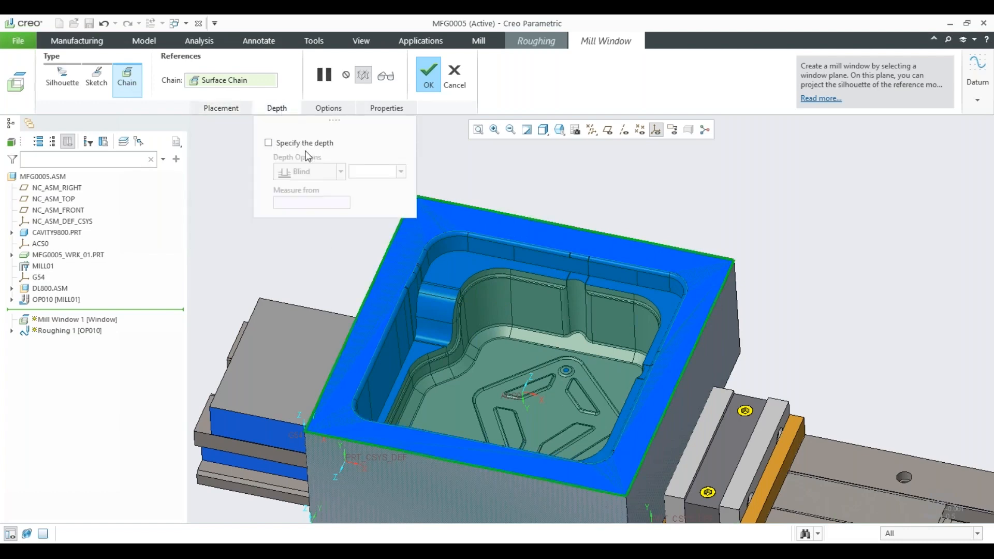
{"action": "left_click", "coordinate": [268, 143]}
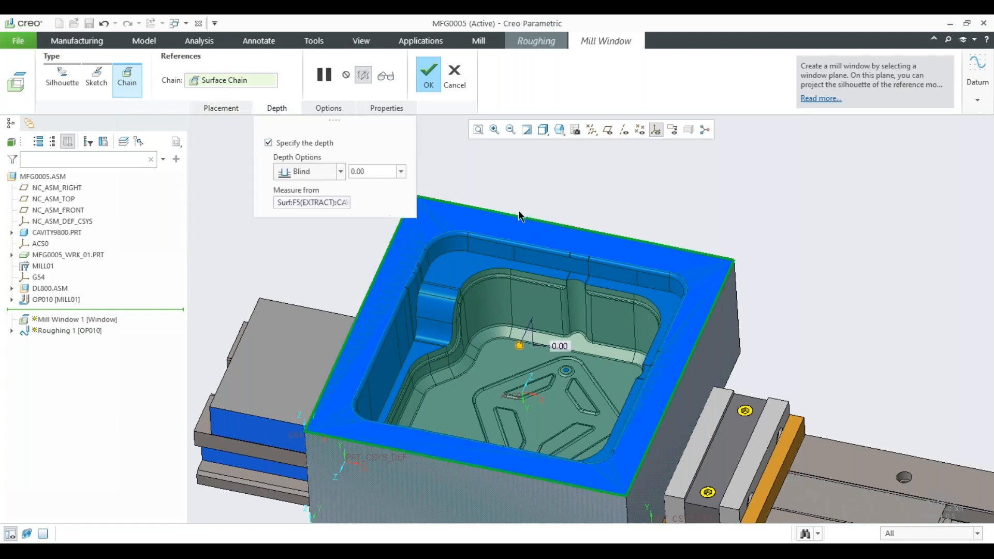
{"action": "middle_click_drag", "start_coordinate": [562, 264], "coordinate": [567, 238]}
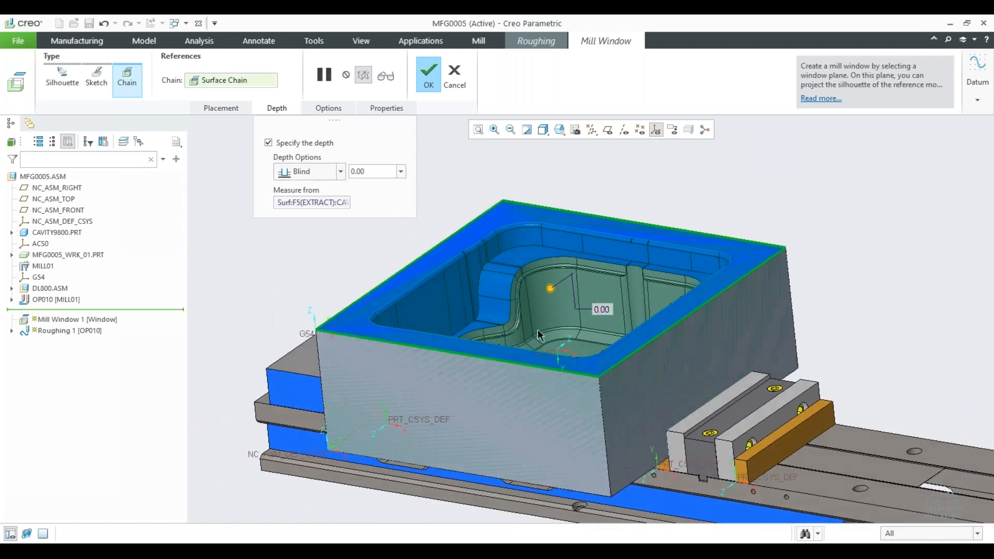
{"action": "left_click_drag", "start_coordinate": [550, 288], "coordinate": [550, 364]}
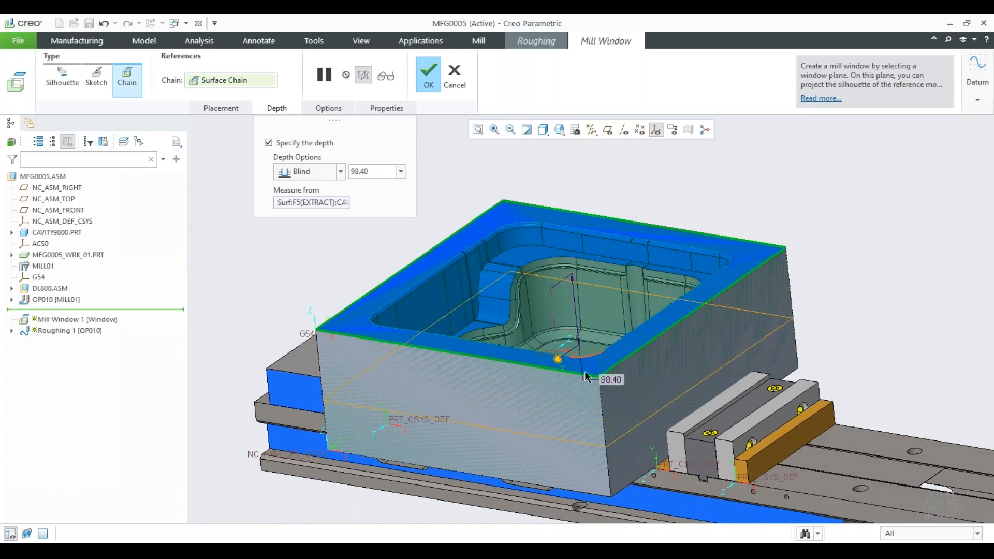
{"action": "double_click", "coordinate": [611, 379]}
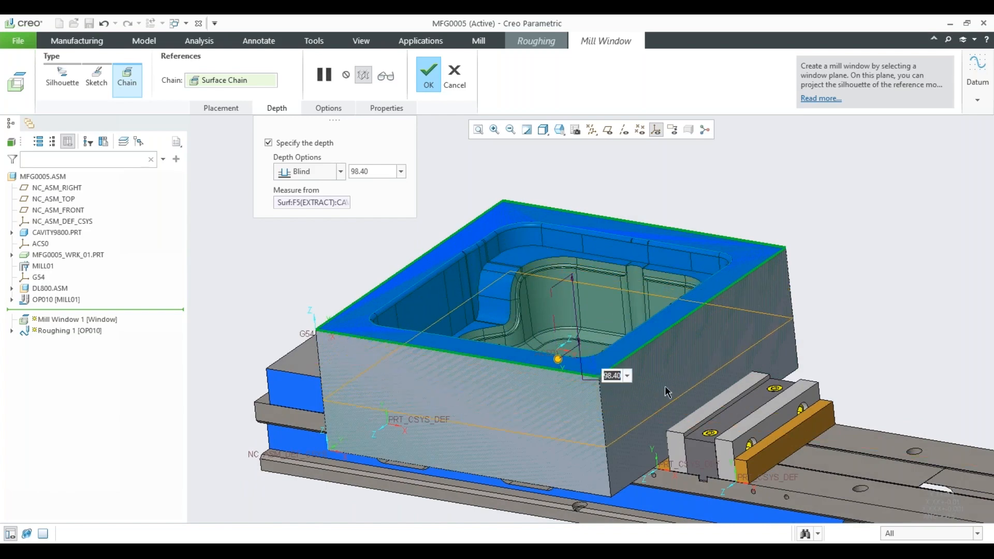
{"action": "type", "text": "100"}
{"action": "left_click", "coordinate": [268, 144]}
Accept the mill window and resume the roughing step with it as the machining reference.
{"action": "mouse_move", "coordinate": [509, 311]}
{"action": "middle_mouse_down"}
{"action": "mouse_move", "coordinate": [510, 295]}
{"action": "mouse_move", "coordinate": [507, 320]}
{"action": "middle_mouse_up"}
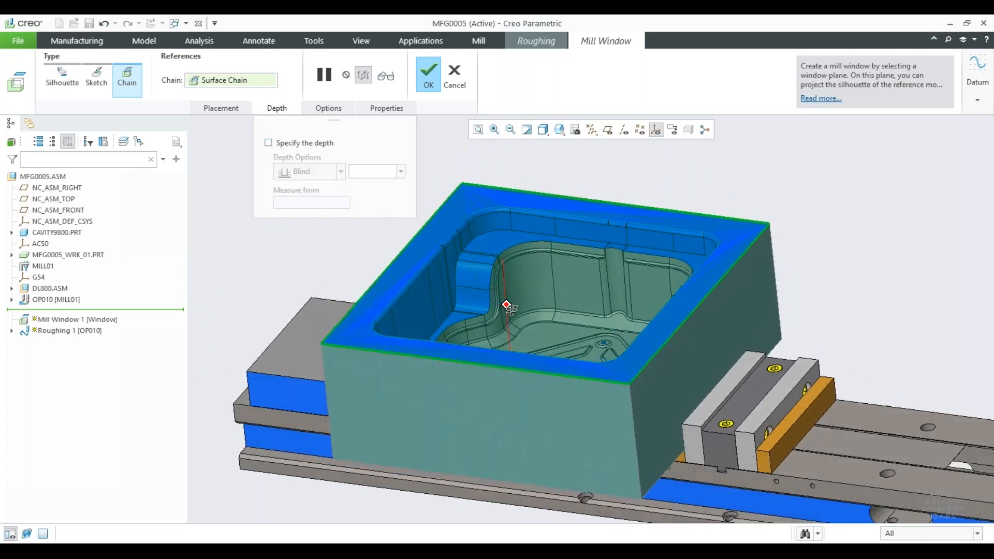
{"action": "left_click", "coordinate": [428, 83]}
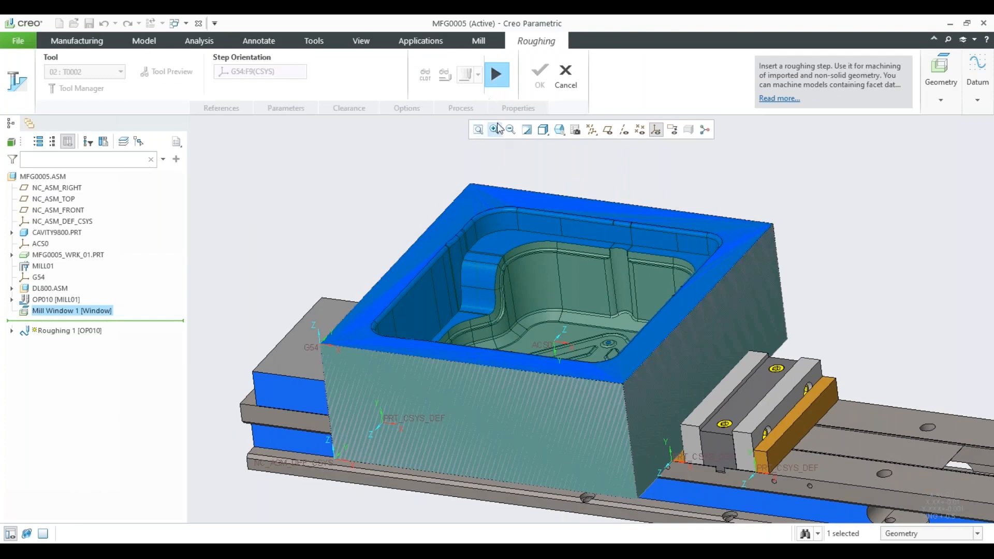
{"action": "left_click", "coordinate": [498, 77]}
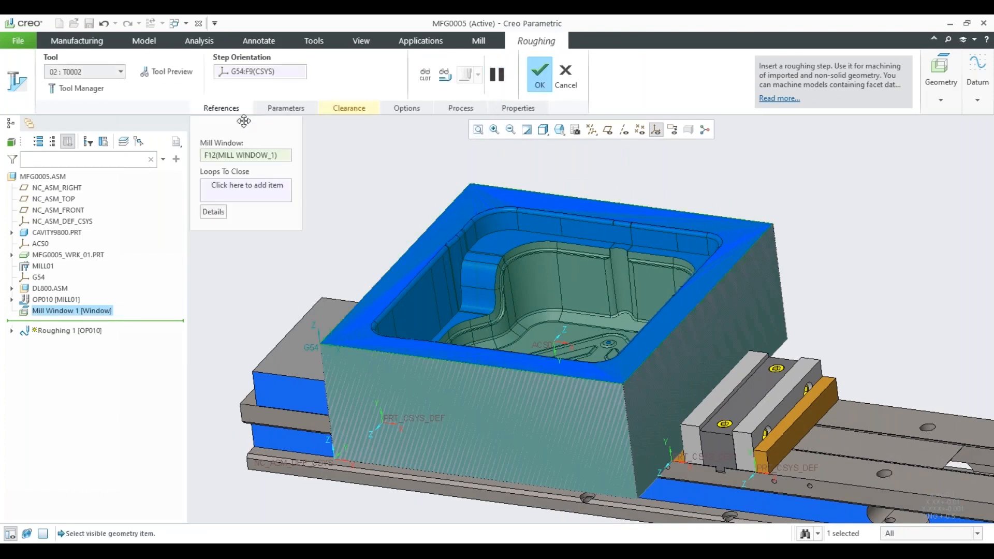
Place the roughing step's retract plane 19 mm above the cavity part's top face.
{"action": "left_click", "coordinate": [350, 108]}
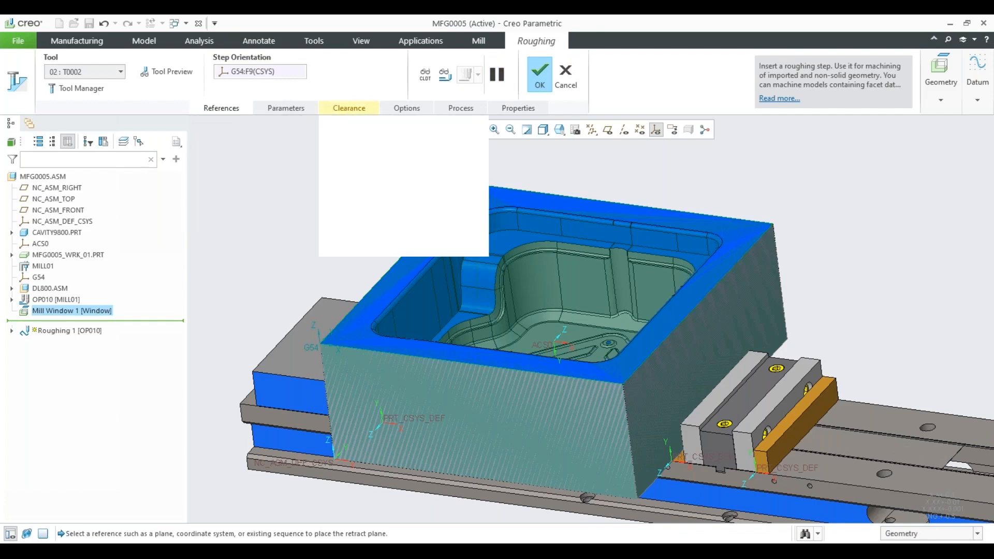
{"action": "middle_click_drag", "start_coordinate": [522, 266], "coordinate": [578, 303], "text": "shift"}
{"action": "left_click", "coordinate": [535, 242]}
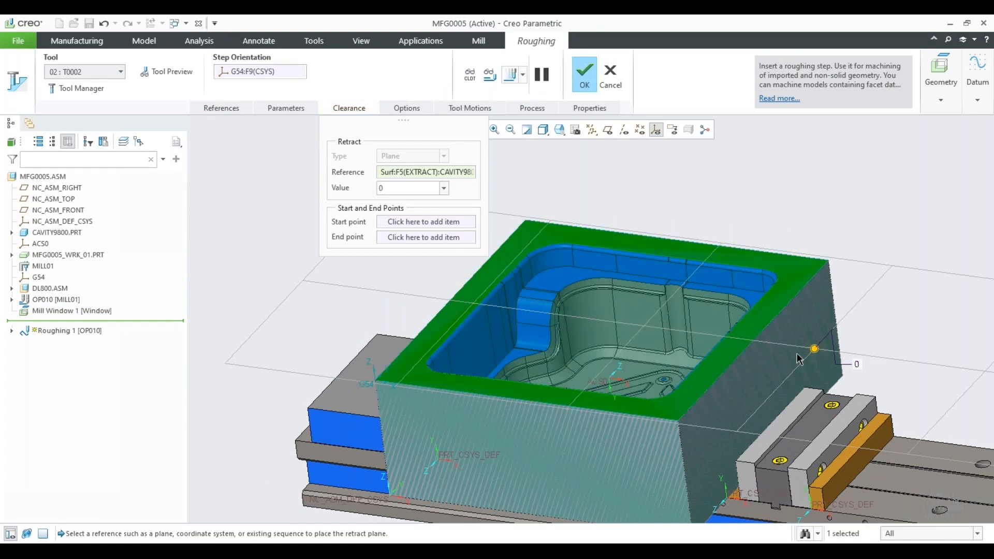
{"action": "left_click_drag", "start_coordinate": [814, 344], "coordinate": [813, 337]}
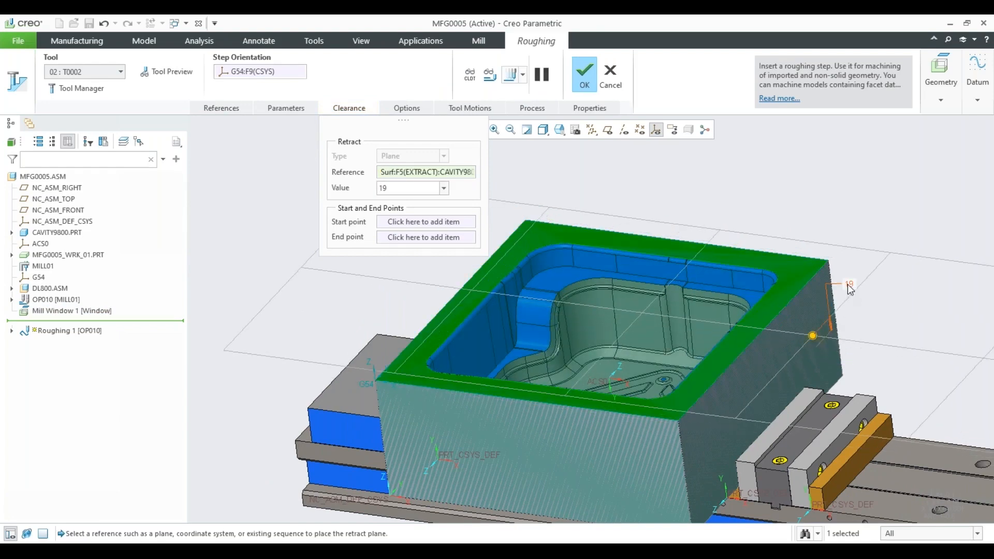
{"action": "double_click", "coordinate": [848, 284]}
{"action": "type", "text": "20"}
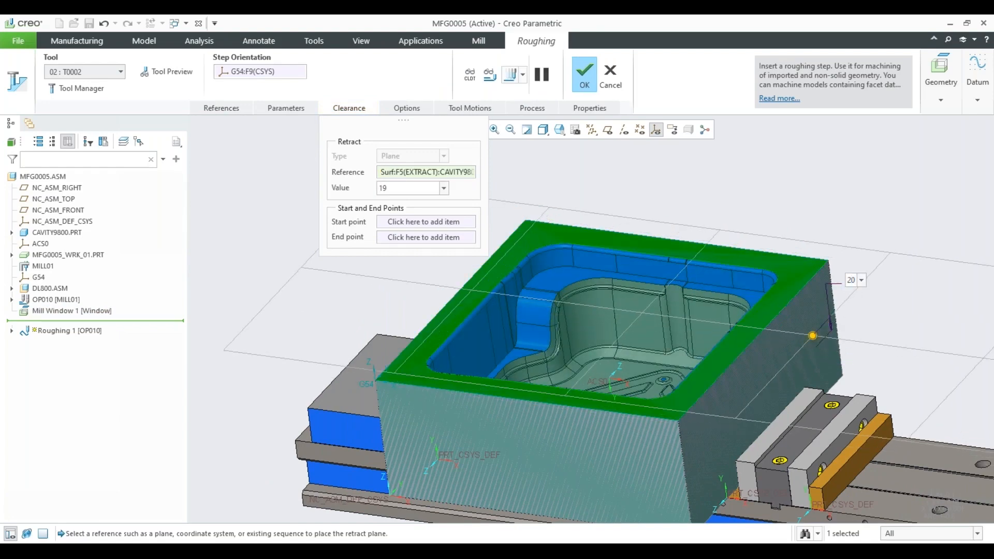
{"action": "middle_click_drag", "start_coordinate": [535, 344], "coordinate": [587, 317]}
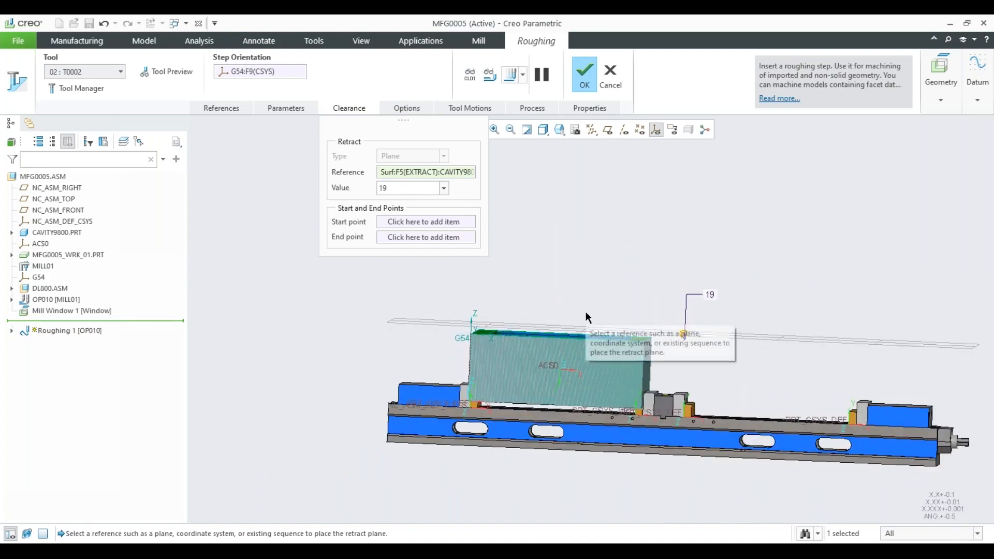
{"action": "scroll", "coordinate": [588, 317], "scroll_direction": "up", "scroll_amount": 2}
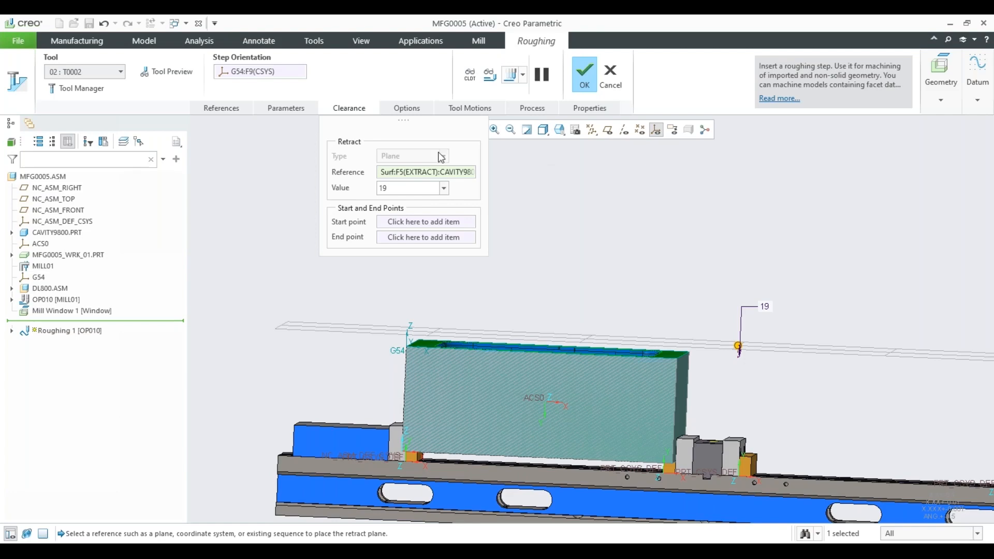
Set the roughing step's CUT_FEED parameter to 750.
{"action": "left_click", "coordinate": [285, 108]}
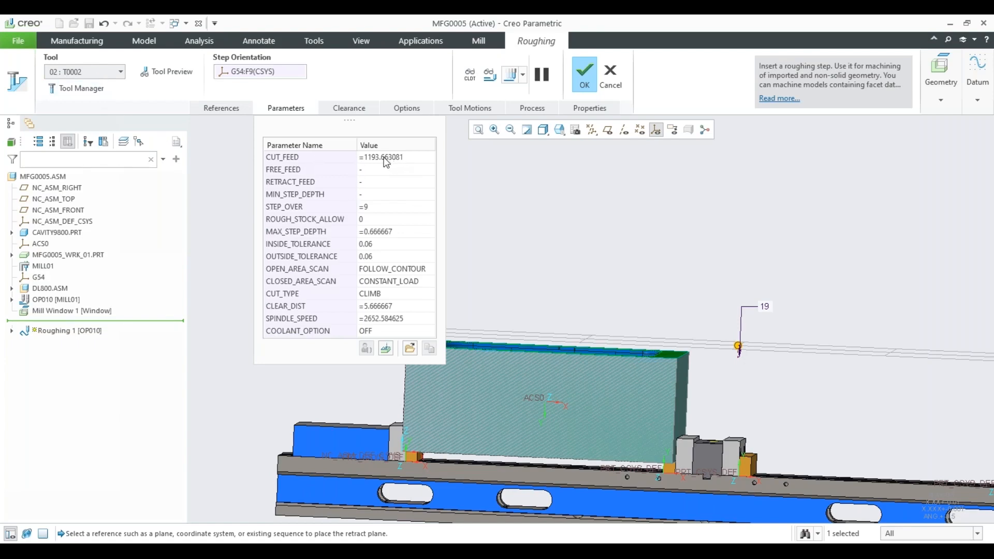
{"action": "mouse_move", "coordinate": [385, 159]}
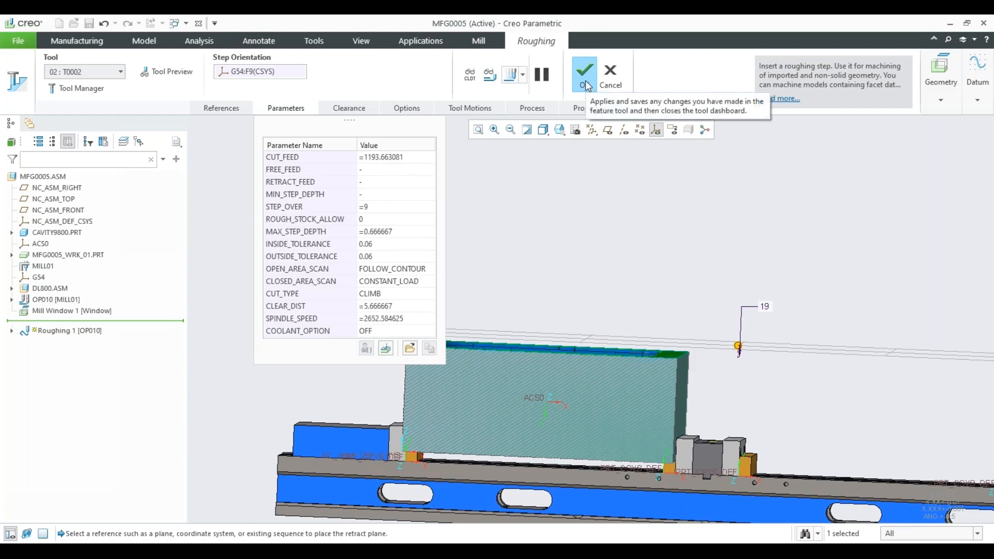
{"action": "left_click", "coordinate": [385, 158]}
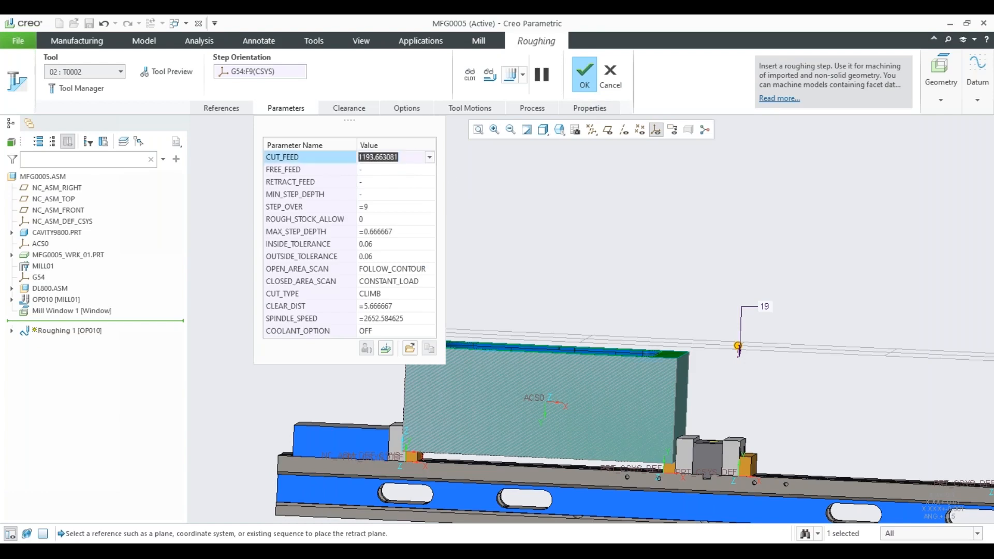
{"action": "type", "text": "750"}
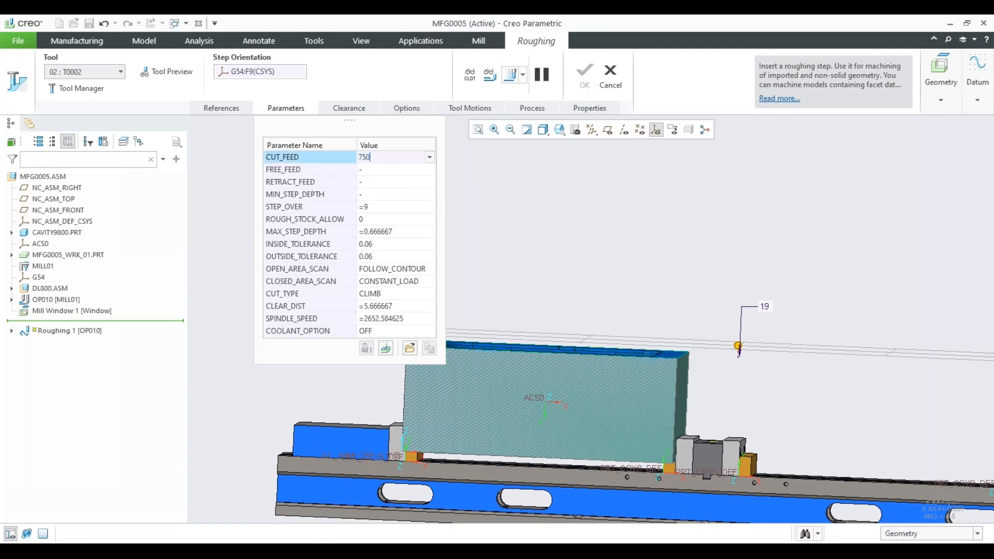
{"action": "key", "text": "Return"}
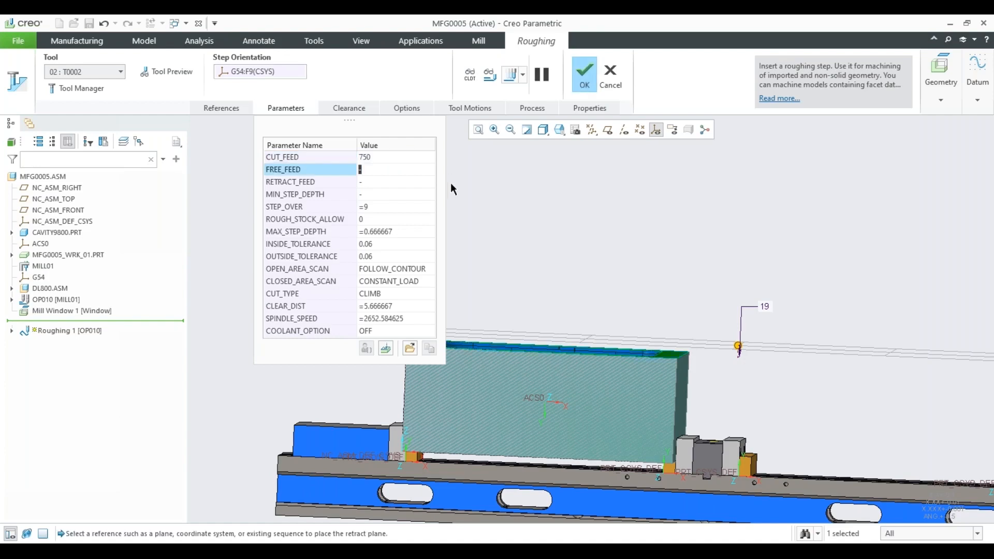
Set the roughing step's MAX_STEP_DEPTH to 25 and STEP_OVER to 3.
{"action": "left_click", "coordinate": [374, 232]}
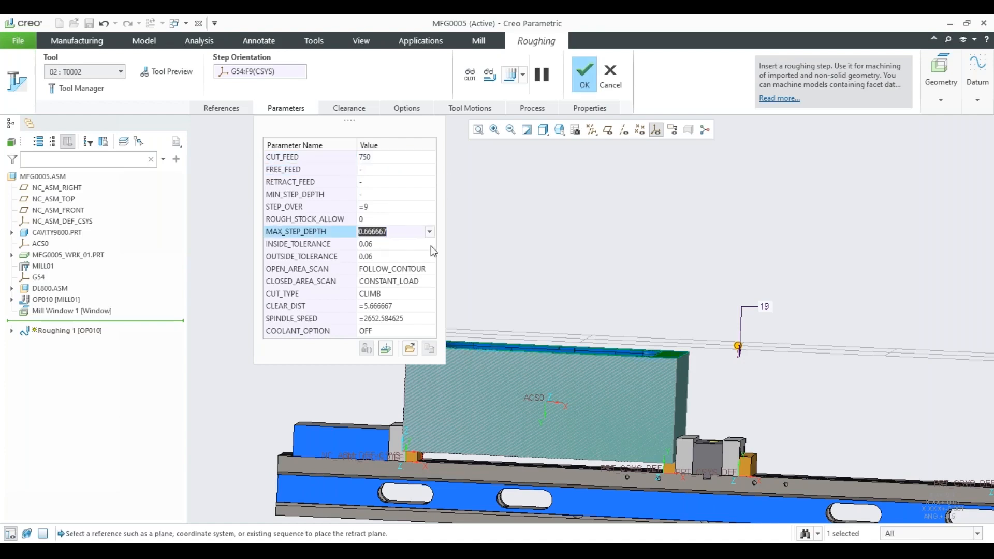
{"action": "type", "text": "25"}
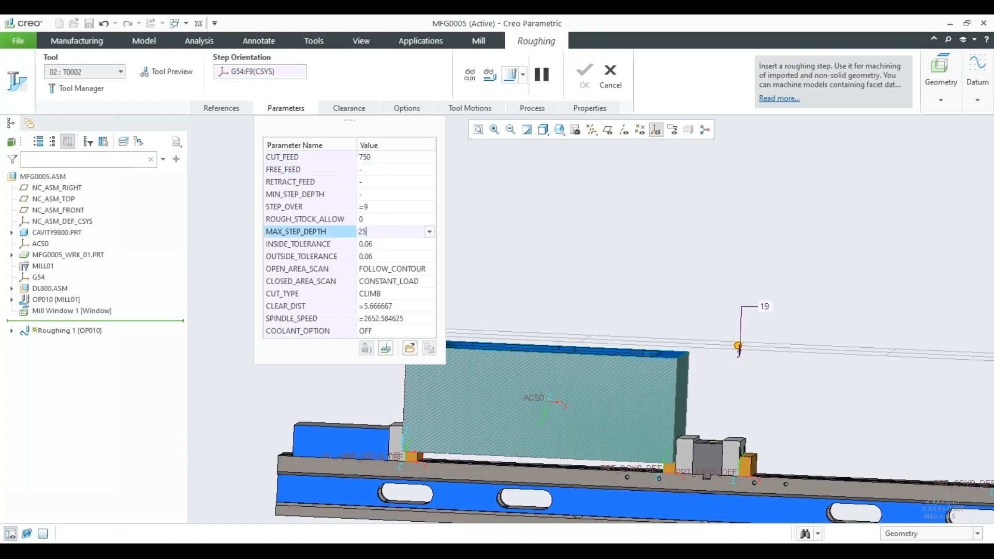
{"action": "left_click", "coordinate": [375, 206]}
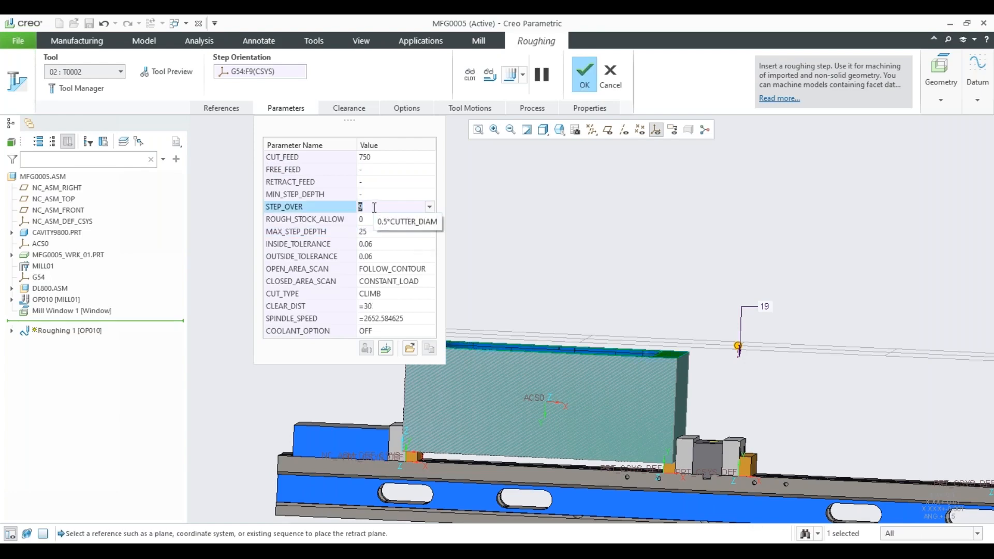
{"action": "type", "text": "3"}
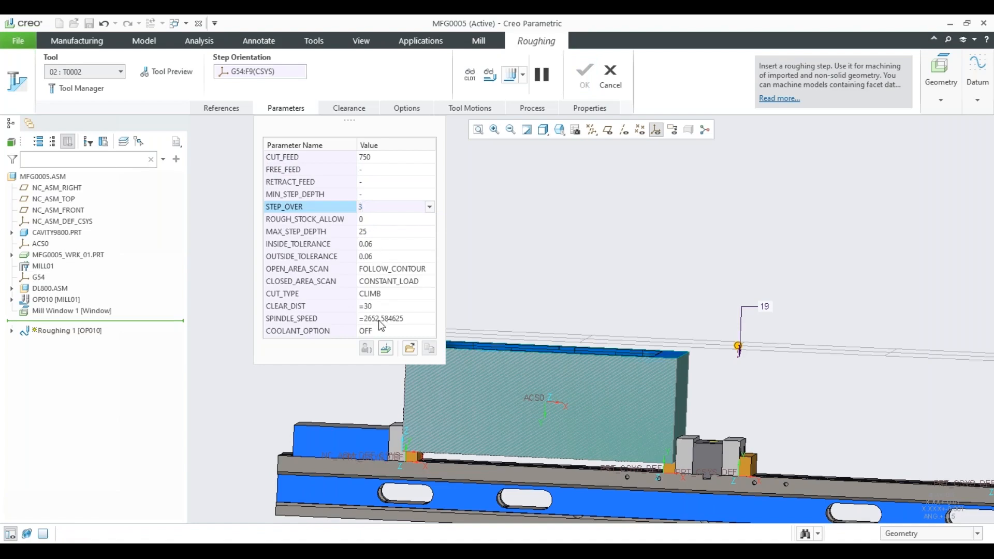
Set the roughing step's SPINDLE_SPEED parameter to 2500.
{"action": "left_click", "coordinate": [408, 320]}
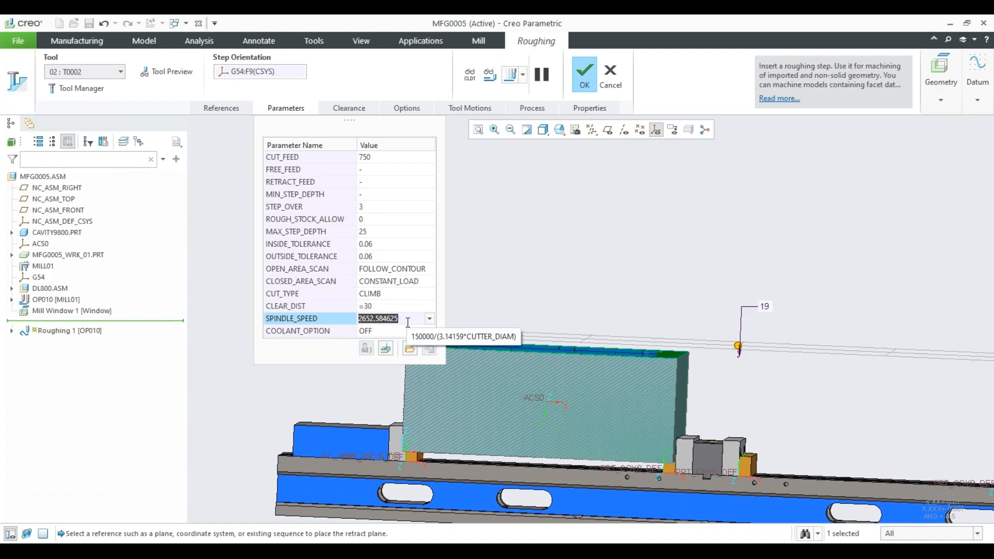
{"action": "type", "text": "2500"}
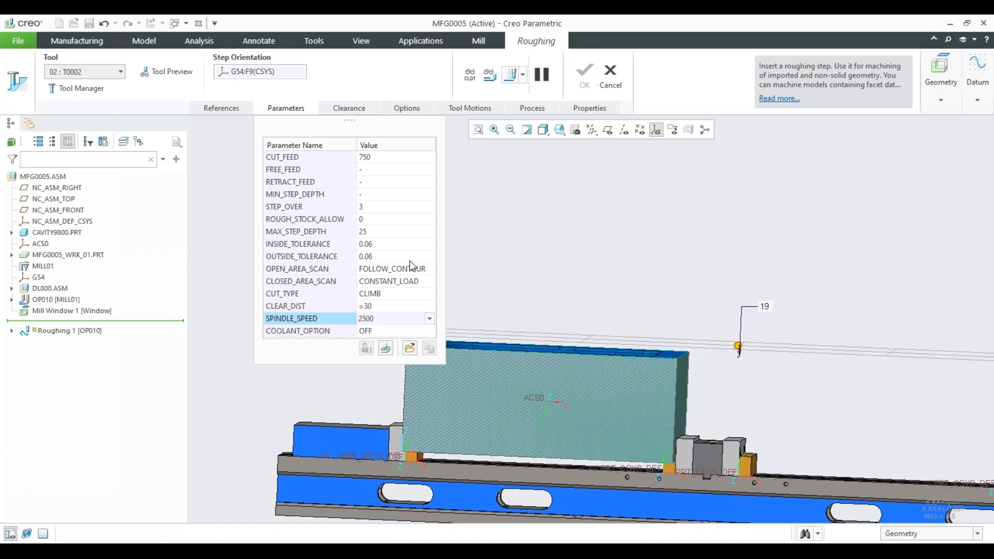
Review the roughing step's full parameter list by category: Feeds and Speeds, Cut Depth and Allowances, Cutting Motions, and Entry/Exit Motions.
{"action": "left_click", "coordinate": [385, 348]}
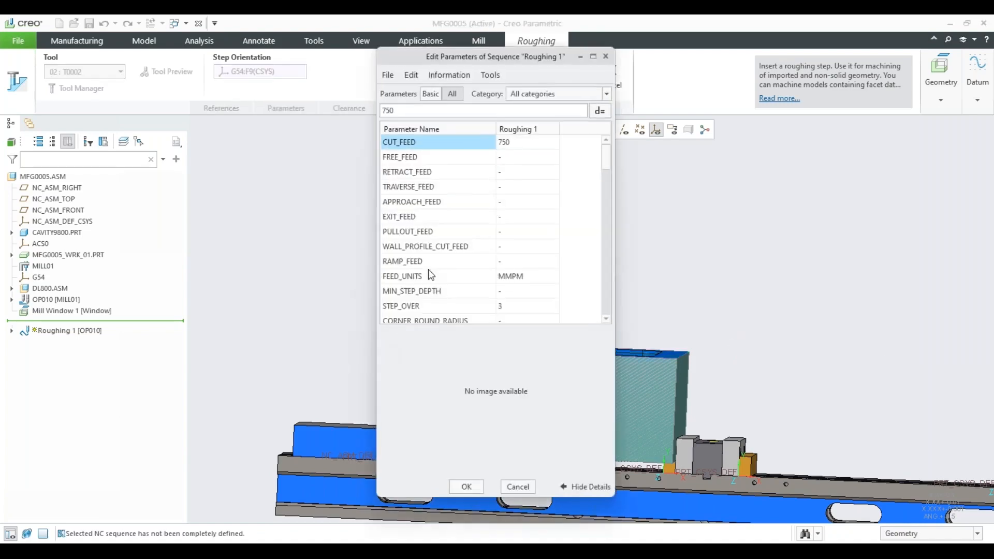
{"action": "left_click", "coordinate": [534, 95]}
{"action": "left_click", "coordinate": [537, 107]}
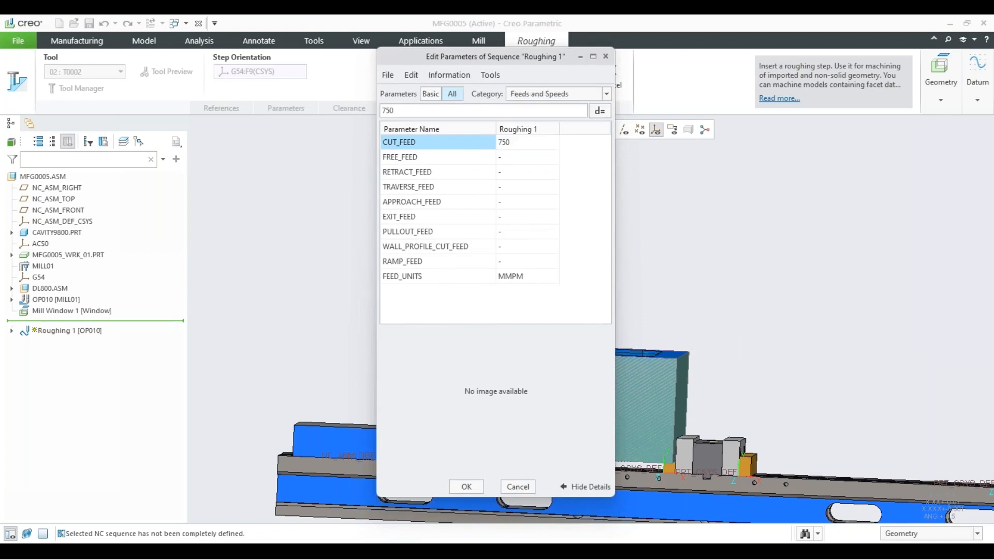
{"action": "left_click", "coordinate": [544, 94]}
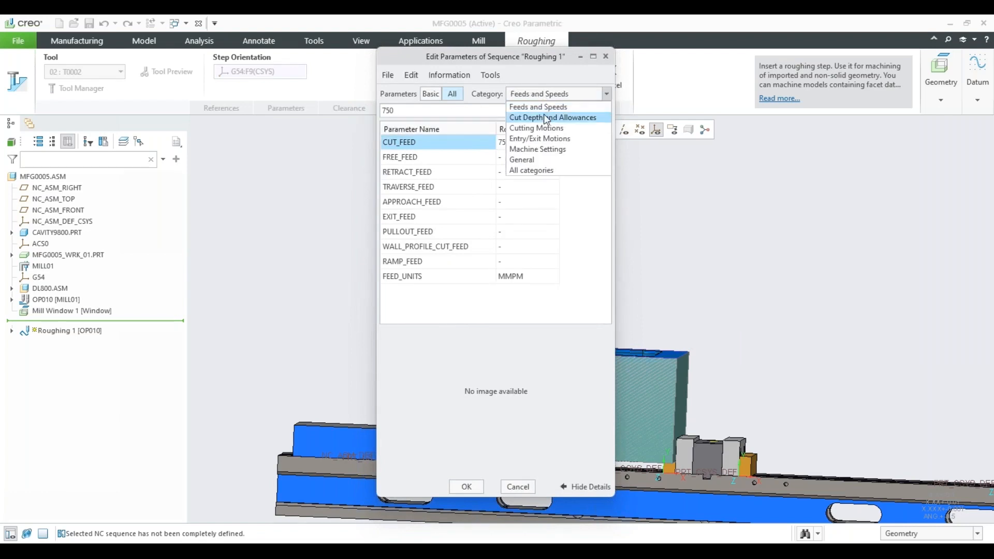
{"action": "left_click", "coordinate": [546, 113]}
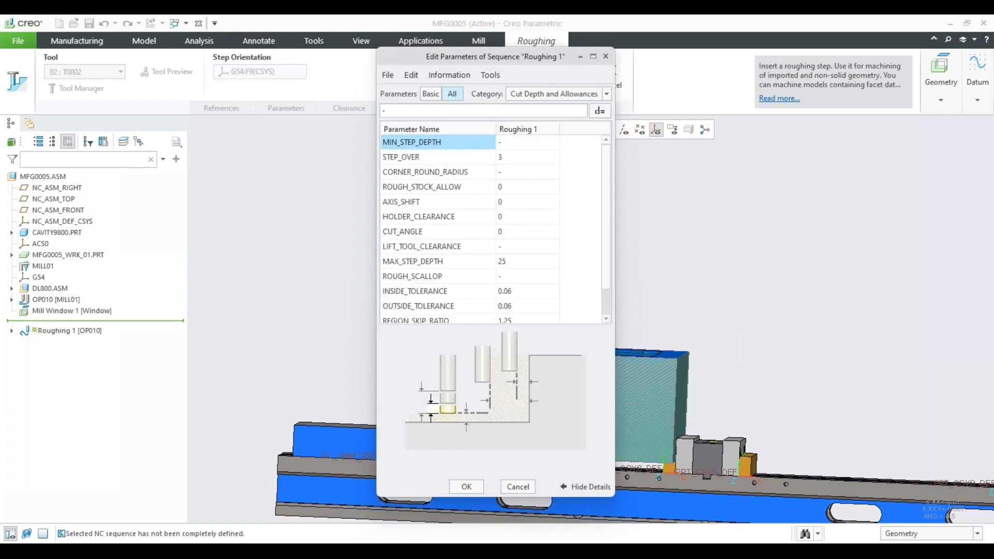
{"action": "left_click", "coordinate": [540, 96]}
{"action": "left_click", "coordinate": [540, 123]}
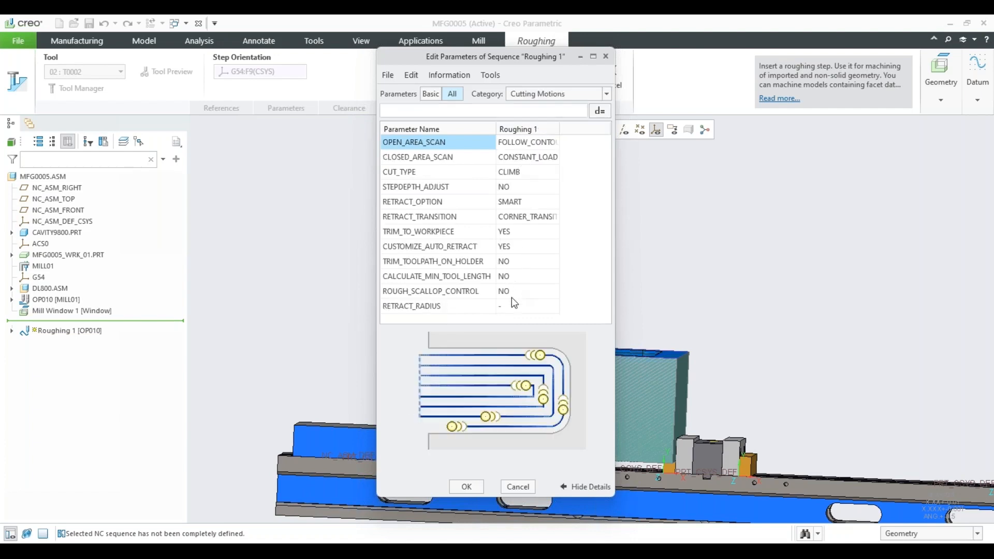
{"action": "left_click", "coordinate": [543, 94]}
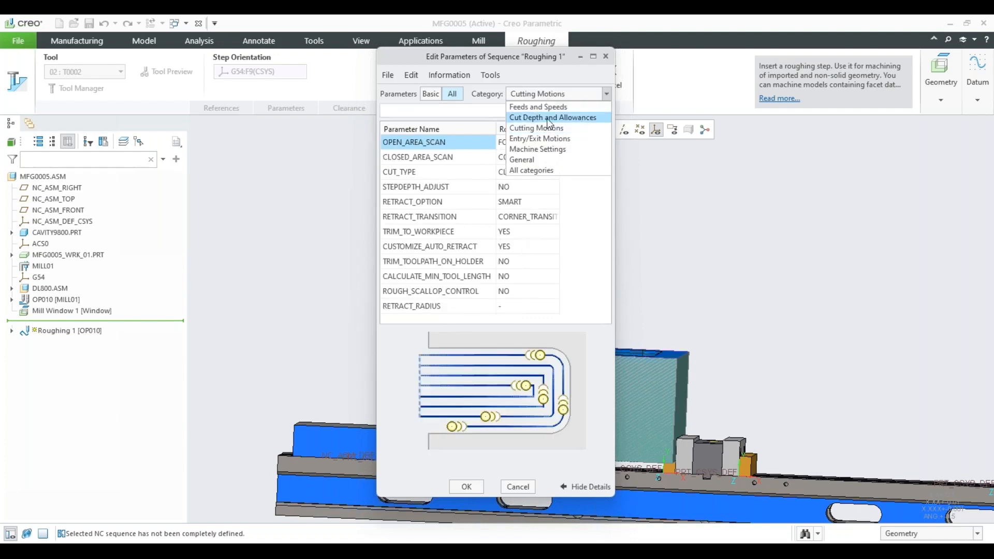
{"action": "left_click", "coordinate": [550, 139]}
{"action": "scroll", "coordinate": [506, 203], "scroll_direction": "down", "scroll_amount": 5}
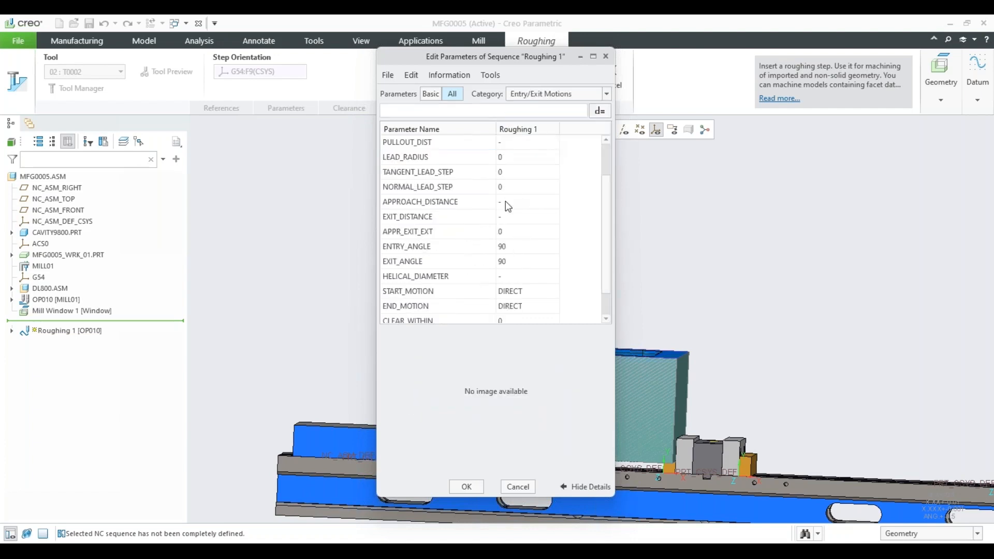
{"action": "scroll", "coordinate": [516, 232], "scroll_direction": "up", "scroll_amount": 5}
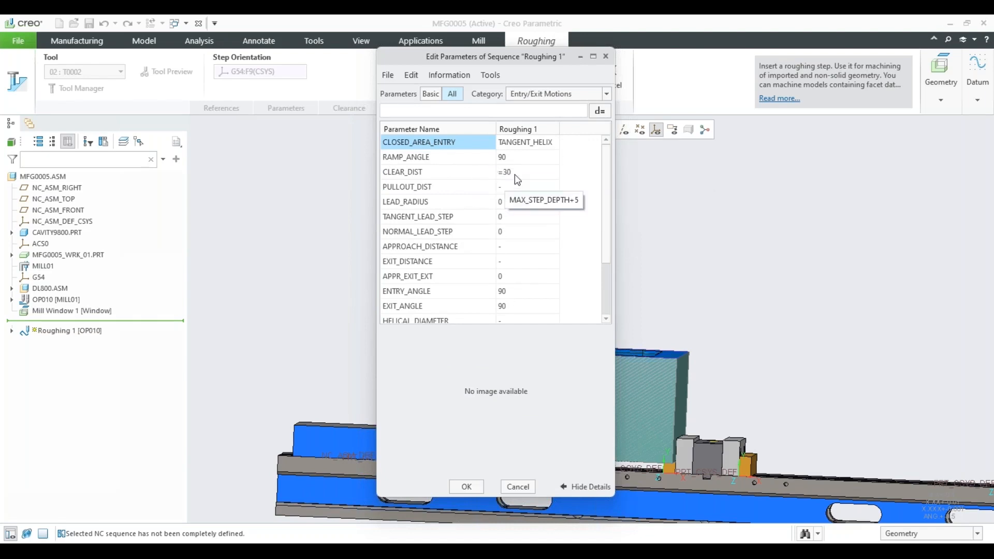
{"action": "scroll", "coordinate": [492, 233], "scroll_direction": "down", "scroll_amount": 1}
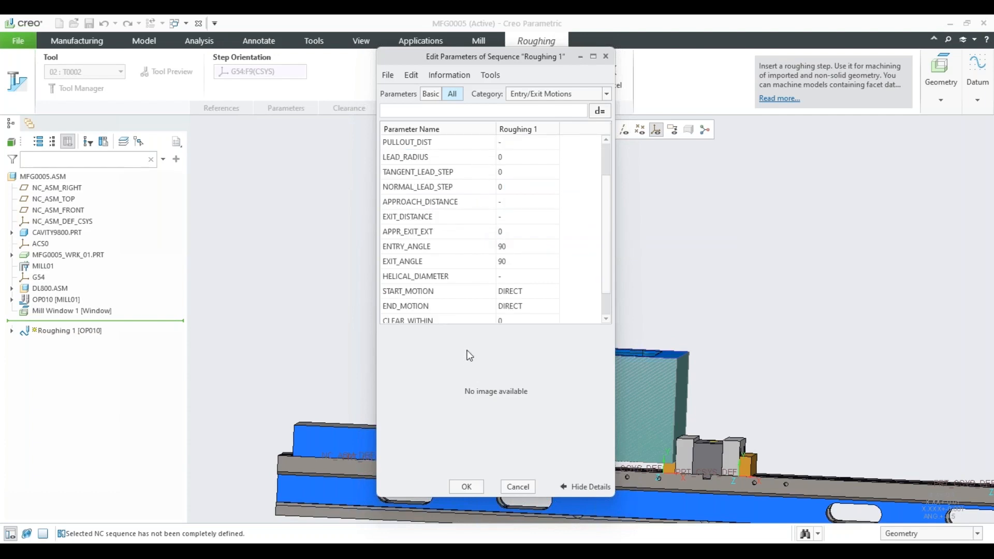
{"action": "left_click", "coordinate": [468, 488]}
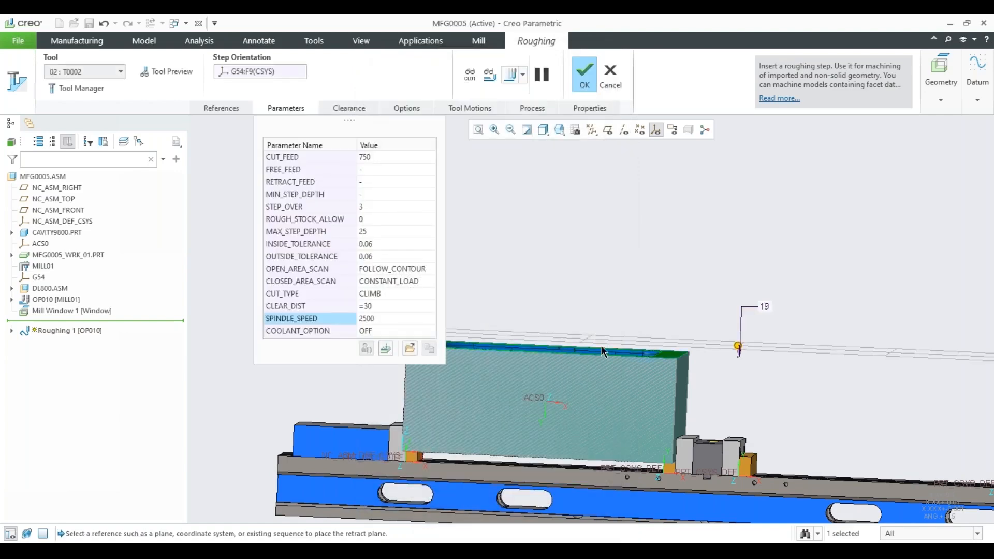
Play the roughing step's tool path on the cavity part and raise the display speed during playback.
{"action": "key", "text": "ctrl+d"}
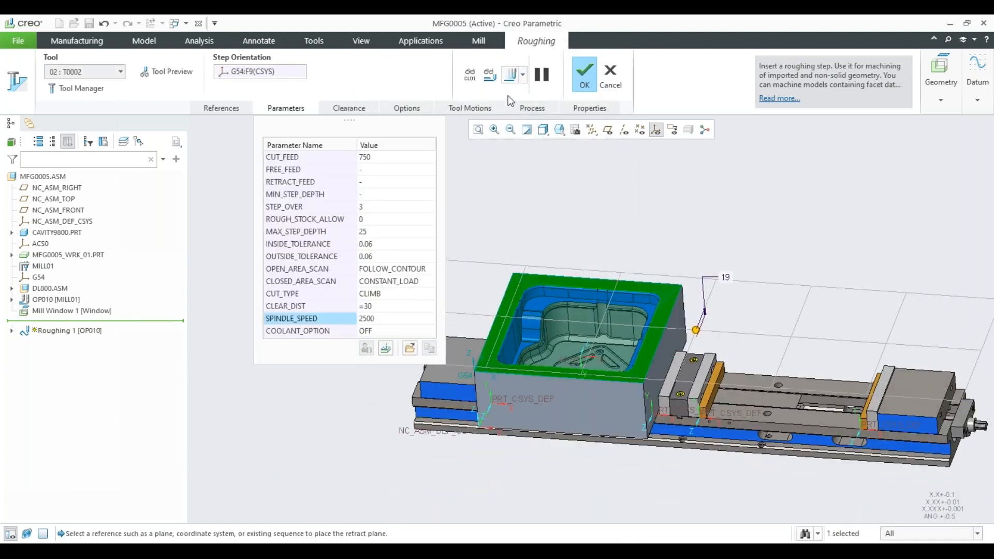
{"action": "left_click", "coordinate": [511, 75]}
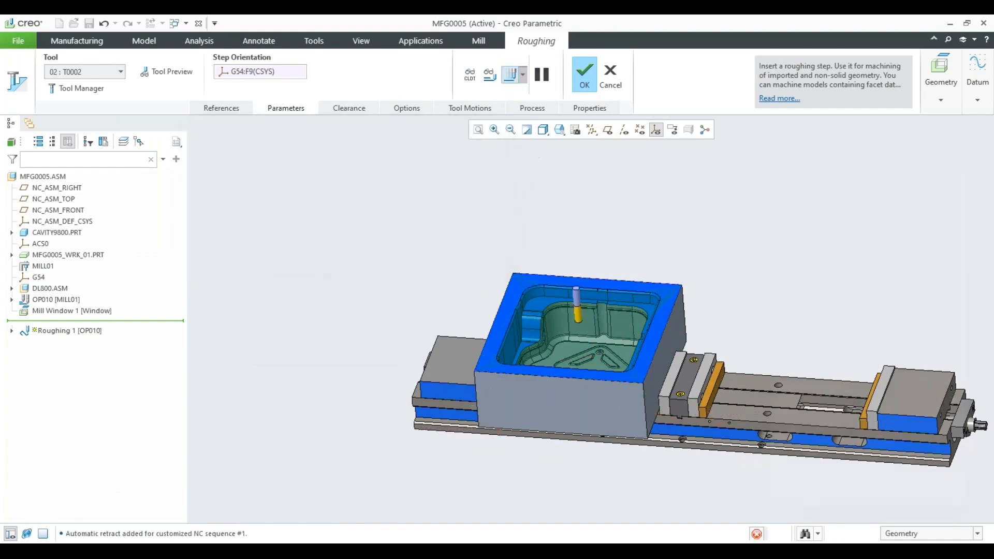
{"action": "middle_click_drag", "start_coordinate": [493, 283], "coordinate": [486, 285], "text": "shift"}
{"action": "middle_click_drag", "start_coordinate": [490, 284], "coordinate": [479, 230]}
{"action": "scroll", "coordinate": [449, 312], "scroll_direction": "down", "scroll_amount": 5}
{"action": "scroll", "coordinate": [450, 311], "scroll_direction": "down", "scroll_amount": 2}
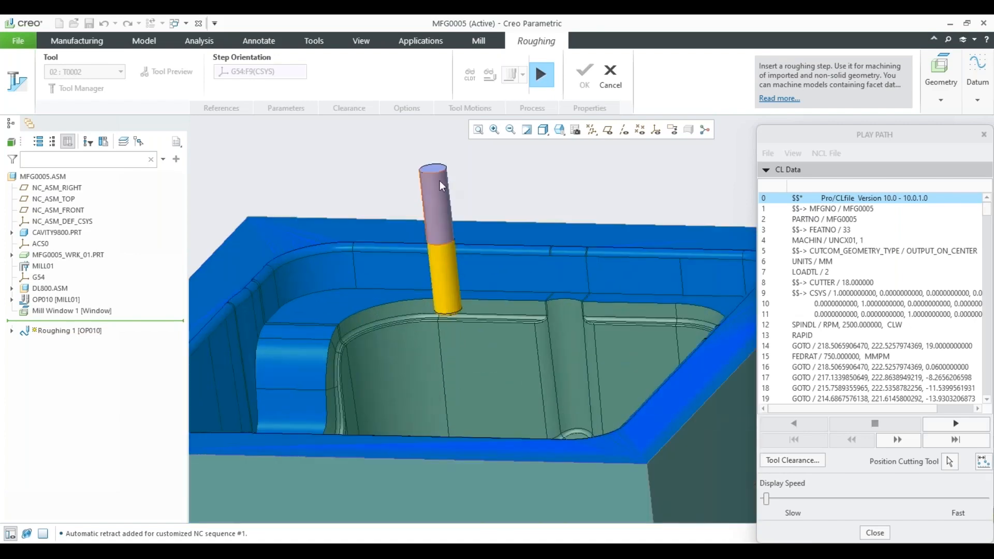
{"action": "scroll", "coordinate": [506, 289], "scroll_direction": "up", "scroll_amount": 2}
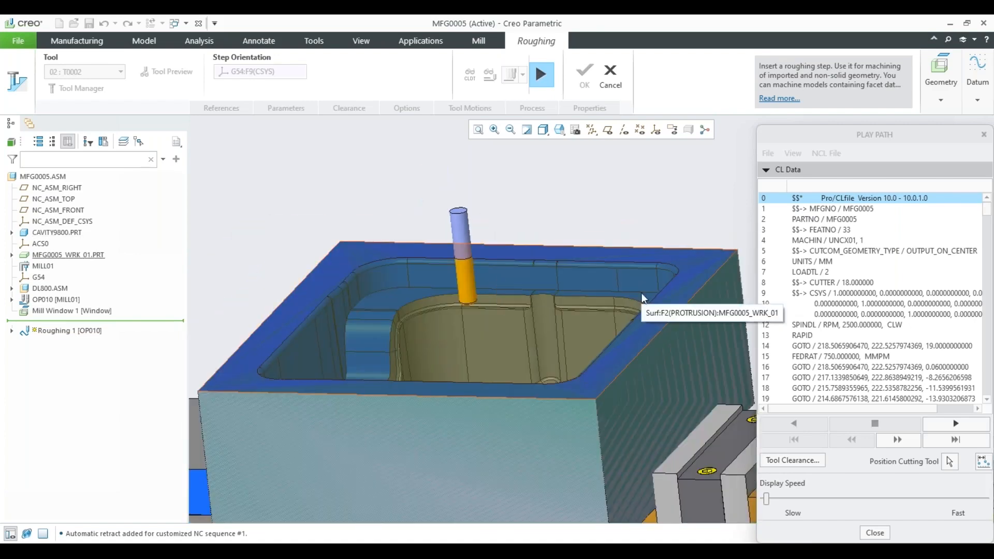
{"action": "scroll", "coordinate": [622, 290], "scroll_direction": "up", "scroll_amount": 2}
{"action": "left_click", "coordinate": [935, 426]}
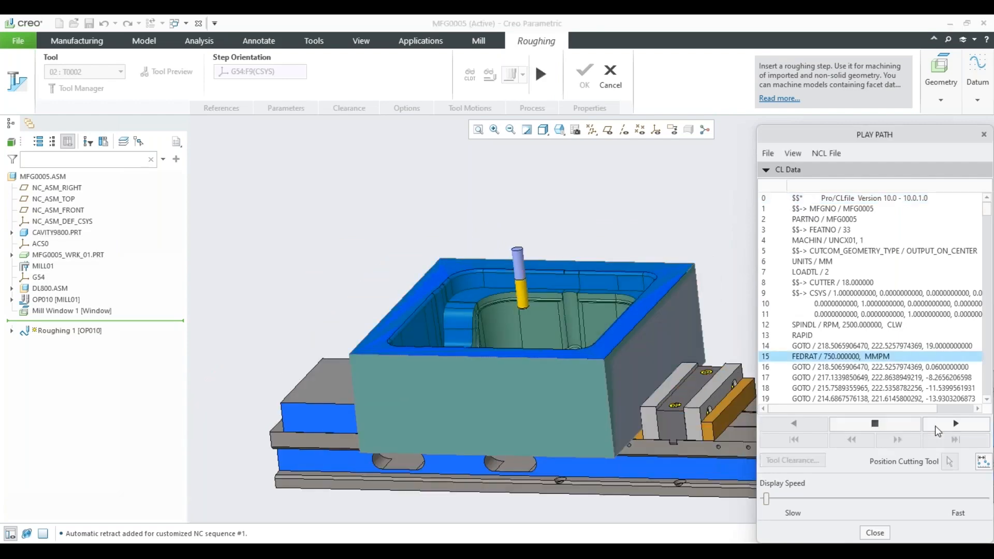
{"action": "mouse_move", "coordinate": [543, 270]}
{"action": "middle_mouse_down"}
{"action": "mouse_move", "coordinate": [523, 264]}
{"action": "mouse_move", "coordinate": [503, 282]}
{"action": "mouse_move", "coordinate": [508, 310]}
{"action": "middle_mouse_up"}
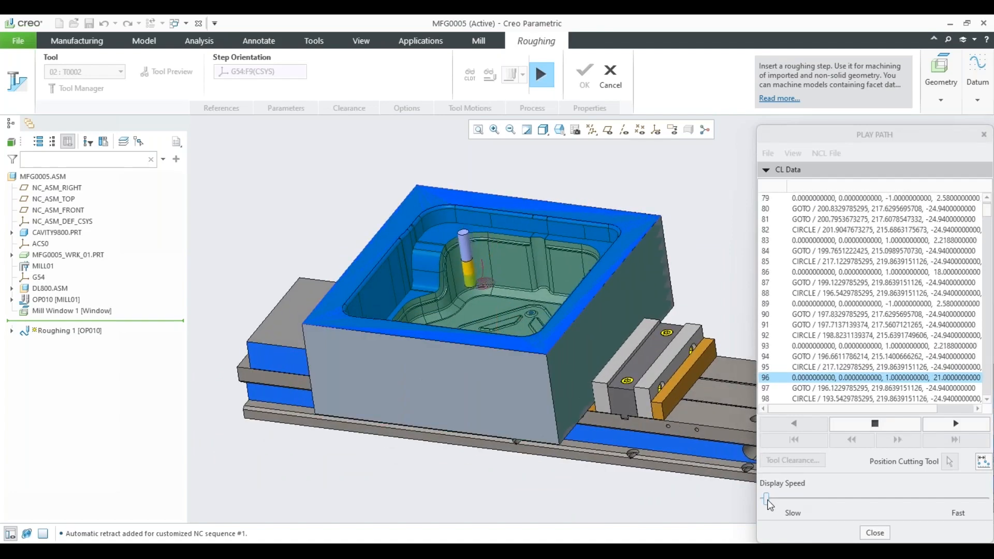
{"action": "left_click_drag", "start_coordinate": [794, 503], "coordinate": [913, 498]}
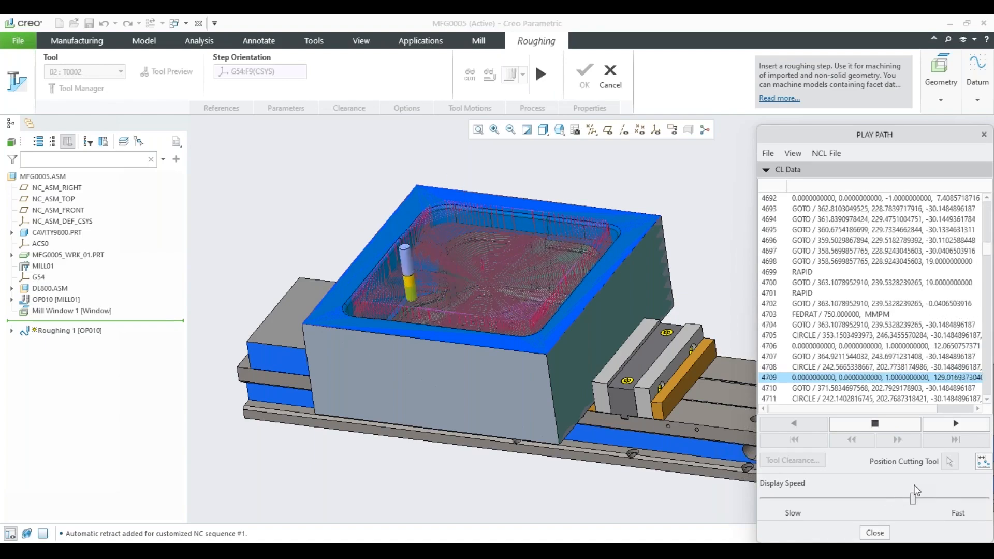
{"action": "middle_click_drag", "start_coordinate": [484, 306], "coordinate": [495, 326]}
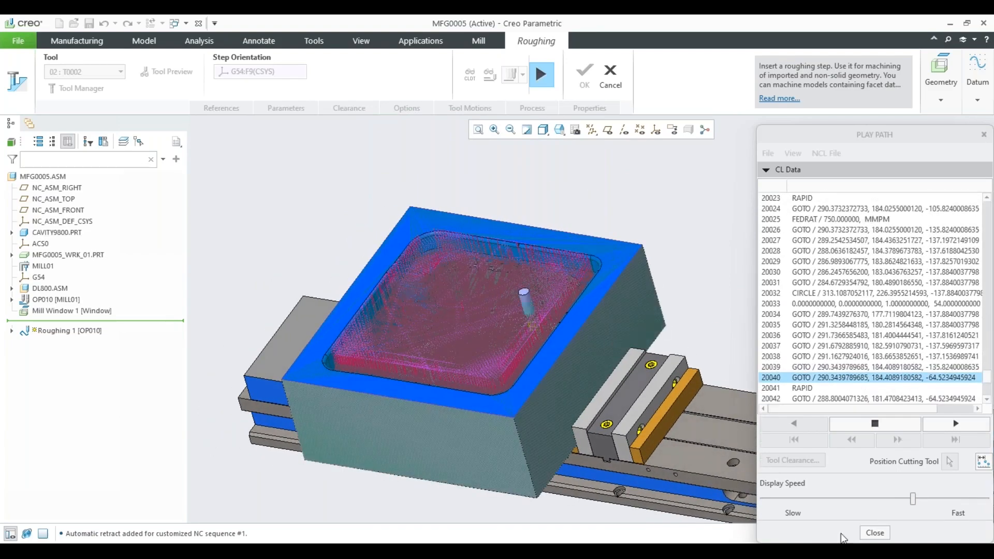
Examine the completed roughing passes along the cavity's walls and floor, and close the tool path playback.
{"action": "scroll", "coordinate": [549, 315], "scroll_direction": "up", "scroll_amount": 3}
{"action": "scroll", "coordinate": [490, 280], "scroll_direction": "up", "scroll_amount": 5}
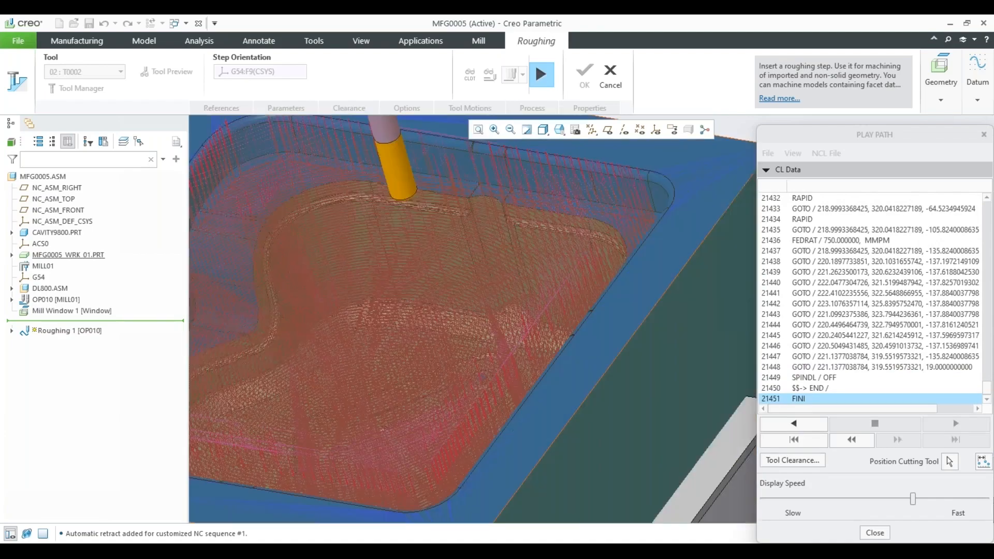
{"action": "mouse_move", "coordinate": [490, 279]}
{"action": "middle_mouse_down"}
{"action": "mouse_move", "coordinate": [511, 285]}
{"action": "mouse_move", "coordinate": [473, 280]}
{"action": "middle_mouse_up"}
{"action": "scroll", "coordinate": [474, 281], "scroll_direction": "down", "scroll_amount": 4}
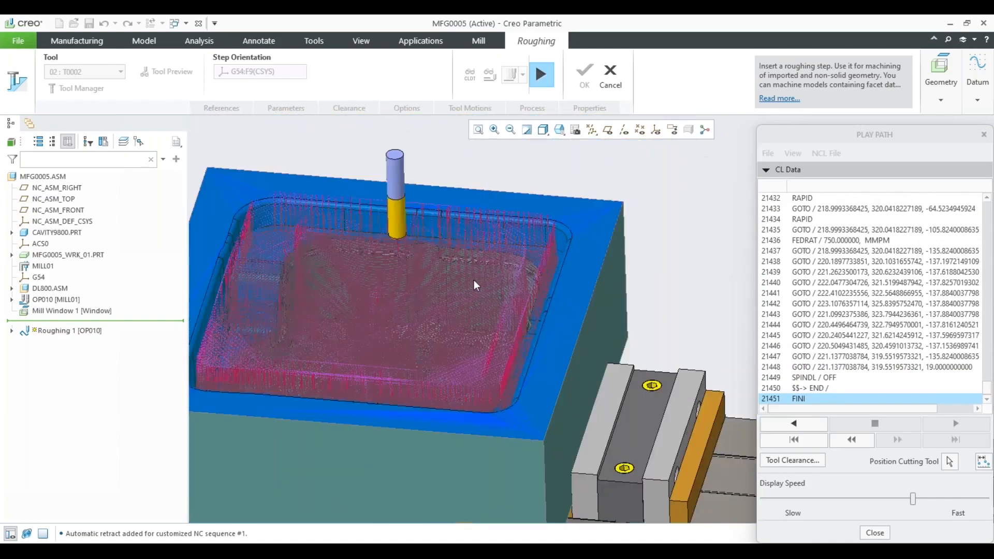
{"action": "scroll", "coordinate": [433, 223], "scroll_direction": "up", "scroll_amount": 6}
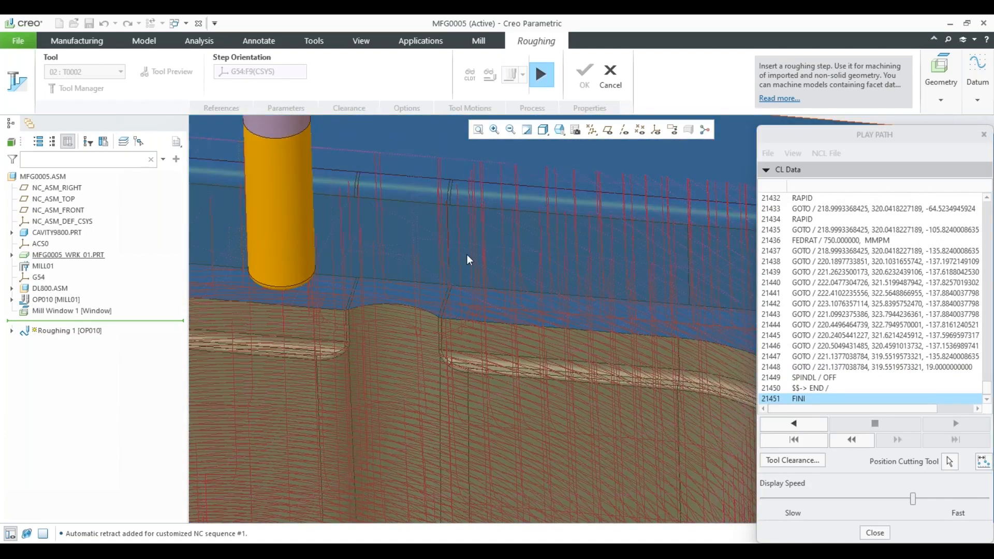
{"action": "scroll", "coordinate": [467, 254], "scroll_direction": "down", "scroll_amount": 5}
{"action": "scroll", "coordinate": [495, 281], "scroll_direction": "down", "scroll_amount": 3}
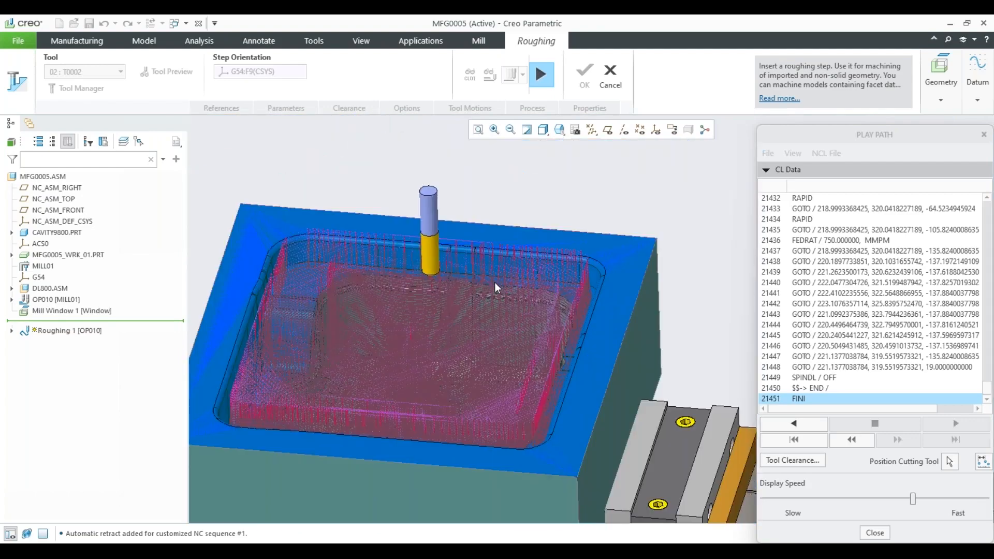
{"action": "middle_click_drag", "start_coordinate": [495, 281], "coordinate": [354, 228]}
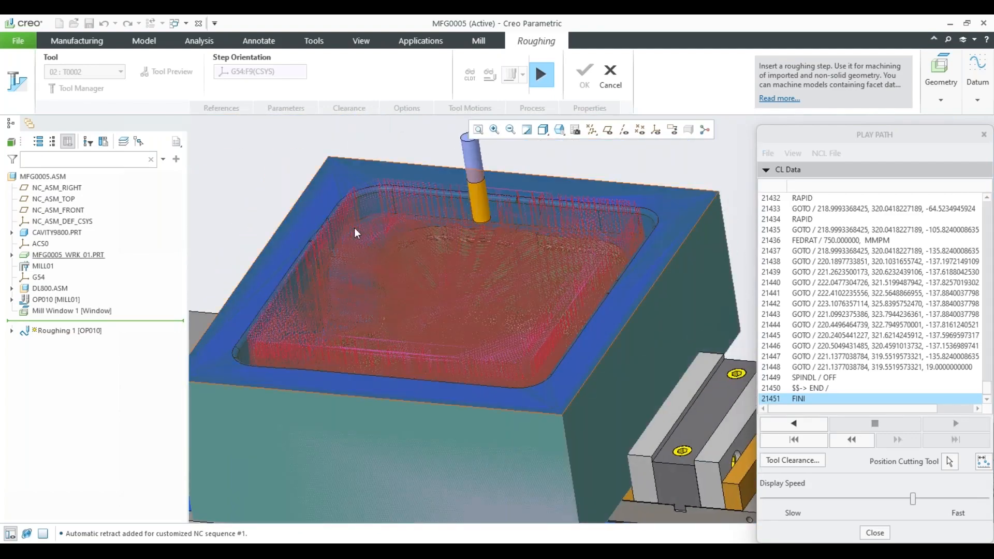
{"action": "scroll", "coordinate": [347, 222], "scroll_direction": "up", "scroll_amount": 6}
{"action": "scroll", "coordinate": [347, 222], "scroll_direction": "down", "scroll_amount": 6}
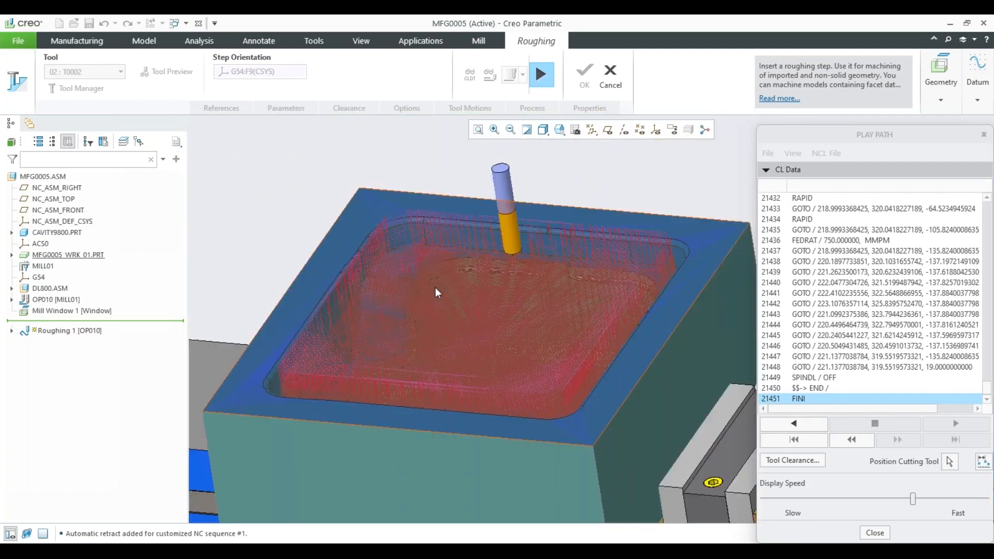
{"action": "mouse_move", "coordinate": [435, 287]}
{"action": "middle_mouse_down"}
{"action": "mouse_move", "coordinate": [520, 351]}
{"action": "mouse_move", "coordinate": [444, 266]}
{"action": "mouse_move", "coordinate": [471, 304]}
{"action": "middle_mouse_up"}
{"action": "scroll", "coordinate": [606, 383], "scroll_direction": "up", "scroll_amount": 2}
{"action": "left_click", "coordinate": [874, 534]}
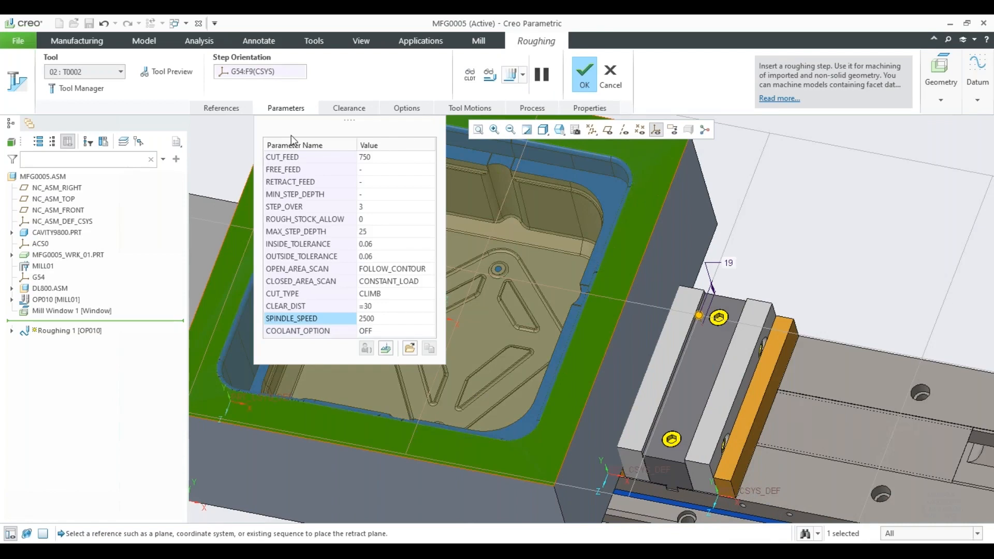
Set the roughing step's OPEN_AREA_SCAN to CONSTANT_LOAD and CLOSED_AREA_SCAN to MAINTAIN_CUT_DIR.
{"action": "left_click", "coordinate": [407, 269]}
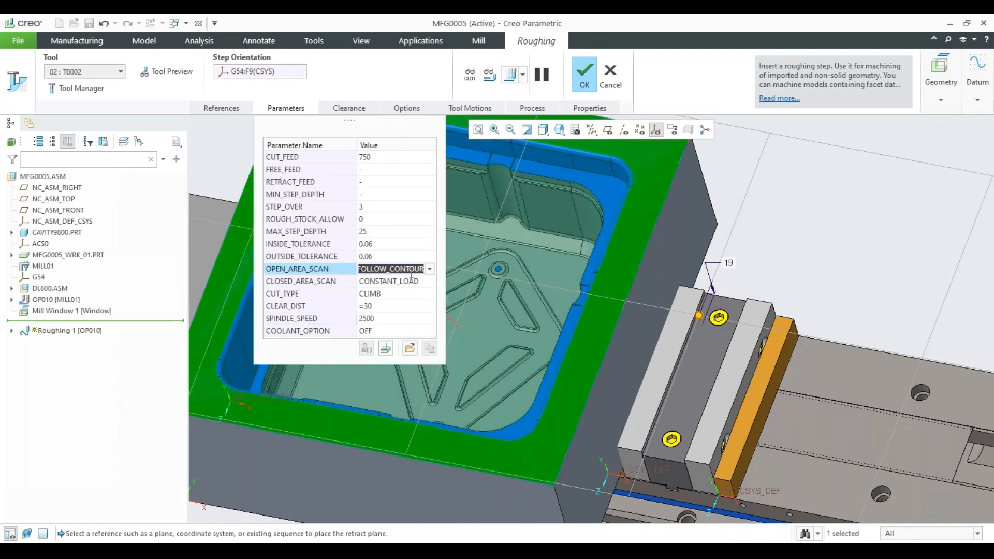
{"action": "left_click", "coordinate": [430, 269]}
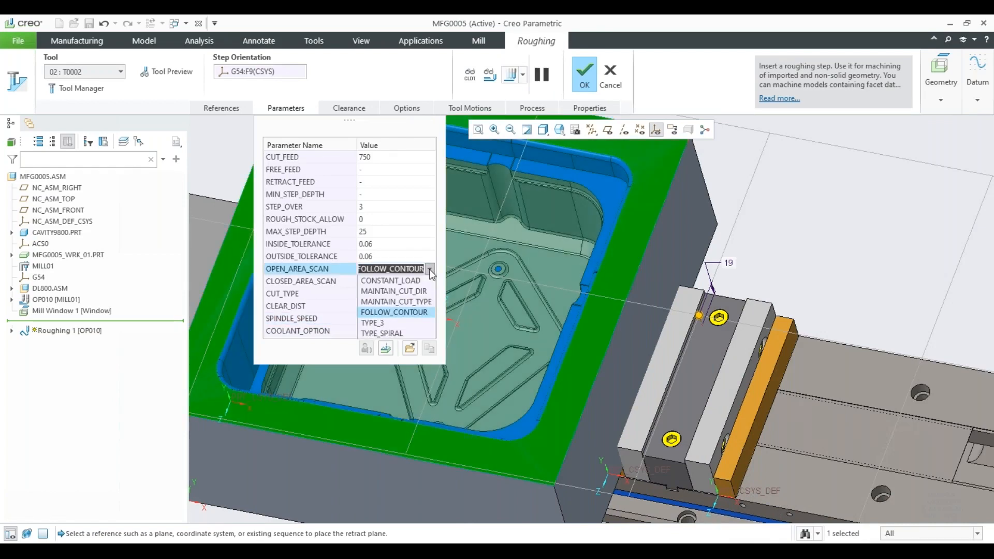
{"action": "left_click", "coordinate": [414, 280]}
{"action": "left_click", "coordinate": [417, 282]}
{"action": "left_click", "coordinate": [429, 281]}
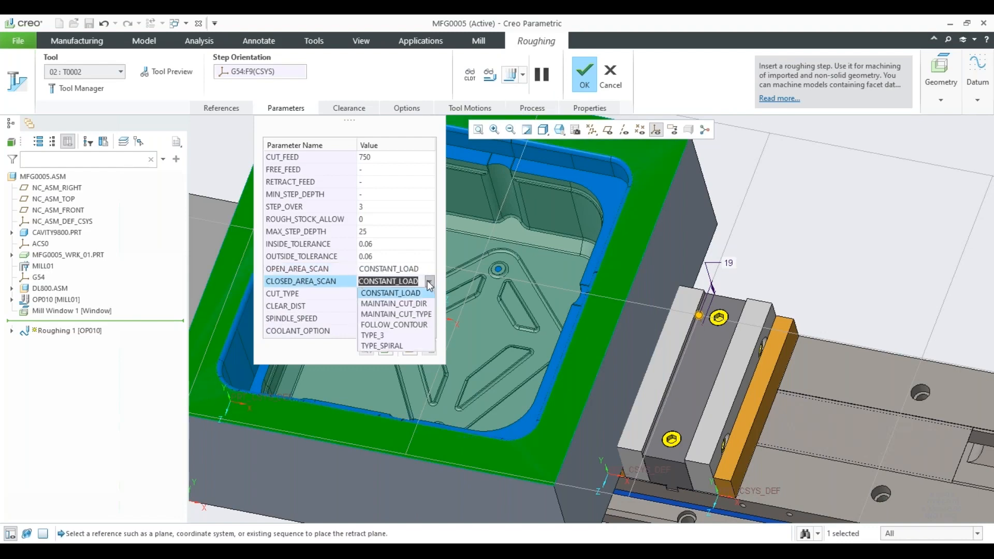
{"action": "left_click", "coordinate": [415, 305]}
Display the roughing step's tool path on the cavity part, examine the passes from several angles, and close the playback.
{"action": "left_click", "coordinate": [510, 75]}
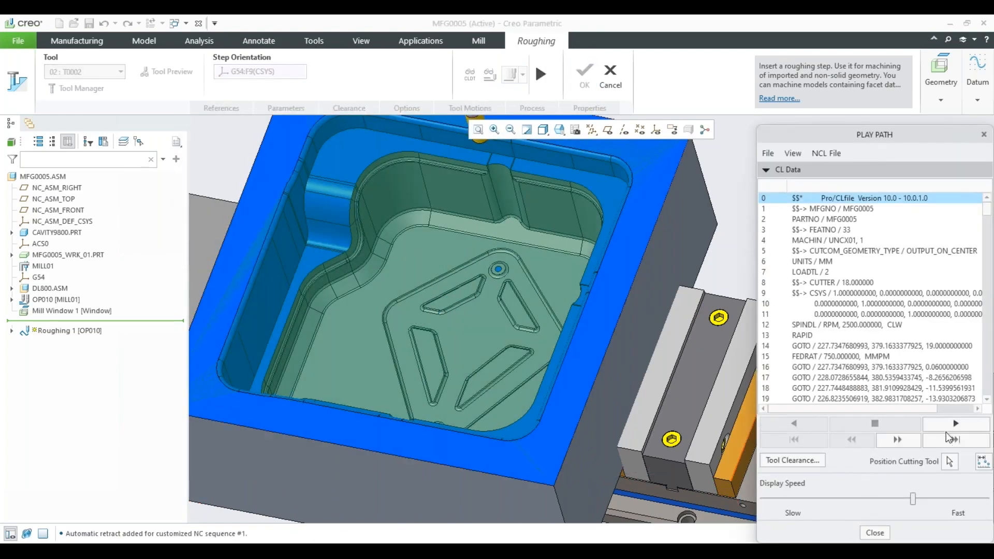
{"action": "left_click", "coordinate": [950, 461]}
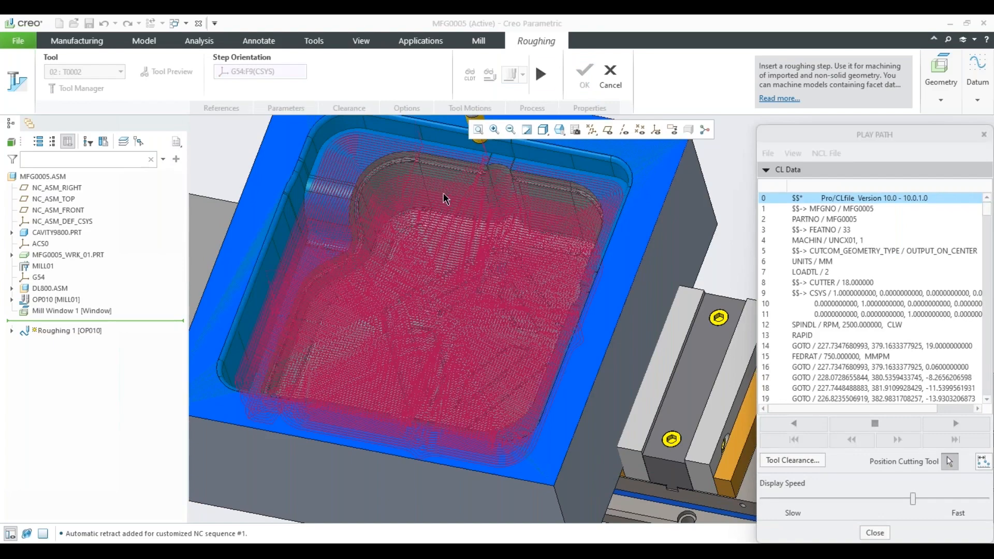
{"action": "middle_click_drag", "start_coordinate": [444, 198], "coordinate": [458, 283]}
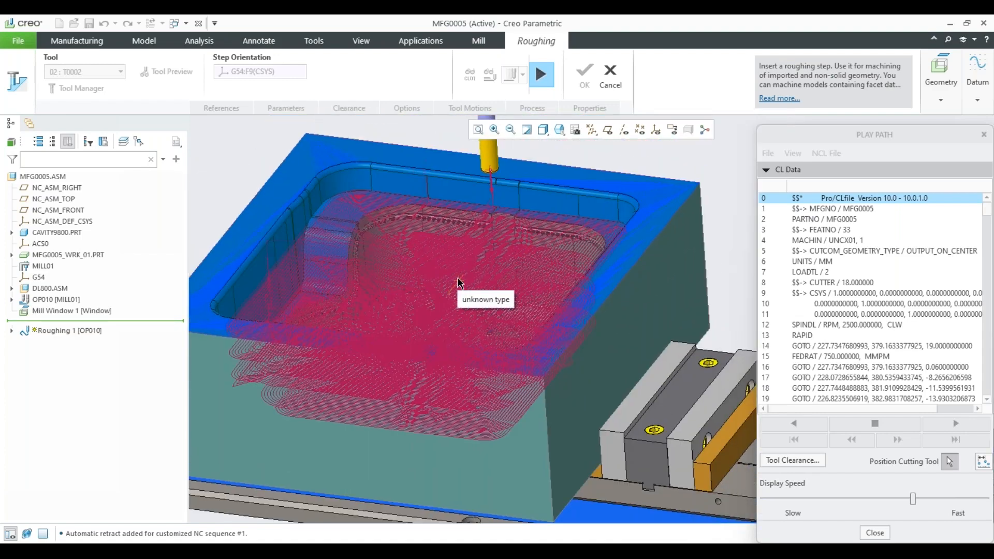
{"action": "middle_click_drag", "start_coordinate": [466, 272], "coordinate": [490, 264]}
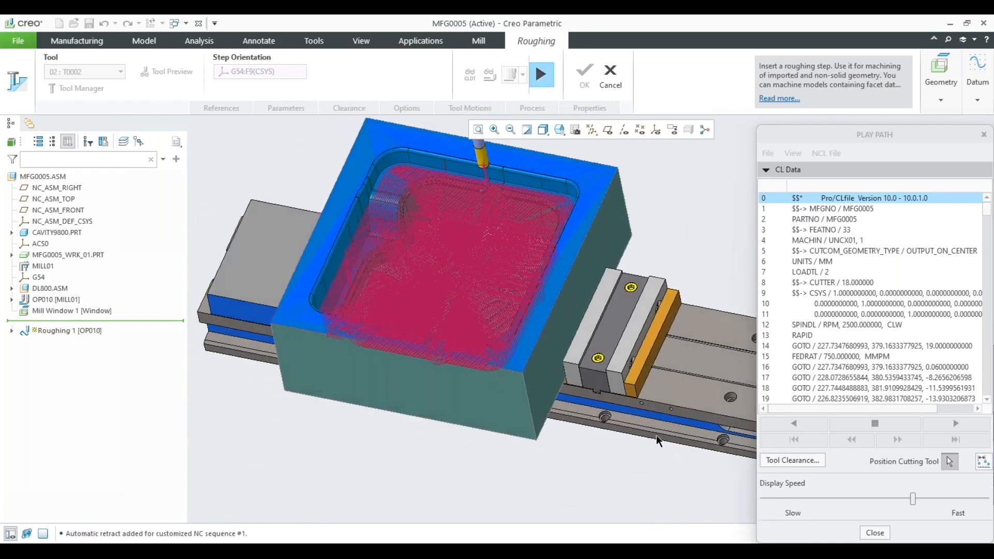
{"action": "left_click", "coordinate": [878, 533]}
{"action": "left_click", "coordinate": [509, 283]}
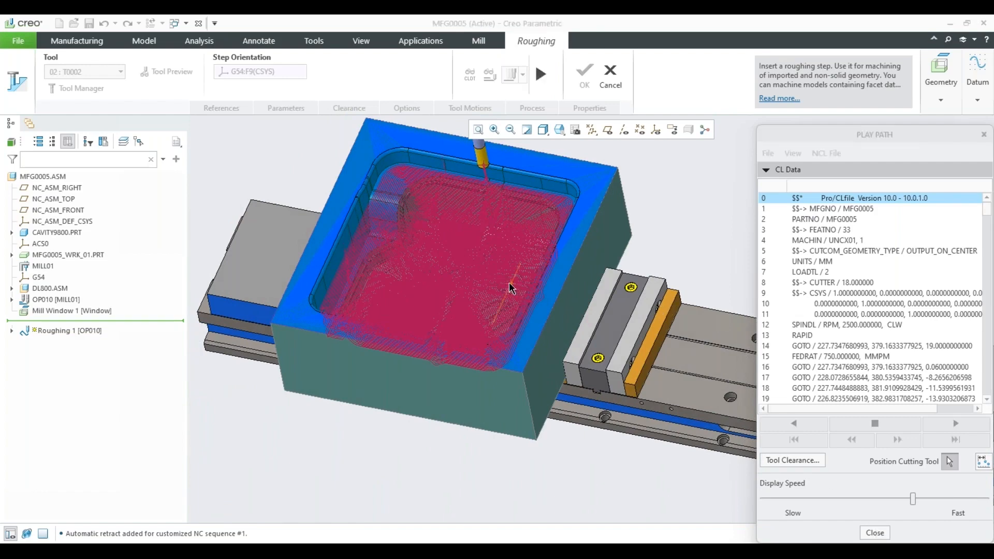
{"action": "left_click", "coordinate": [875, 533]}
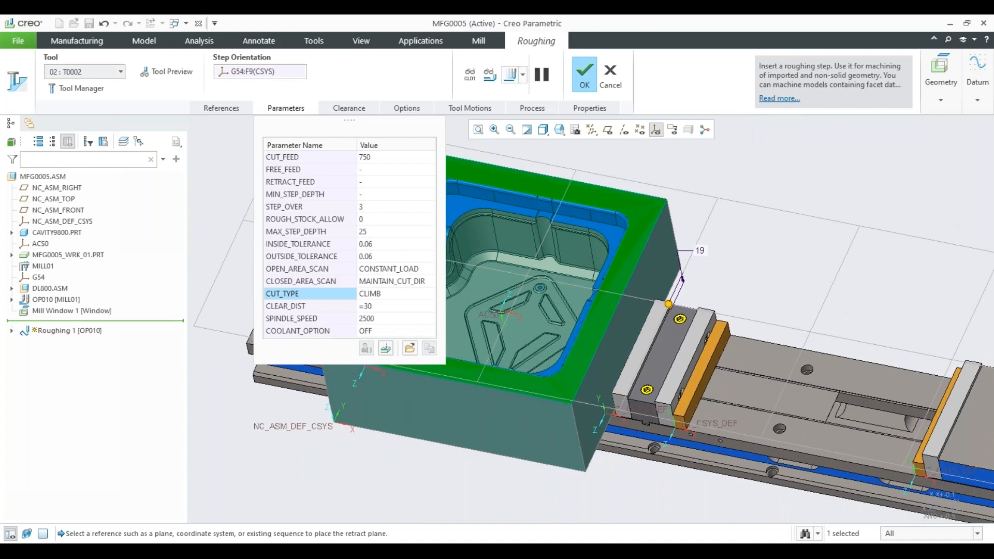
Accept the roughing step's definition to add it to operation OP010.
{"action": "left_click", "coordinate": [584, 75]}
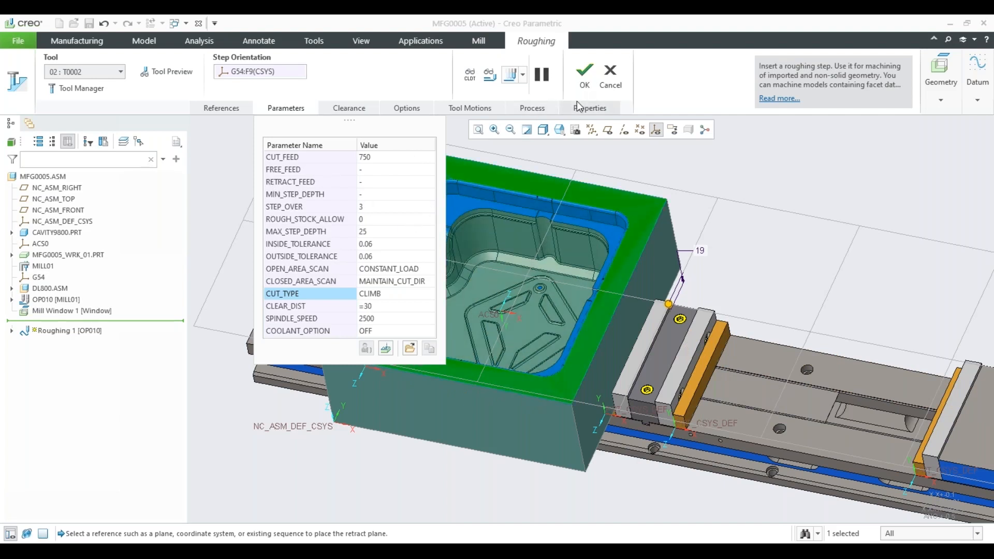
{"action": "left_click", "coordinate": [582, 76]}
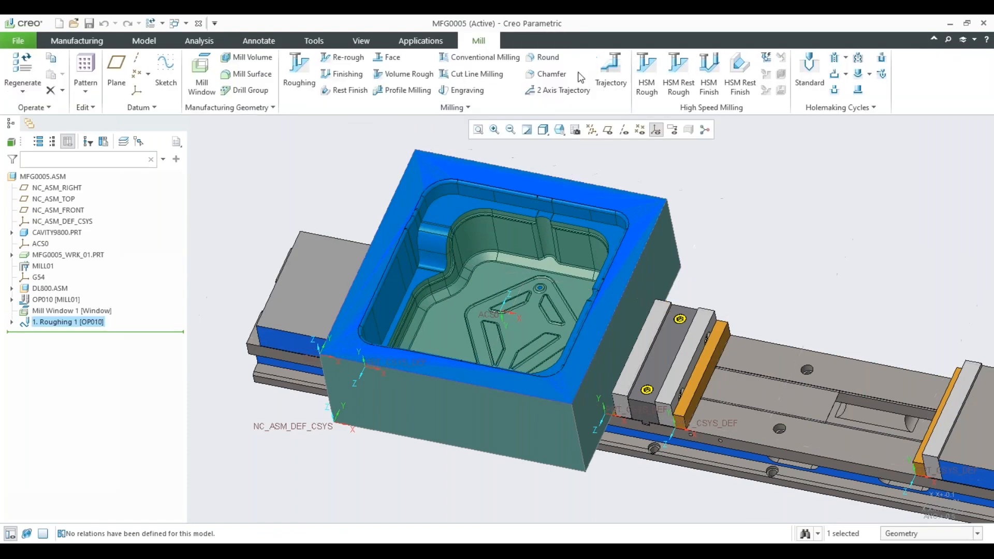
{"action": "left_click", "coordinate": [639, 161]}
{"action": "middle_click_drag", "start_coordinate": [638, 161], "coordinate": [604, 215], "text": "shift"}
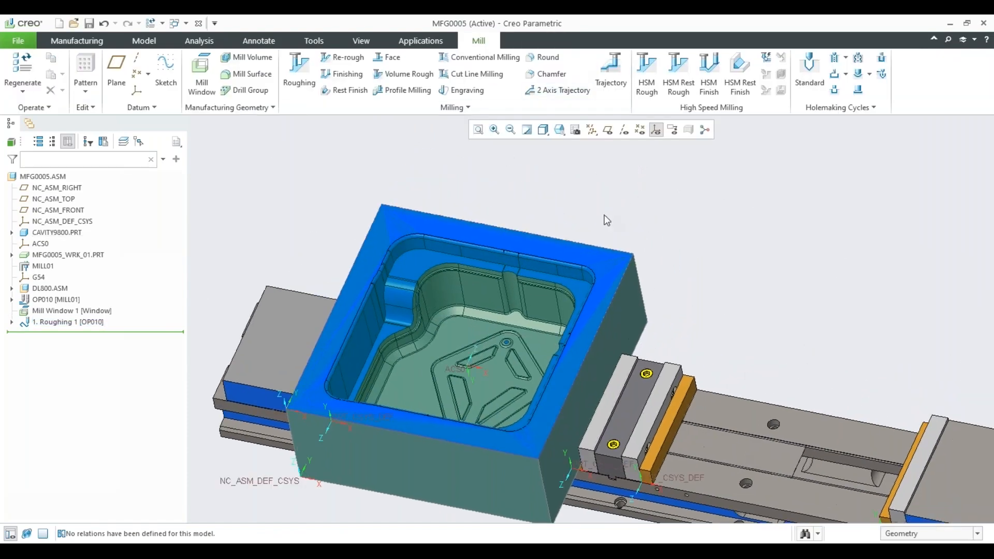
Start a re-roughing step with tool T0002, view its basic parameters, and set Roughing 1 as its previous step.
{"action": "left_click", "coordinate": [342, 58]}
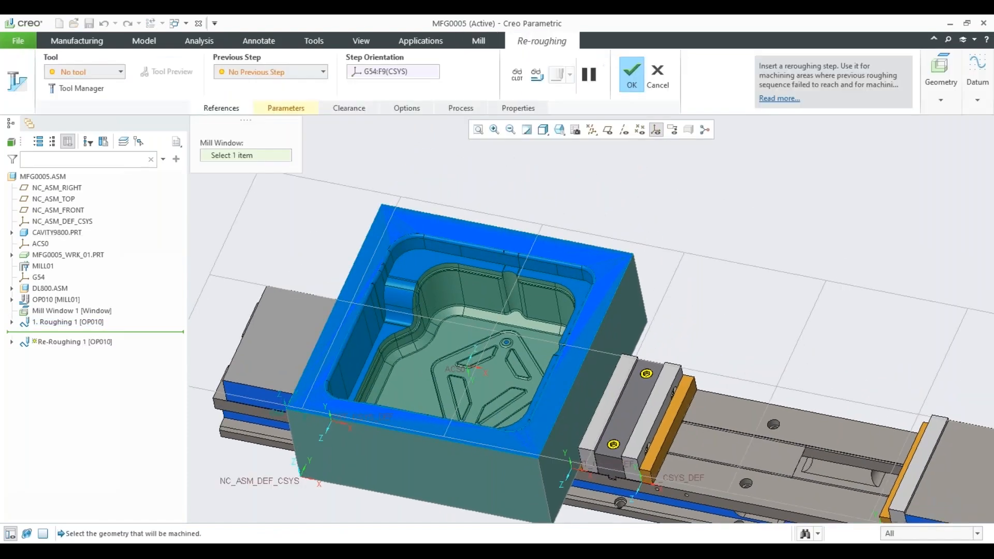
{"action": "left_click", "coordinate": [95, 68]}
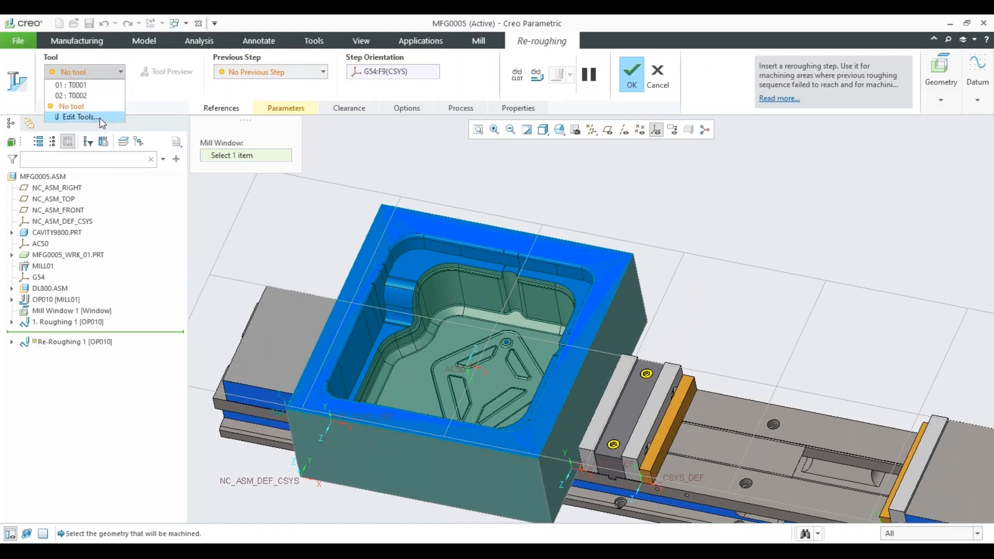
{"action": "left_click", "coordinate": [100, 98]}
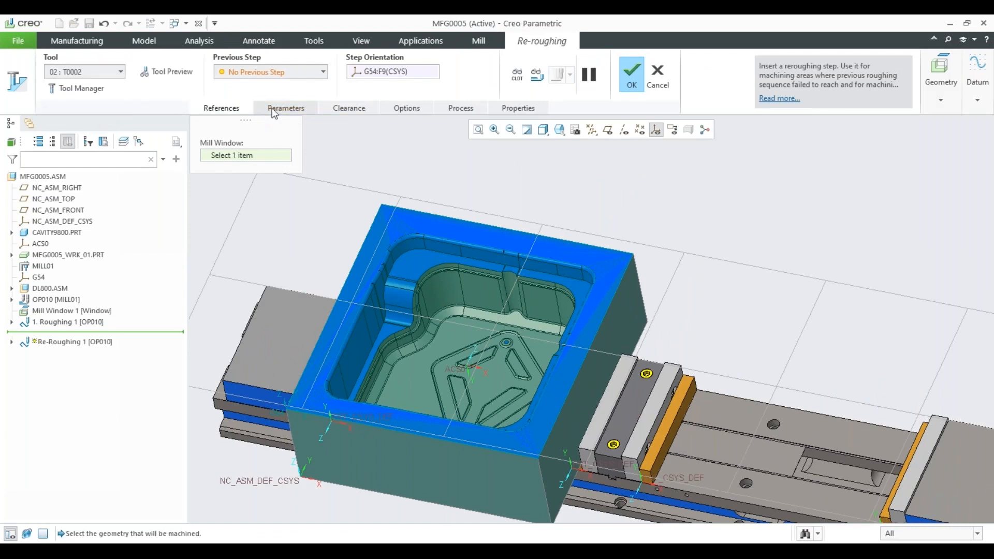
{"action": "left_click", "coordinate": [285, 109]}
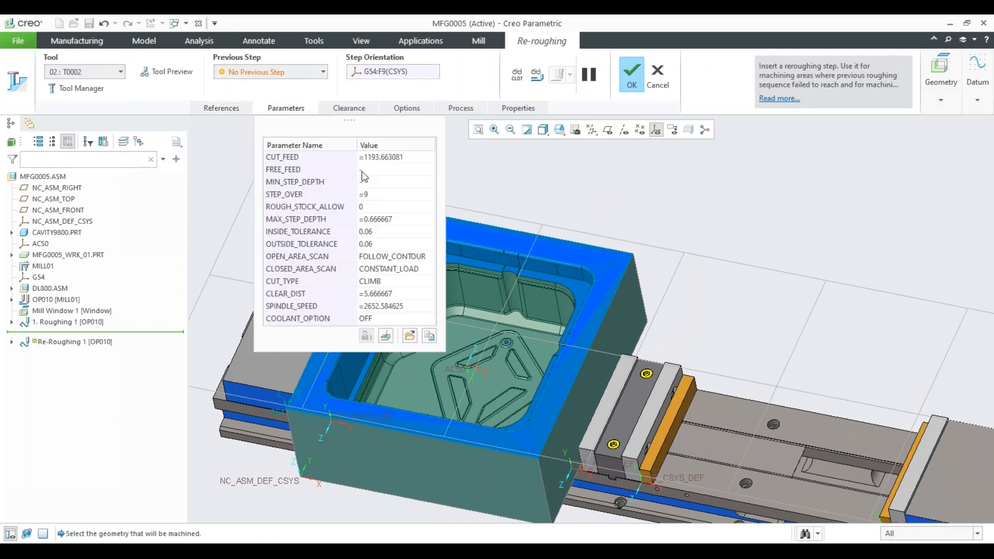
{"action": "left_click", "coordinate": [363, 207]}
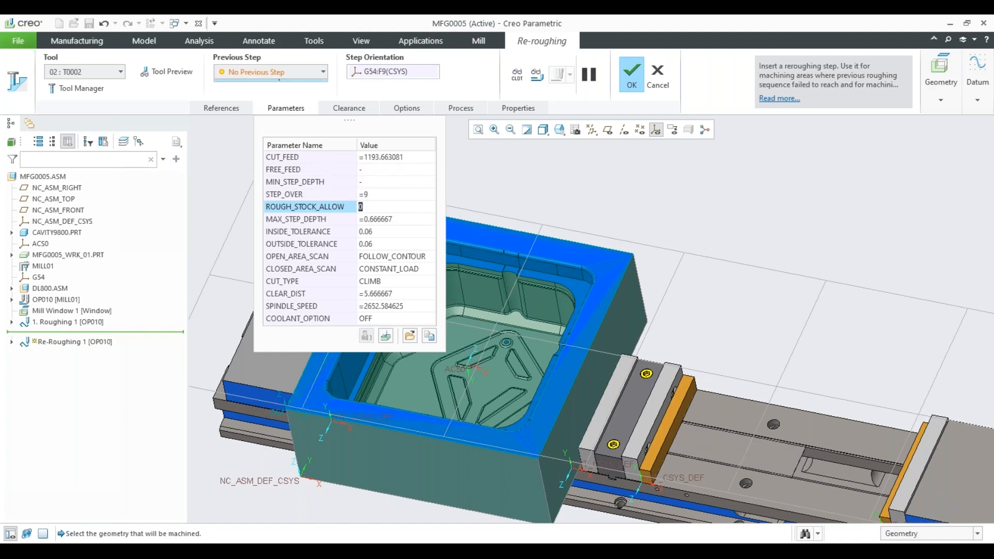
{"action": "left_click", "coordinate": [306, 74]}
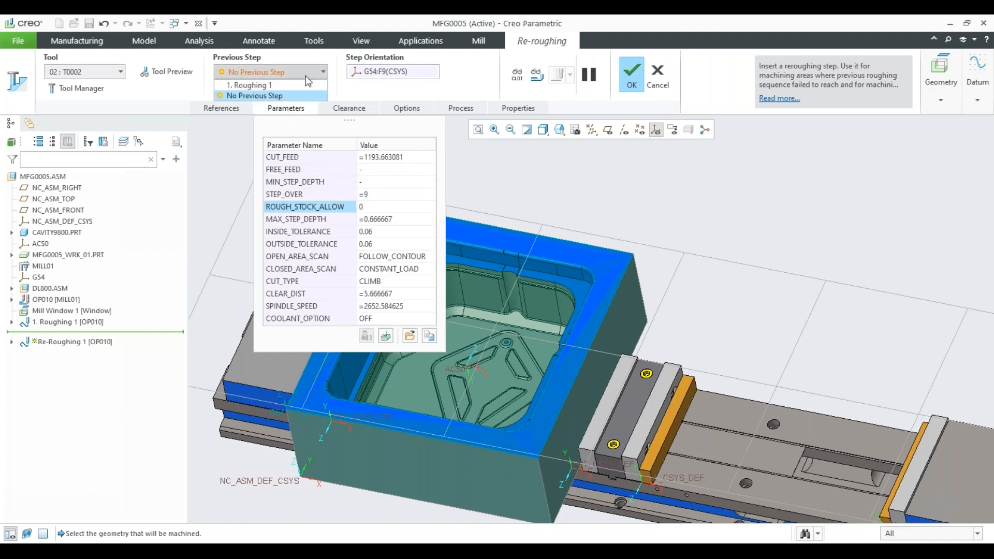
{"action": "left_click", "coordinate": [275, 86]}
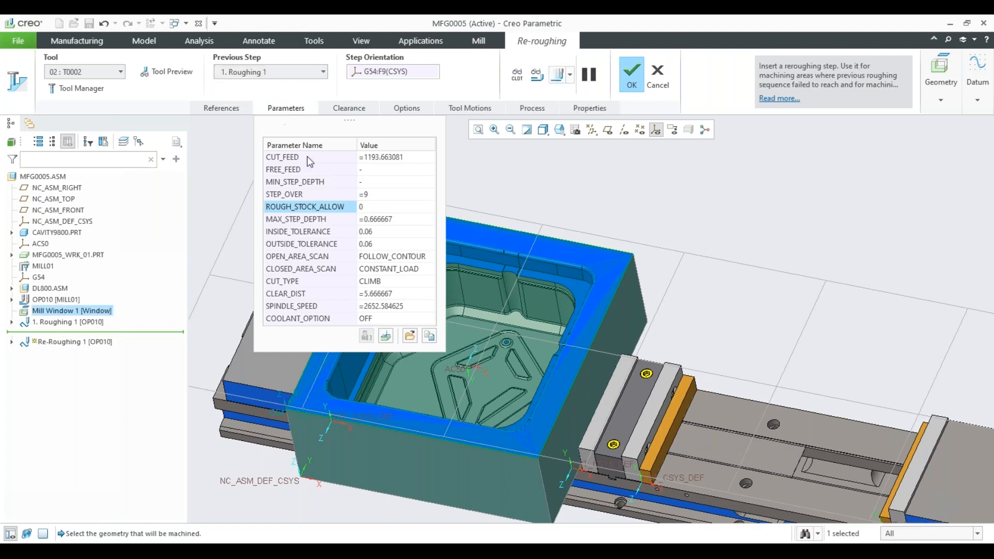
Look through the re-roughing step's full parameter list and its categories, and discard the re-roughing step.
{"action": "left_click", "coordinate": [386, 336]}
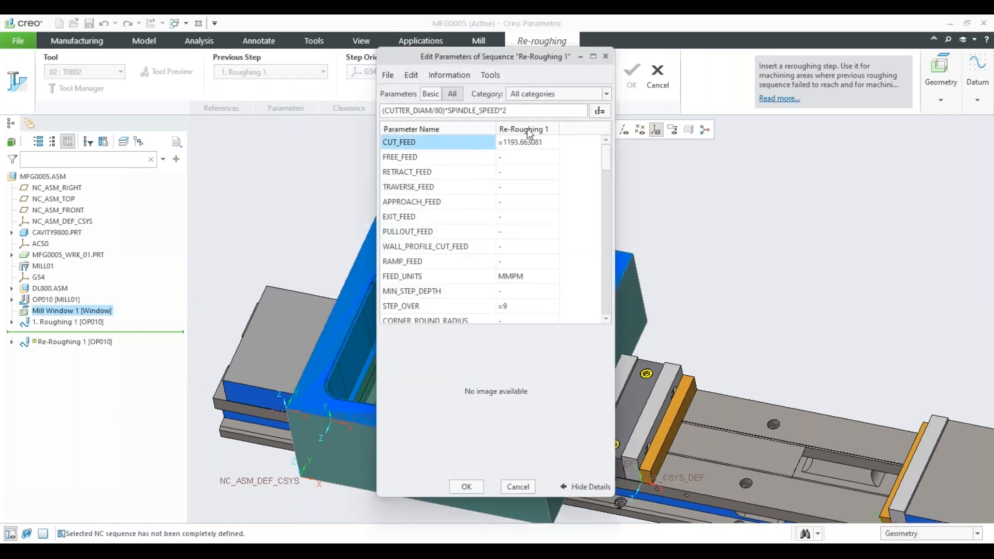
{"action": "left_click", "coordinate": [536, 96]}
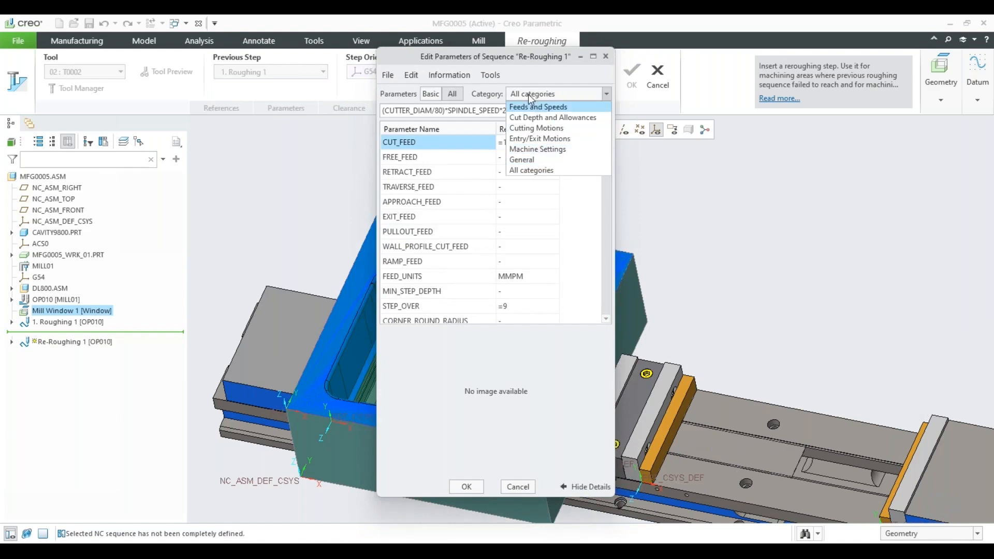
{"action": "left_click", "coordinate": [486, 64]}
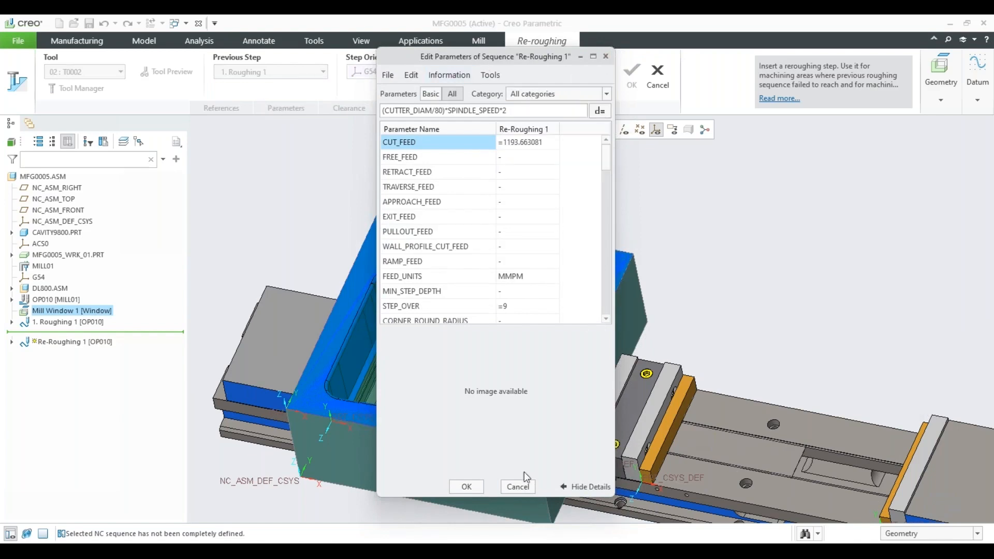
{"action": "left_click", "coordinate": [517, 487]}
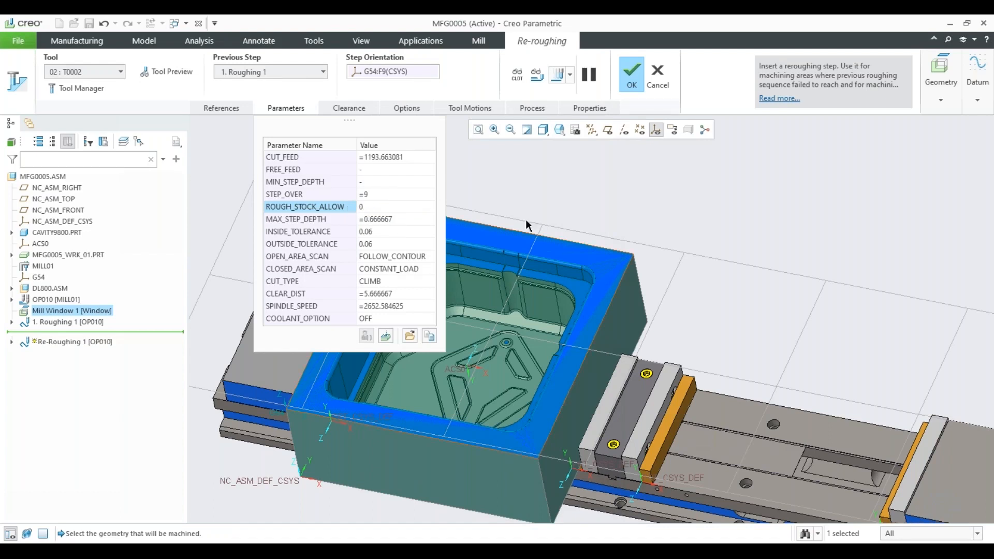
{"action": "left_click", "coordinate": [658, 78]}
{"action": "left_click", "coordinate": [497, 306]}
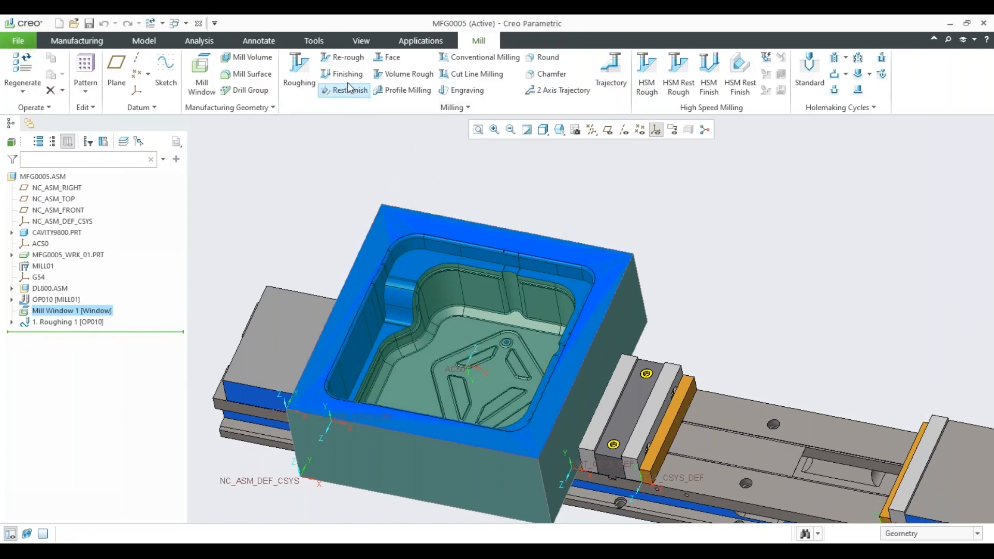
Start a finishing step and begin a chain-type mill window for it on the cavity part's upper face.
{"action": "left_click", "coordinate": [343, 74]}
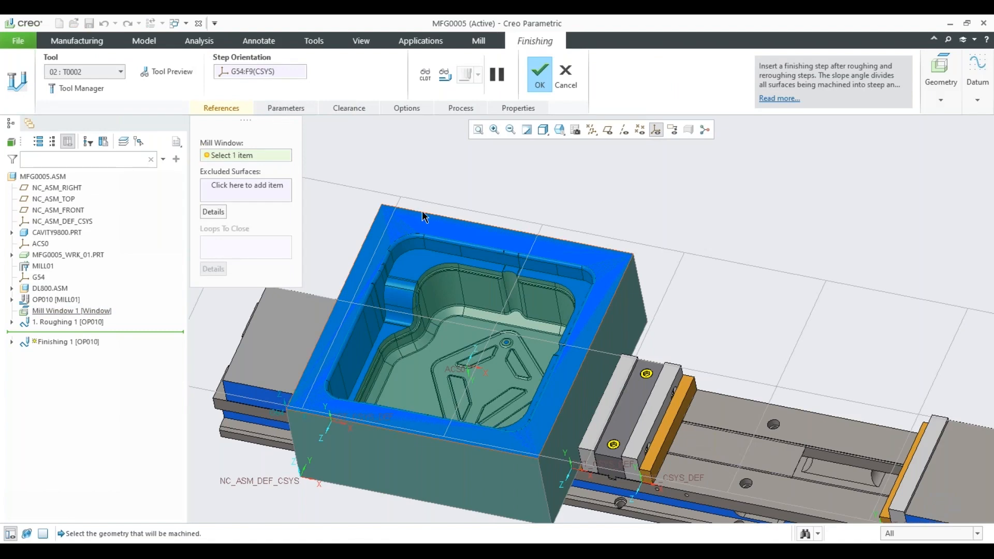
{"action": "mouse_move", "coordinate": [409, 217]}
{"action": "middle_mouse_down"}
{"action": "mouse_move", "coordinate": [510, 223]}
{"action": "mouse_move", "coordinate": [506, 206]}
{"action": "middle_mouse_up"}
{"action": "left_click", "coordinate": [936, 102]}
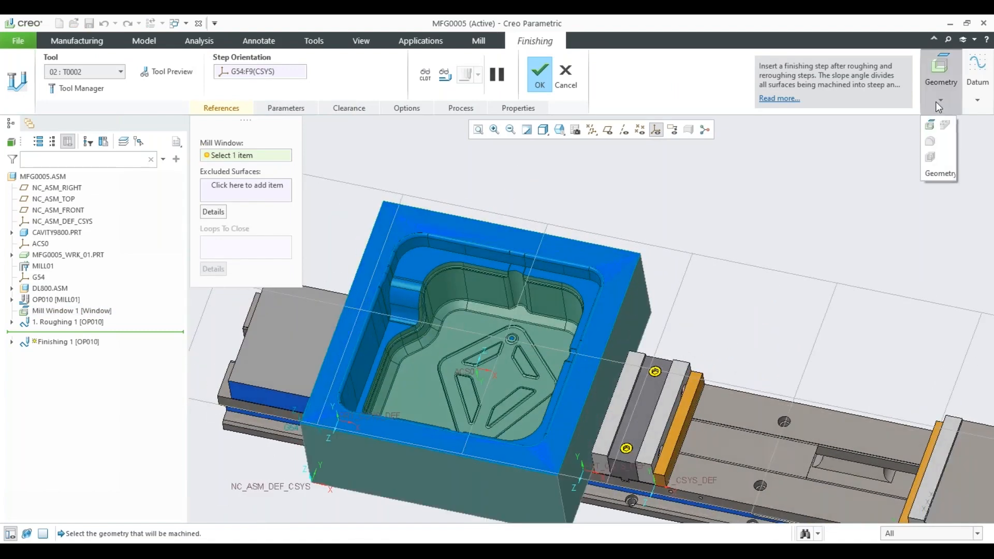
{"action": "left_click", "coordinate": [930, 125]}
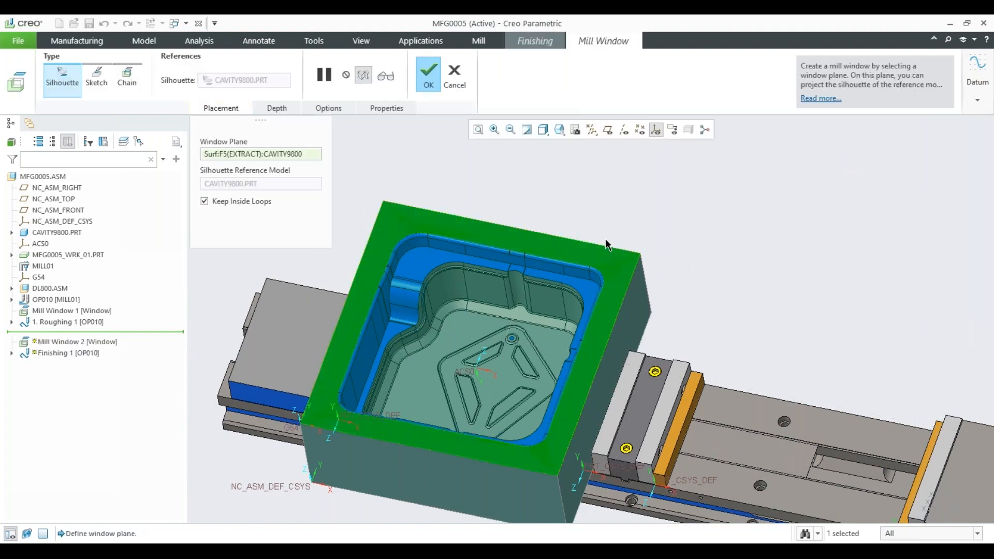
{"action": "left_click", "coordinate": [126, 79]}
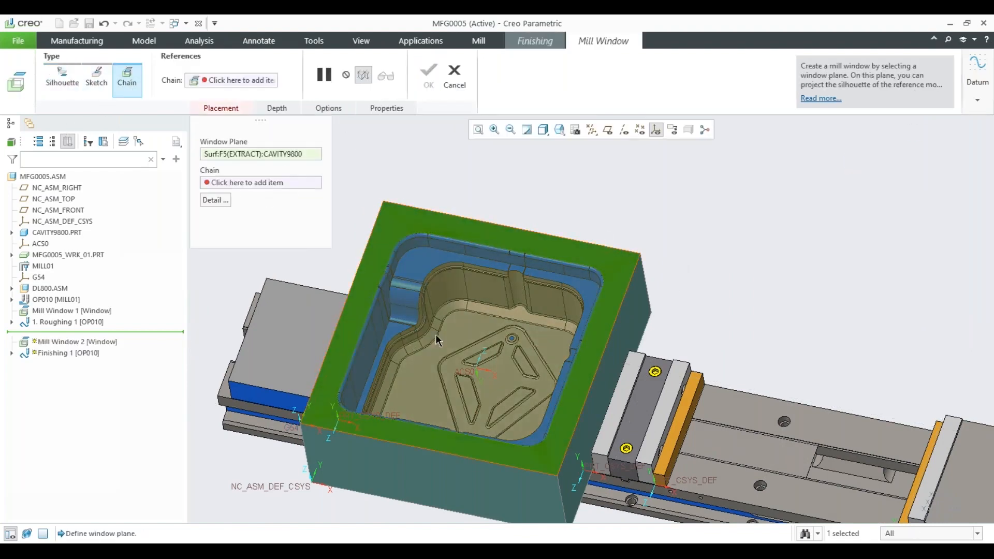
Define the mill window by a surface chain around the rounded diamond outline on the cavity floor and complete it.
{"action": "scroll", "coordinate": [436, 334], "scroll_direction": "up", "scroll_amount": 6}
{"action": "scroll", "coordinate": [490, 349], "scroll_direction": "up", "scroll_amount": 4}
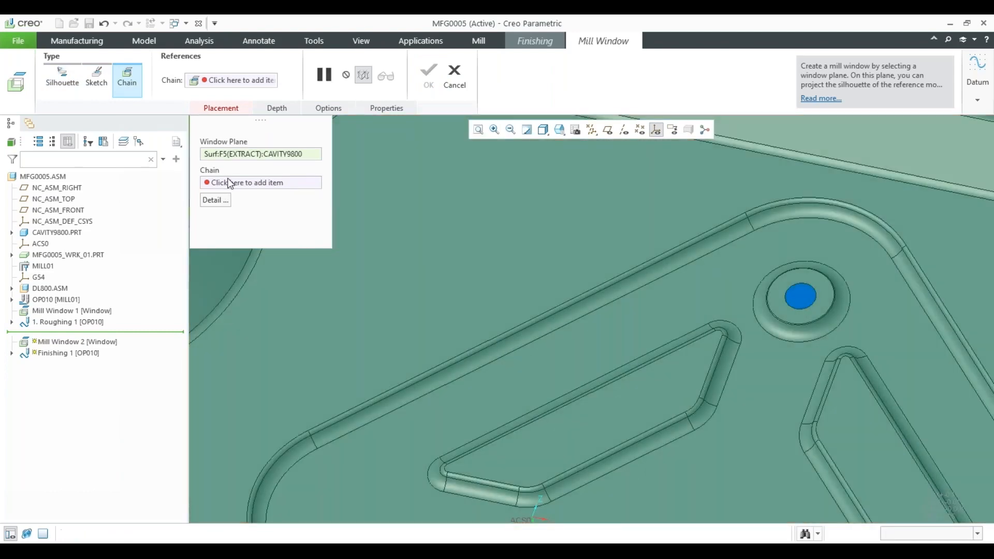
{"action": "left_click", "coordinate": [230, 182]}
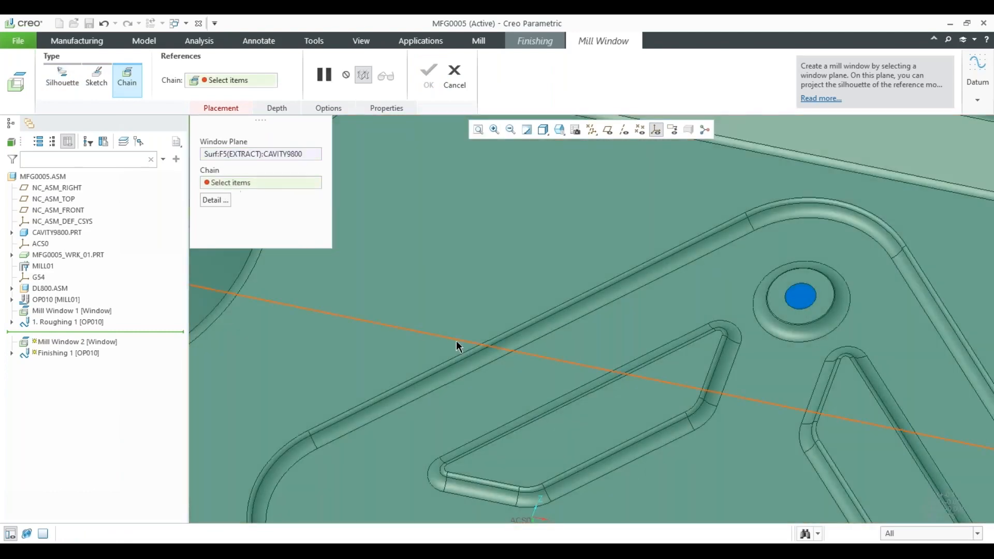
{"action": "left_click", "coordinate": [505, 332]}
{"action": "scroll", "coordinate": [490, 306], "scroll_direction": "down", "scroll_amount": 3}
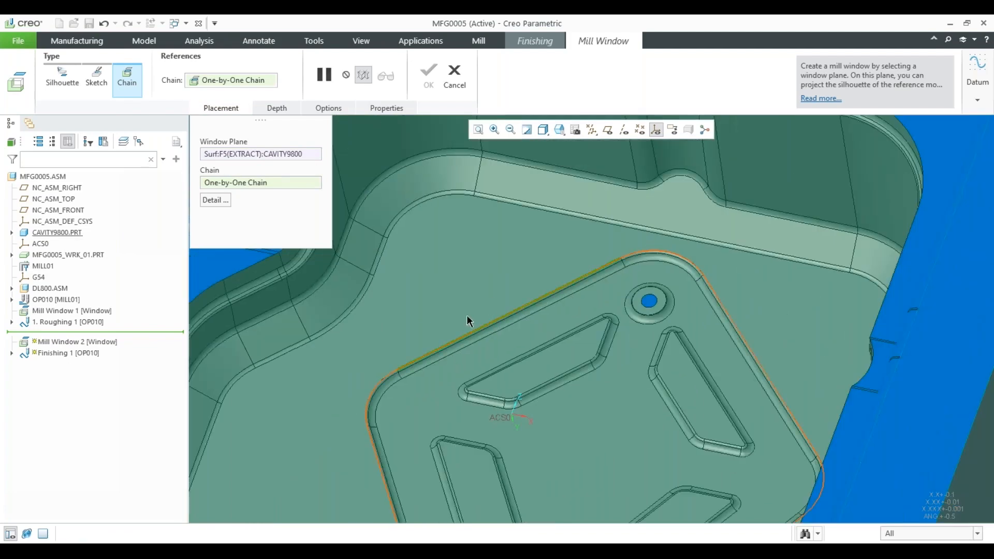
{"action": "left_click", "coordinate": [467, 315], "text": "shift"}
{"action": "scroll", "coordinate": [428, 281], "scroll_direction": "down", "scroll_amount": 5}
{"action": "middle_click_drag", "start_coordinate": [462, 281], "coordinate": [467, 224]}
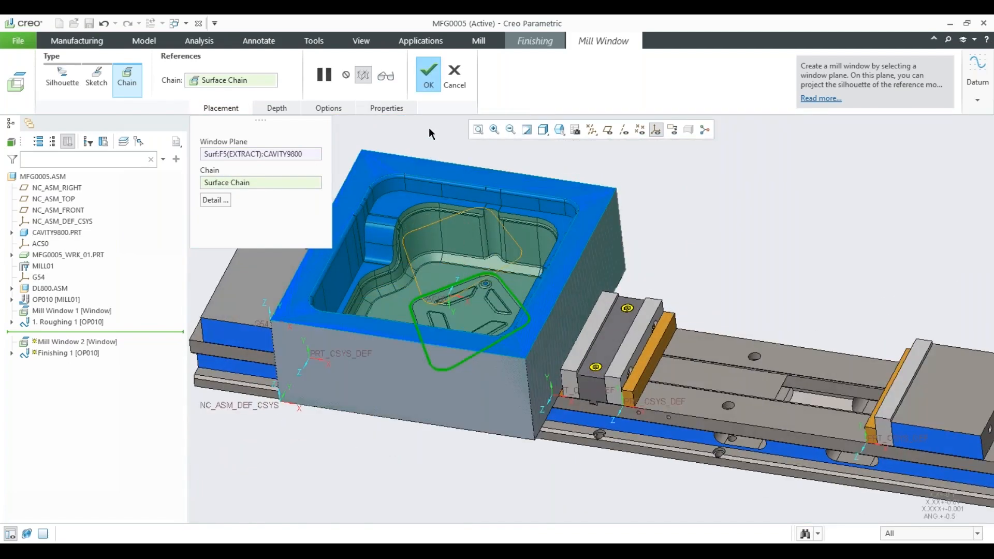
{"action": "left_click", "coordinate": [433, 86]}
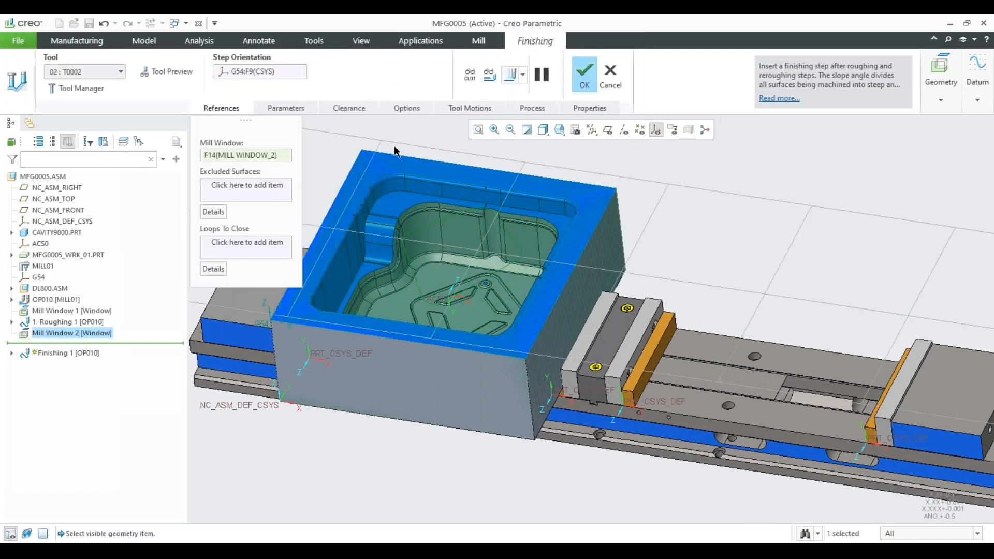
Review the finishing step's parameters, play its tool path, and examine the passes within the diamond outline on the cavity floor.
{"action": "left_click", "coordinate": [288, 108]}
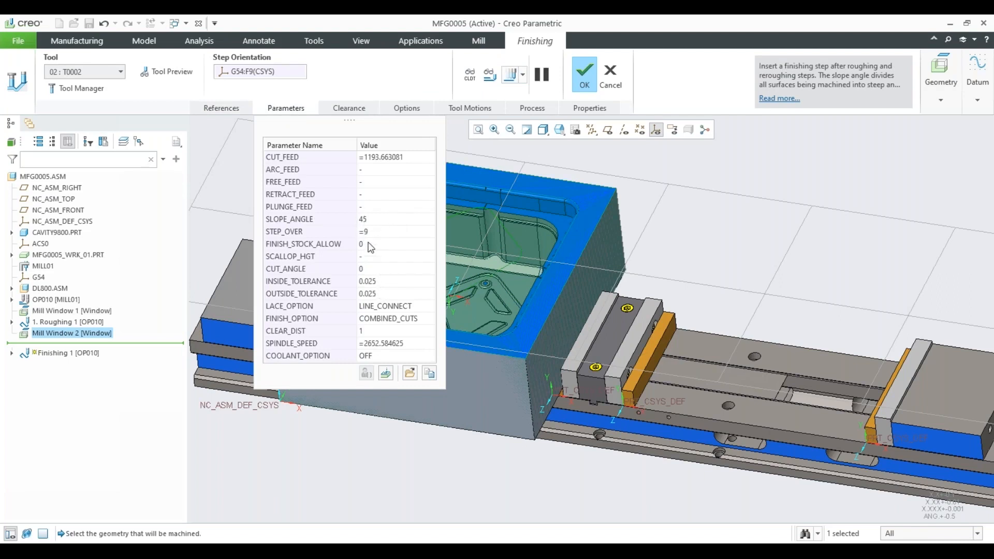
{"action": "left_click", "coordinate": [509, 76]}
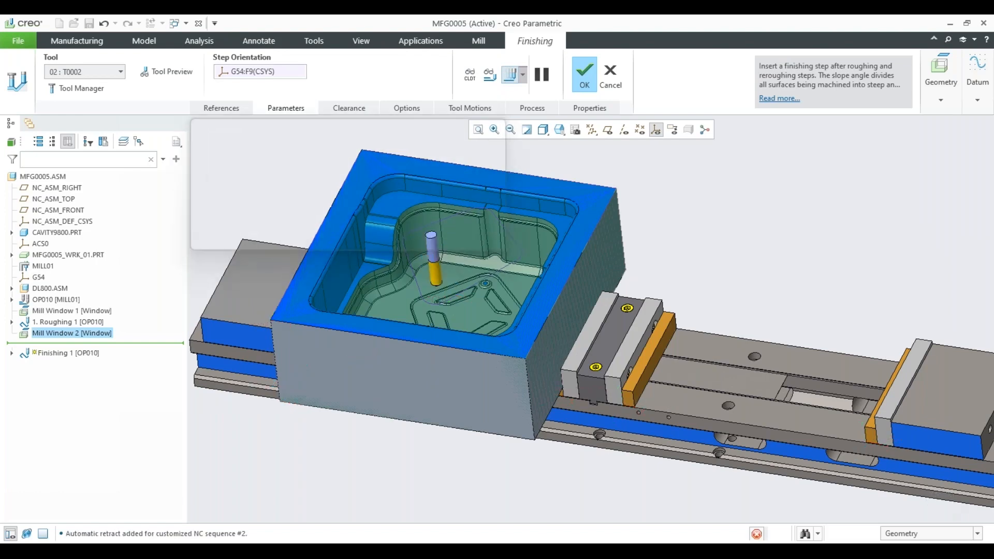
{"action": "left_click", "coordinate": [932, 425]}
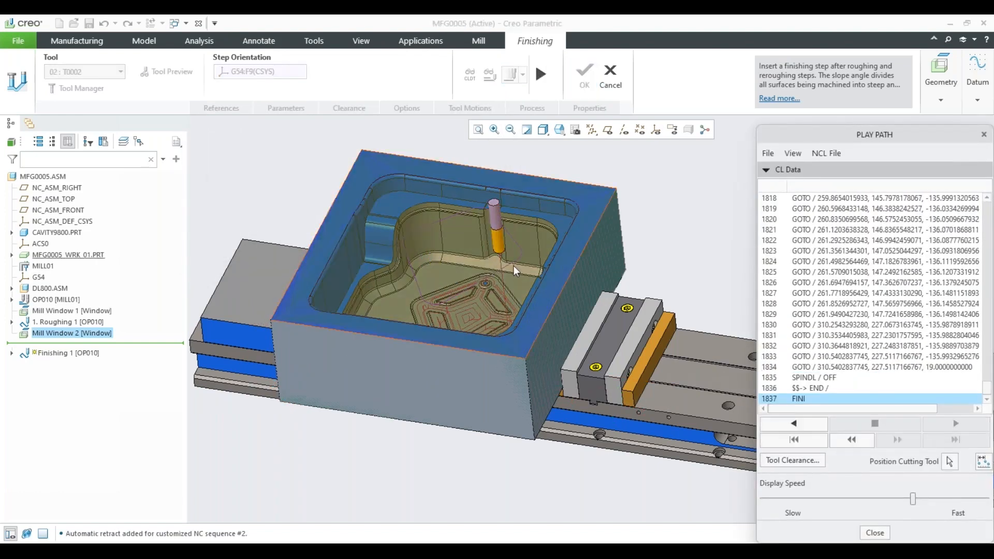
{"action": "middle_click_drag", "start_coordinate": [514, 267], "coordinate": [443, 232]}
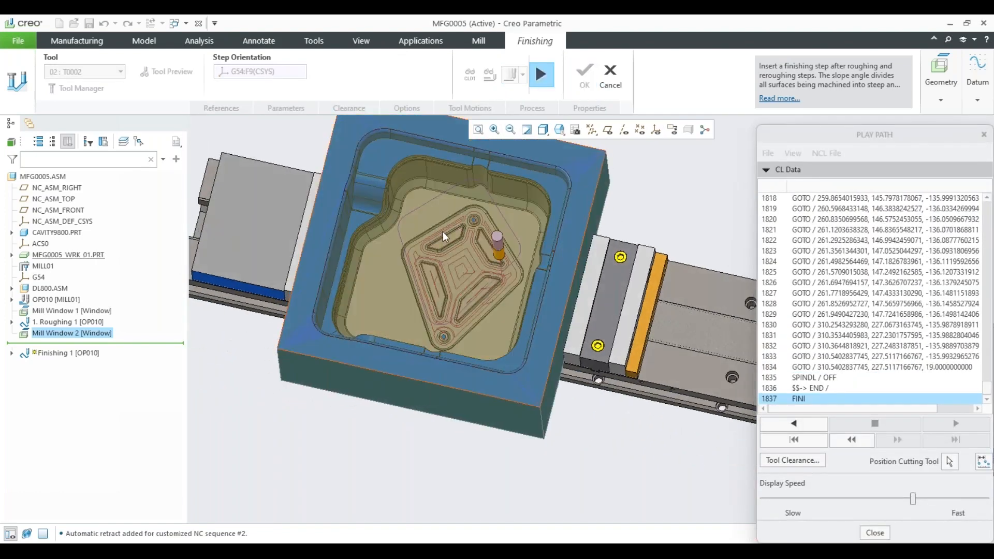
{"action": "scroll", "coordinate": [443, 232], "scroll_direction": "down", "scroll_amount": 2}
{"action": "scroll", "coordinate": [445, 234], "scroll_direction": "down", "scroll_amount": 3}
{"action": "scroll", "coordinate": [461, 256], "scroll_direction": "up", "scroll_amount": 4}
{"action": "mouse_move", "coordinate": [478, 264]}
{"action": "middle_mouse_down"}
{"action": "mouse_move", "coordinate": [477, 225]}
{"action": "mouse_move", "coordinate": [446, 292]}
{"action": "middle_mouse_up"}
{"action": "scroll", "coordinate": [458, 250], "scroll_direction": "up", "scroll_amount": 3}
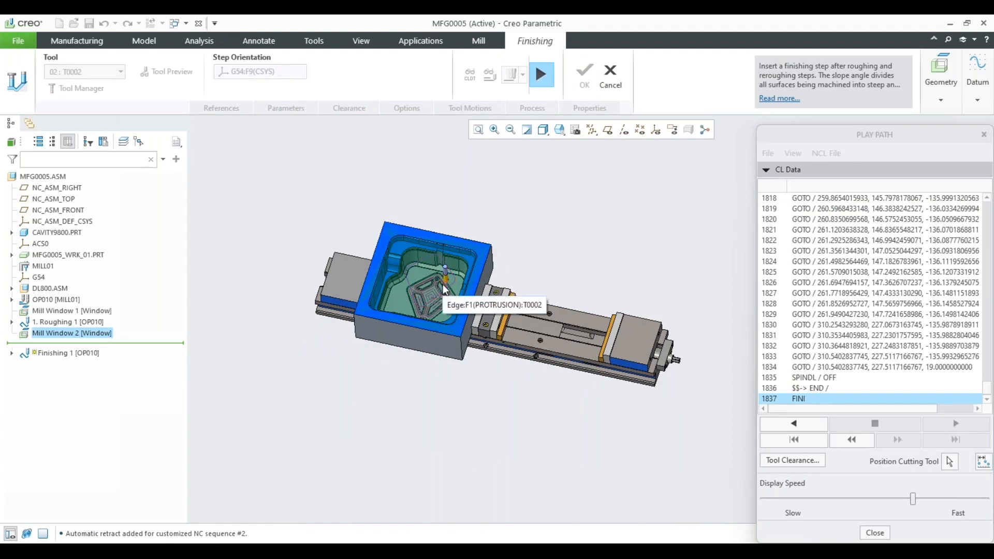
Close the tool path playback and complete the finishing step with its current parameters.
{"action": "middle_click_drag", "start_coordinate": [445, 290], "coordinate": [413, 274]}
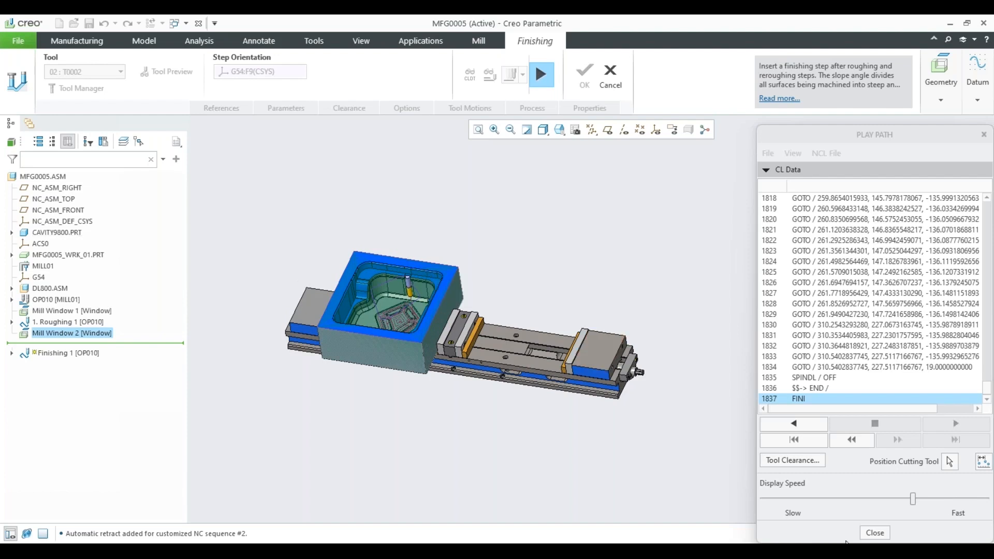
{"action": "left_click", "coordinate": [875, 533]}
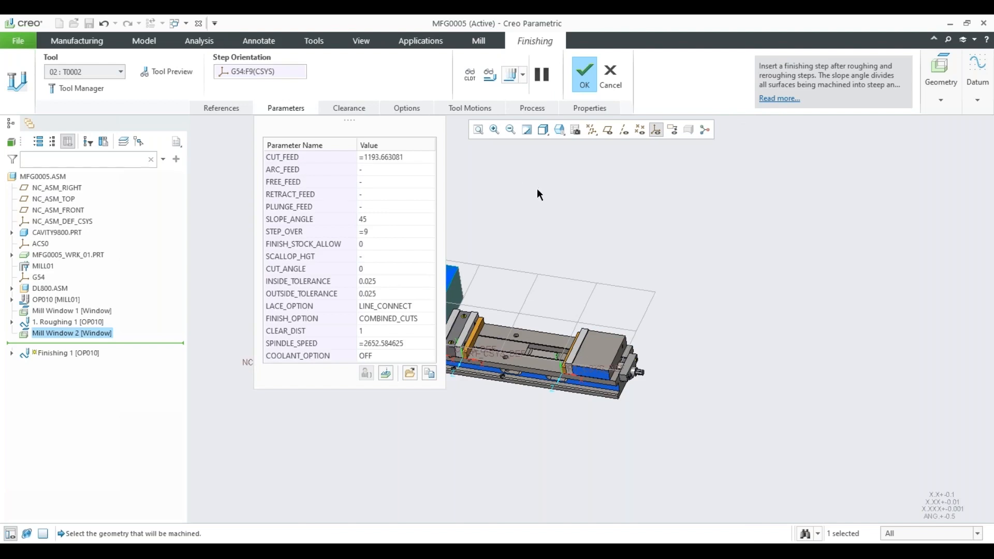
{"action": "left_click", "coordinate": [587, 83]}
{"action": "left_click", "coordinate": [614, 248]}
{"action": "scroll", "coordinate": [615, 248], "scroll_direction": "up", "scroll_amount": 3}
{"action": "middle_click_drag", "start_coordinate": [546, 216], "coordinate": [628, 264], "text": "shift"}
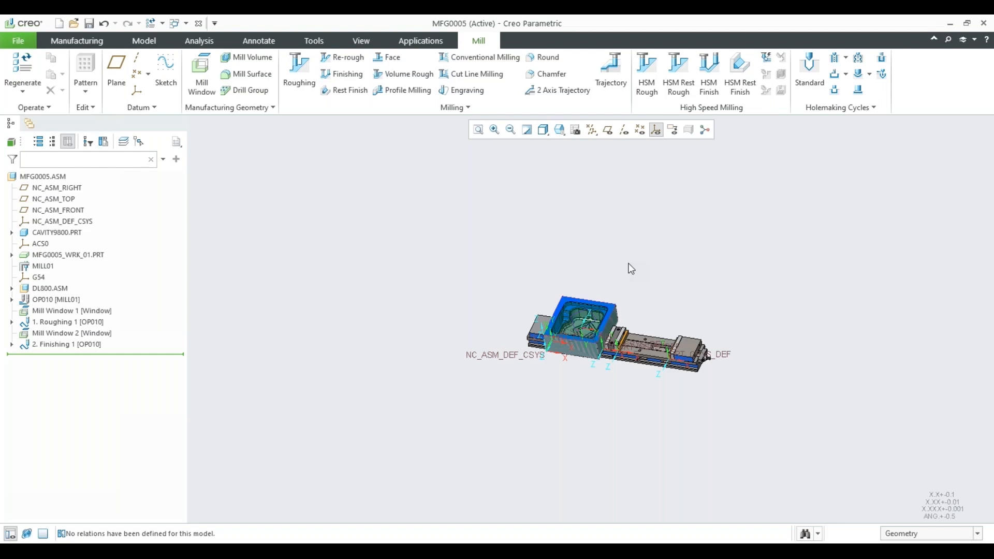
Create a new manufacturing file of sub-type NC assembly named mfg0006, using the default template.
{"action": "left_click", "coordinate": [58, 23]}
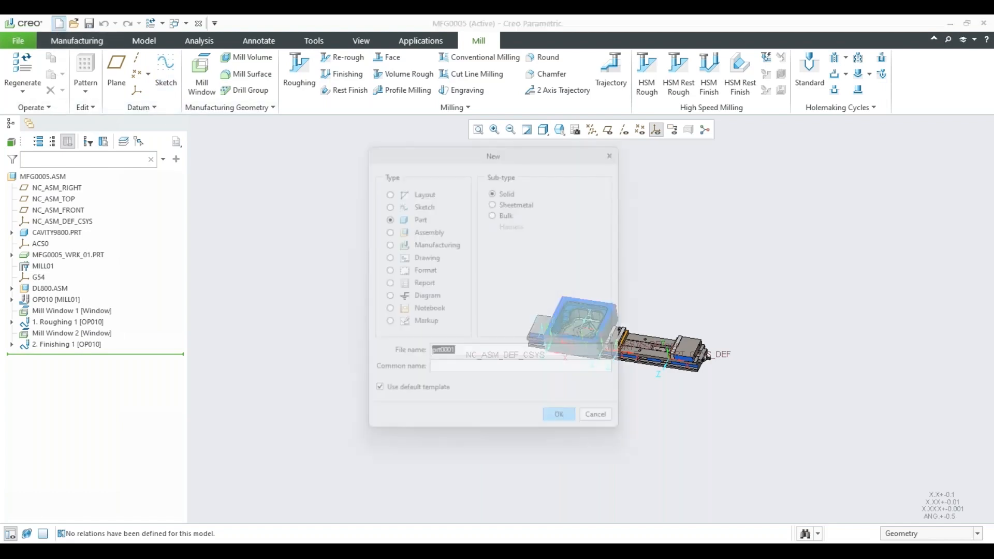
{"action": "left_click", "coordinate": [421, 247]}
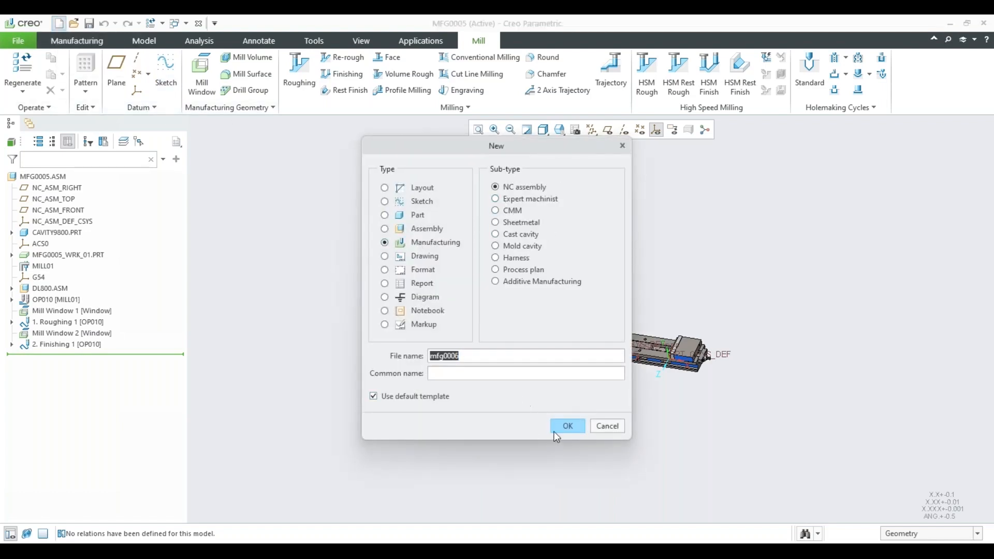
{"action": "left_click", "coordinate": [565, 426]}
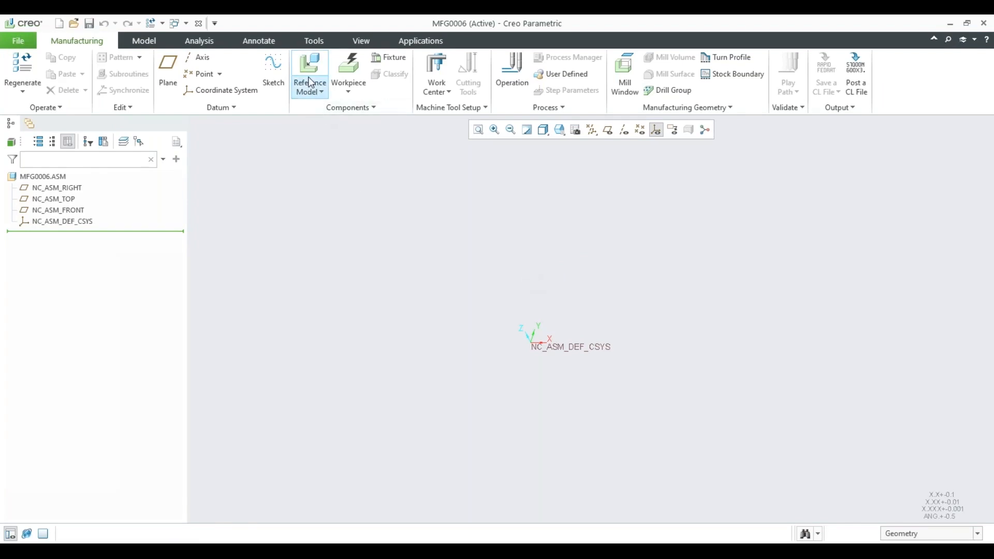
Create a custom rectangular workpiece of 250 × 250 × 250 placed at the NC_ASM_DEF_CSYS coordinate system, without a reference model.
{"action": "left_click", "coordinate": [348, 70]}
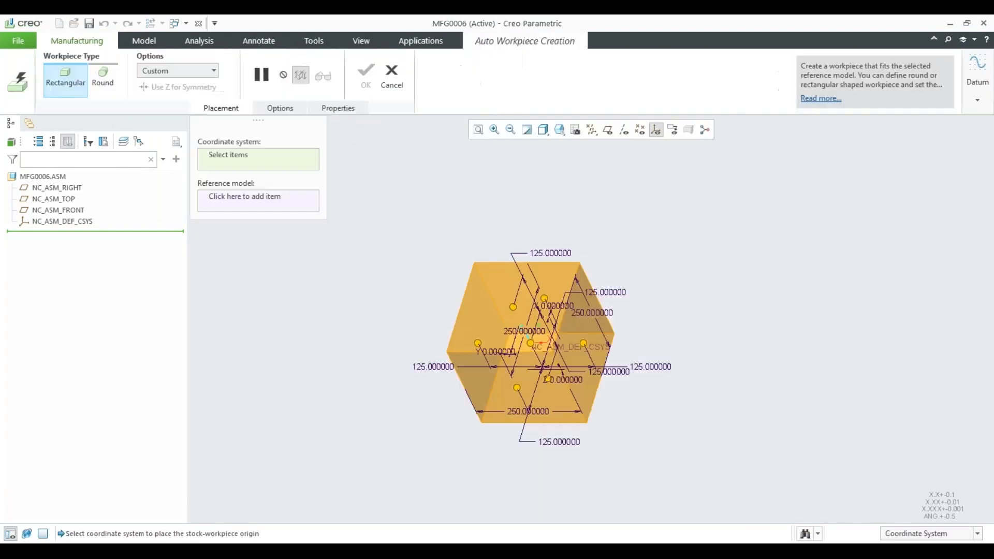
{"action": "middle_click_drag", "start_coordinate": [450, 311], "coordinate": [422, 284]}
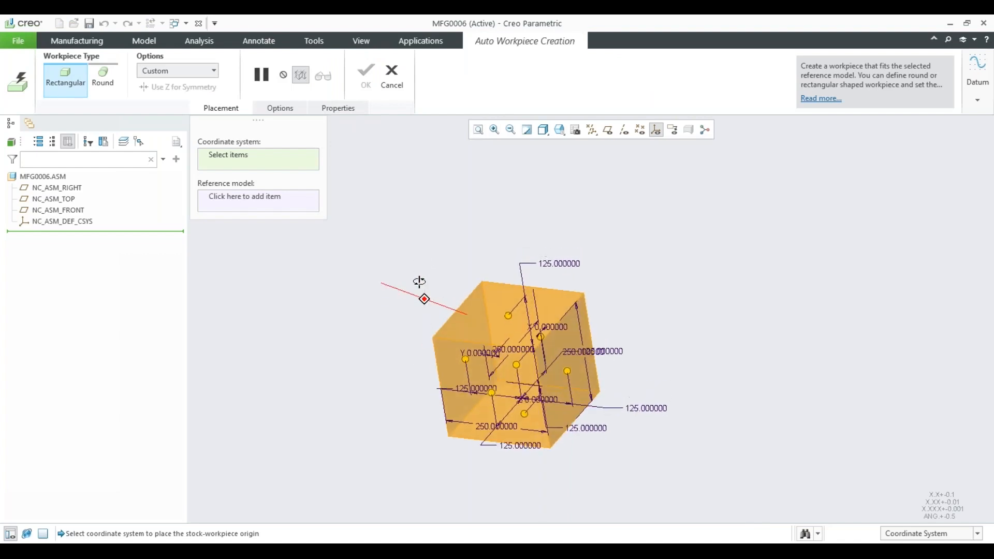
{"action": "scroll", "coordinate": [586, 275], "scroll_direction": "down", "scroll_amount": 3}
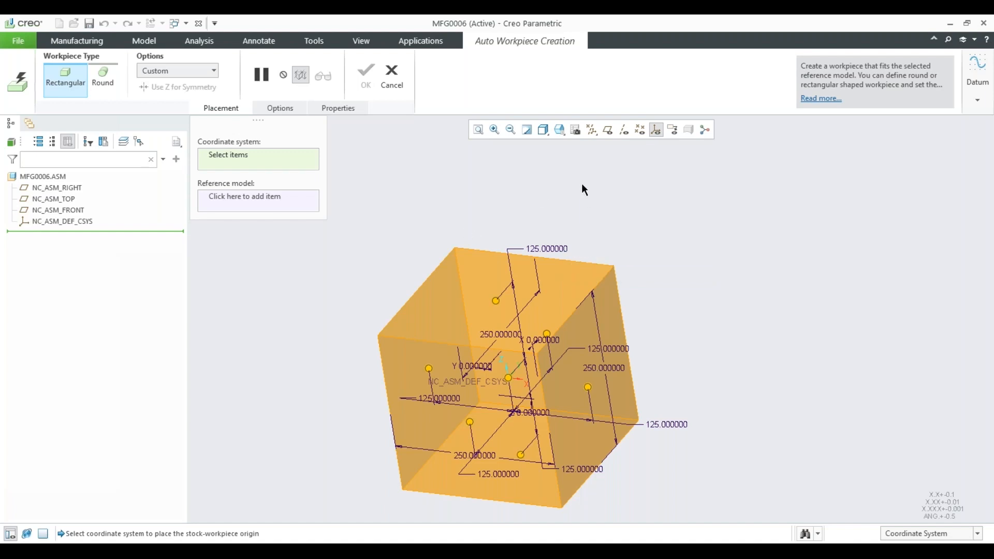
{"action": "scroll", "coordinate": [508, 185], "scroll_direction": "down", "scroll_amount": 1}
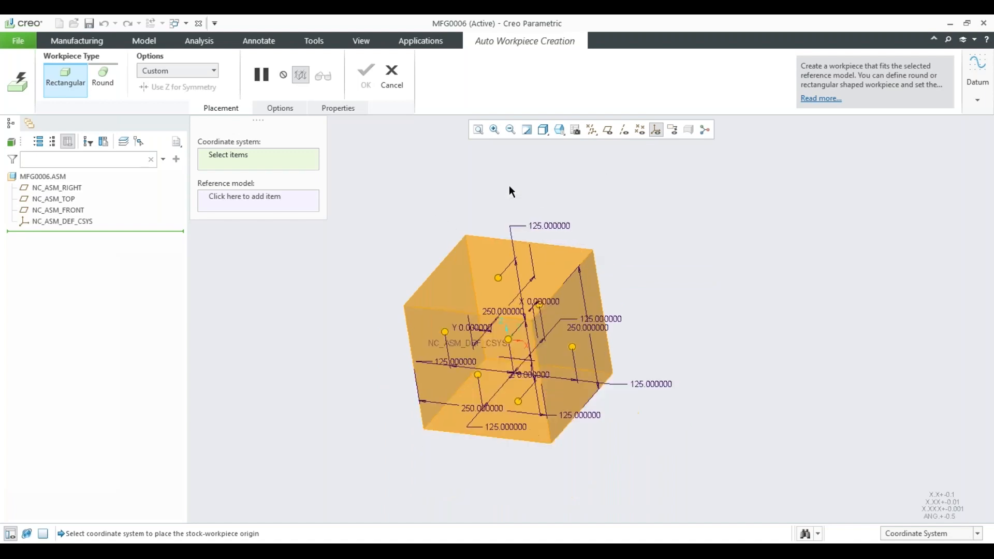
{"action": "left_click", "coordinate": [63, 221]}
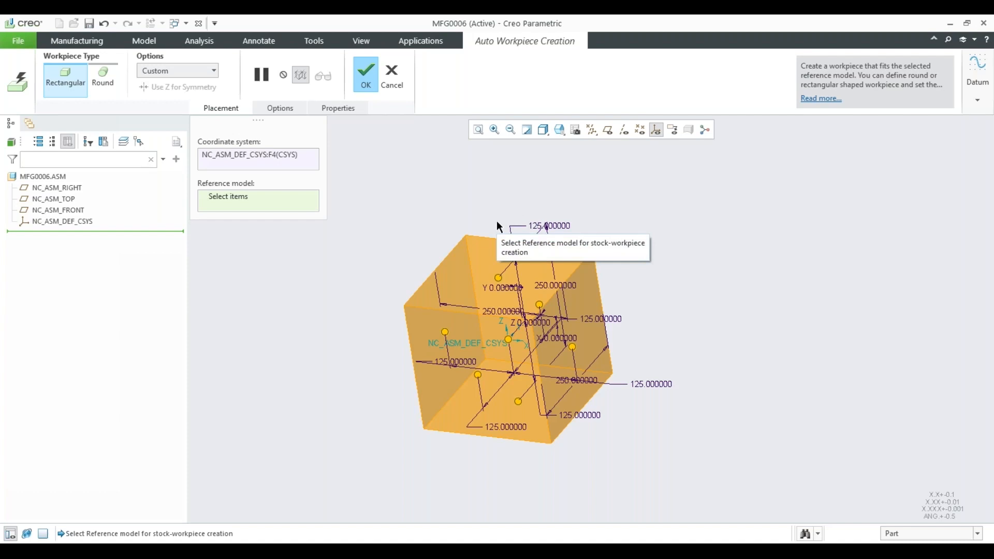
{"action": "left_click", "coordinate": [365, 79]}
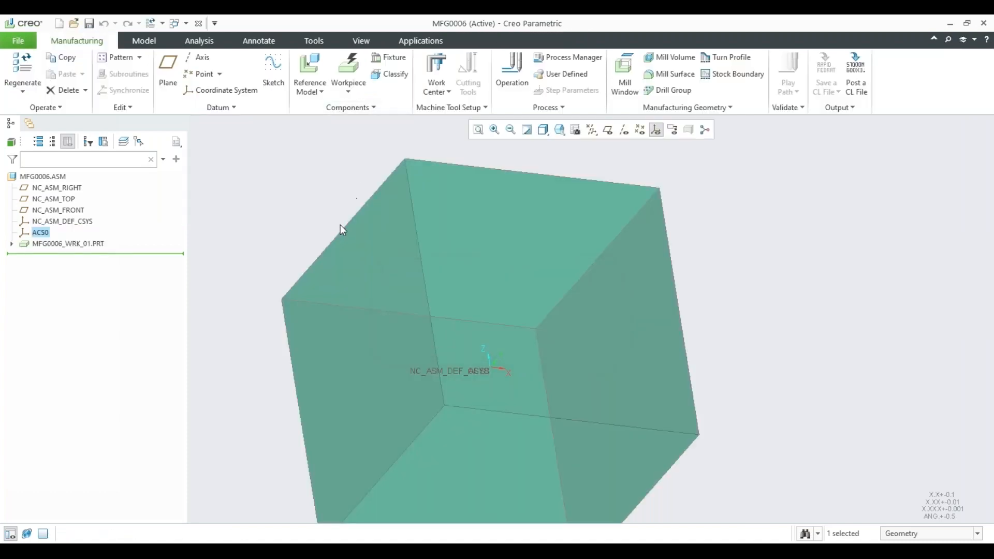
{"action": "middle_click_drag", "start_coordinate": [482, 200], "coordinate": [511, 228], "text": "shift"}
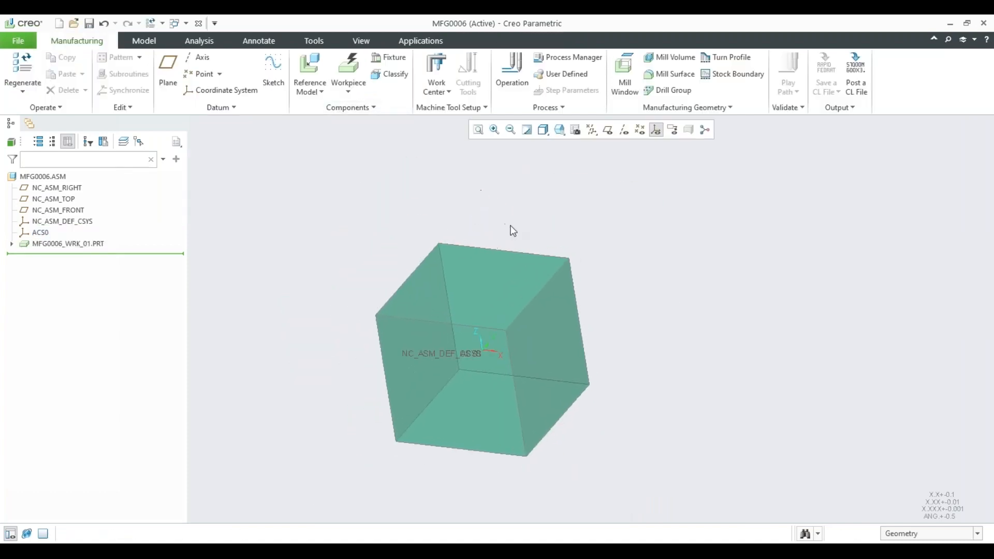
Create a 3-axis milling work center and an operation with NC_ASM_DEF_CSYS as its program zero.
{"action": "left_click", "coordinate": [436, 65]}
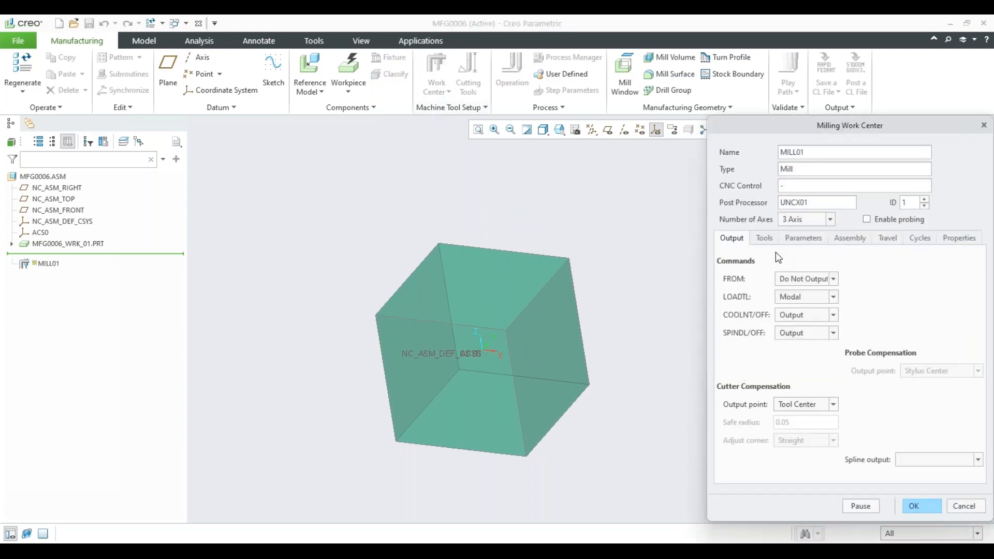
{"action": "left_click", "coordinate": [914, 506]}
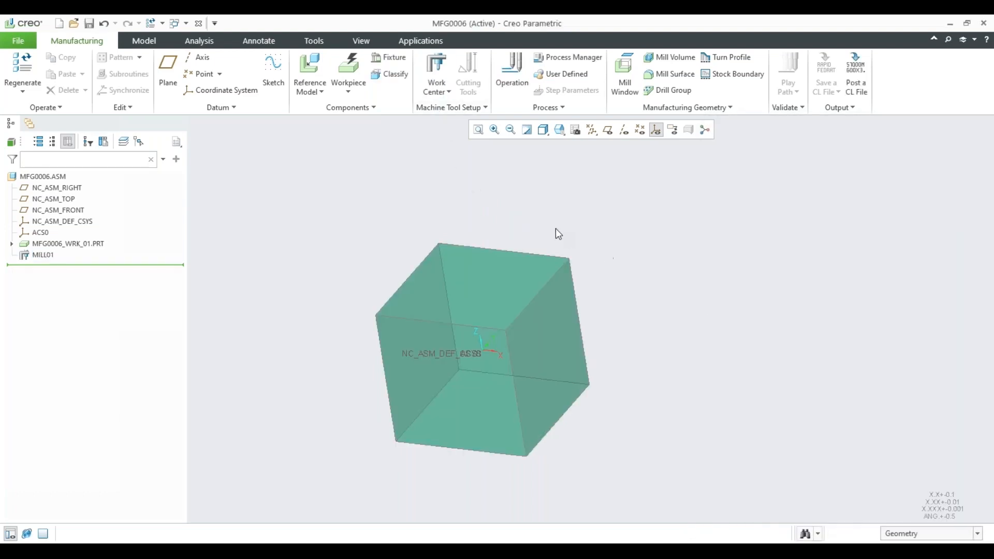
{"action": "mouse_move", "coordinate": [560, 210]}
{"action": "middle_mouse_down", "text": "shift"}
{"action": "mouse_move", "coordinate": [561, 226]}
{"action": "mouse_move", "coordinate": [549, 220]}
{"action": "middle_mouse_up", "text": "shift"}
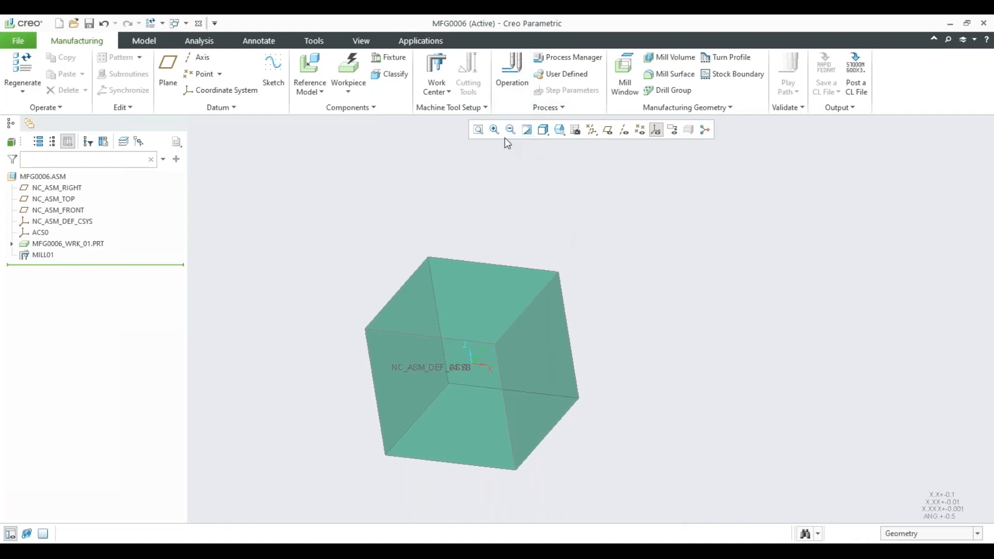
{"action": "left_click", "coordinate": [512, 72]}
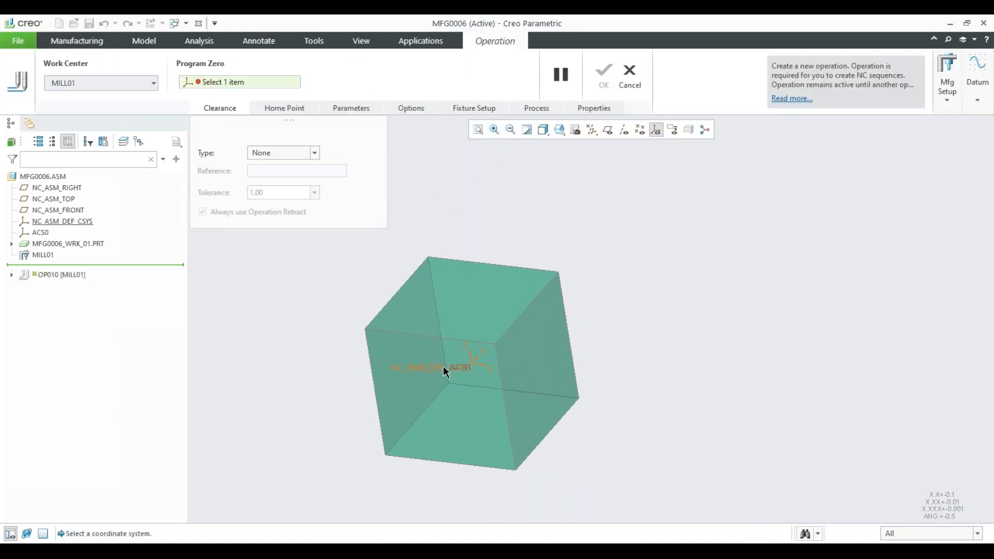
{"action": "left_click", "coordinate": [442, 368]}
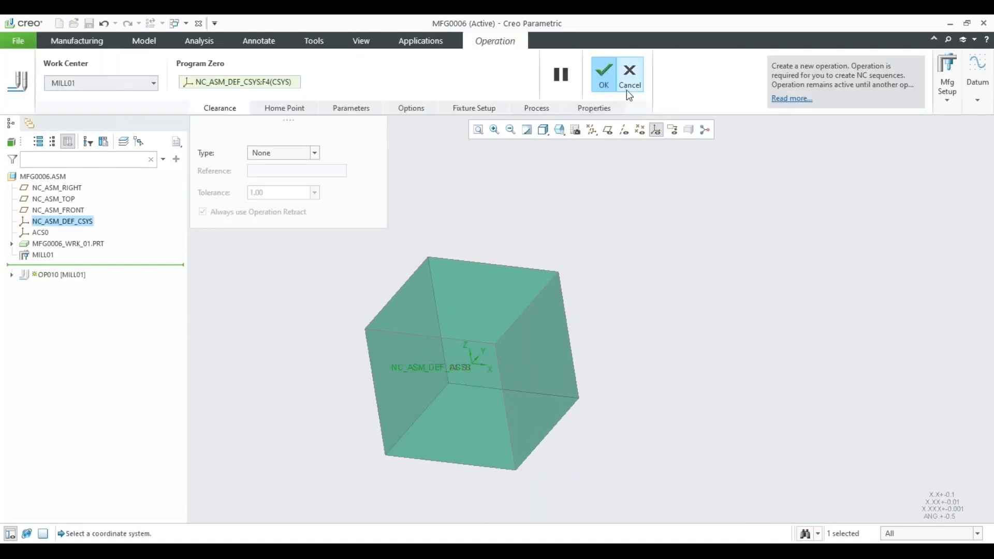
{"action": "left_click", "coordinate": [604, 78]}
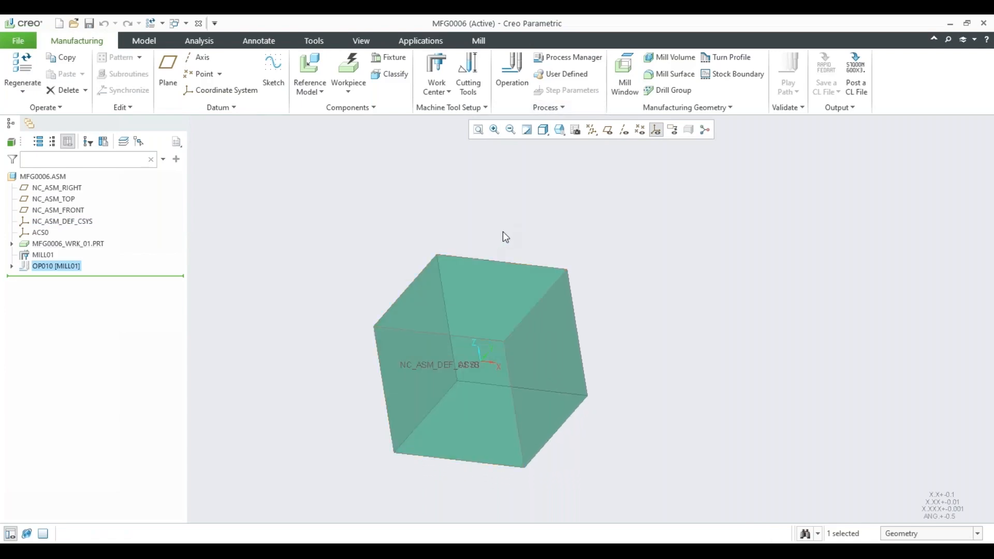
Display the datum planes and place a datum point on the workpiece's upper face, with NC_ASM_RIGHT and NC_ASM_FRONT as offset references.
{"action": "left_click", "coordinate": [199, 73]}
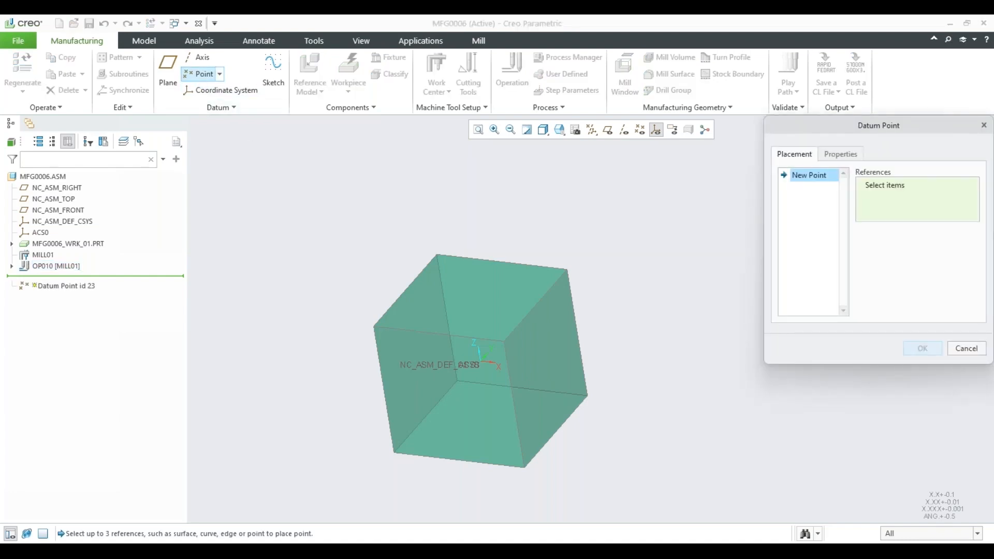
{"action": "left_click", "coordinate": [608, 129]}
{"action": "middle_click_drag", "start_coordinate": [564, 176], "coordinate": [500, 294]}
{"action": "left_click", "coordinate": [470, 284]}
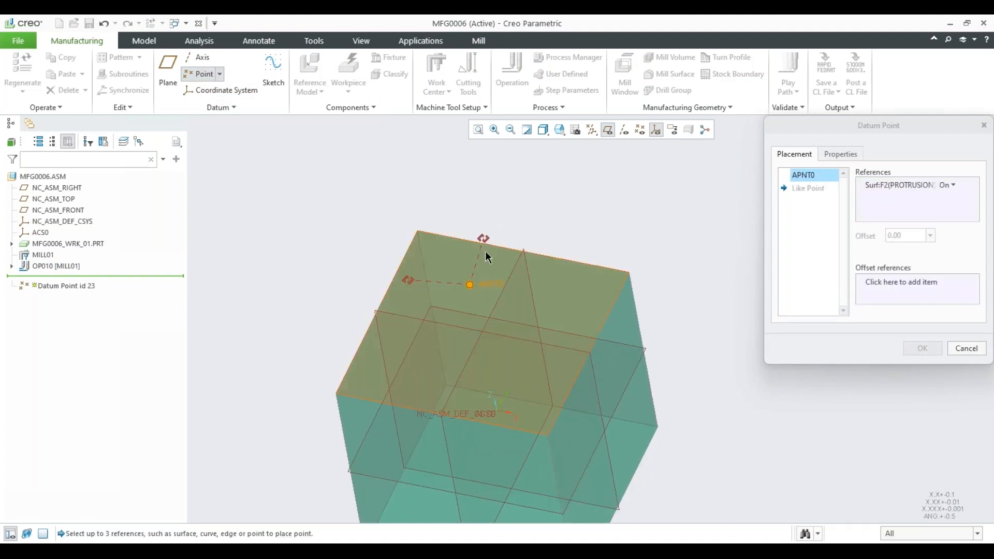
{"action": "left_click_drag", "start_coordinate": [483, 239], "coordinate": [449, 327]}
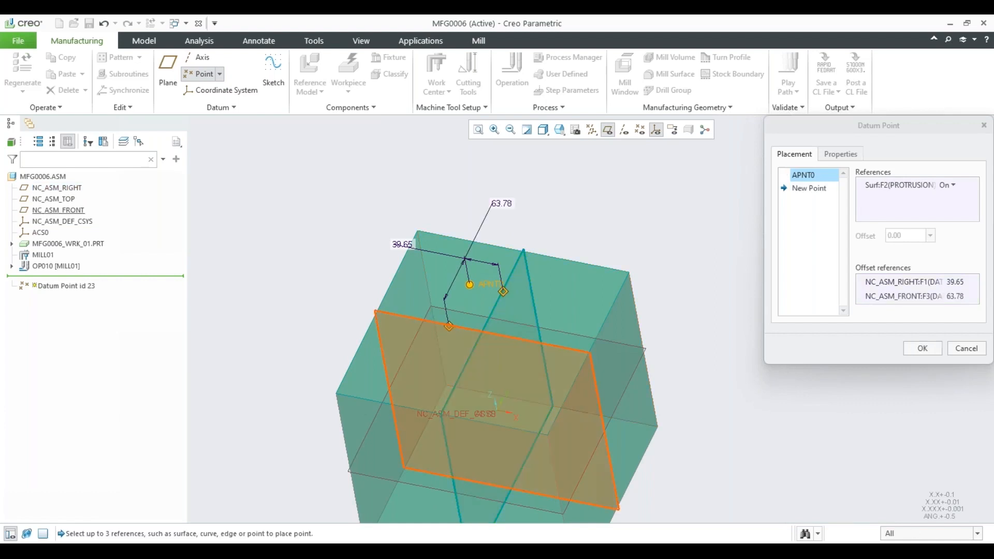
Set the datum point's offsets from both planes to 50, complete it, and turn on datum point display.
{"action": "double_click", "coordinate": [503, 202]}
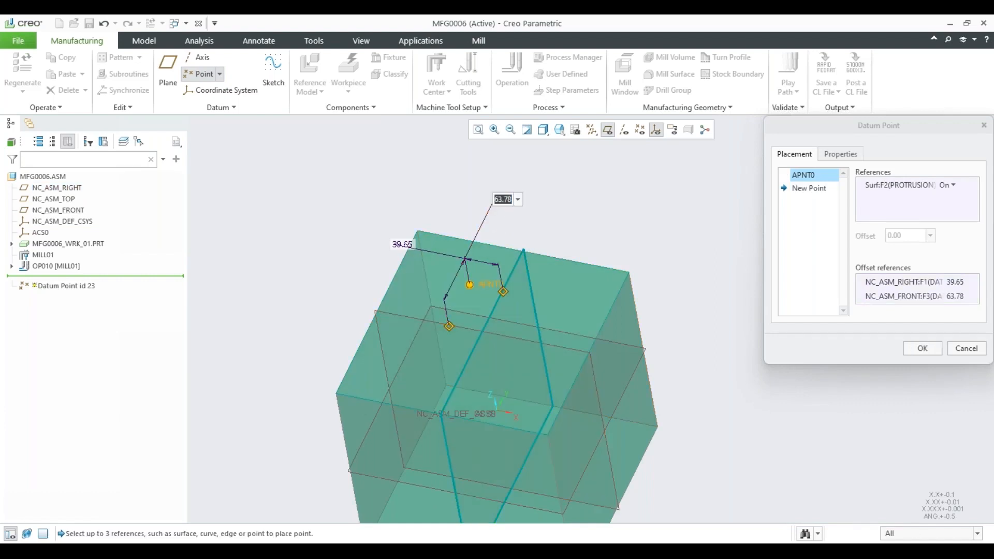
{"action": "type", "text": "50"}
{"action": "key", "text": "Return"}
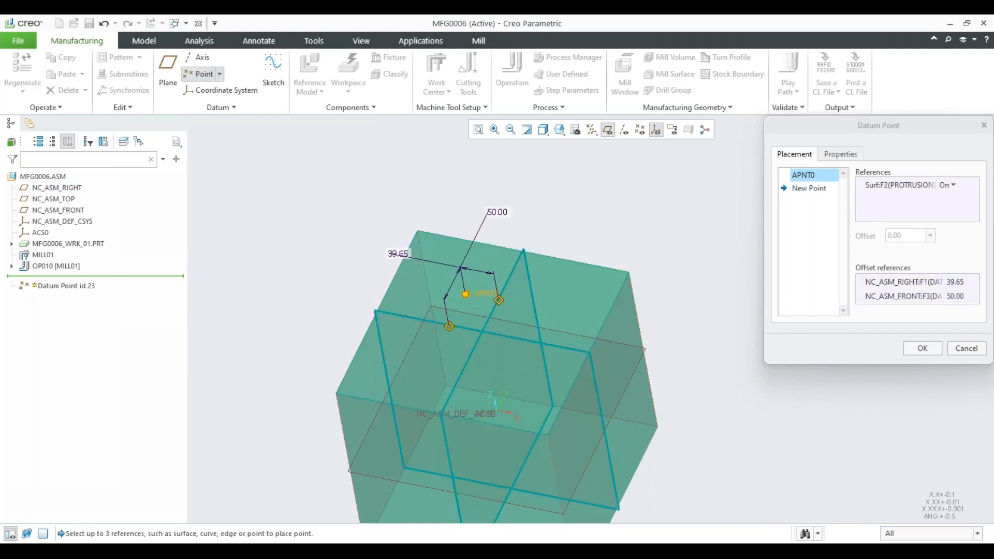
{"action": "double_click", "coordinate": [396, 253]}
{"action": "type", "text": "50"}
{"action": "key", "text": "Return"}
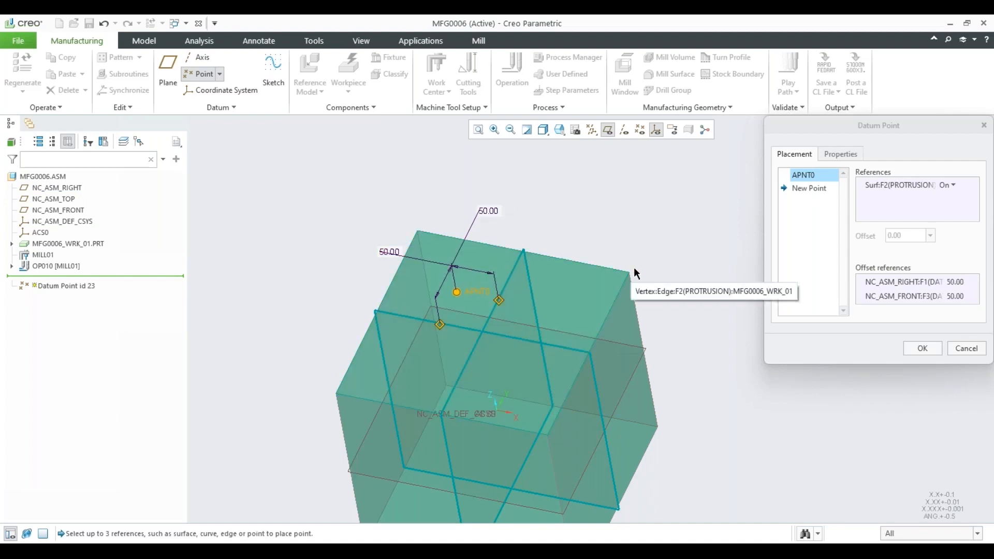
{"action": "left_click", "coordinate": [922, 349]}
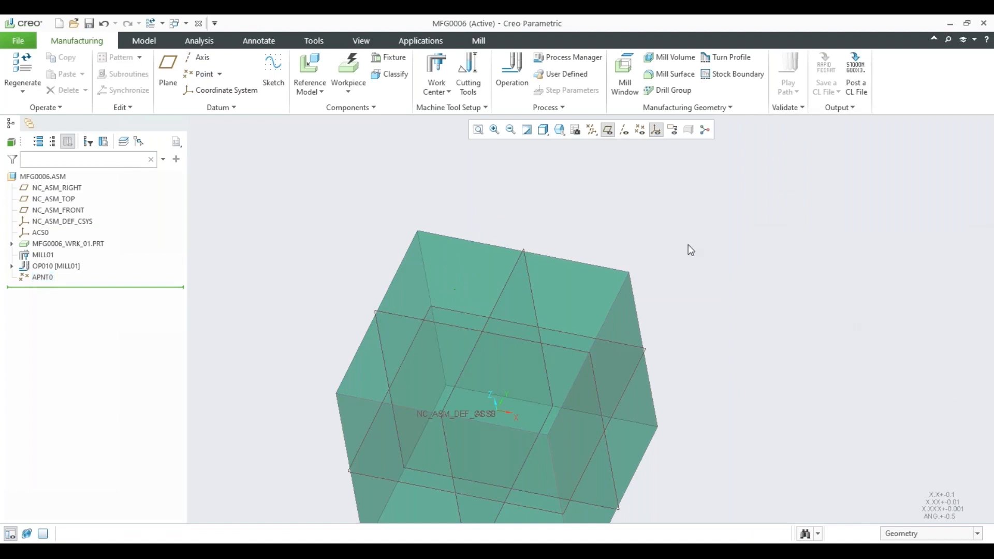
{"action": "left_click", "coordinate": [640, 129]}
Start a sketch on the workpiece's upper face.
{"action": "middle_click_drag", "start_coordinate": [555, 226], "coordinate": [510, 208], "text": "shift"}
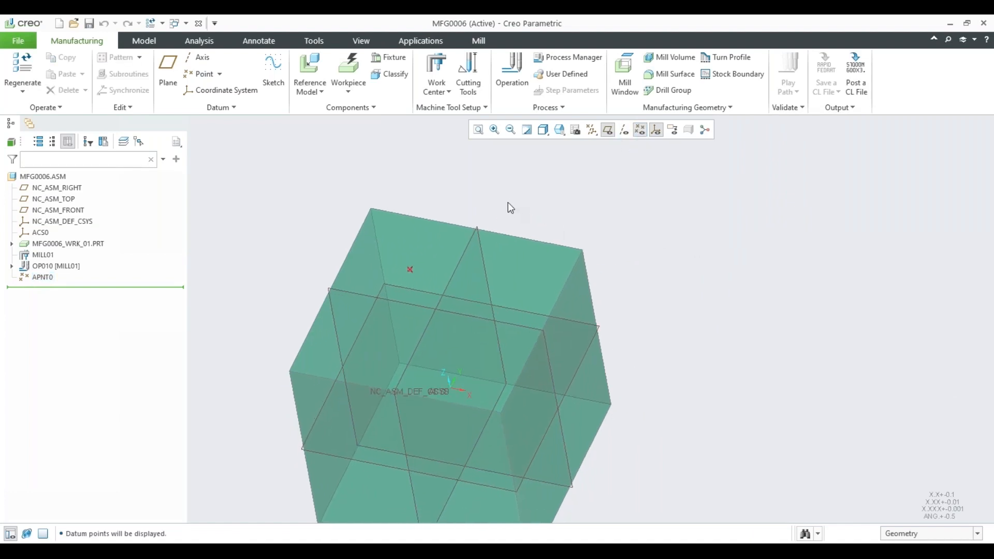
{"action": "left_click", "coordinate": [273, 72]}
{"action": "left_click", "coordinate": [510, 290]}
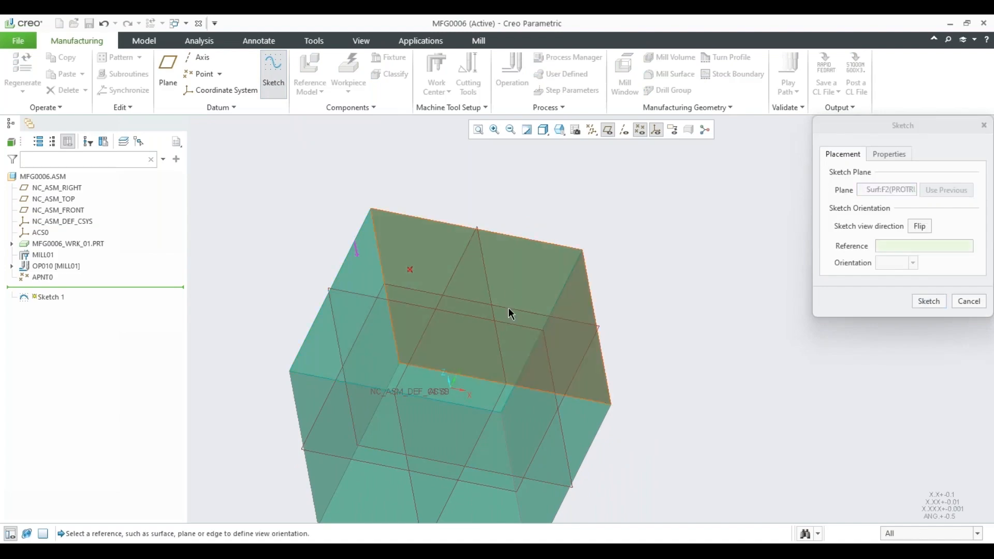
{"action": "left_click", "coordinate": [920, 303]}
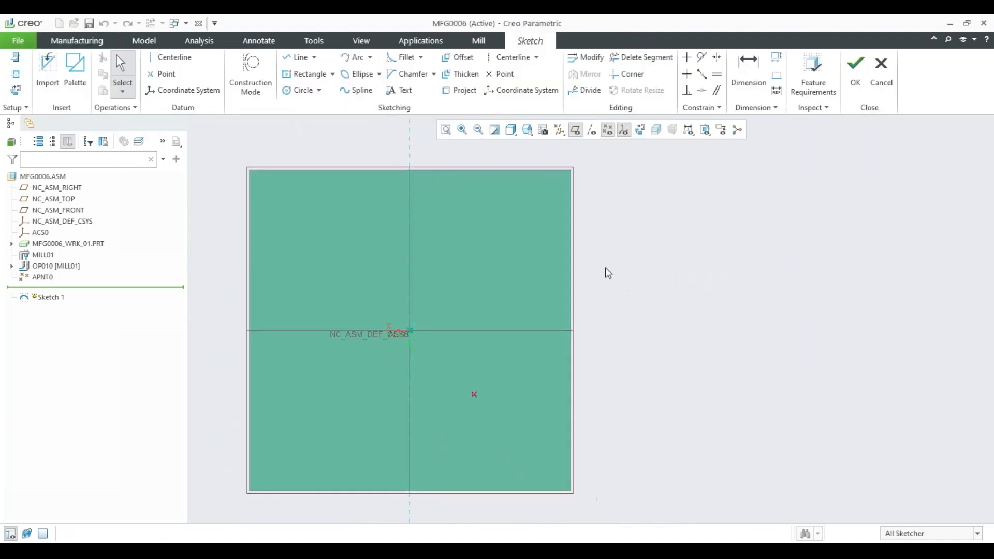
Sketch a circle centred on the origin, set its diameter to 80, and complete the sketch.
{"action": "left_click", "coordinate": [300, 90]}
{"action": "left_click", "coordinate": [410, 331]}
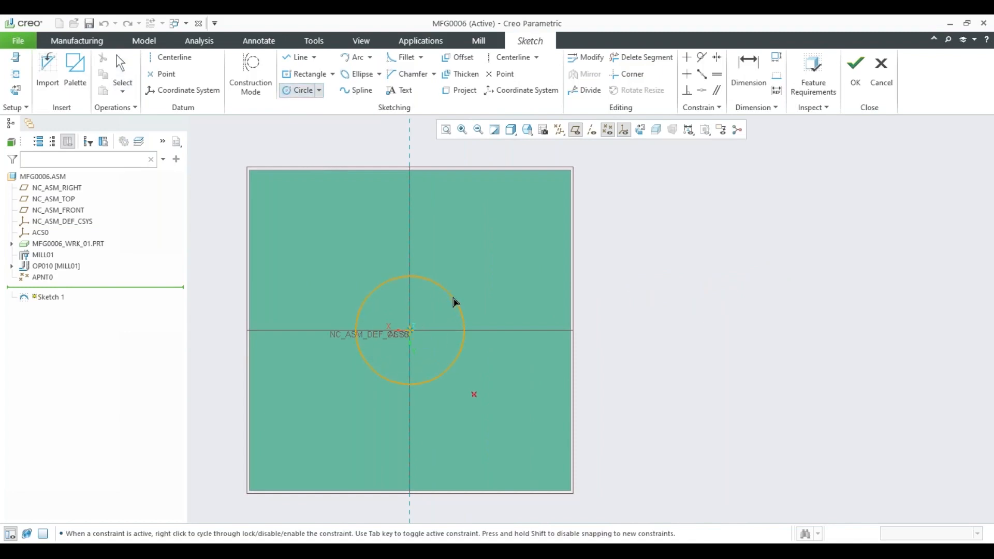
{"action": "left_click", "coordinate": [444, 303]}
{"action": "middle_click", "coordinate": [470, 261]}
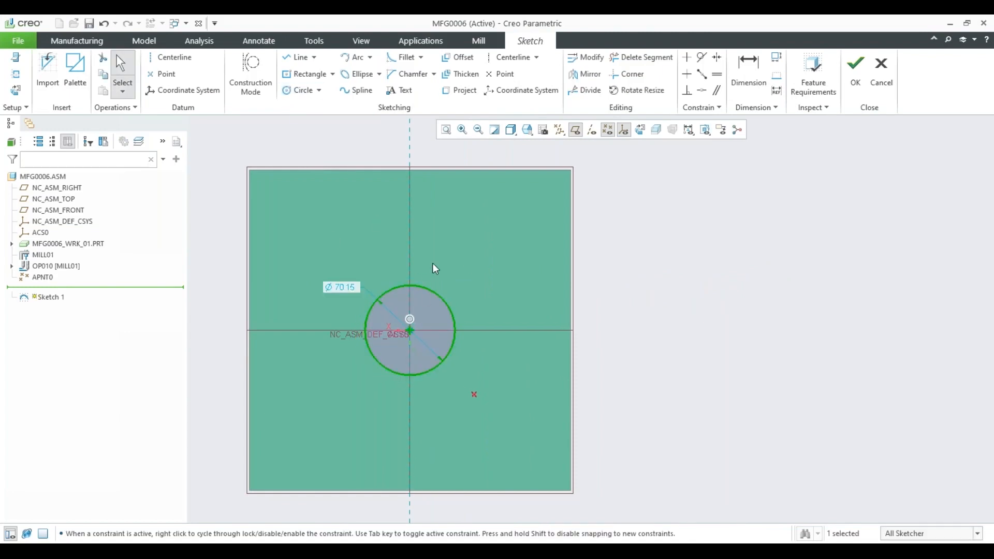
{"action": "double_click", "coordinate": [349, 290]}
{"action": "type", "text": "80"}
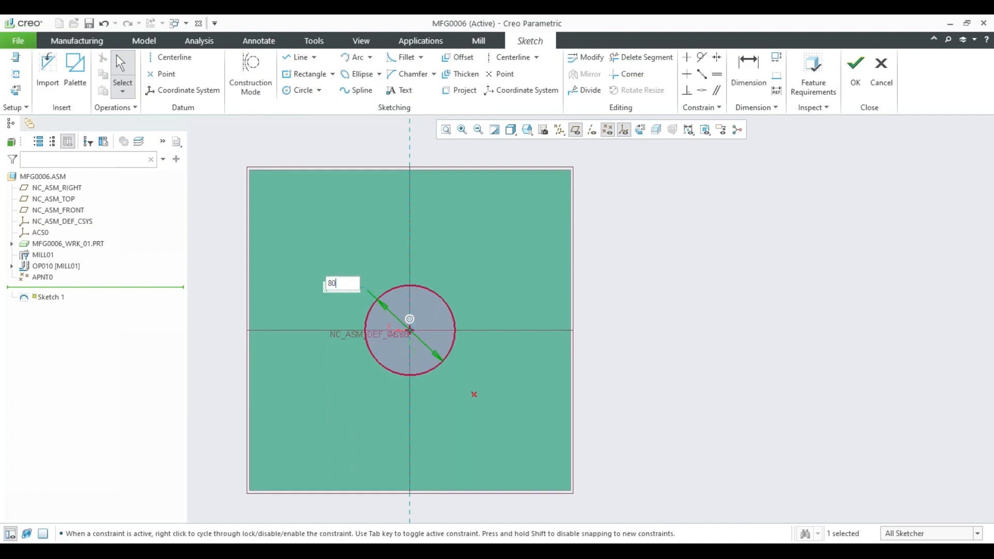
{"action": "key", "text": "Return"}
{"action": "left_click", "coordinate": [855, 78]}
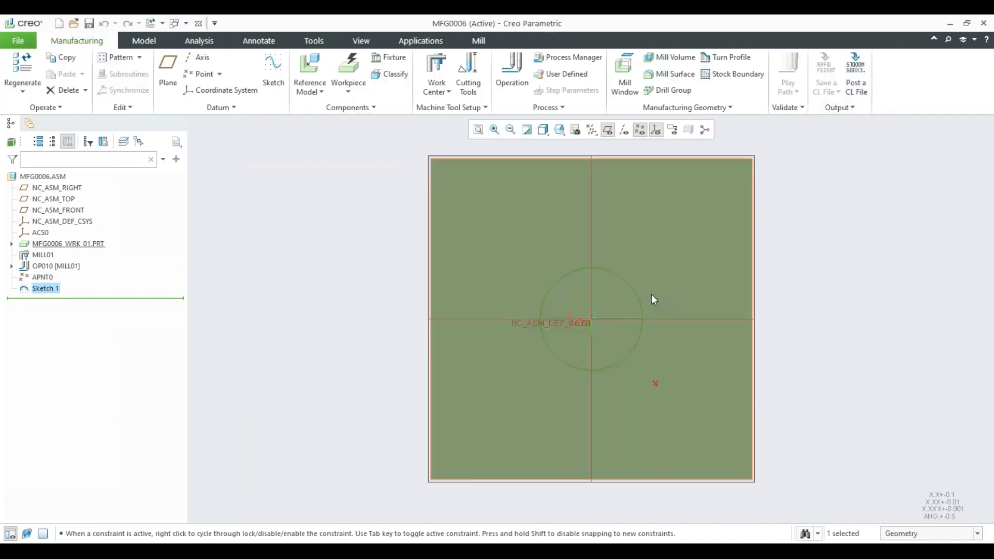
Start a trajectory milling step and define a 12 mm diameter end mill, 100 mm long, as its tool.
{"action": "mouse_move", "coordinate": [652, 295]}
{"action": "middle_mouse_down"}
{"action": "mouse_move", "coordinate": [668, 280]}
{"action": "mouse_move", "coordinate": [785, 300]}
{"action": "mouse_move", "coordinate": [807, 341]}
{"action": "mouse_move", "coordinate": [710, 293]}
{"action": "mouse_move", "coordinate": [554, 284]}
{"action": "mouse_move", "coordinate": [565, 230]}
{"action": "middle_mouse_up"}
{"action": "left_click", "coordinate": [566, 230]}
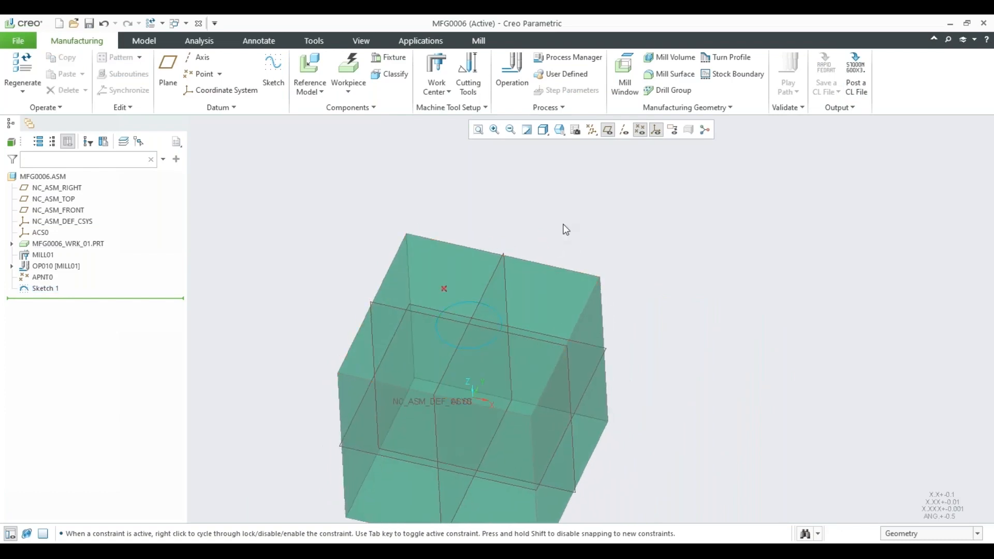
{"action": "left_click", "coordinate": [480, 42]}
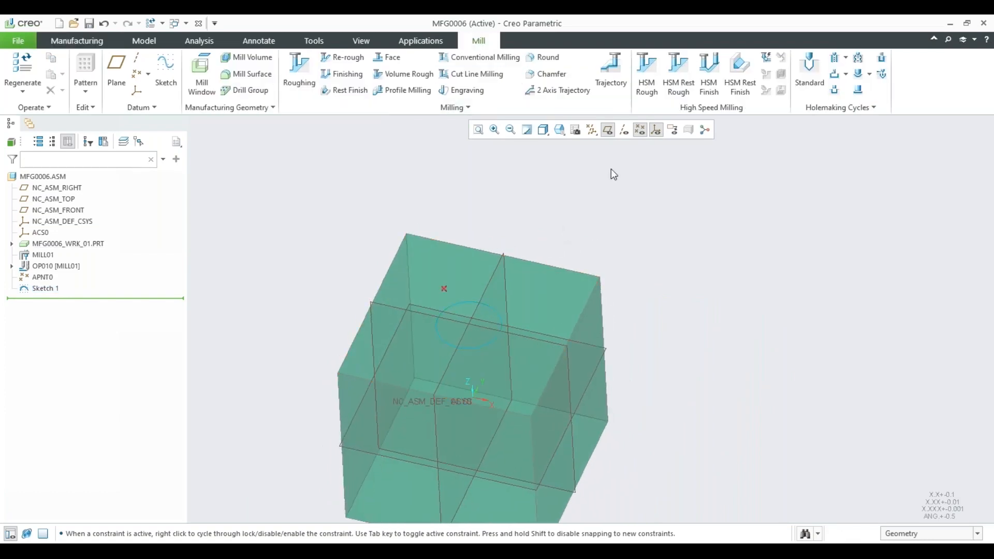
{"action": "left_click", "coordinate": [610, 72]}
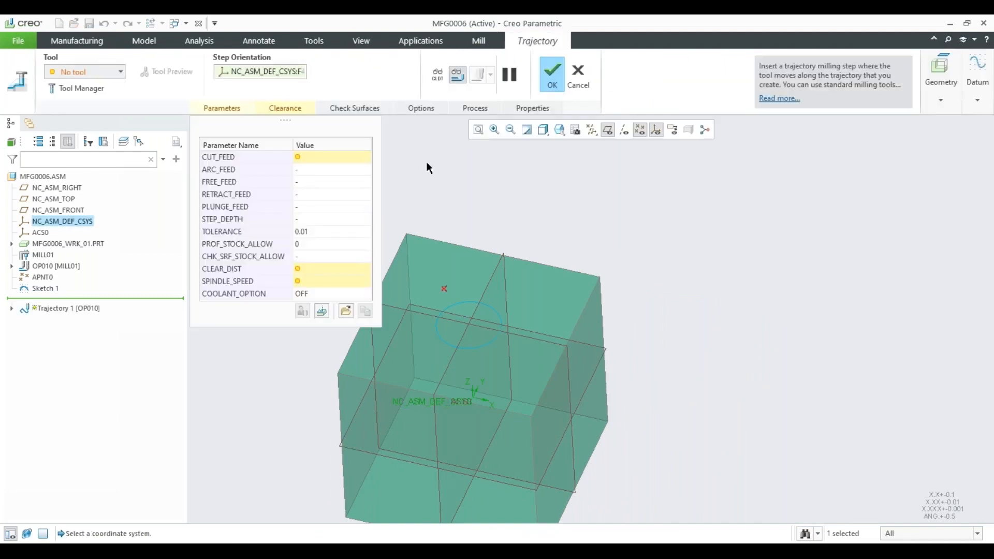
{"action": "left_click", "coordinate": [104, 73]}
{"action": "left_click", "coordinate": [96, 97]}
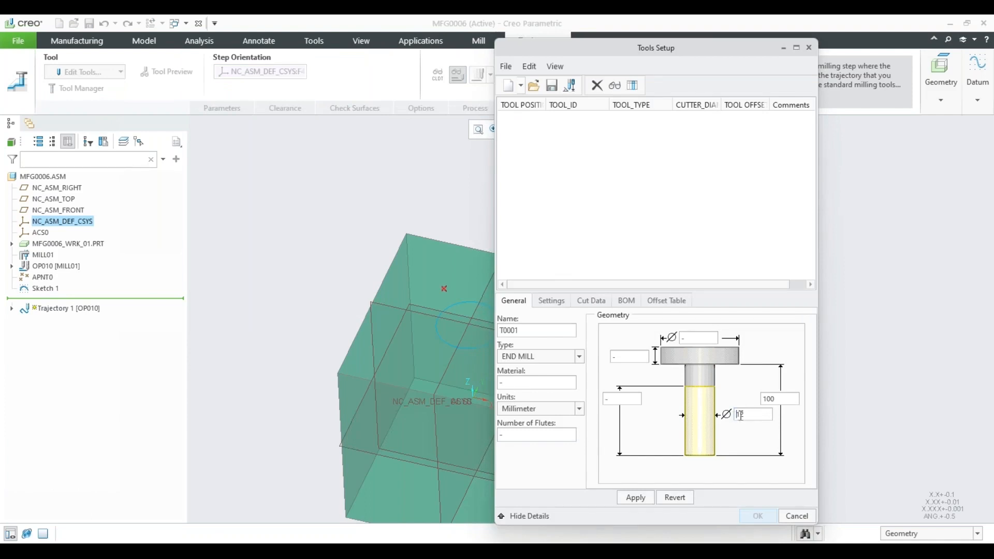
{"action": "left_click", "coordinate": [636, 498]}
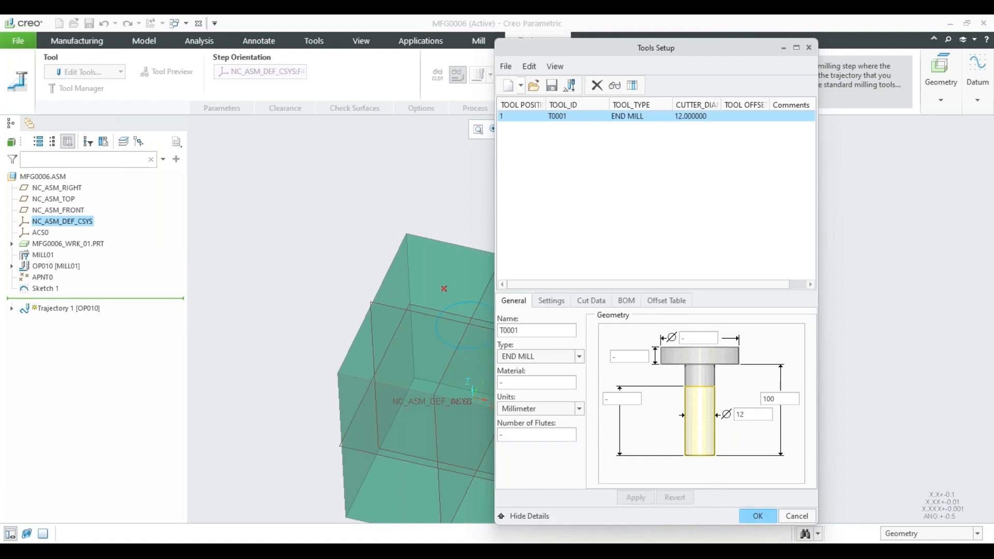
{"action": "left_click", "coordinate": [757, 516]}
Place the retract plane about 11 above the workpiece's upper face.
{"action": "left_click", "coordinate": [285, 108]}
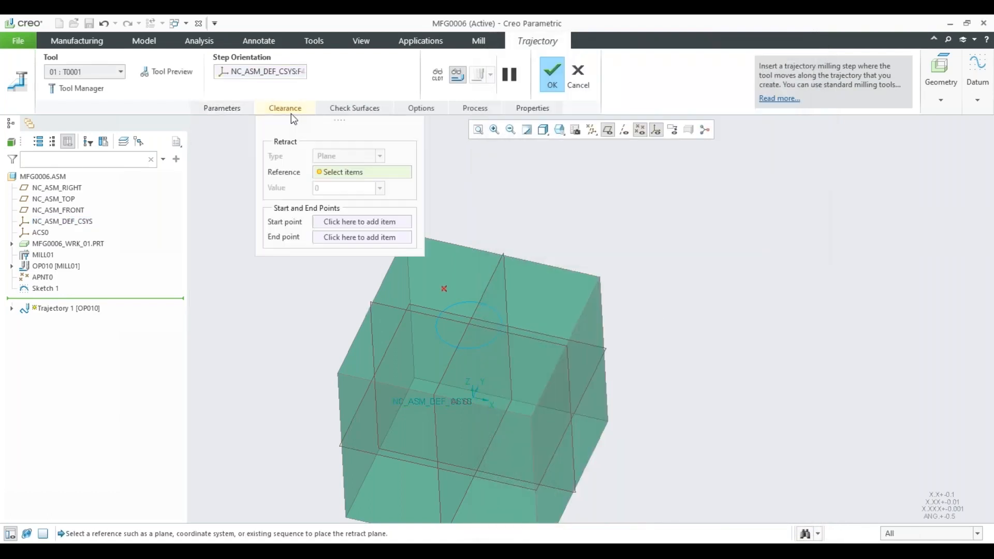
{"action": "left_click", "coordinate": [526, 325]}
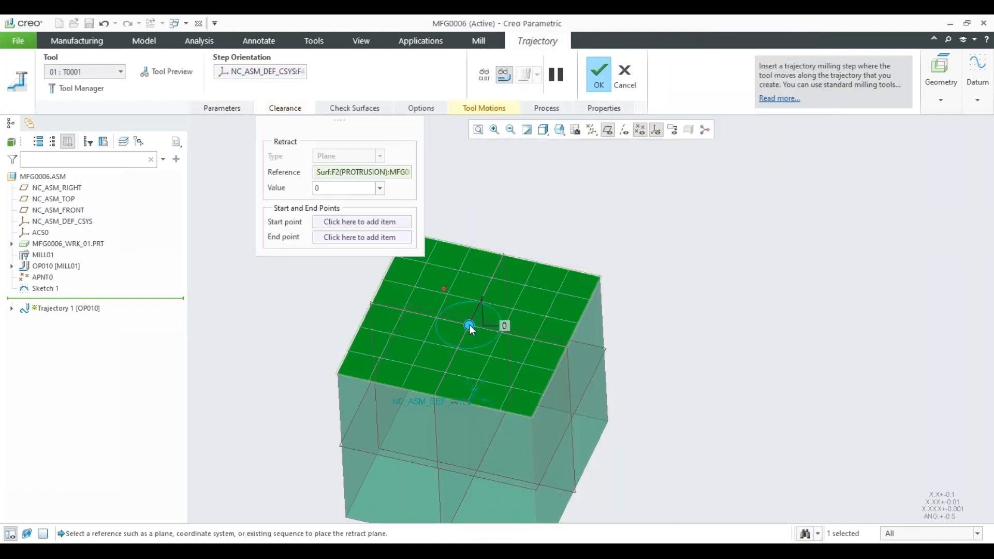
{"action": "left_click_drag", "start_coordinate": [469, 325], "coordinate": [469, 319]}
Add a curve cut tool motion that follows the sketched circle, with Offset Cut enabled.
{"action": "left_click", "coordinate": [484, 110]}
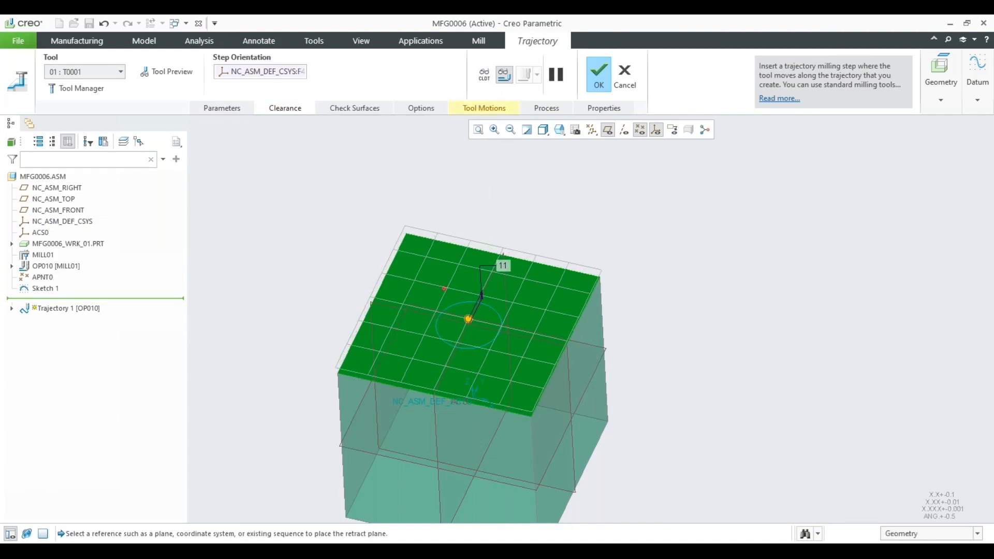
{"action": "left_click", "coordinate": [647, 149]}
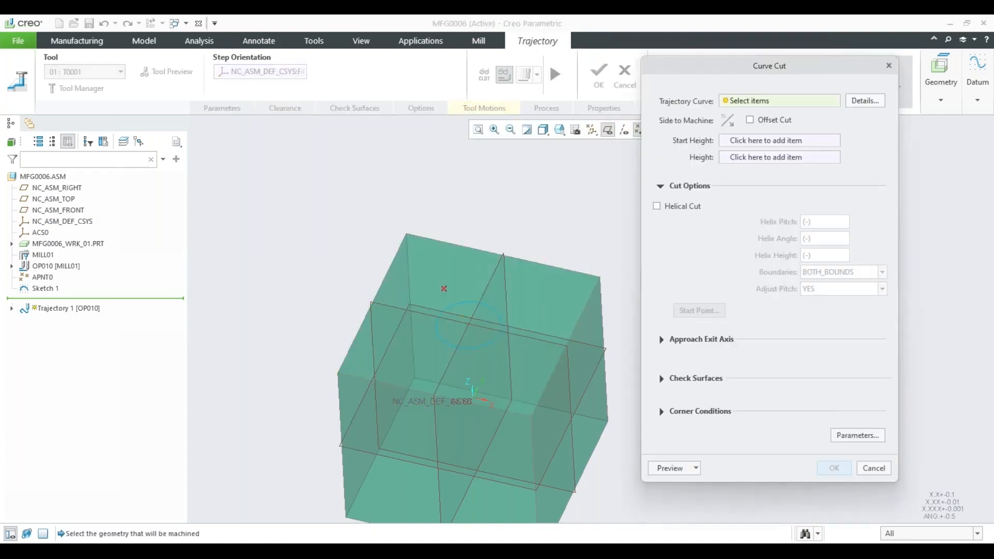
{"action": "left_click", "coordinate": [492, 312]}
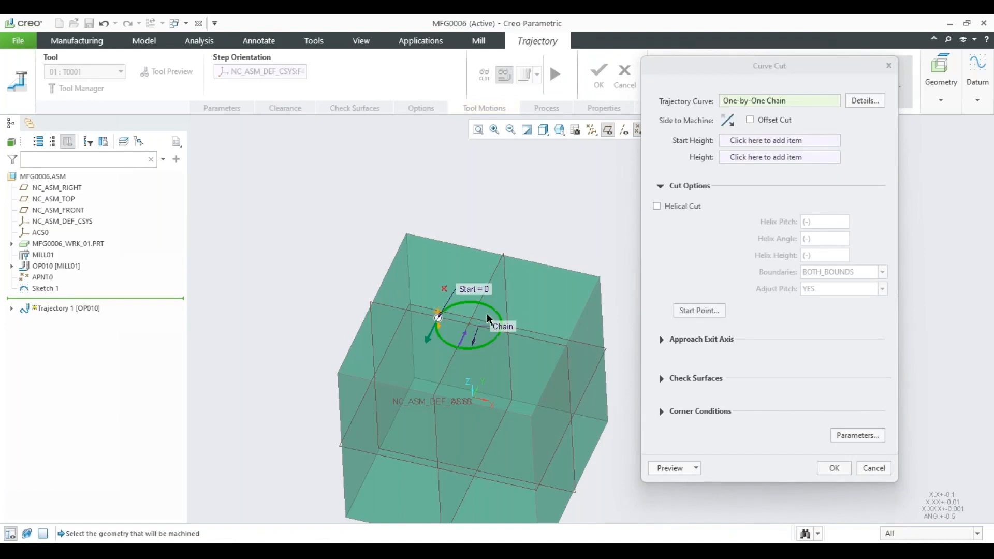
{"action": "scroll", "coordinate": [432, 329], "scroll_direction": "down", "scroll_amount": 4}
{"action": "scroll", "coordinate": [430, 331], "scroll_direction": "down", "scroll_amount": 1}
{"action": "middle_click_drag", "start_coordinate": [463, 302], "coordinate": [467, 293]}
{"action": "scroll", "coordinate": [469, 302], "scroll_direction": "up", "scroll_amount": 3}
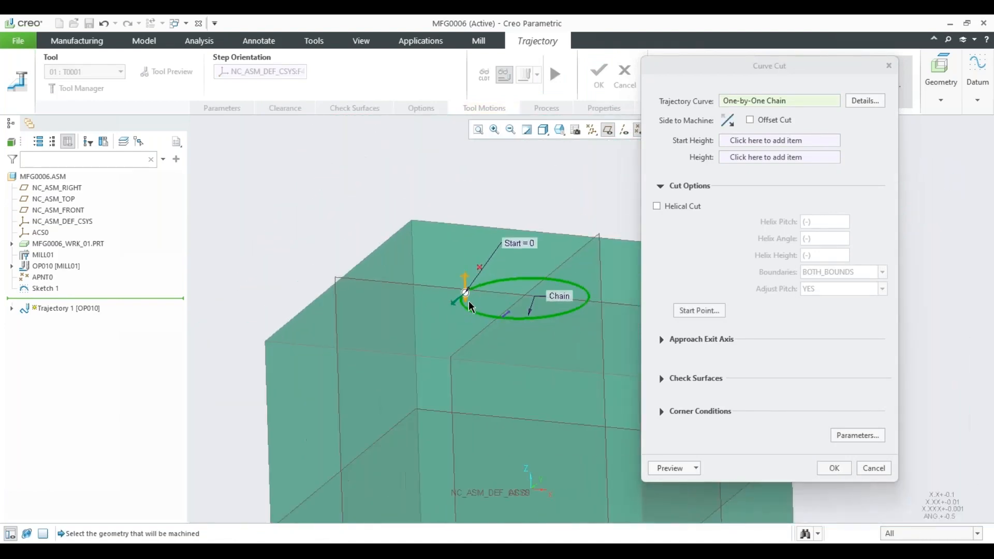
{"action": "left_click", "coordinate": [750, 119]}
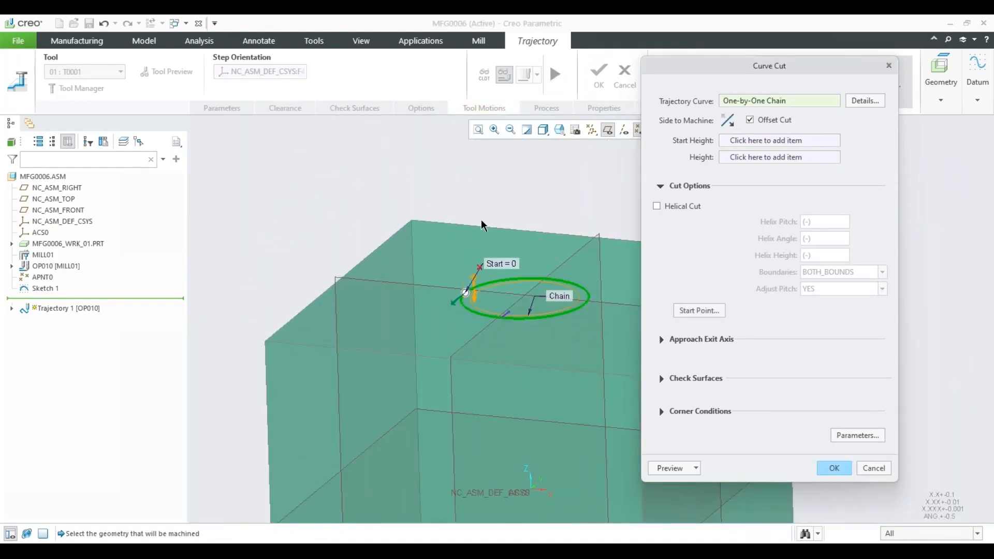
{"action": "mouse_move", "coordinate": [483, 222]}
{"action": "middle_mouse_down"}
{"action": "mouse_move", "coordinate": [490, 229]}
{"action": "mouse_move", "coordinate": [482, 221]}
{"action": "middle_mouse_up"}
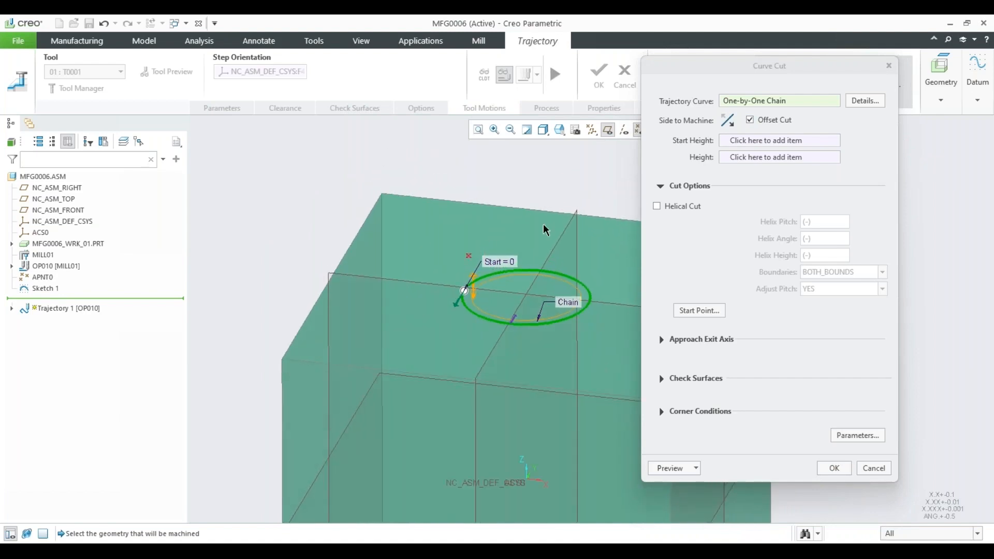
Set the workpiece's upper face as the curve cut's start height.
{"action": "left_click", "coordinate": [730, 141]}
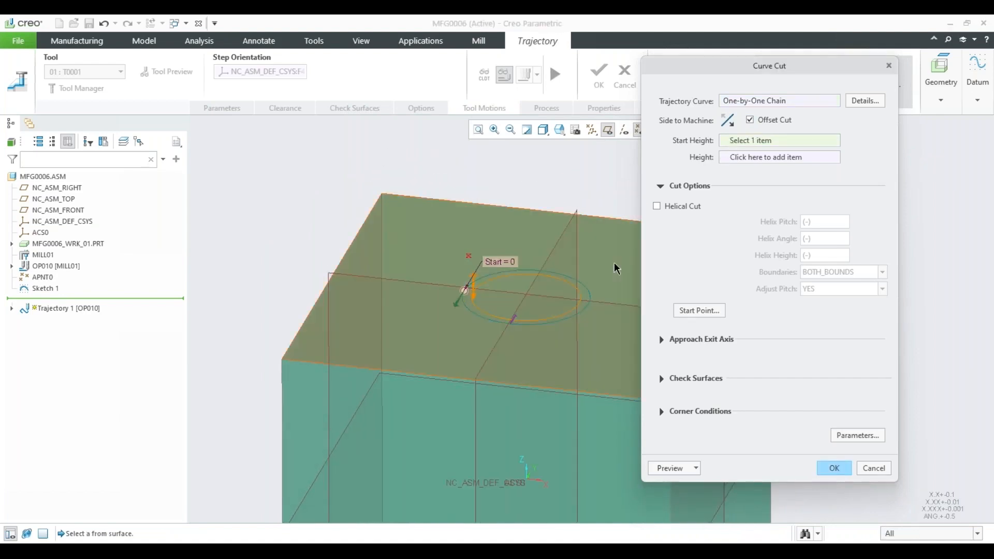
{"action": "left_click", "coordinate": [588, 265]}
{"action": "scroll", "coordinate": [585, 259], "scroll_direction": "up", "scroll_amount": 3}
{"action": "middle_click_drag", "start_coordinate": [586, 256], "coordinate": [470, 248], "text": "shift"}
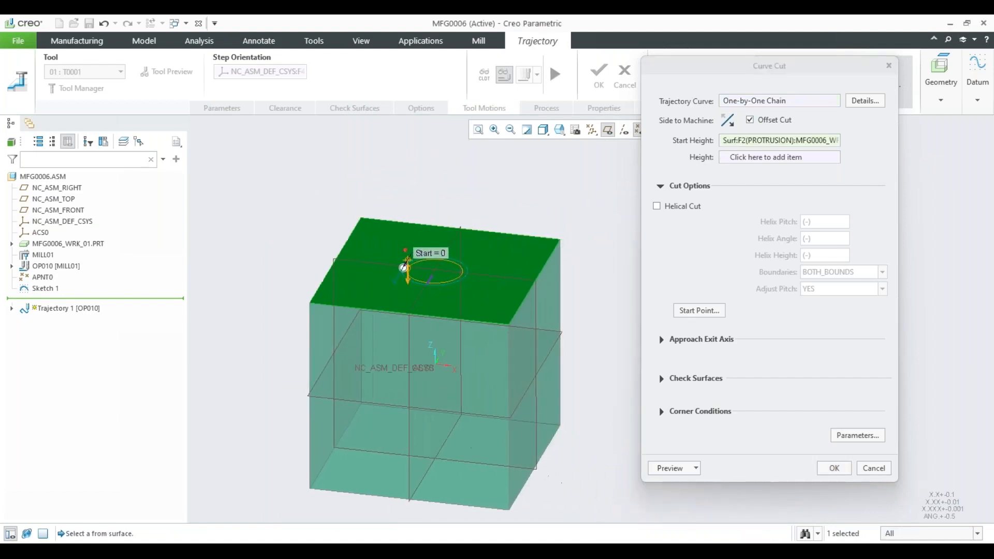
Create a datum plane offset 30 below the workpiece's upper face as the curve cut's height reference.
{"action": "left_click", "coordinate": [759, 158]}
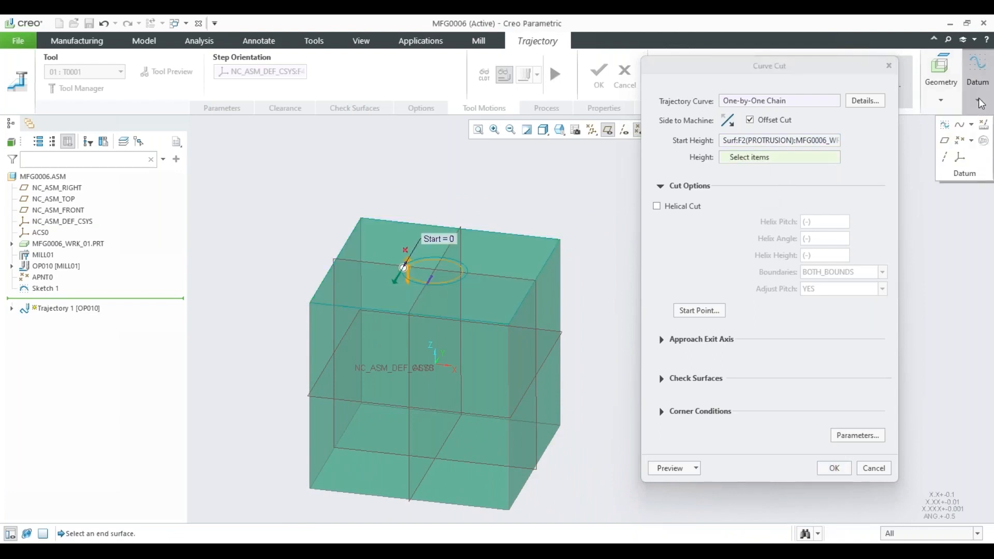
{"action": "left_click", "coordinate": [977, 73]}
{"action": "left_click", "coordinate": [522, 259]}
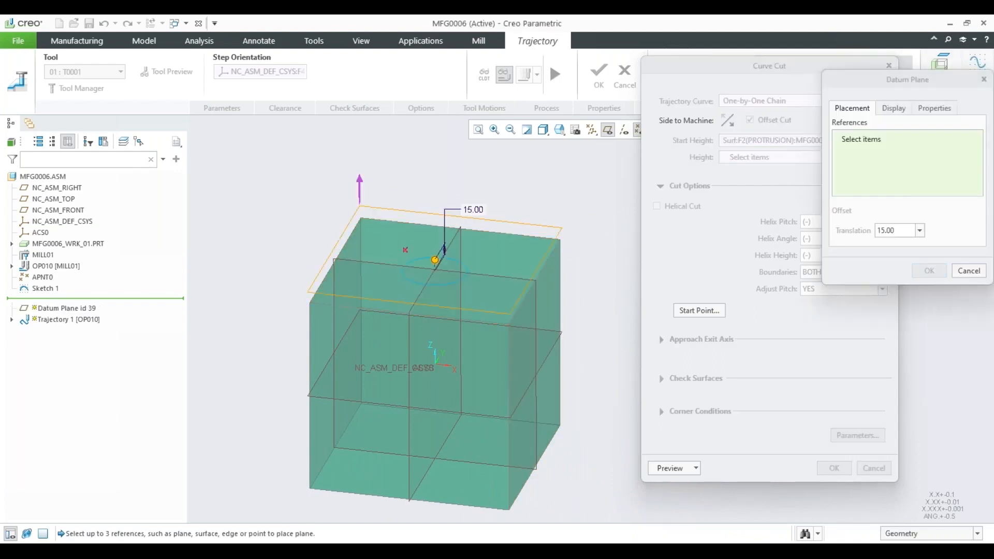
{"action": "left_click_drag", "start_coordinate": [433, 284], "coordinate": [435, 301]}
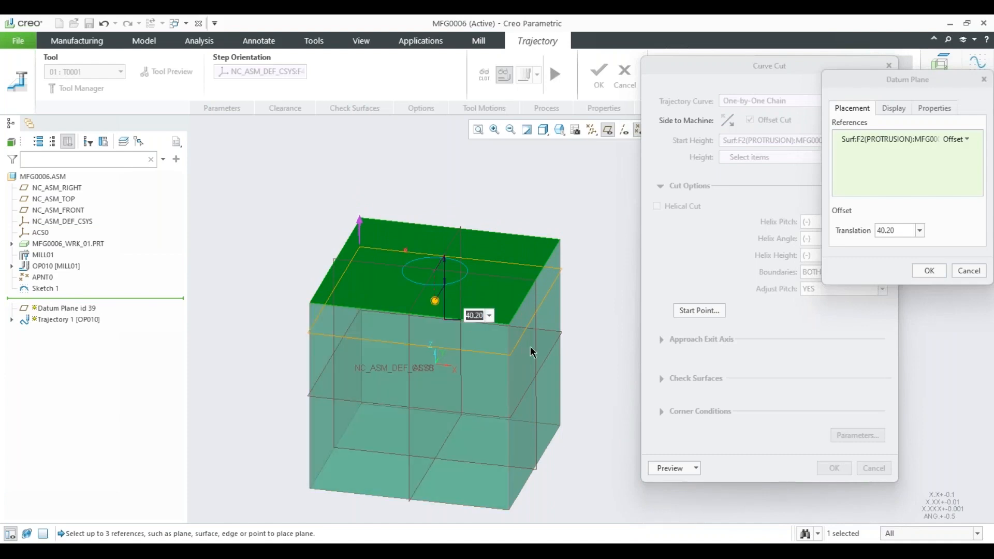
{"action": "type", "text": "30"}
{"action": "key", "text": "Return"}
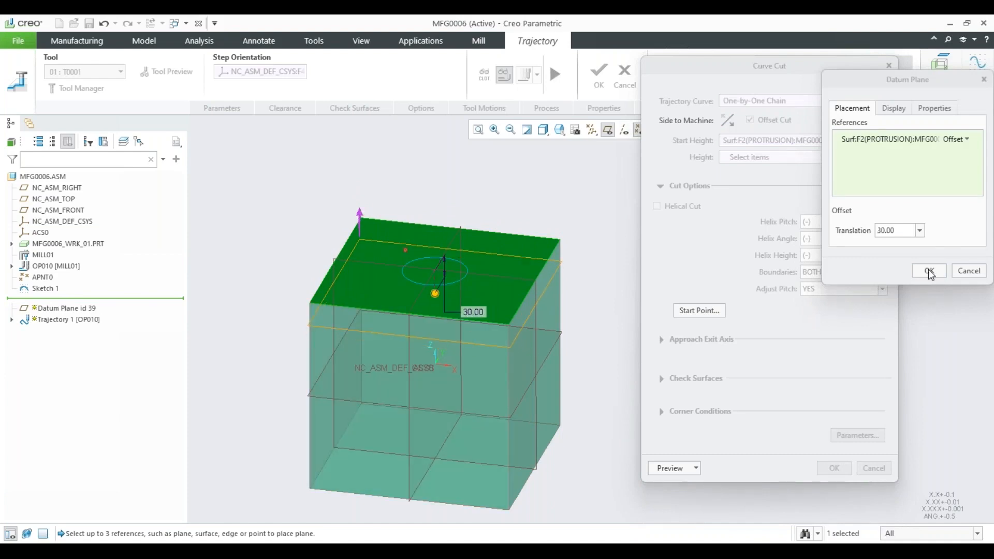
{"action": "left_click", "coordinate": [930, 272]}
Inspect the previewed circular passes, accept the curve cut and complete the trajectory milling step.
{"action": "scroll", "coordinate": [422, 263], "scroll_direction": "down", "scroll_amount": 5}
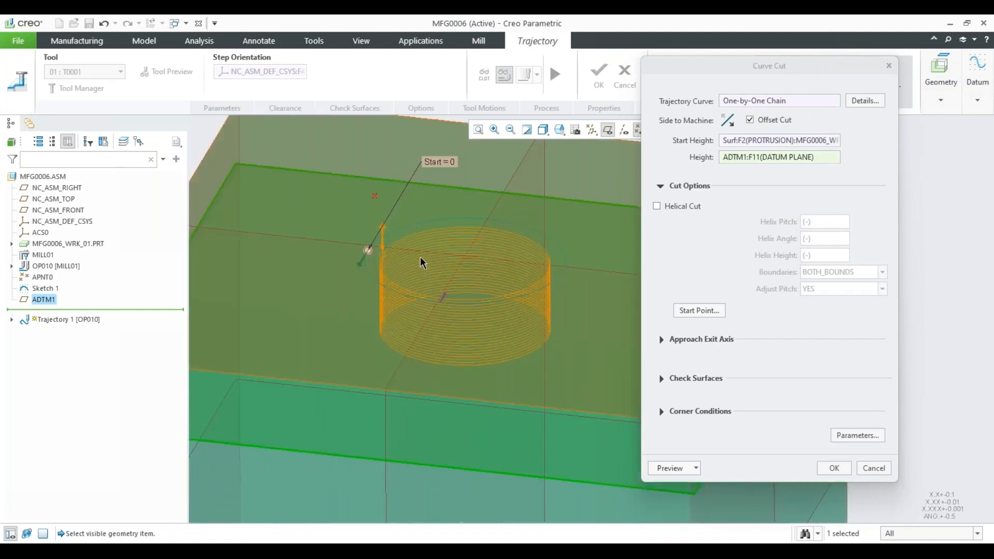
{"action": "scroll", "coordinate": [422, 263], "scroll_direction": "down", "scroll_amount": 2}
{"action": "middle_click_drag", "start_coordinate": [421, 259], "coordinate": [460, 302]}
{"action": "scroll", "coordinate": [459, 302], "scroll_direction": "up", "scroll_amount": 6}
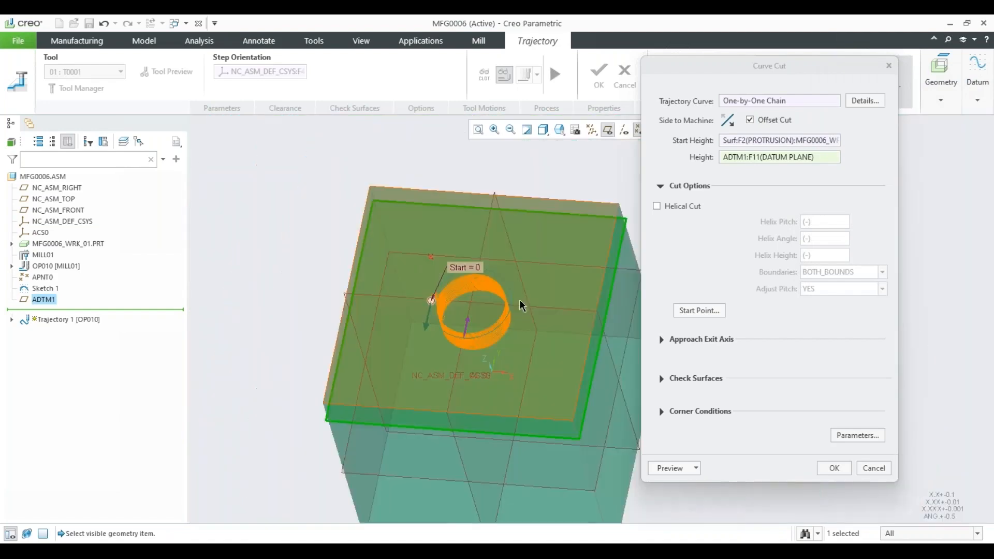
{"action": "left_click", "coordinate": [834, 469]}
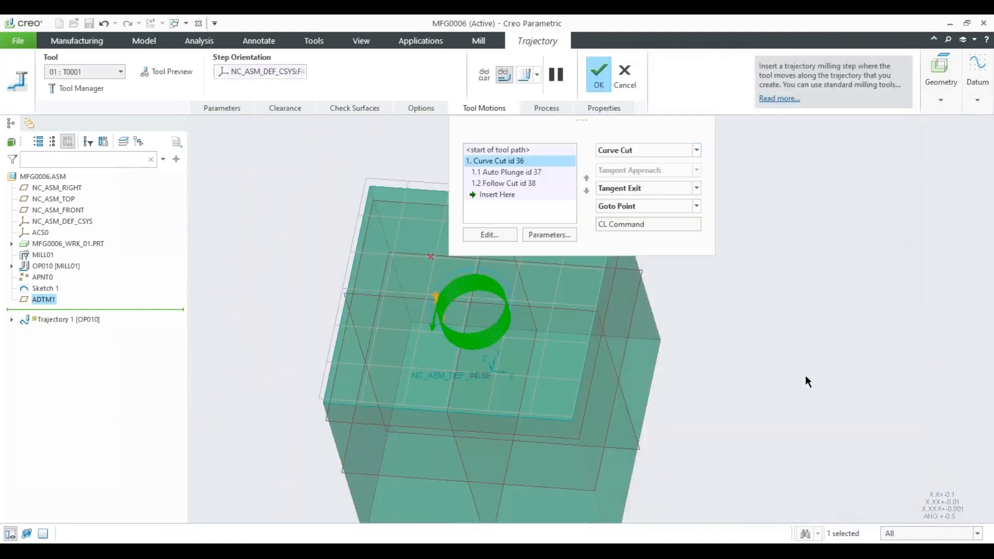
{"action": "left_click", "coordinate": [602, 92]}
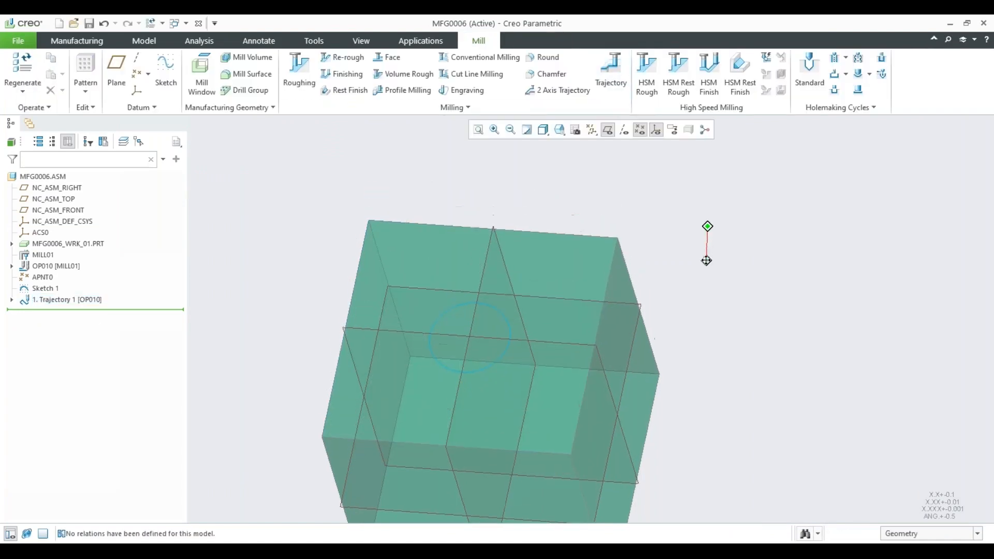
Start a standard drilling step and add a 13 mm basic drill, 60 mm long with a 118° tip, as its tool.
{"action": "left_click", "coordinate": [809, 67]}
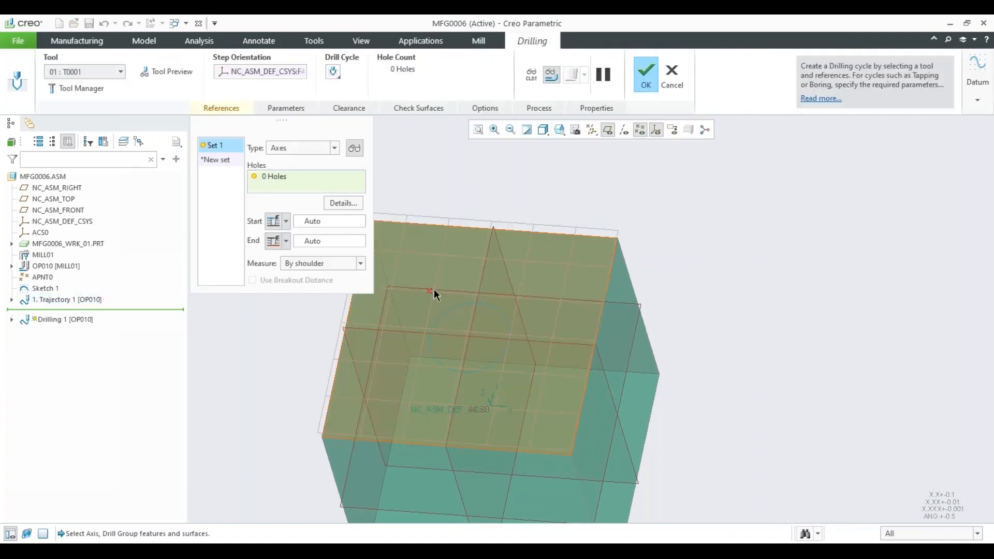
{"action": "left_click", "coordinate": [93, 72]}
{"action": "left_click", "coordinate": [92, 106]}
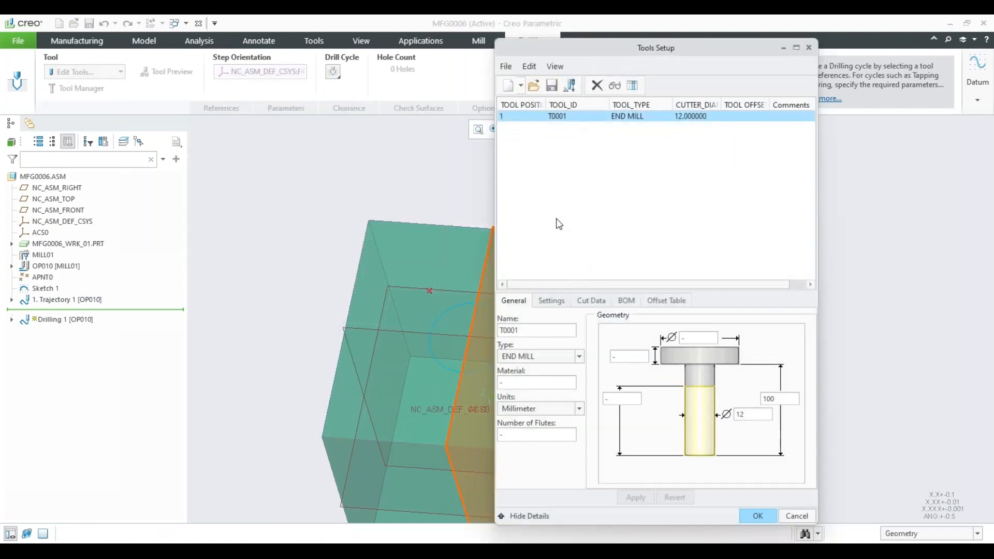
{"action": "left_click", "coordinate": [509, 85]}
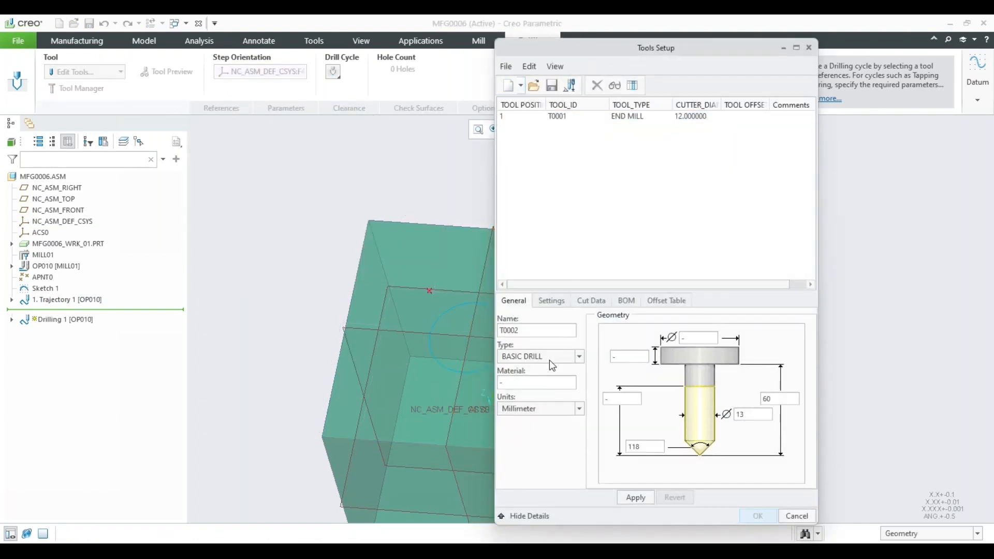
{"action": "left_click", "coordinate": [639, 496]}
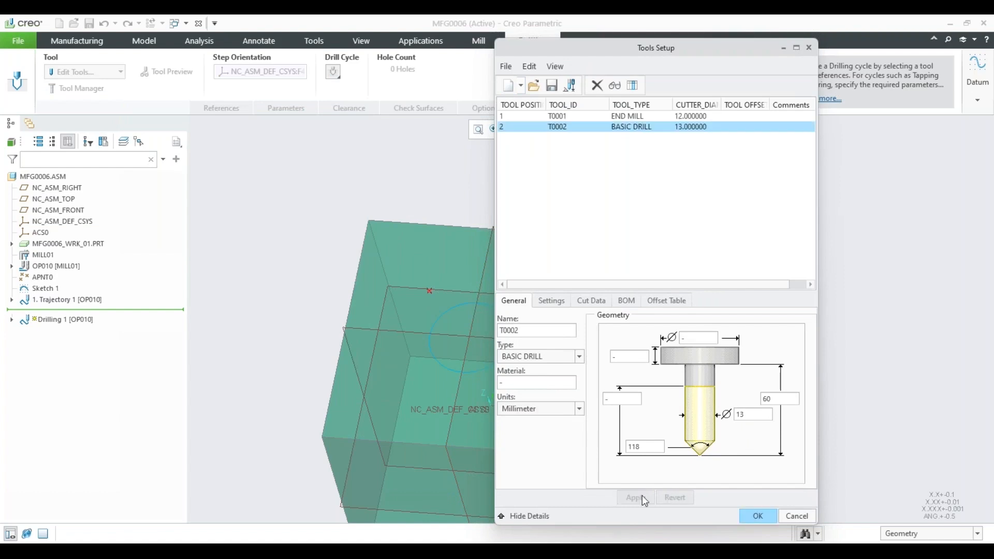
{"action": "left_click", "coordinate": [767, 519]}
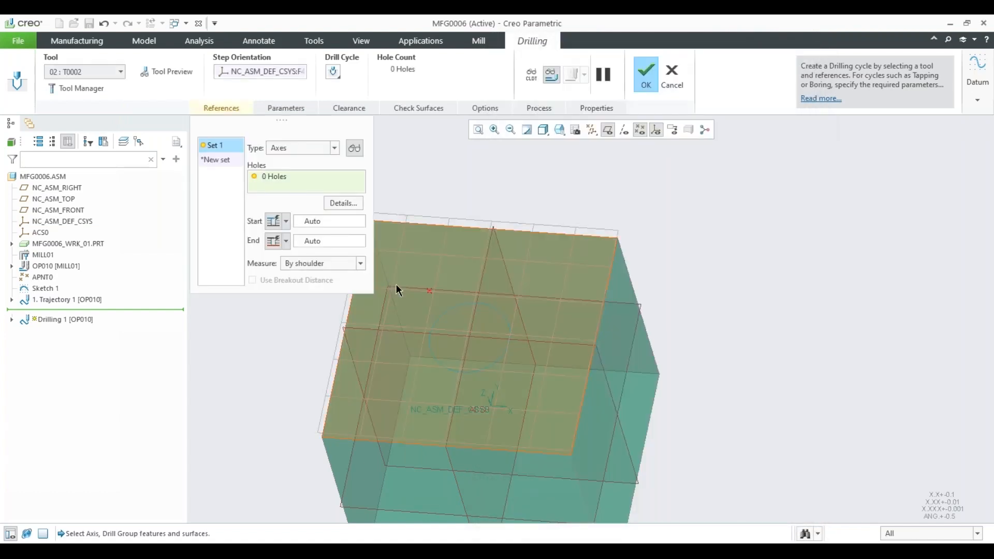
Set the hole set's type to Points and select the datum point on the workpiece's upper face as the hole location.
{"action": "left_click", "coordinate": [400, 234]}
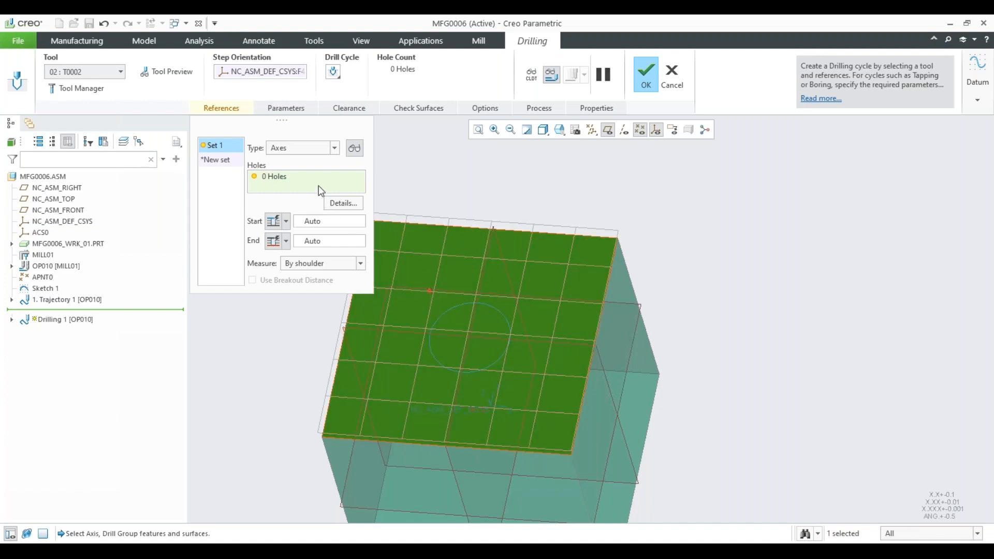
{"action": "left_click", "coordinate": [295, 171]}
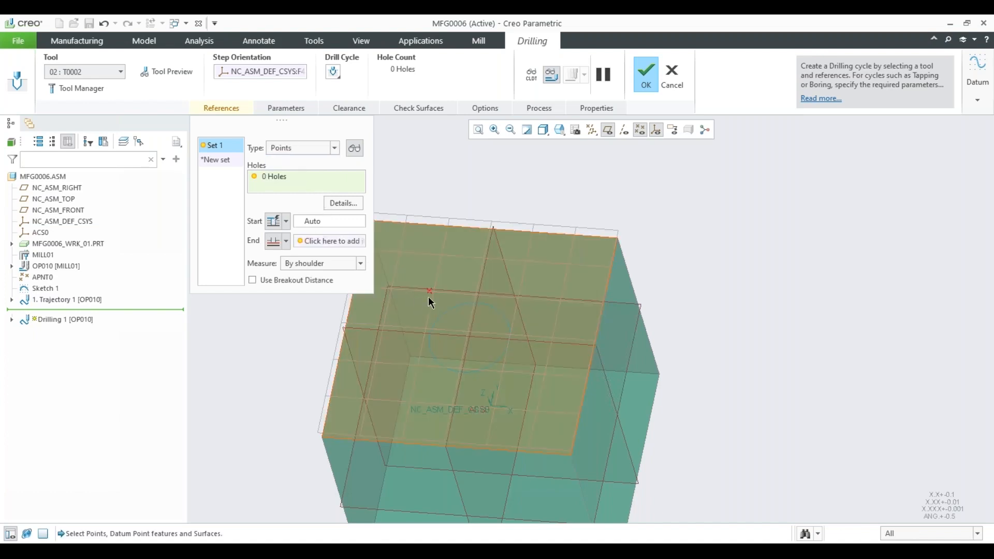
{"action": "left_click", "coordinate": [430, 289]}
{"action": "middle_click_drag", "start_coordinate": [421, 186], "coordinate": [489, 200], "text": "shift"}
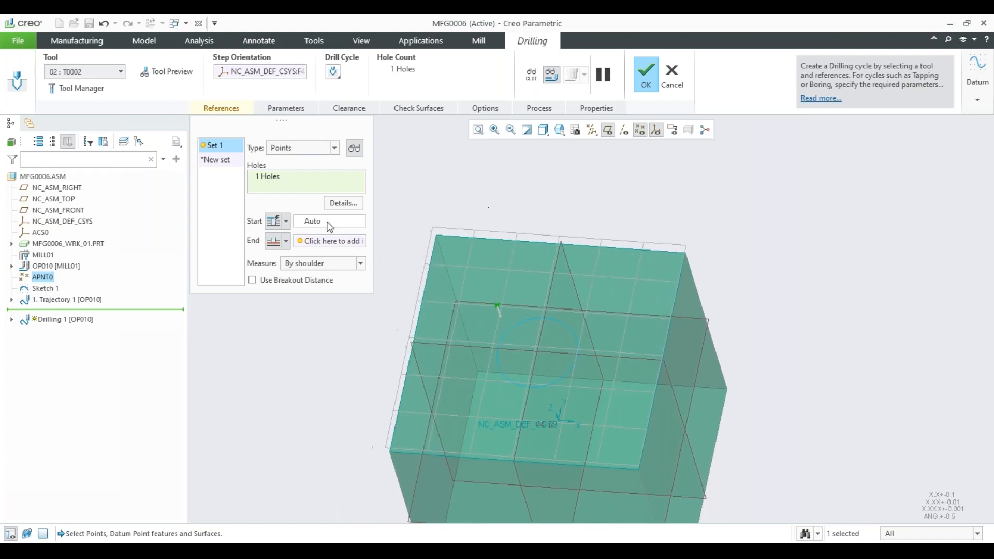
Set the hole's end to a depth value of 30 and complete the drilling step.
{"action": "left_click", "coordinate": [325, 242]}
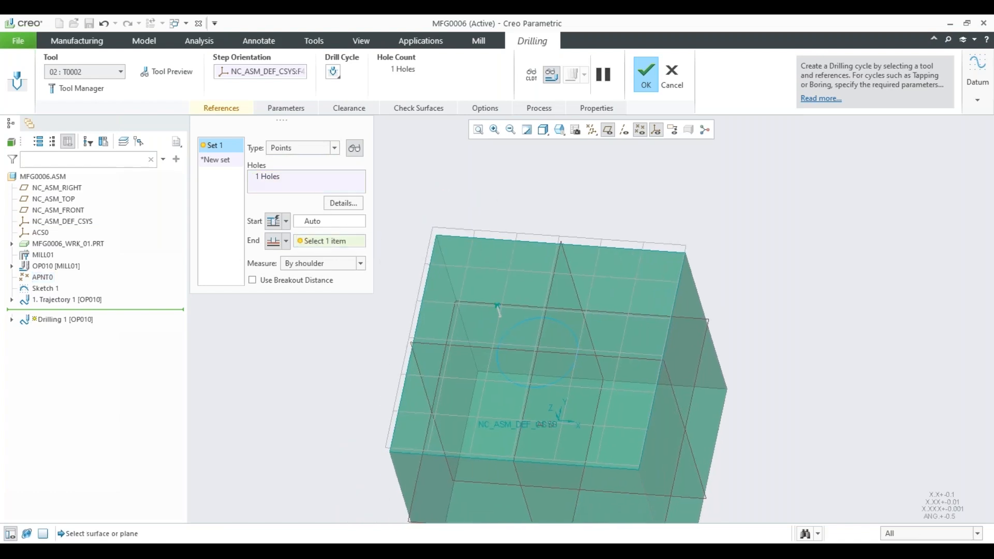
{"action": "left_click", "coordinate": [286, 241]}
{"action": "left_click", "coordinate": [274, 295]}
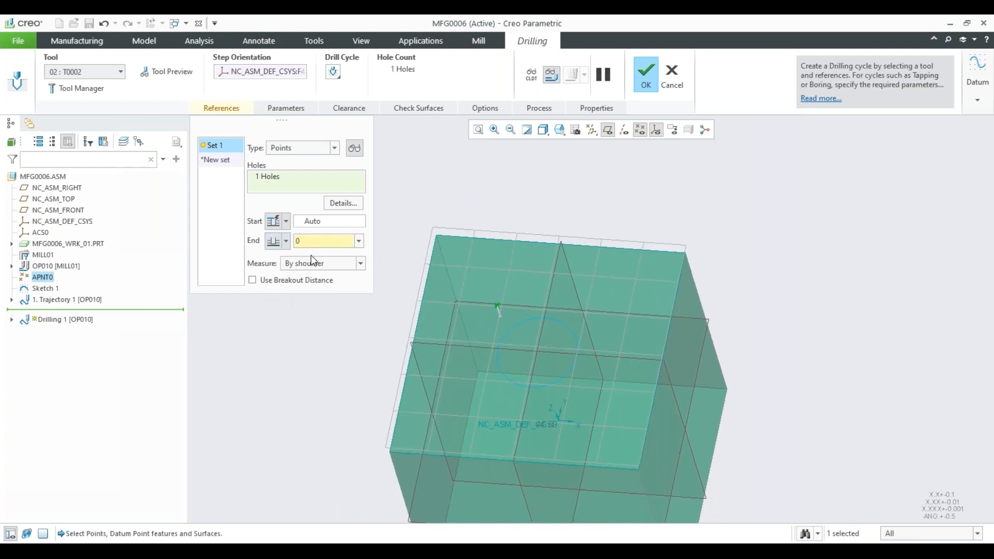
{"action": "type", "text": "30"}
{"action": "key", "text": "Return"}
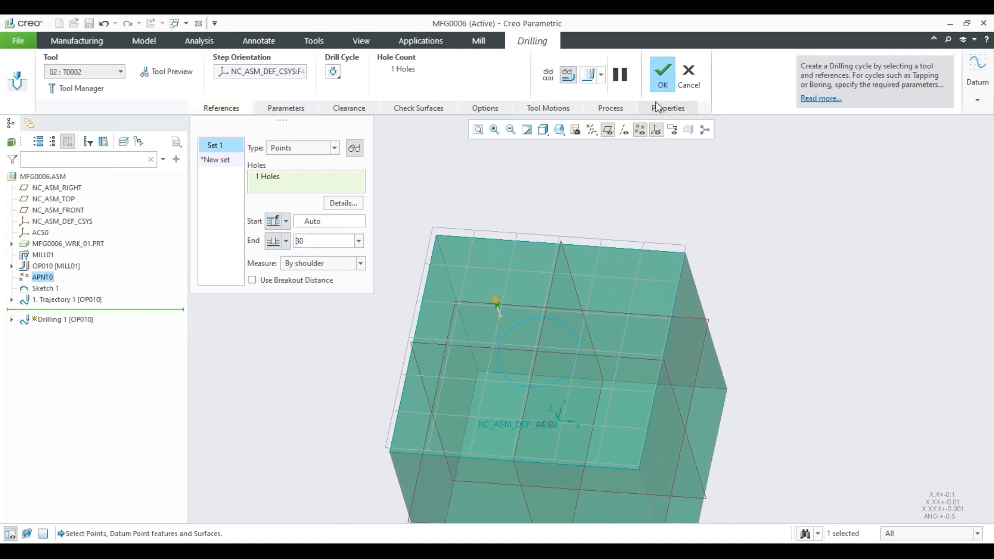
{"action": "left_click", "coordinate": [664, 83]}
{"action": "scroll", "coordinate": [579, 170], "scroll_direction": "down", "scroll_amount": 3}
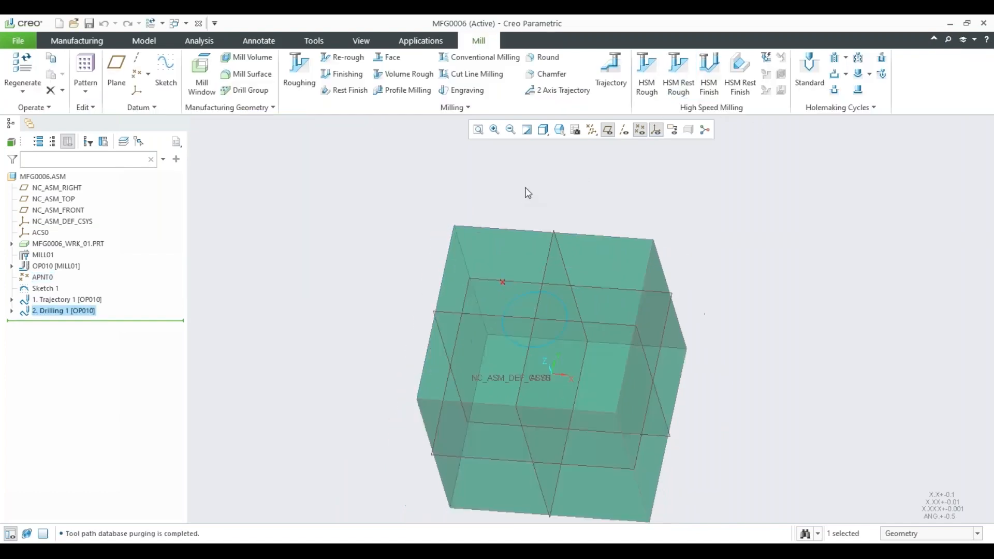
Play the material removal simulation of operation OP010 at a faster display speed, with the workpiece's upper face in close view.
{"action": "middle_click_drag", "start_coordinate": [526, 191], "coordinate": [544, 202], "text": "shift"}
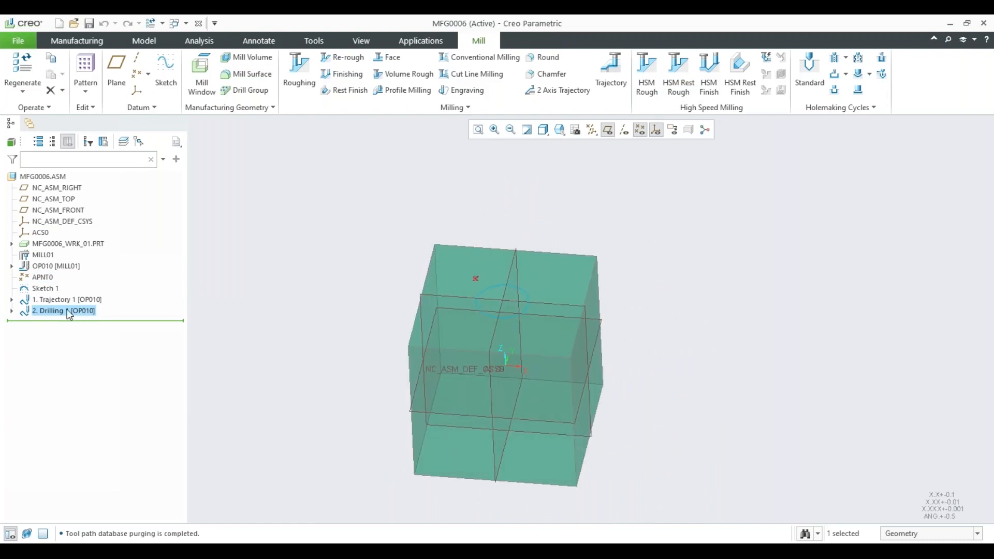
{"action": "left_click", "coordinate": [57, 267]}
{"action": "left_click", "coordinate": [88, 226]}
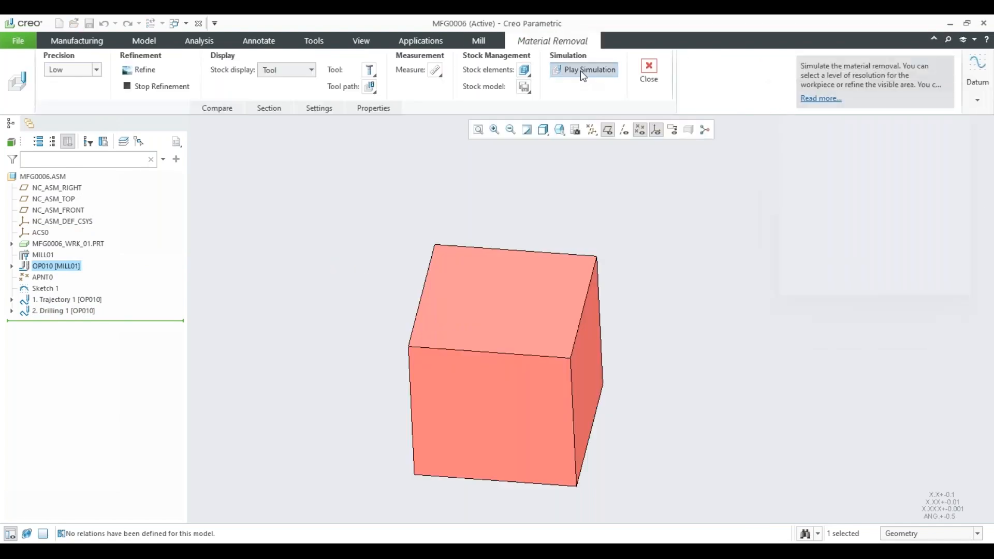
{"action": "left_click", "coordinate": [582, 73]}
{"action": "left_click", "coordinate": [938, 221]}
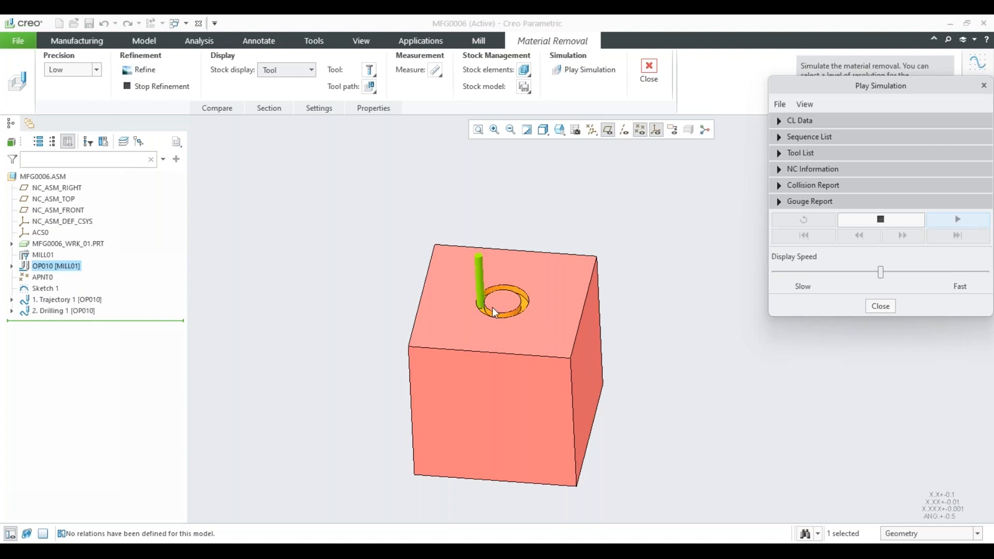
{"action": "scroll", "coordinate": [494, 308], "scroll_direction": "up", "scroll_amount": 3}
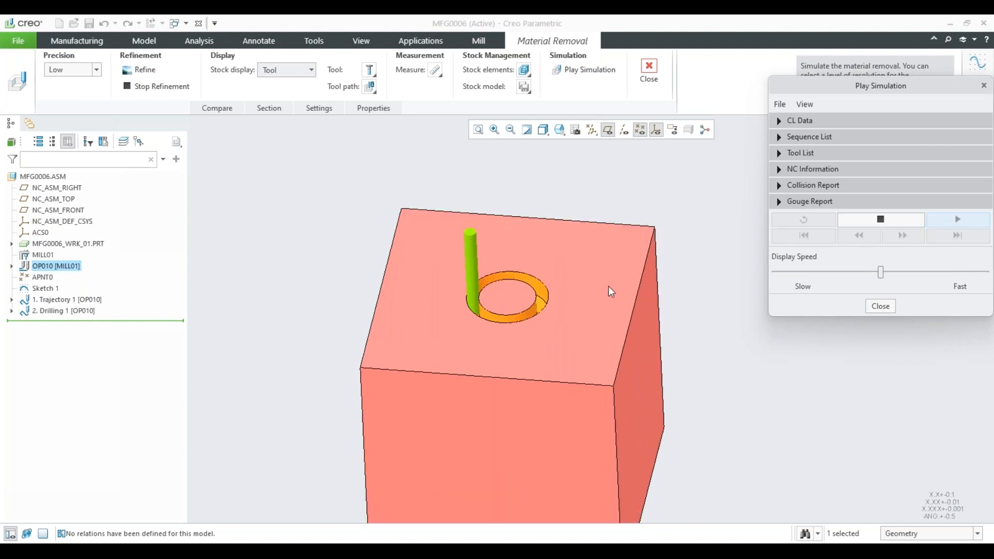
{"action": "left_click_drag", "start_coordinate": [894, 272], "coordinate": [906, 272]}
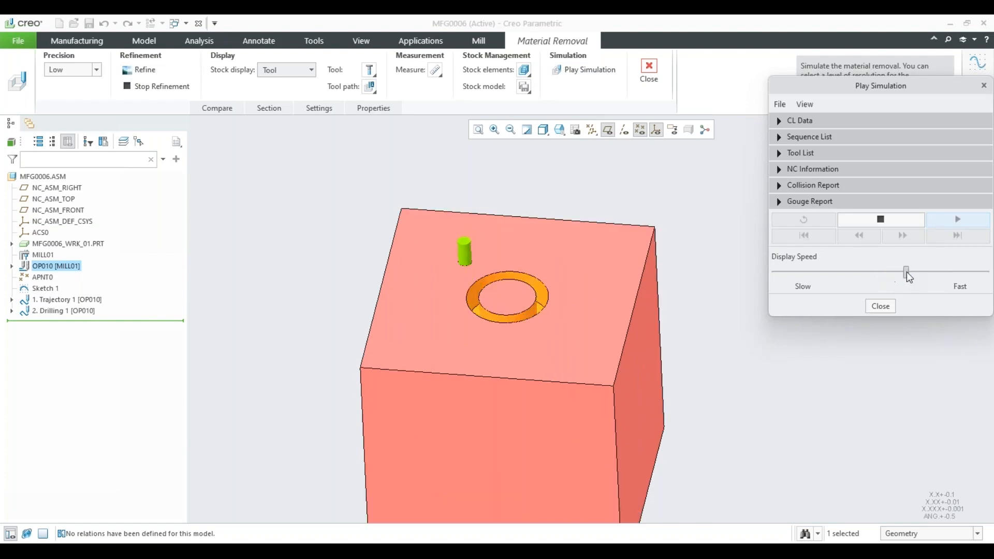
Examine the simulated circular groove and drilled hole from several angles, and close the material removal simulation.
{"action": "middle_click_drag", "start_coordinate": [525, 273], "coordinate": [551, 297]}
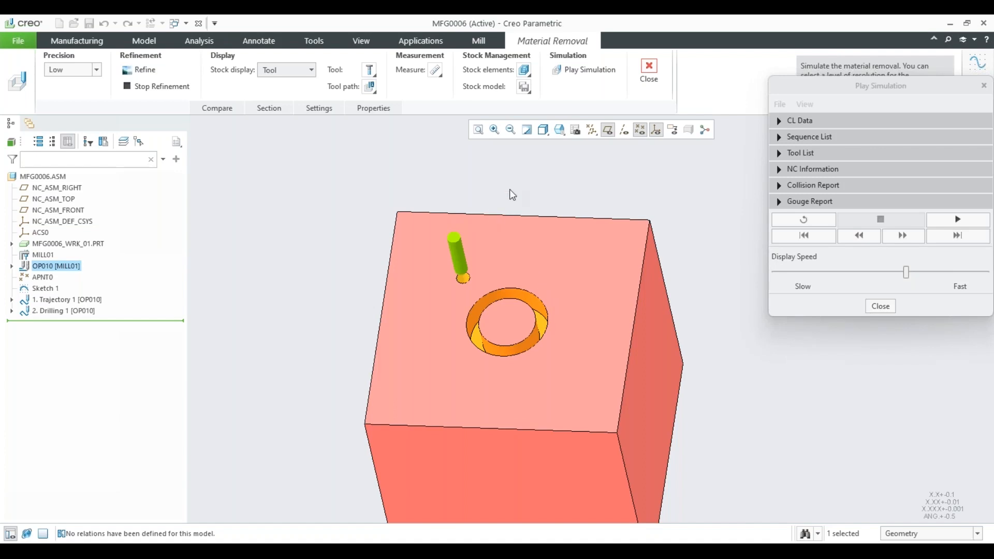
{"action": "middle_click_drag", "start_coordinate": [520, 263], "coordinate": [518, 232]}
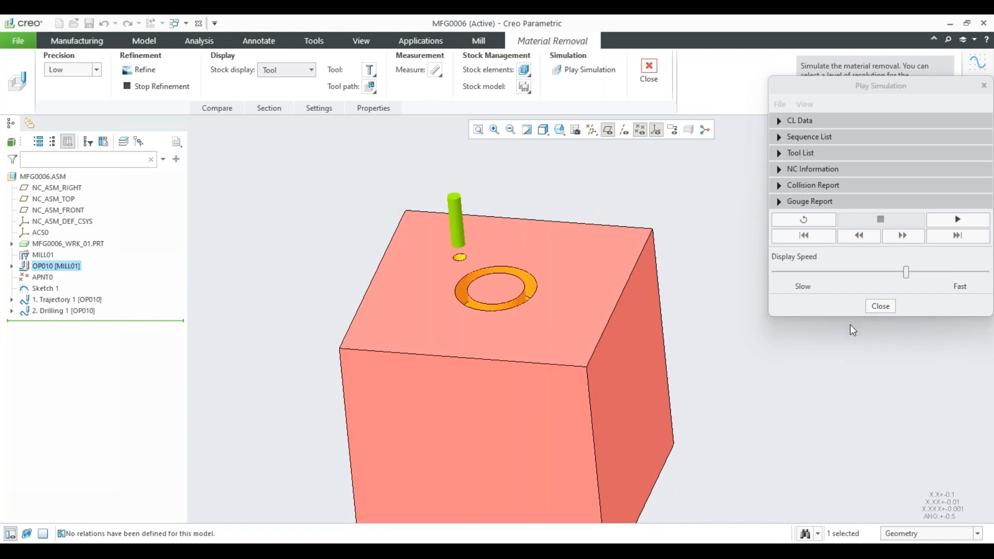
{"action": "left_click", "coordinate": [881, 307]}
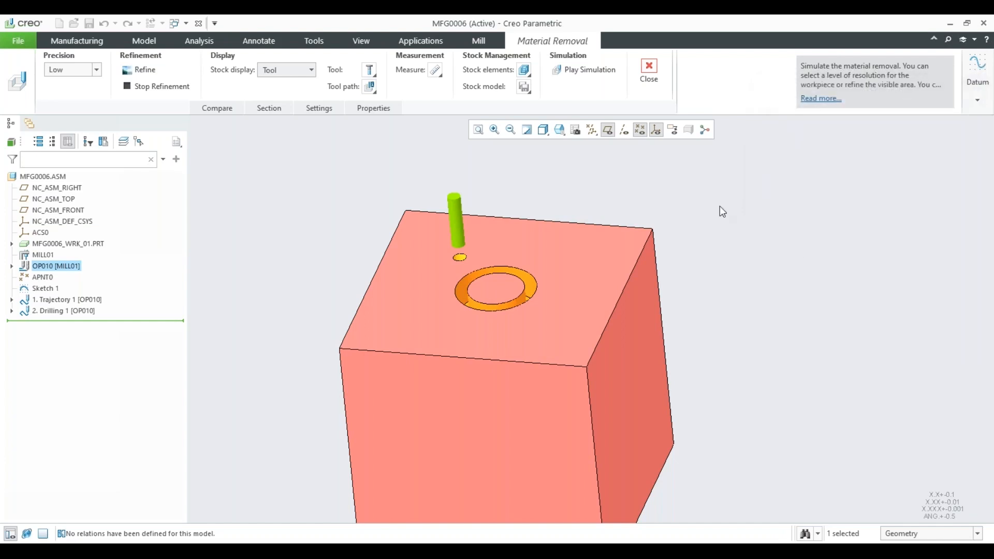
{"action": "left_click", "coordinate": [649, 73]}
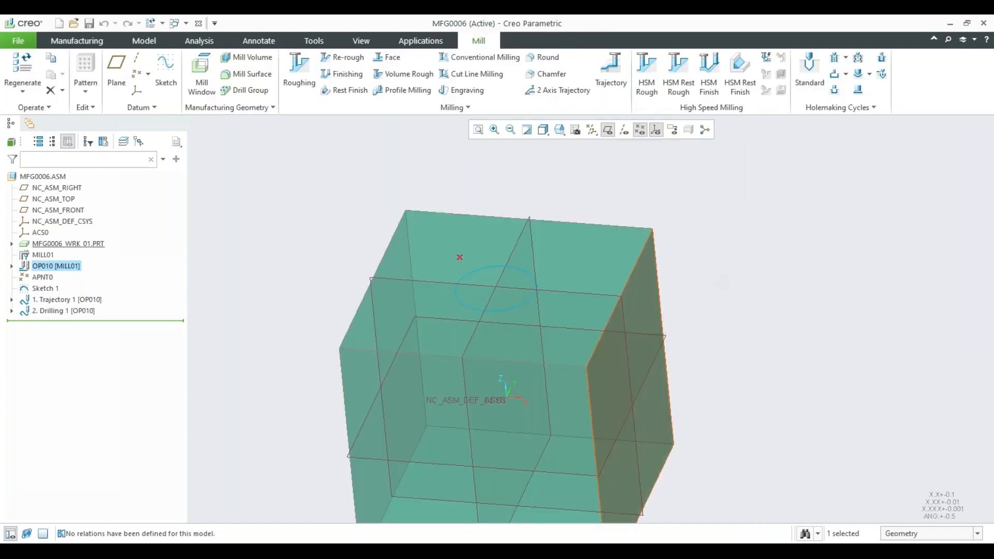
Switch to the PowerPoint presentation and bring the closing slides after the demo slide into view.
{"action": "key", "text": "alt+Tab"}
{"action": "scroll", "coordinate": [130, 341], "scroll_direction": "down", "scroll_amount": 4}
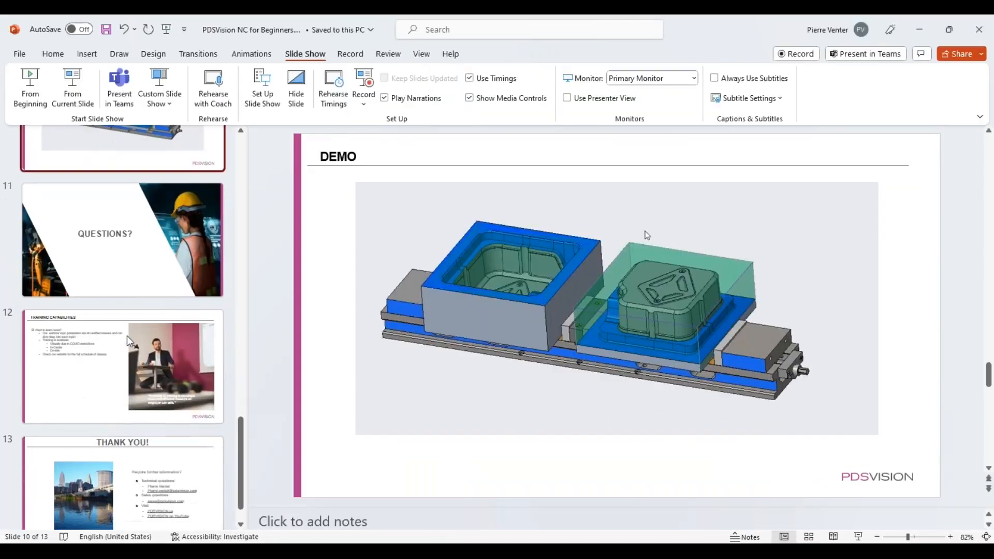